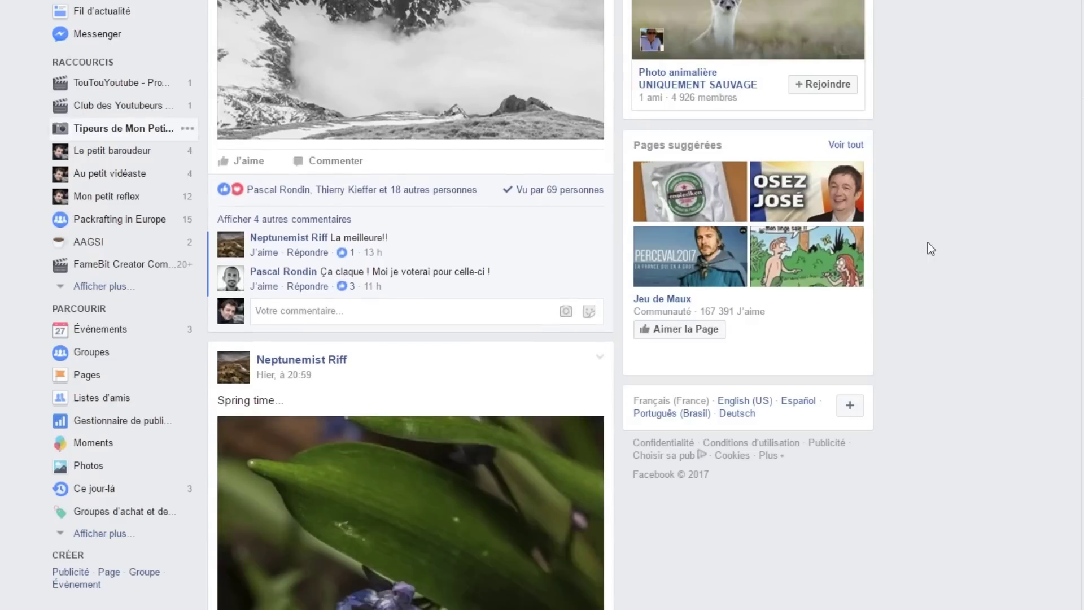
- Scroll through the catalogue and open the bee-on-dandelion photo in Loupe view
scroll(926, 243, "down", 5)
scroll(927, 242, "down", 5)
scroll(927, 242, "down", 1)
scroll(927, 242, "down", 8)
scroll(927, 242, "down", 1)
scroll(927, 243, "down", 5)
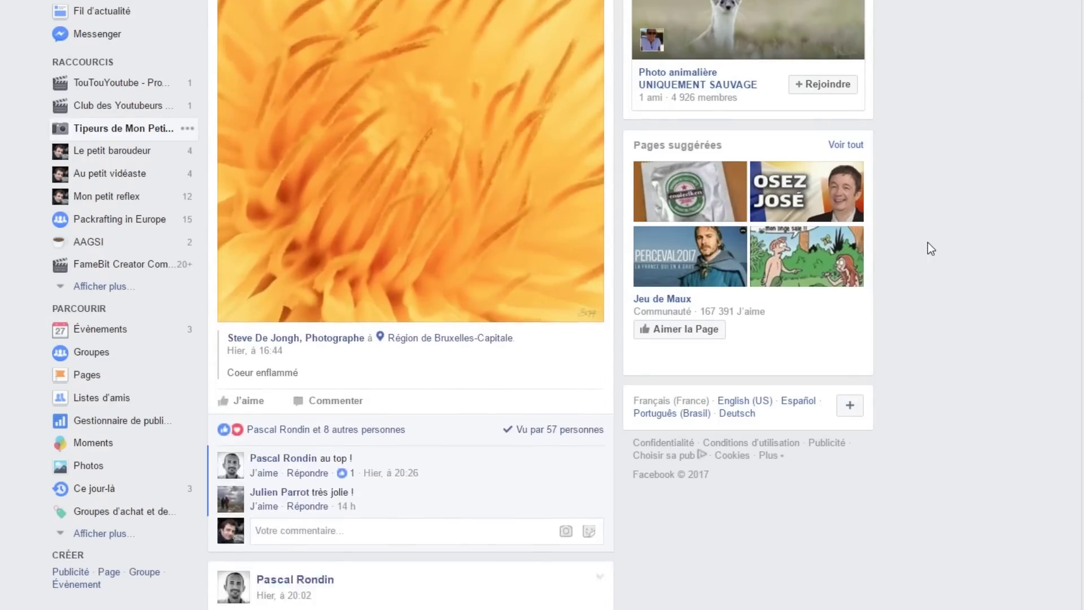
scroll(926, 243, "down", 5)
scroll(927, 243, "down", 1)
scroll(927, 243, "down", 7)
scroll(927, 242, "down", 1)
scroll(927, 242, "down", 8)
scroll(927, 242, "down", 3)
scroll(927, 242, "down", 6)
scroll(927, 242, "down", 1)
scroll(927, 242, "down", 7)
scroll(927, 242, "down", 4)
scroll(927, 242, "down", 5)
scroll(927, 242, "down", 5)
scroll(927, 242, "down", 5)
scroll(927, 242, "down", 7)
scroll(927, 242, "down", 3)
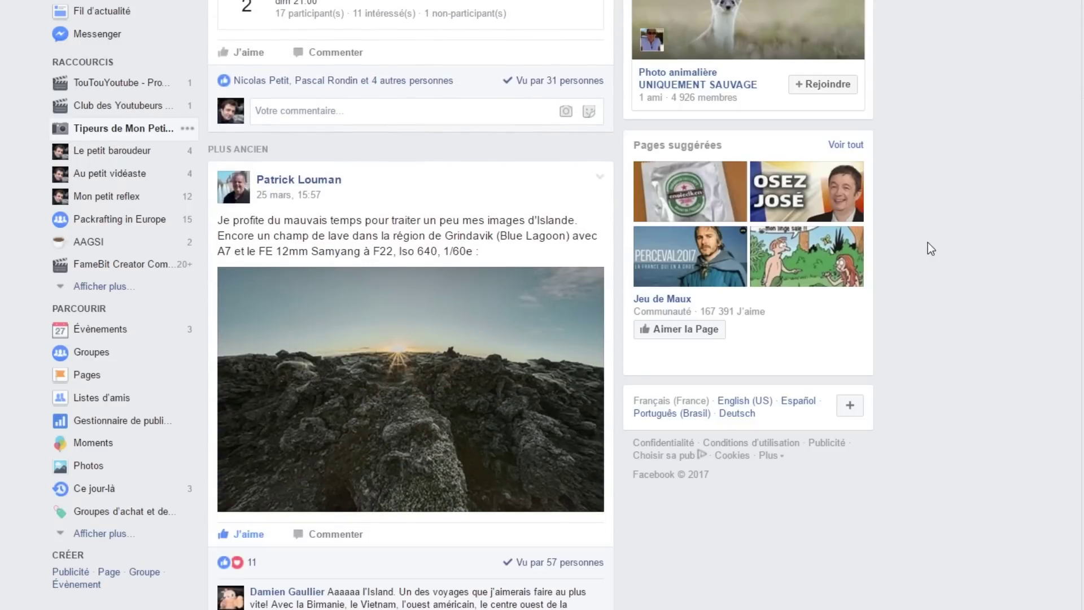
scroll(927, 242, "down", 1)
scroll(927, 242, "down", 7)
scroll(927, 242, "down", 2)
scroll(927, 242, "down", 1)
scroll(927, 249, "down", 5)
scroll(927, 248, "down", 5)
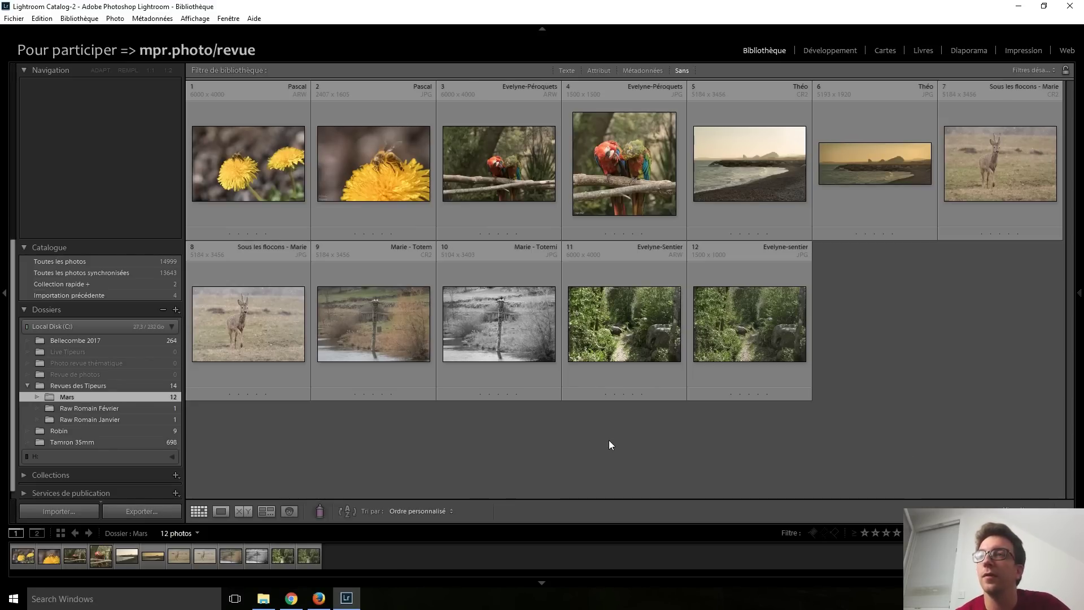
double_click(196, 173)
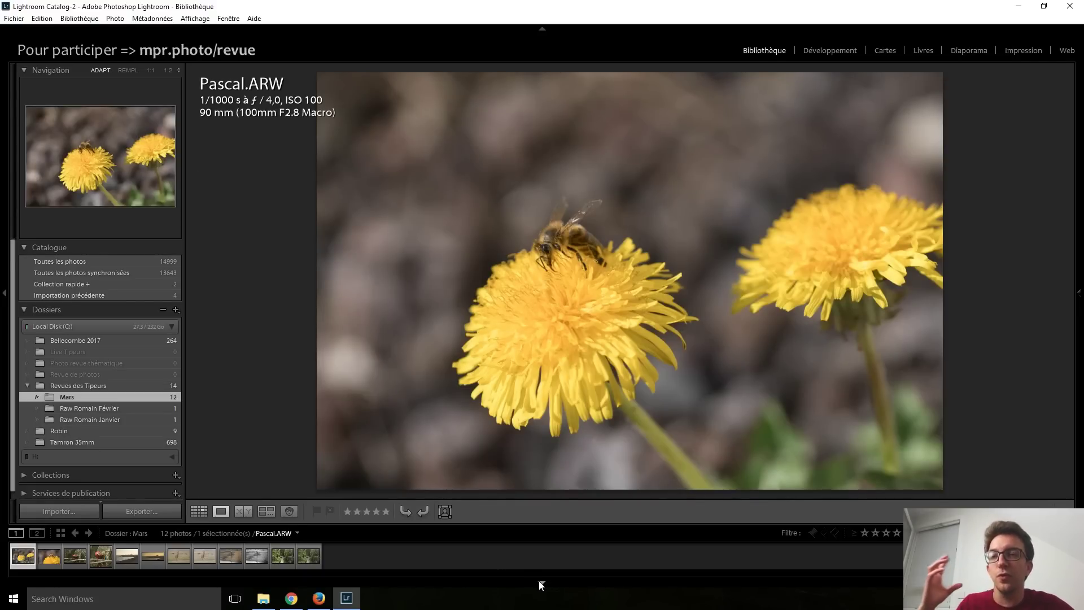
- Hide the left panel and filmstrip, then switch to the Develop module
left_click(2, 339)
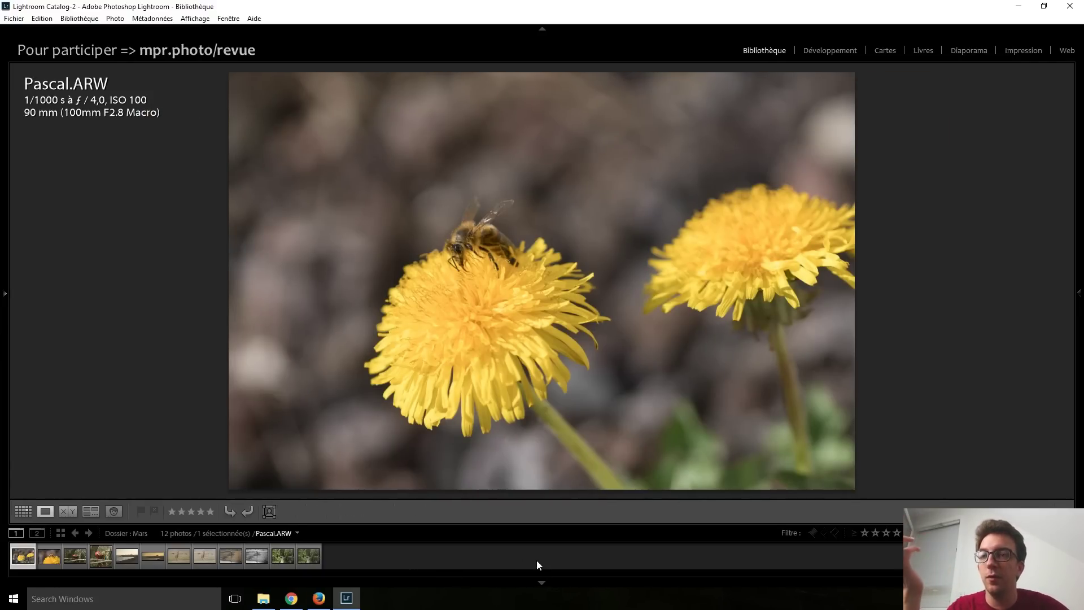
left_click(543, 586)
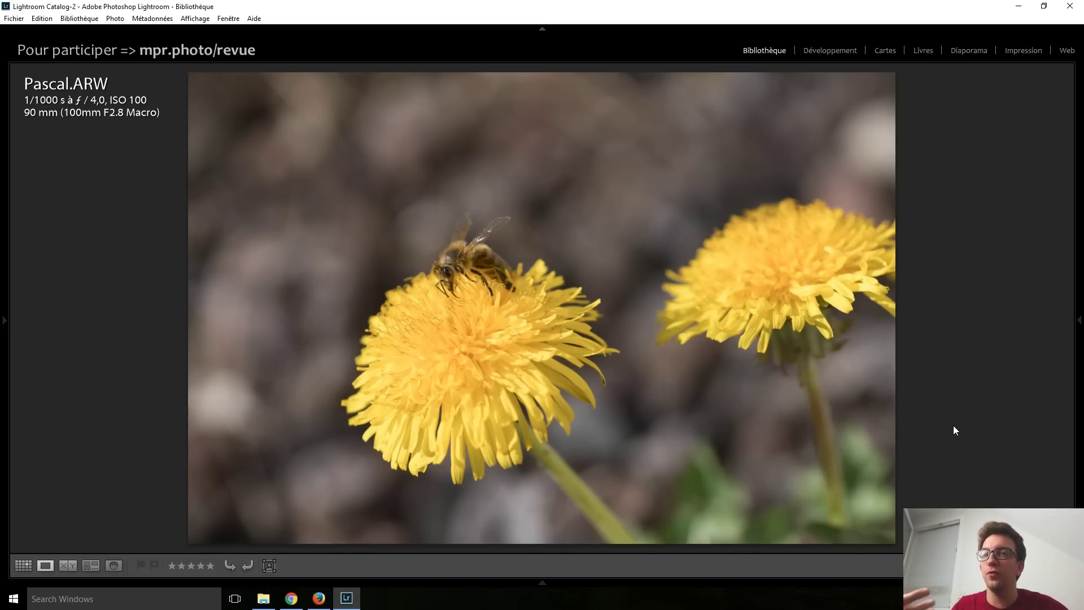
left_click(828, 47)
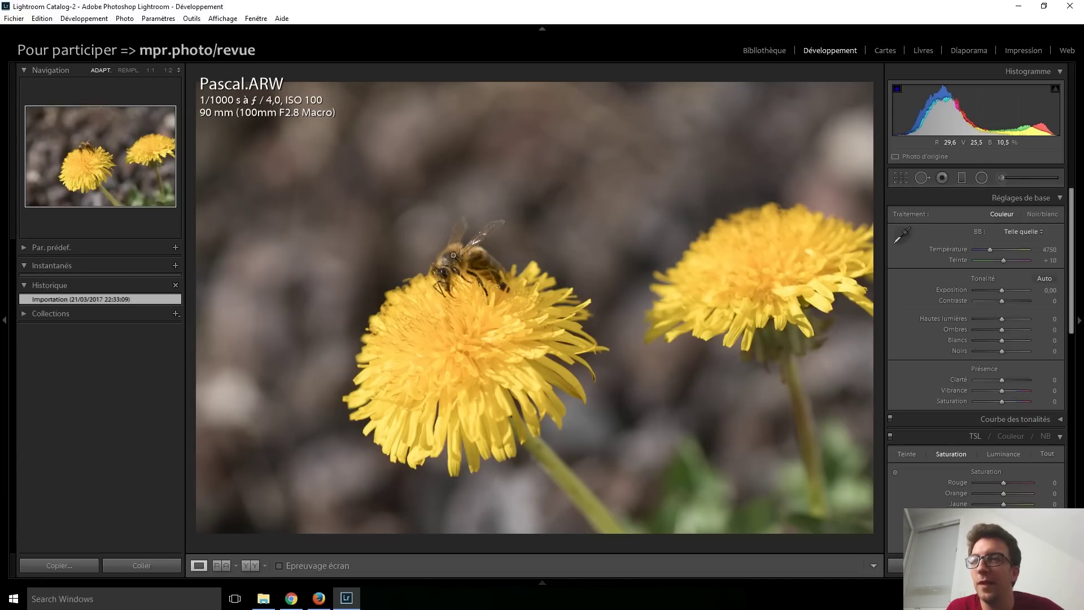
left_click(454, 255)
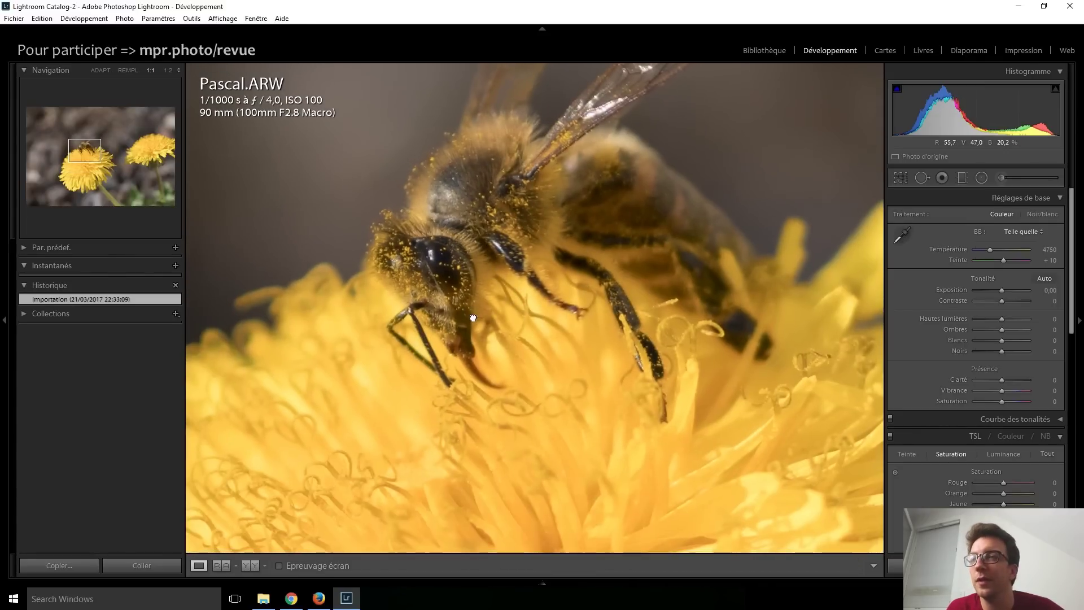
left_click_drag(473, 318, 431, 272)
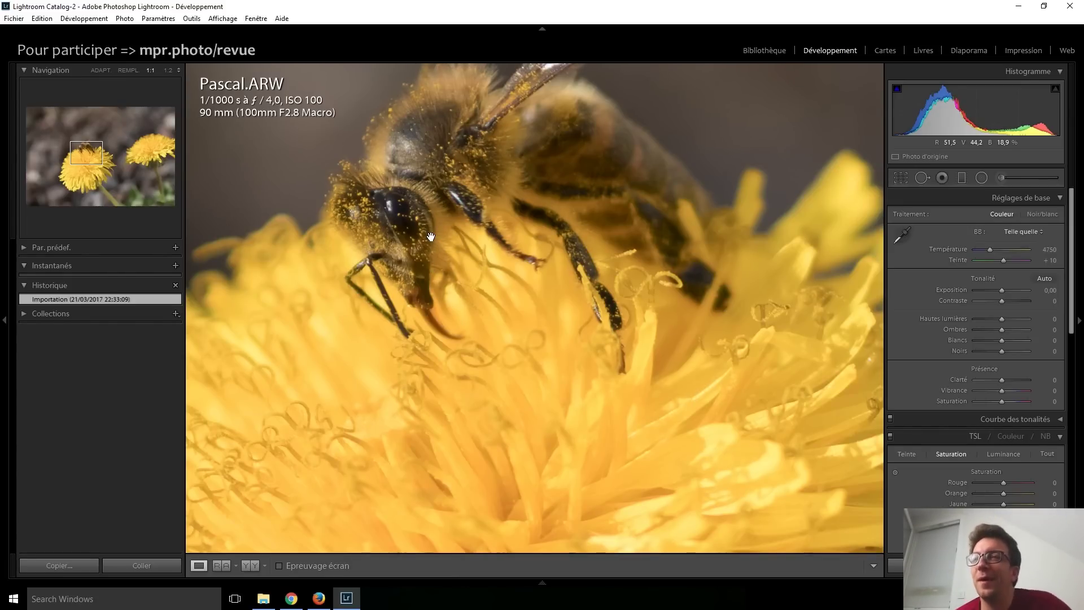
mouse_move(444, 239)
left_mouse_down()
mouse_move(436, 252)
mouse_move(503, 339)
mouse_move(500, 241)
left_mouse_up()
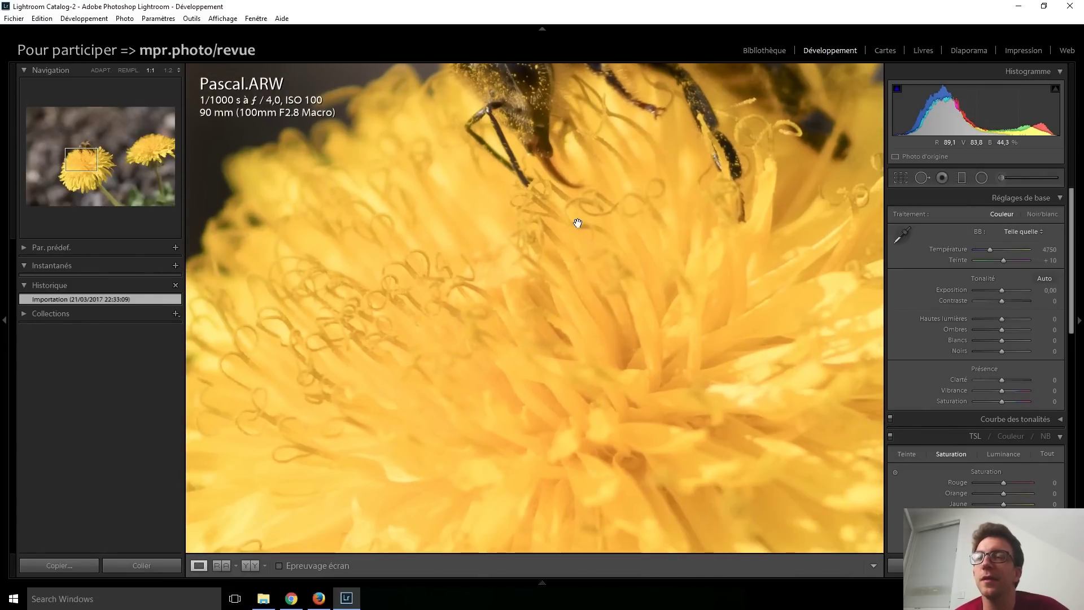
left_click(524, 233)
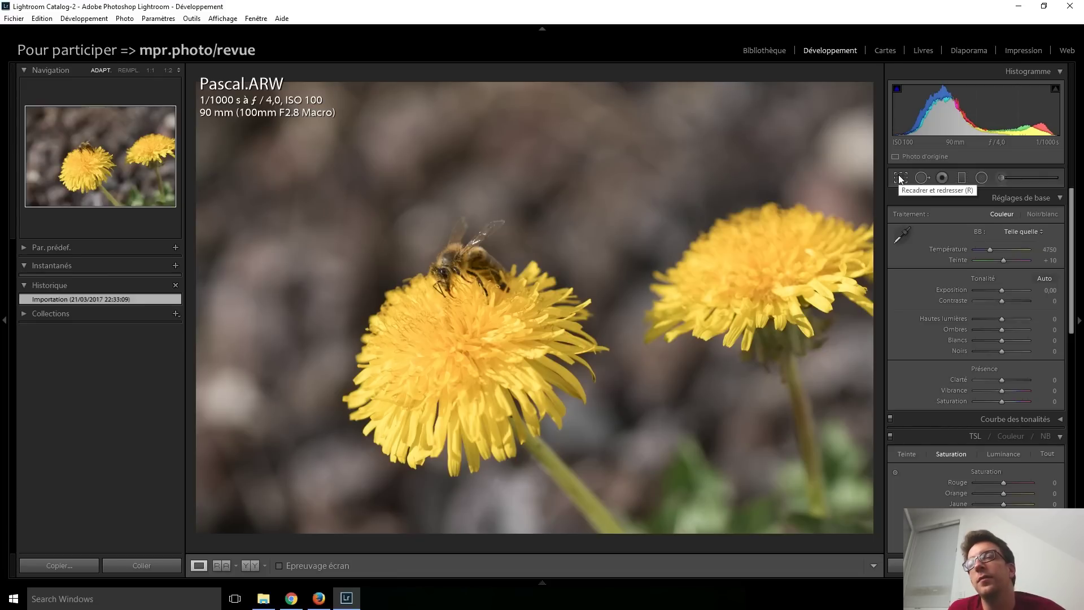
left_click(477, 244)
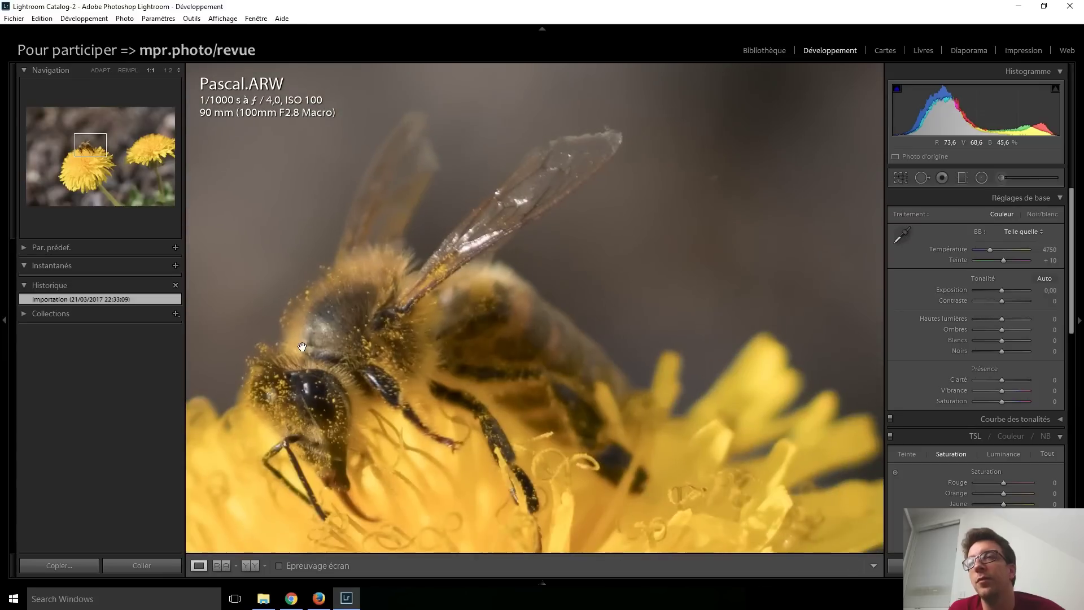
left_click_drag(327, 311, 501, 222)
left_click(563, 253)
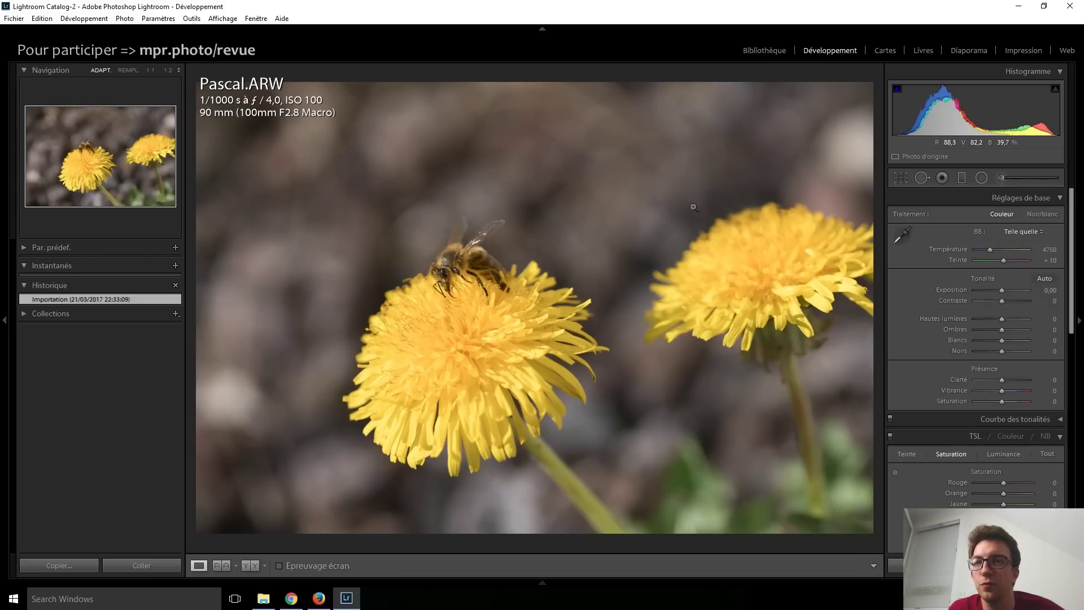
- Drag the crop corner inward and reposition the photo for a tighter first crop
left_click(901, 178)
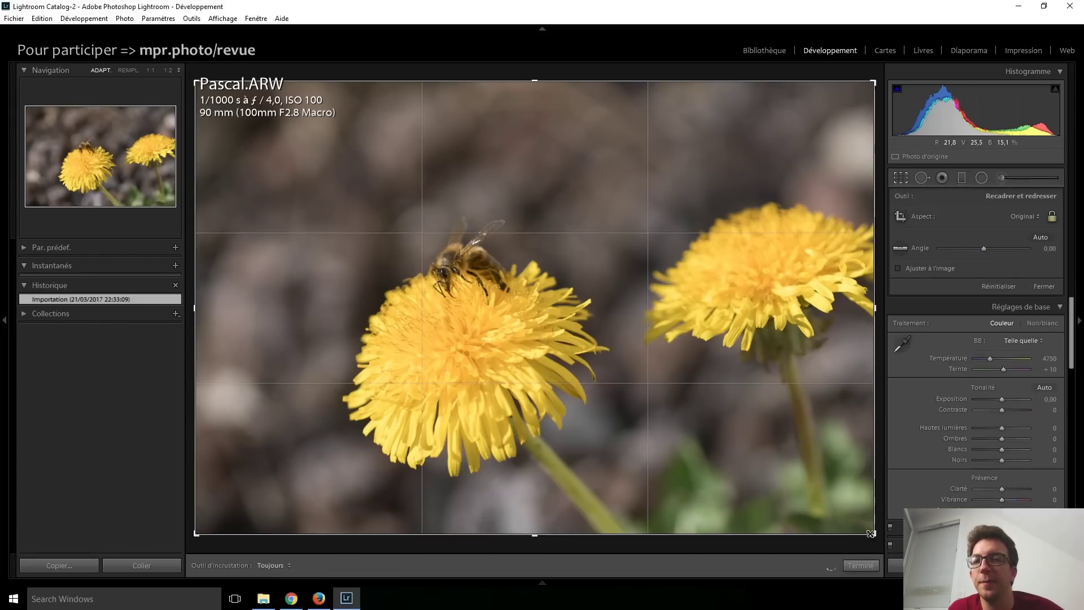
left_click_drag(876, 531, 733, 462)
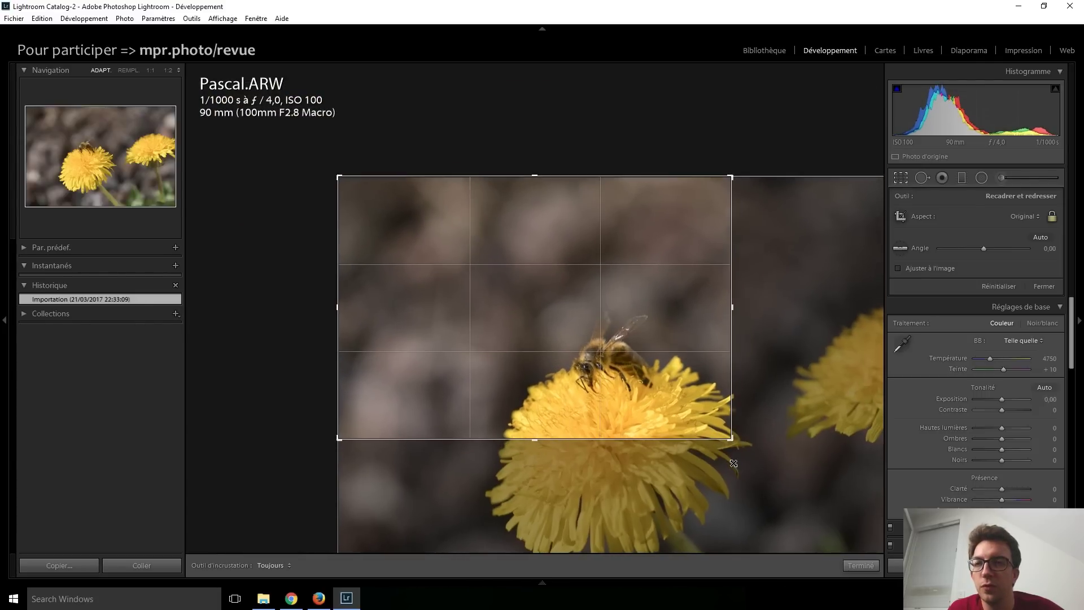
mouse_move(678, 401)
left_mouse_down()
mouse_move(661, 386)
mouse_move(675, 389)
left_mouse_up()
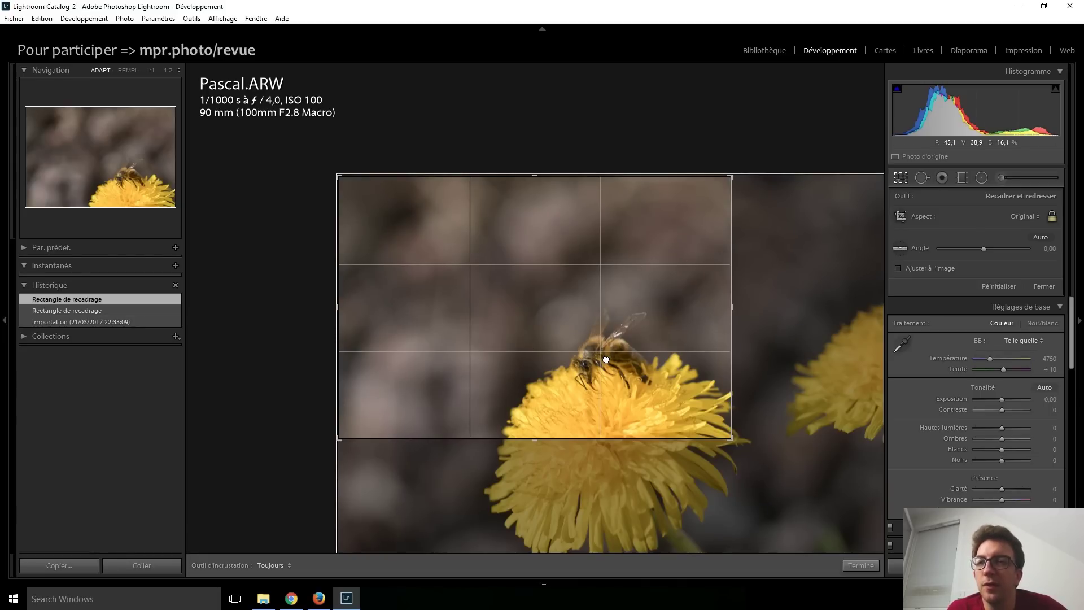
key("Return")
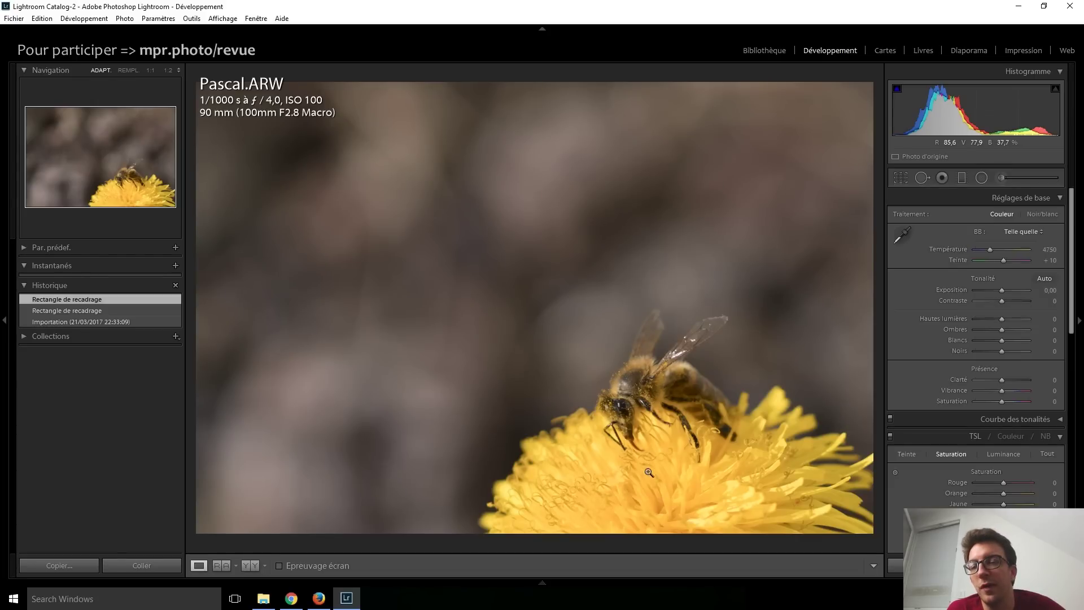
- Check the bee close up, then shift the crop so the bee sits near the top
left_click(631, 441)
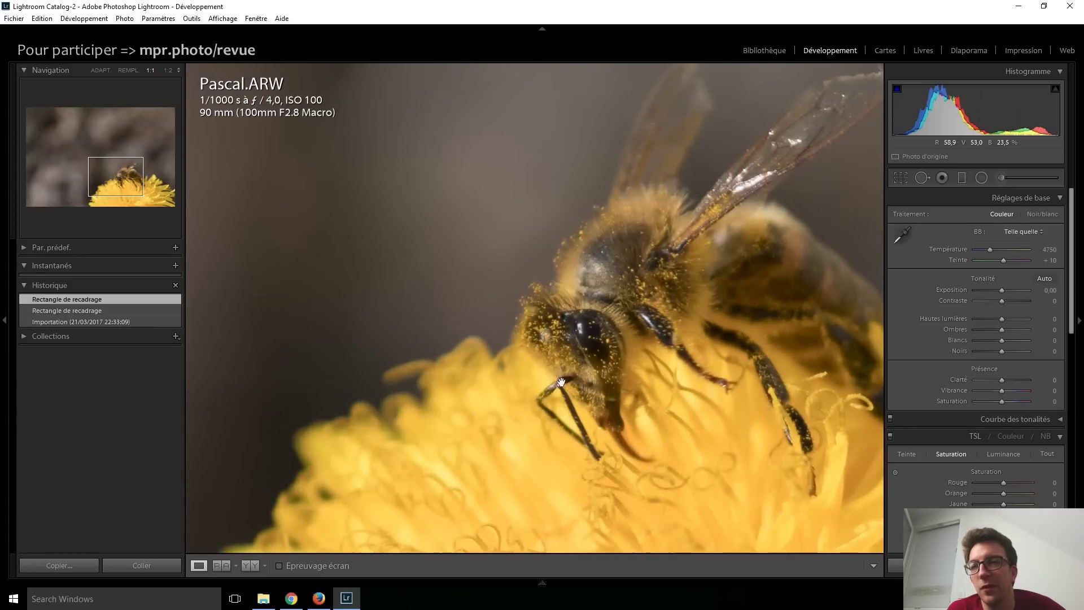
left_click(579, 399)
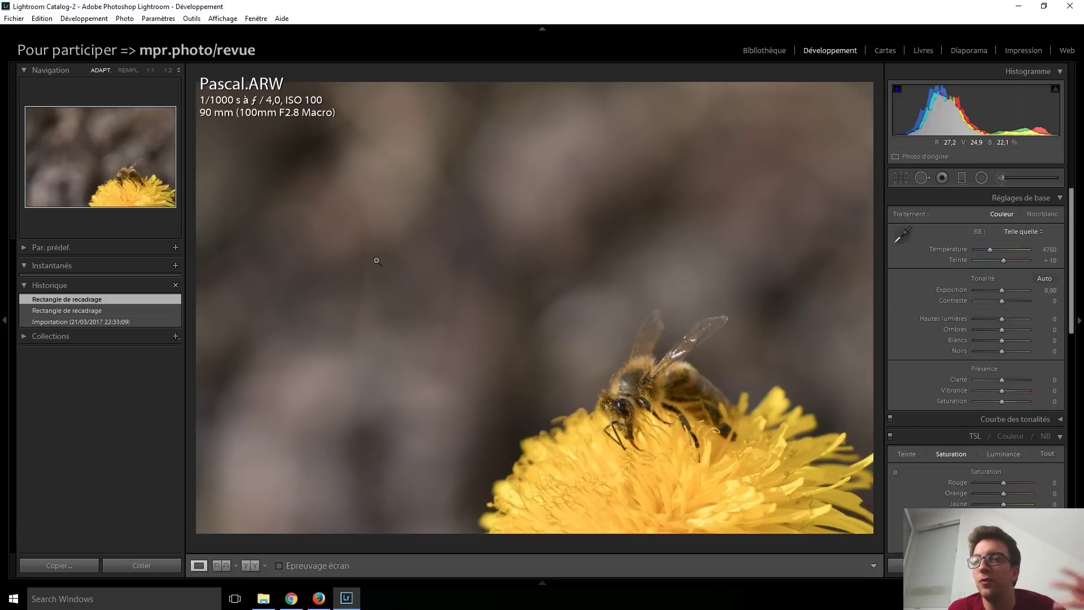
left_click(897, 178)
left_click_drag(601, 329, 601, 247)
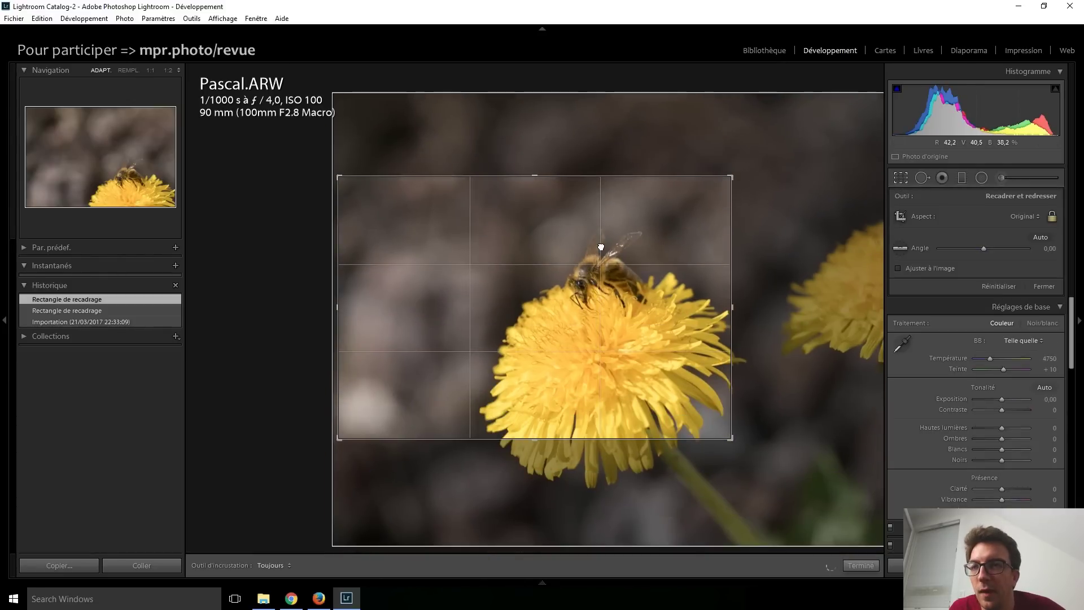
key("Return")
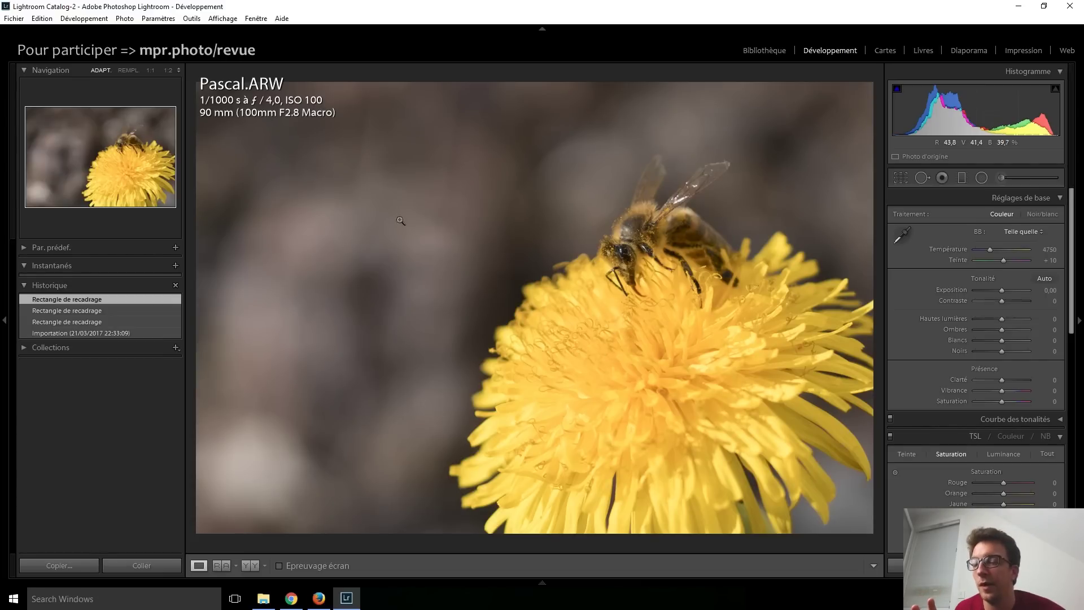
- Widen the crop in two passes to include more of the dandelion
left_click(898, 177)
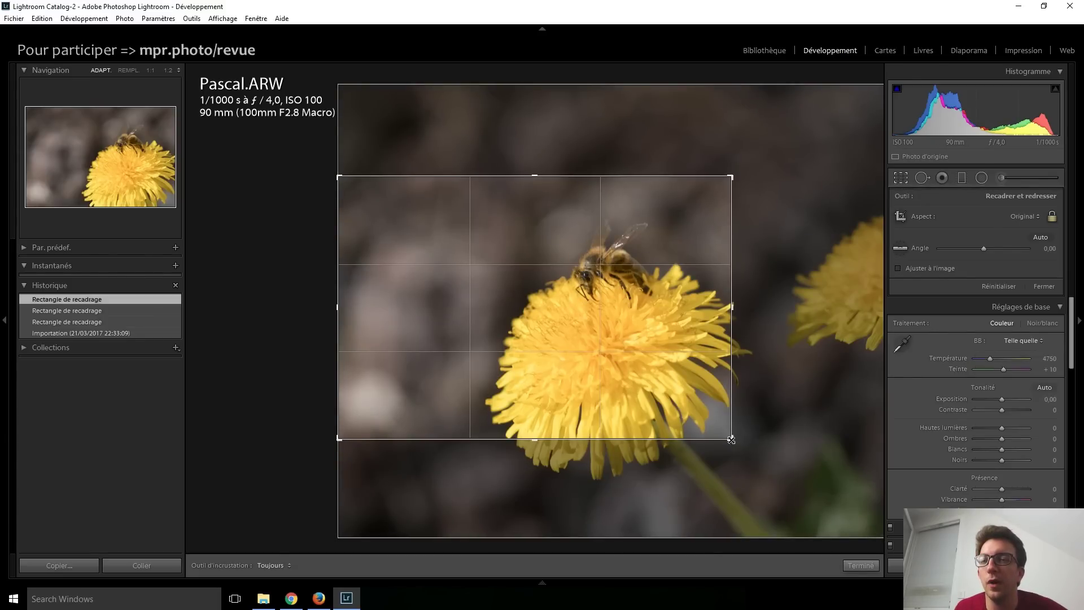
left_click_drag(731, 440, 746, 450)
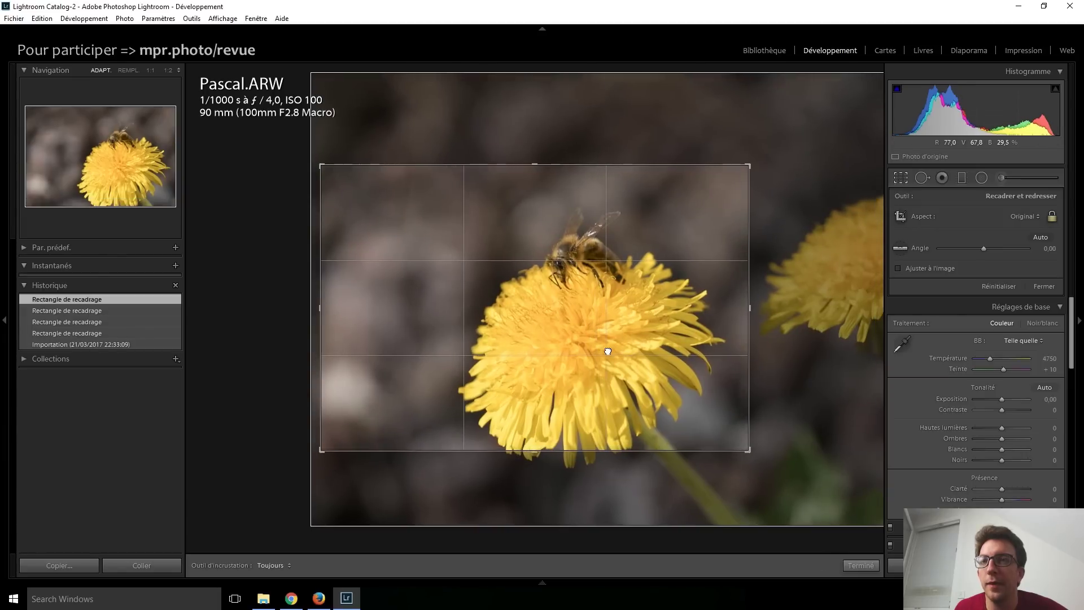
double_click(608, 351)
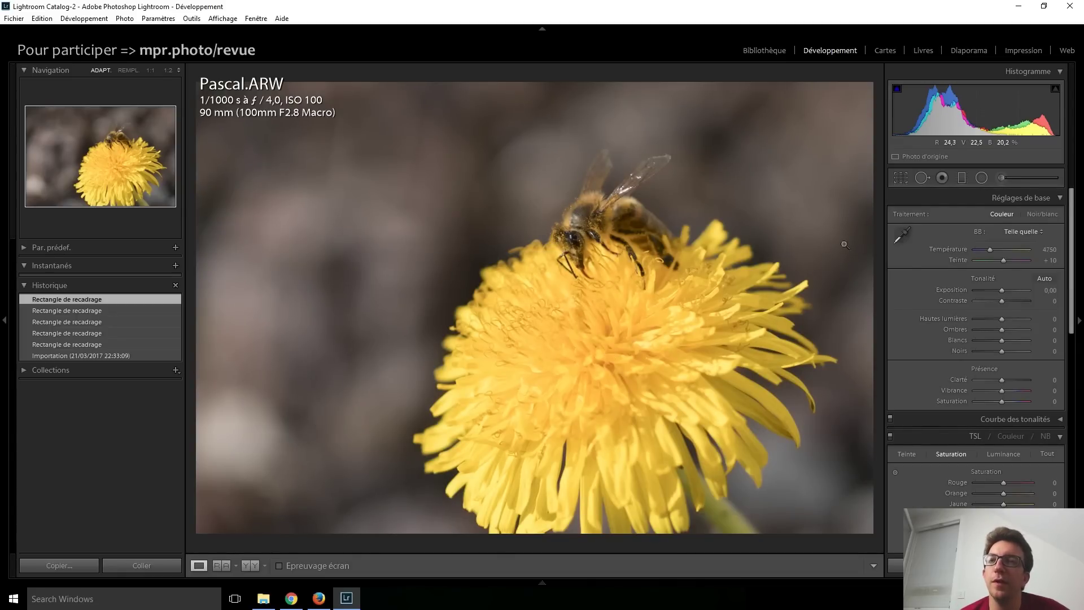
left_click(902, 180)
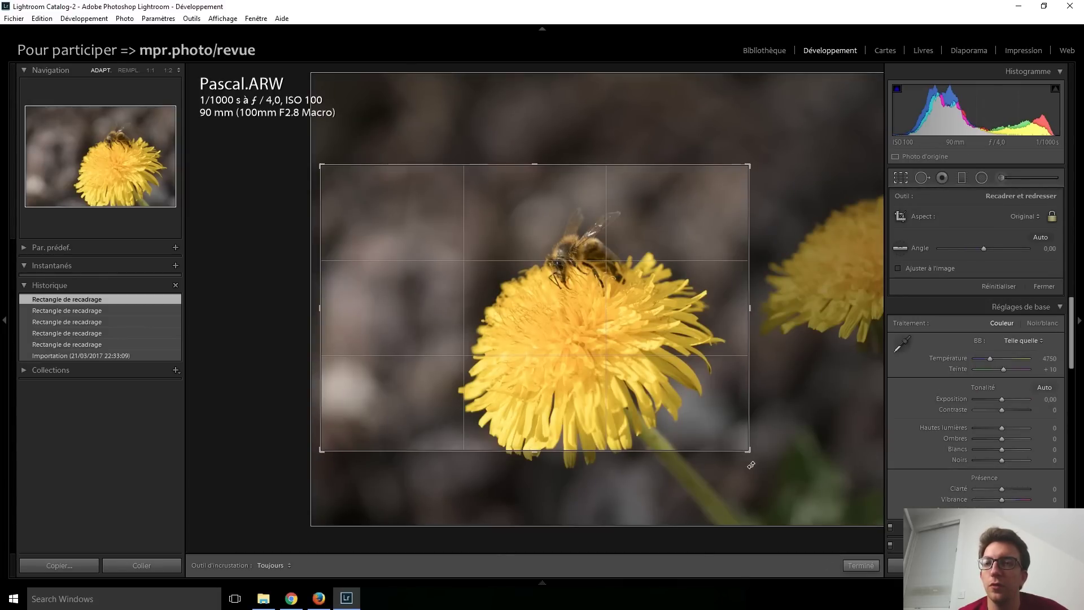
left_click_drag(748, 453, 766, 499)
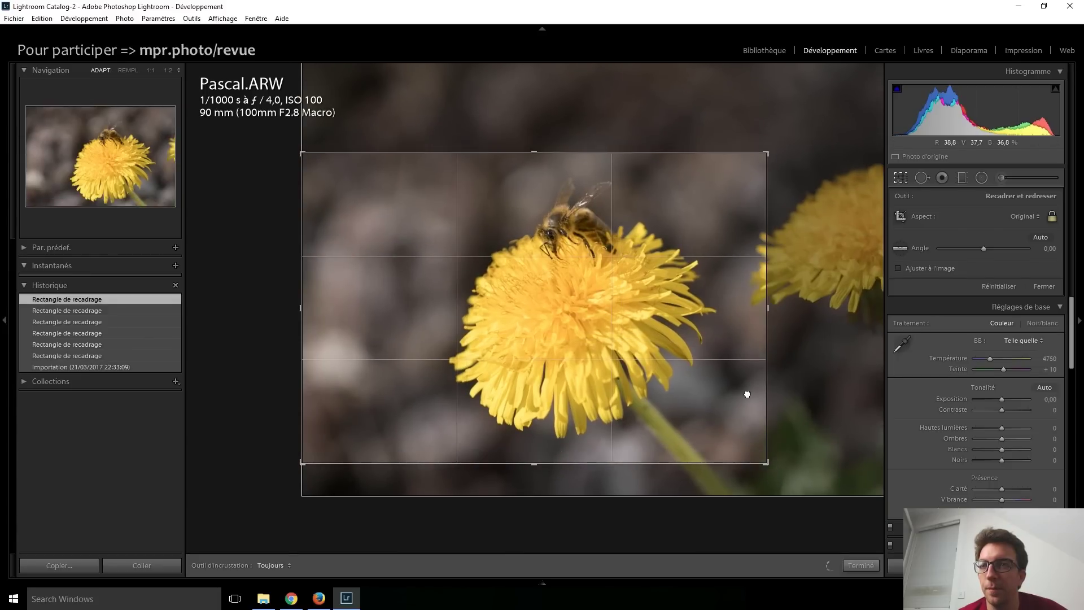
left_click_drag(747, 394, 738, 393)
key("Return")
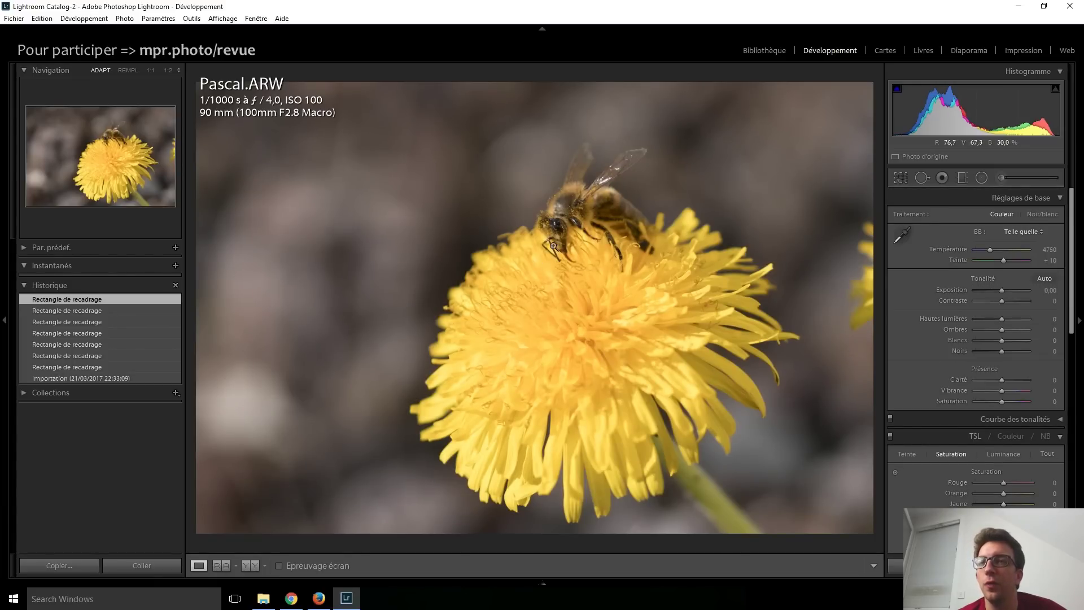
- Check the bee close up, then tighten the crop from both corners around the bee
left_click(566, 247)
left_click(577, 267)
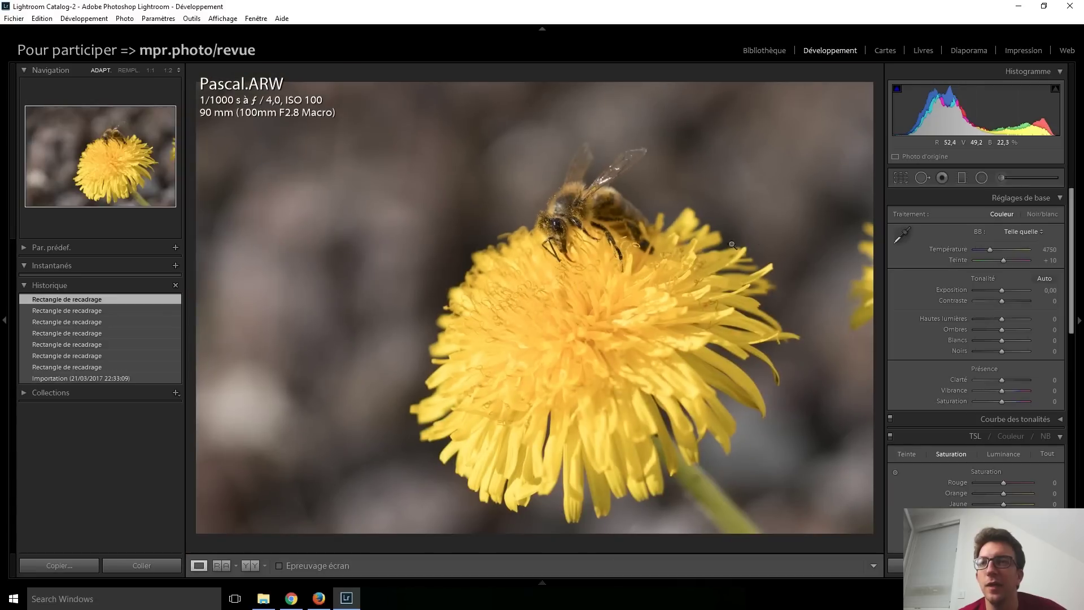
left_click(901, 179)
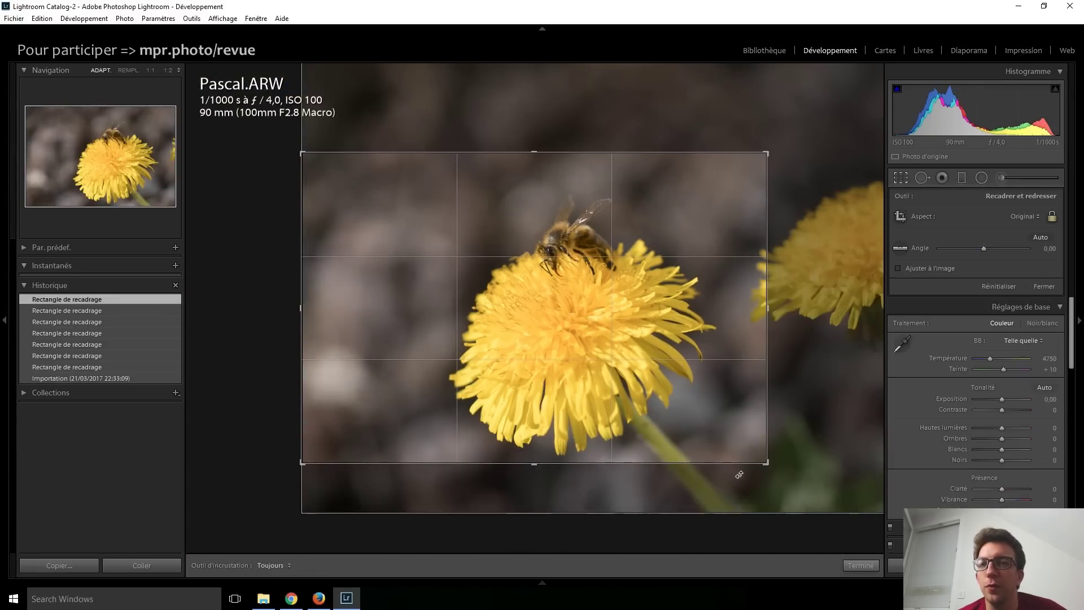
left_click_drag(768, 459, 726, 429)
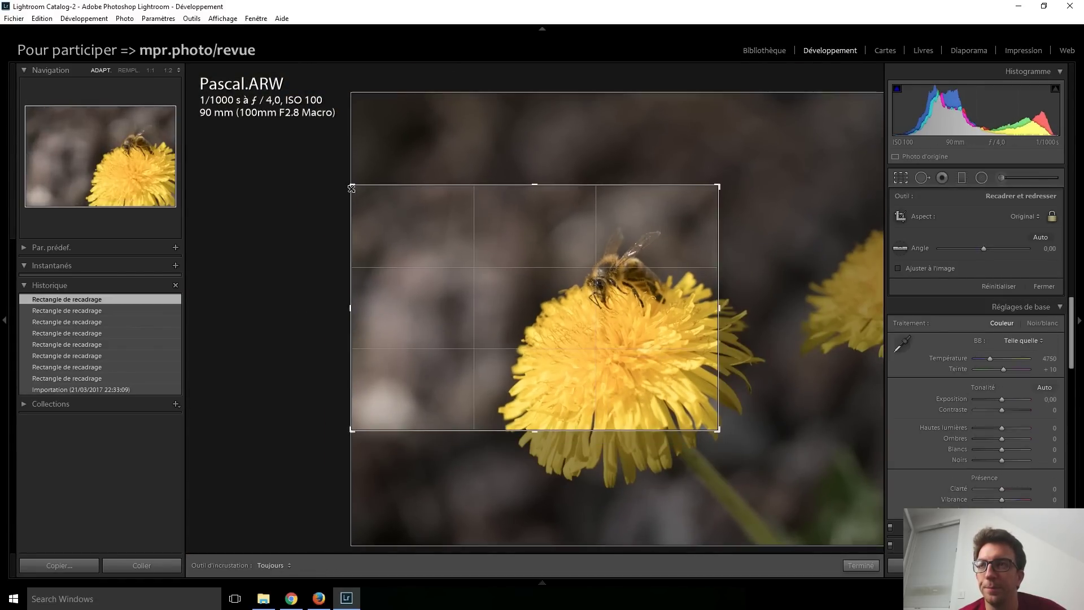
left_click_drag(351, 188, 375, 198)
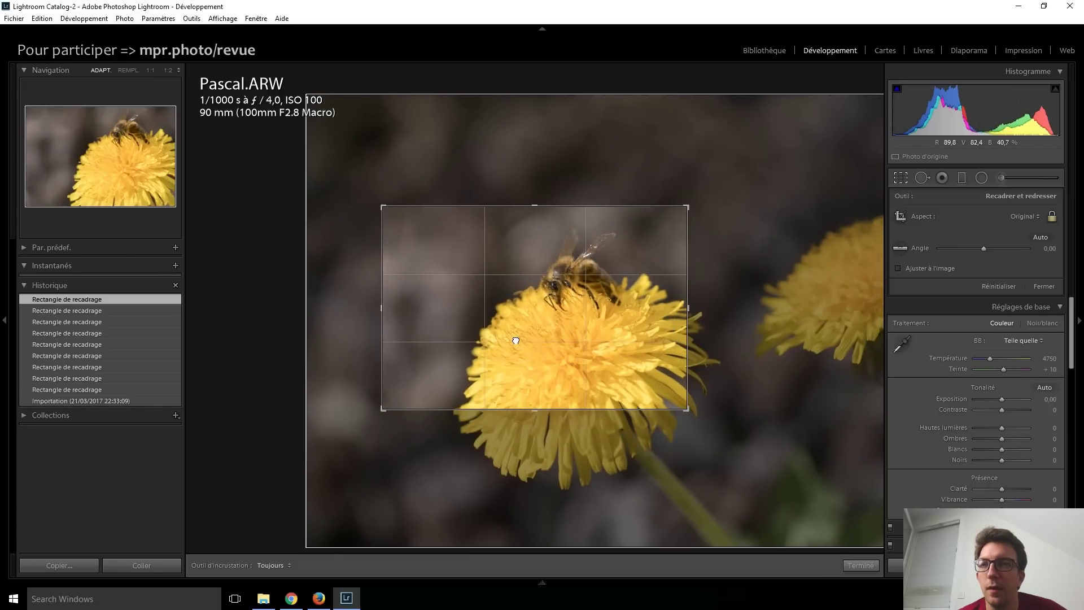
left_click_drag(542, 358, 557, 356)
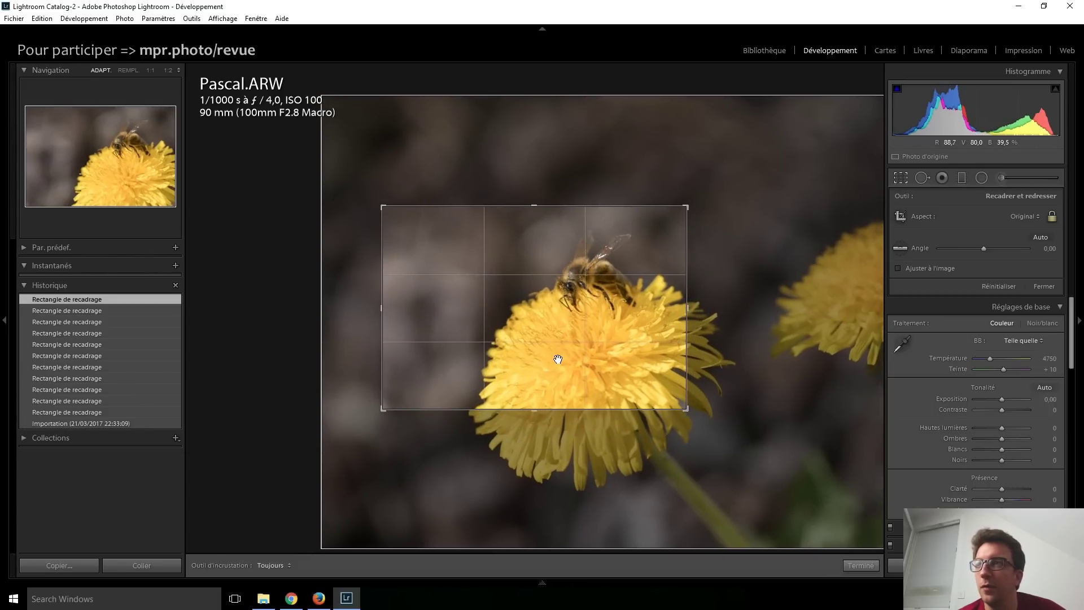
key("Return")
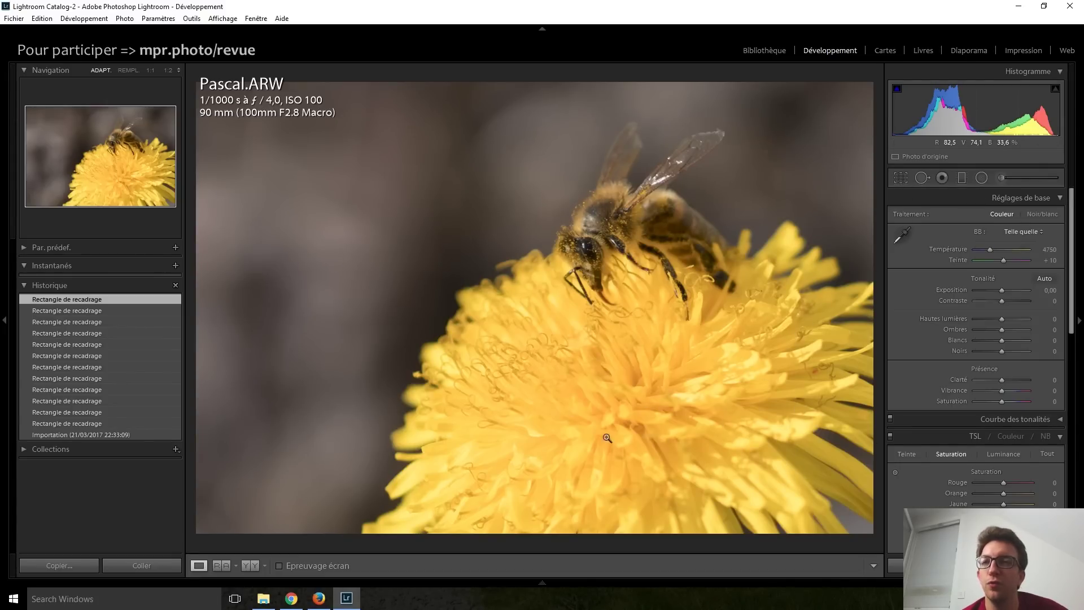
- Shrink the crop from the bottom-right corner and shift the photo to frame the bee
left_click(889, 174)
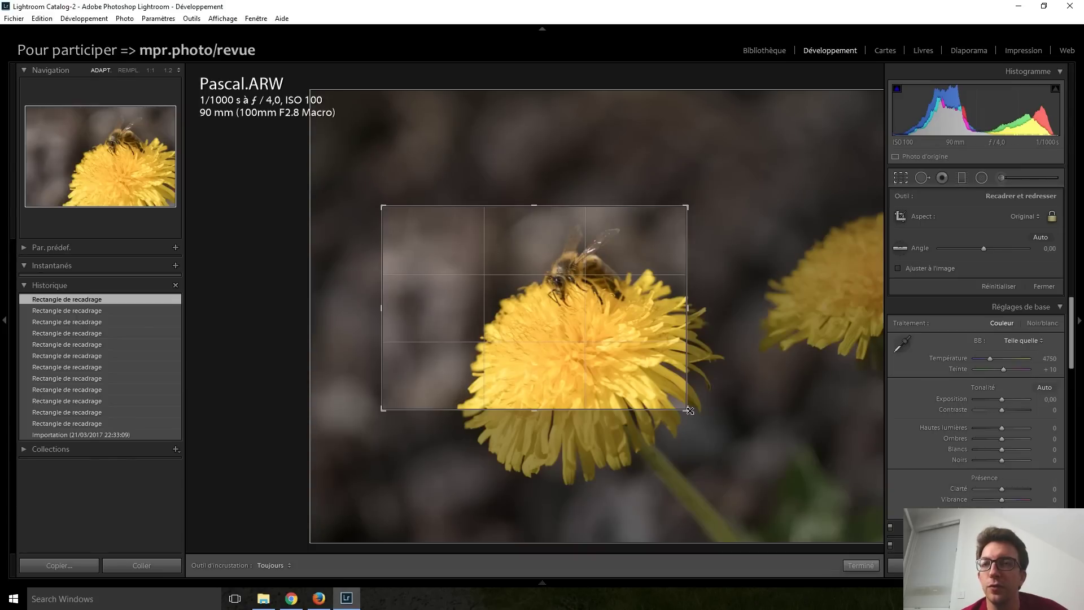
left_click_drag(690, 408, 678, 399)
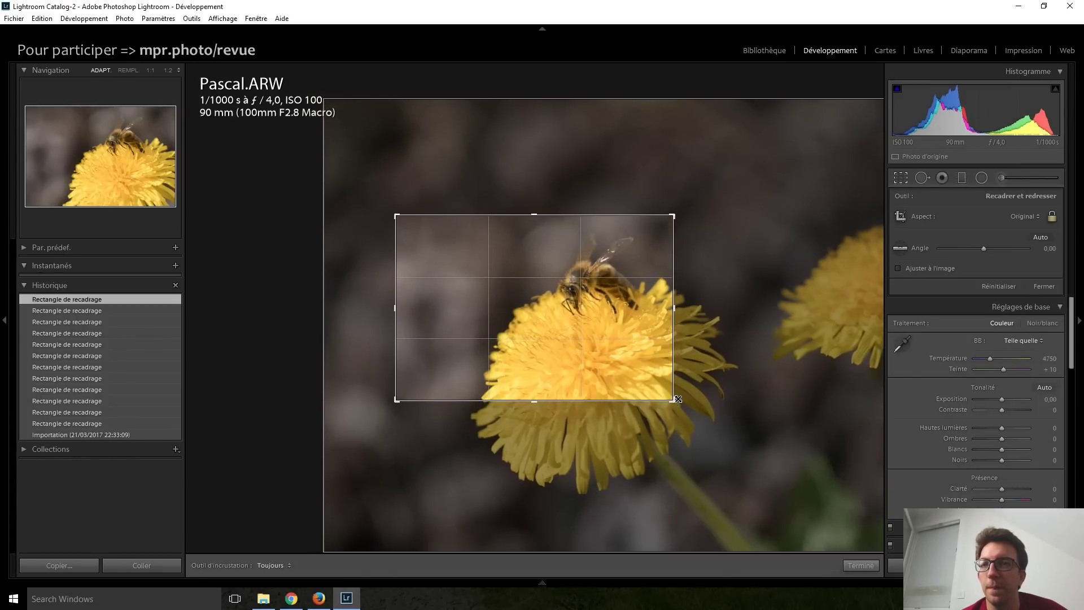
left_click_drag(620, 346, 621, 351)
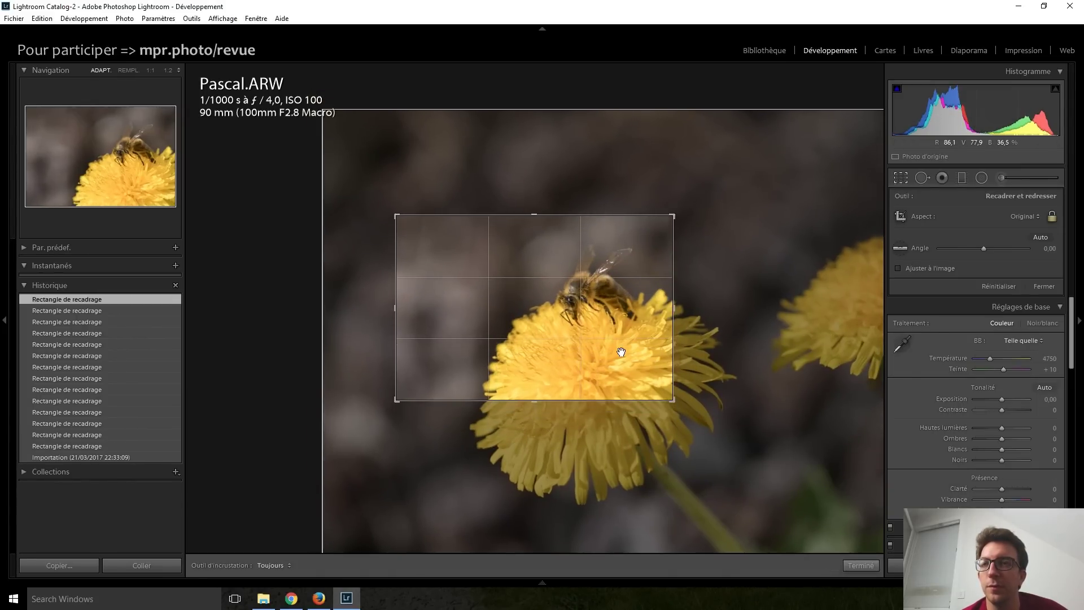
key("Return")
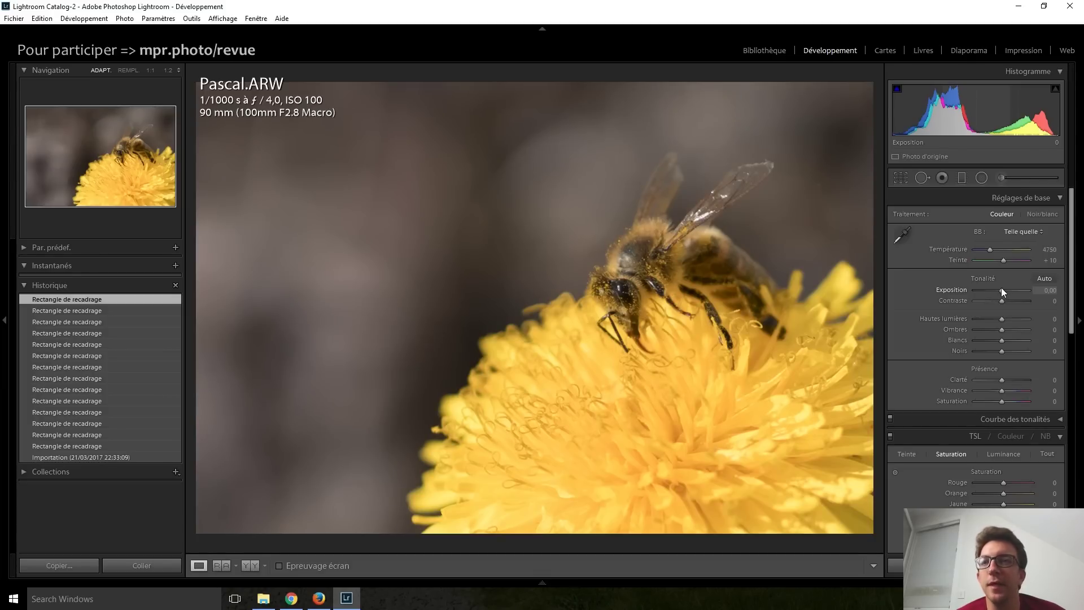
- Set Highlights to -23, Shadows to +50, Whites to +15 and Blacks to -30
left_click(1006, 320)
key("Down")
key("Down")
key("Down")
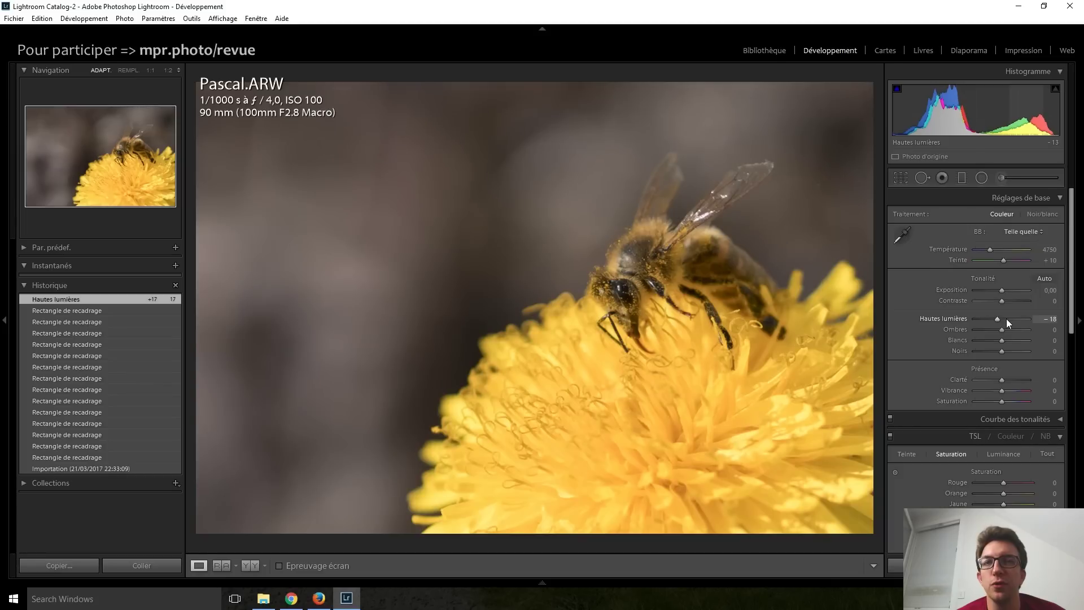
key("Down")
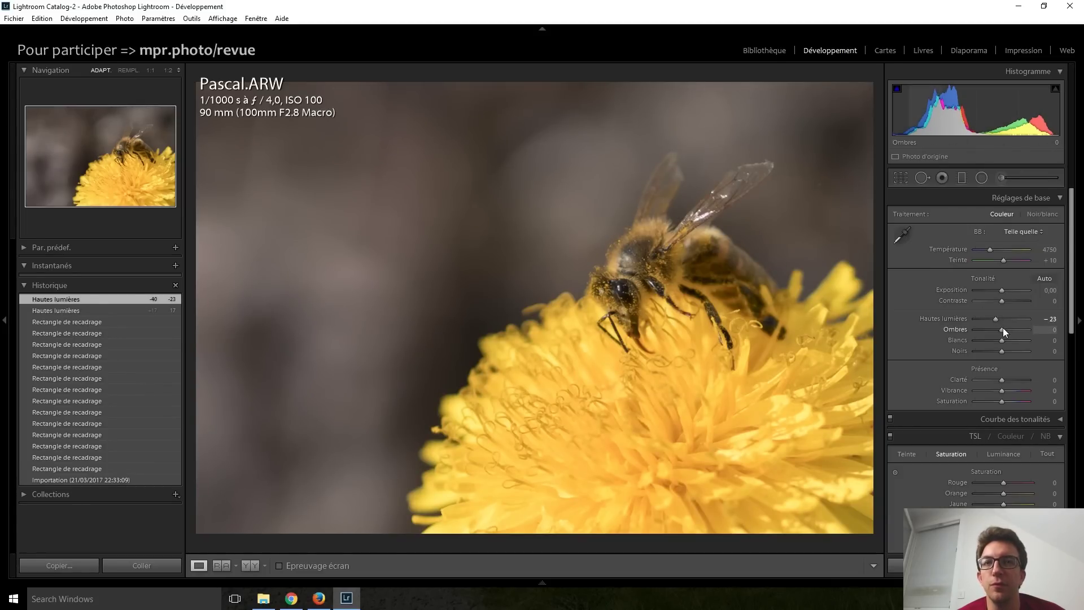
key("Up")
key("Up")
key("Up")
key("Up")
key("Up")
key("Up")
key("Down")
key("Down")
key("Down")
key("Up")
key("Up")
key("Up")
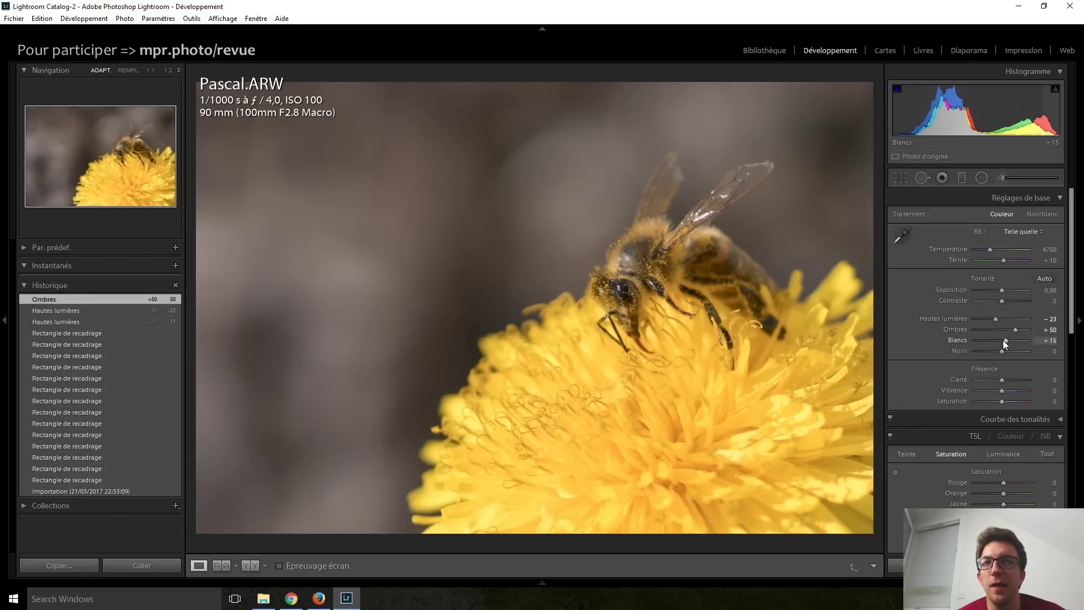
key("Down")
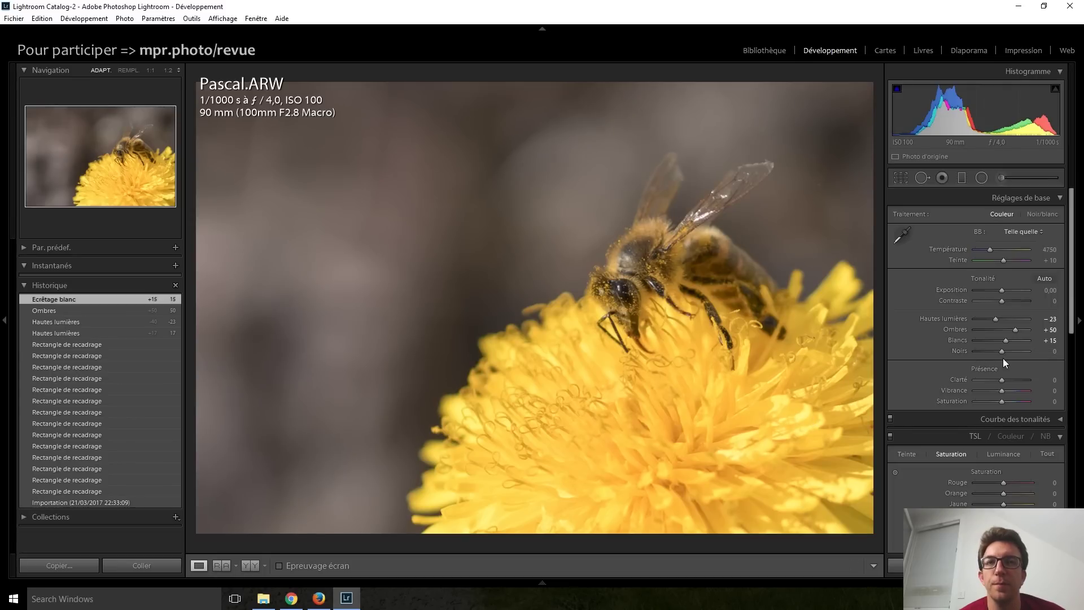
key("Down")
key("Down")
key("Down")
key("Down")
key("Down")
key("Down")
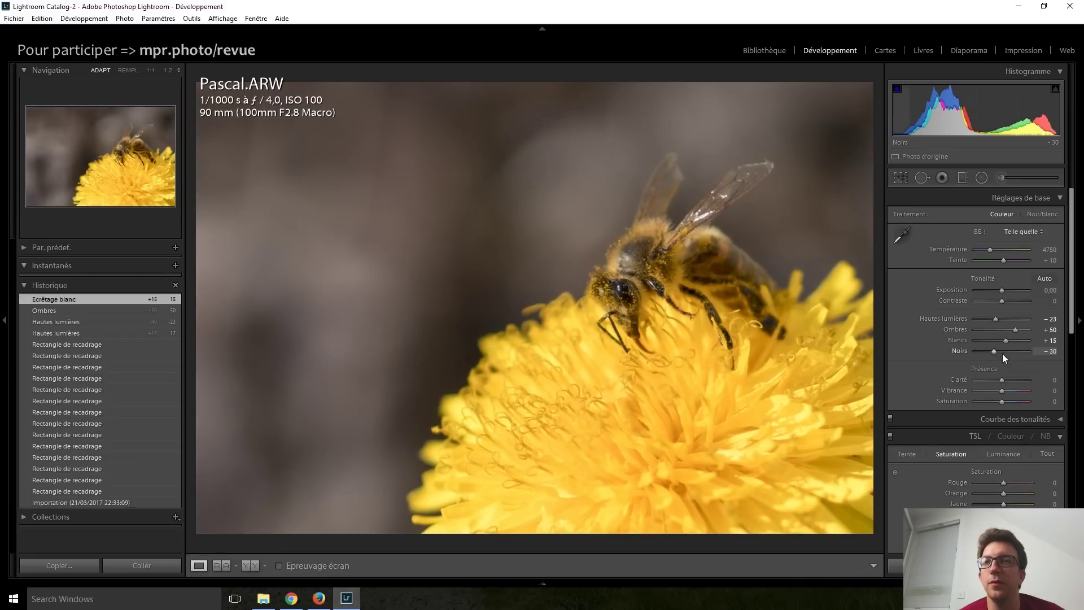
key("Up")
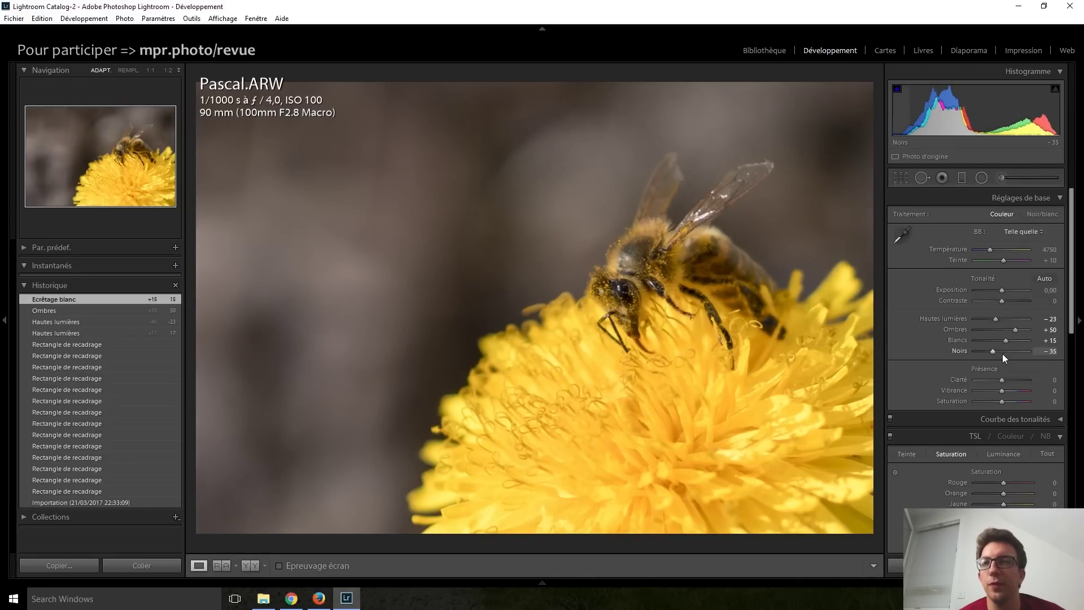
key("Down")
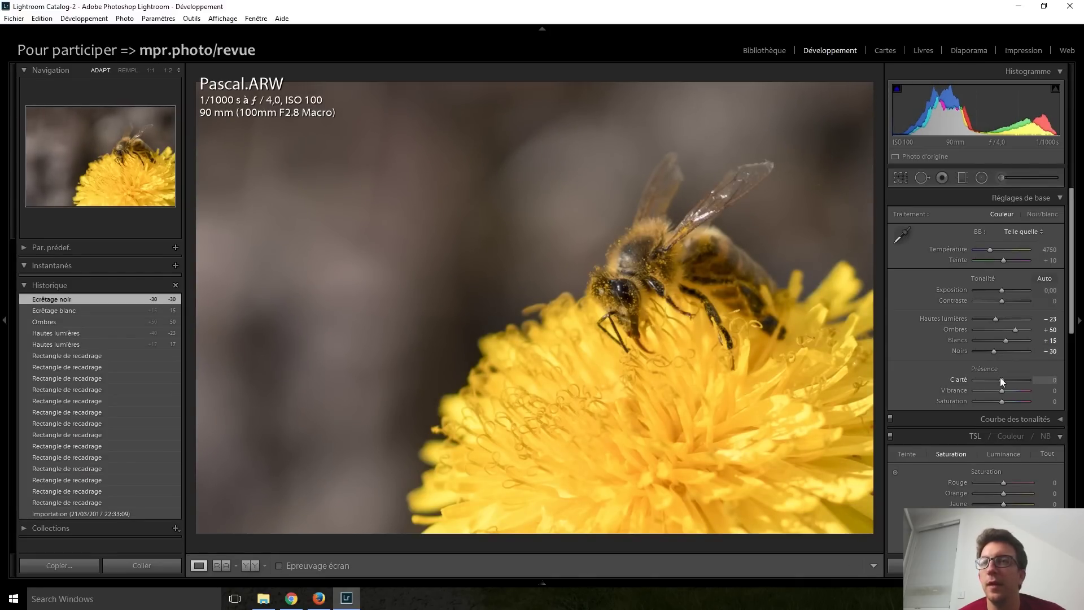
- Set Contrast to -5 and raise Clarity to +40
key("Down")
key("Down")
key("Up")
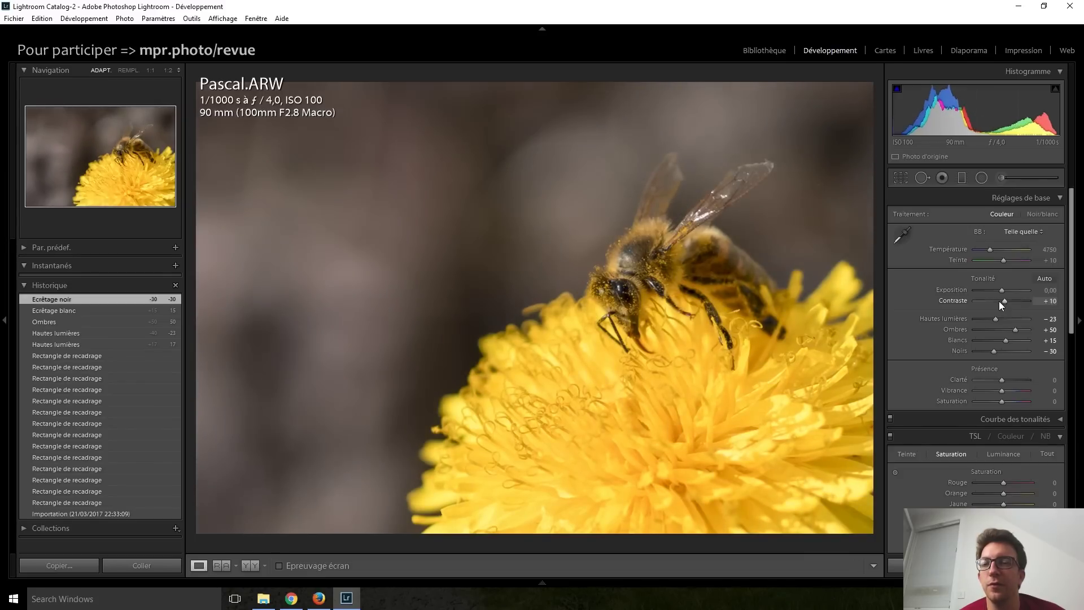
key("Up")
key("Up")
key("Down")
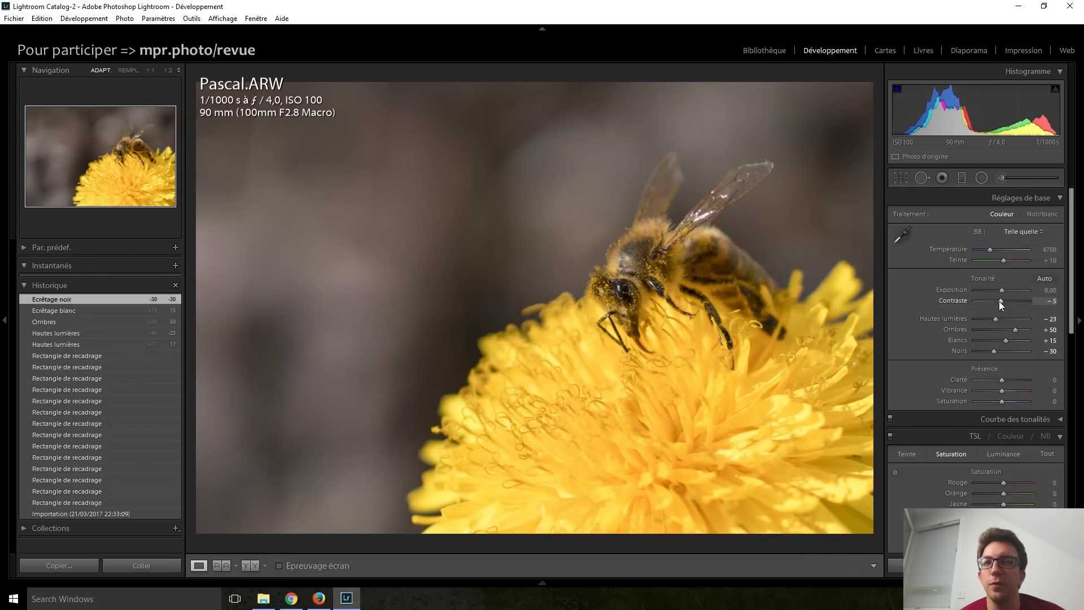
key("Down")
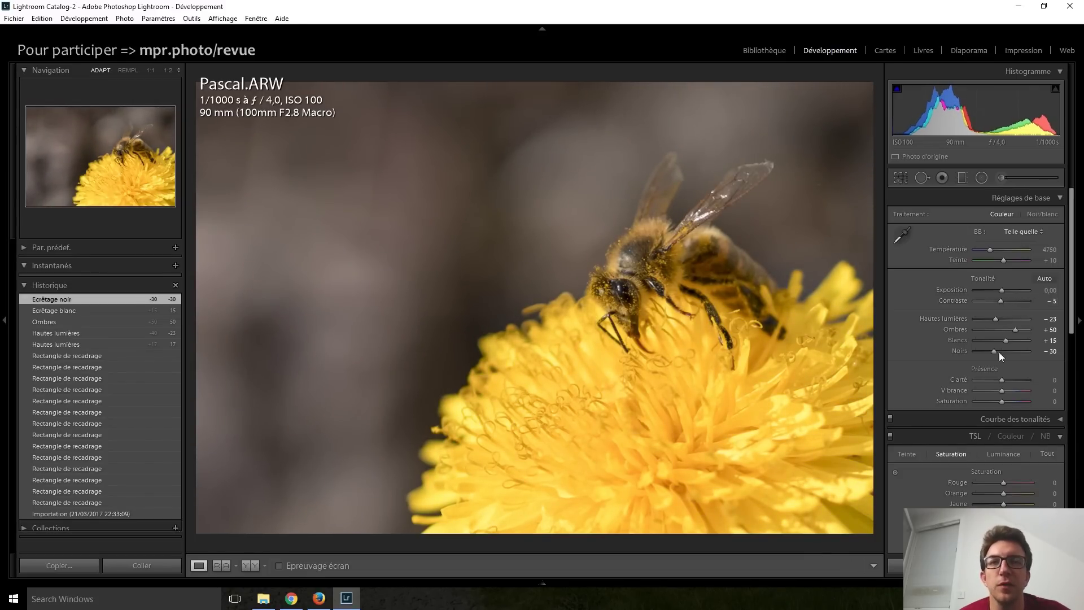
key("shift+Up")
key("shift+Up")
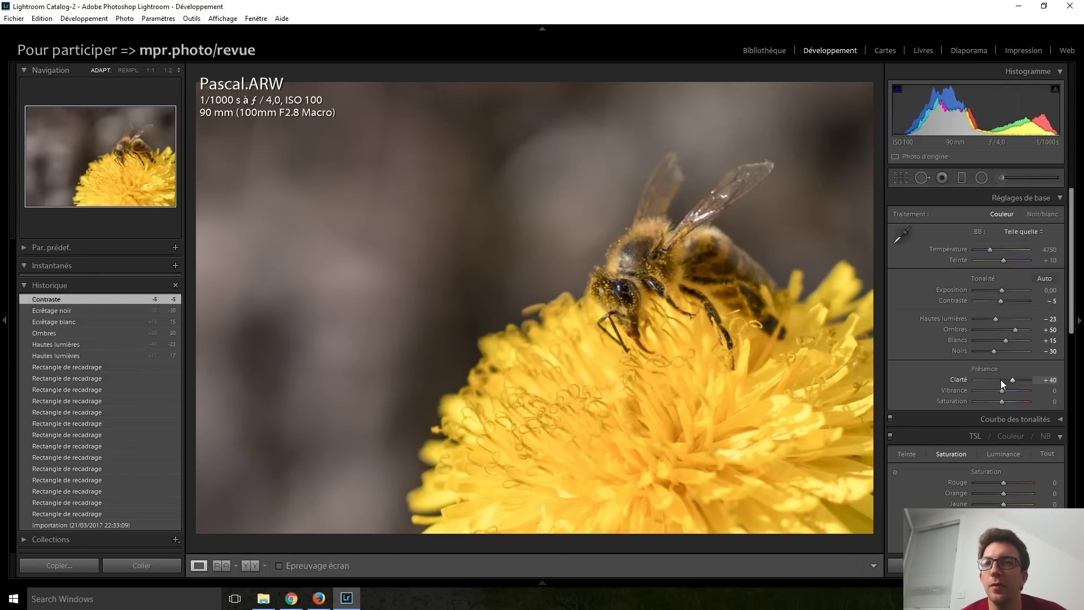
key("shift+Up")
key("shift+Up")
key("shift+Up")
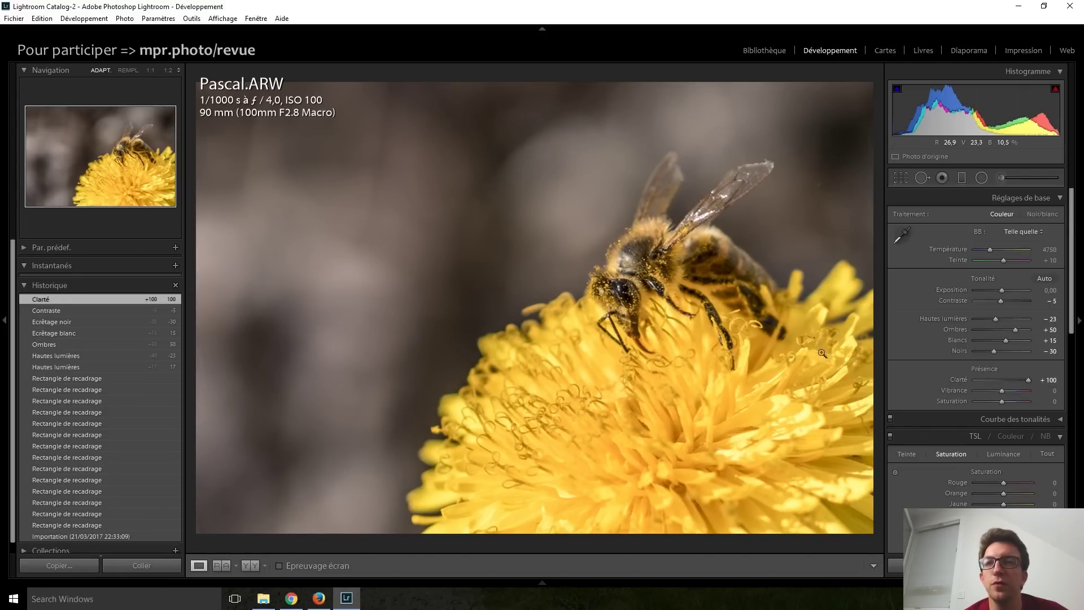
- Compare Clarity at +100 and 0 several times, finally leaving it reset to 0
double_click(1028, 381)
left_click(1028, 380)
double_click(1029, 380)
left_click(1029, 380)
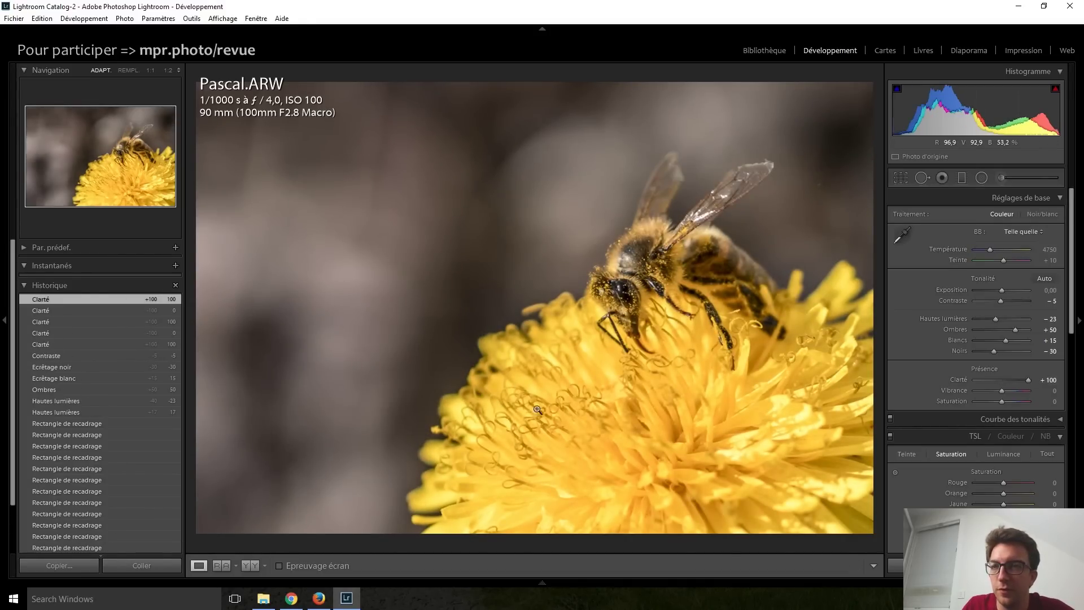
double_click(1029, 381)
left_click(1028, 381)
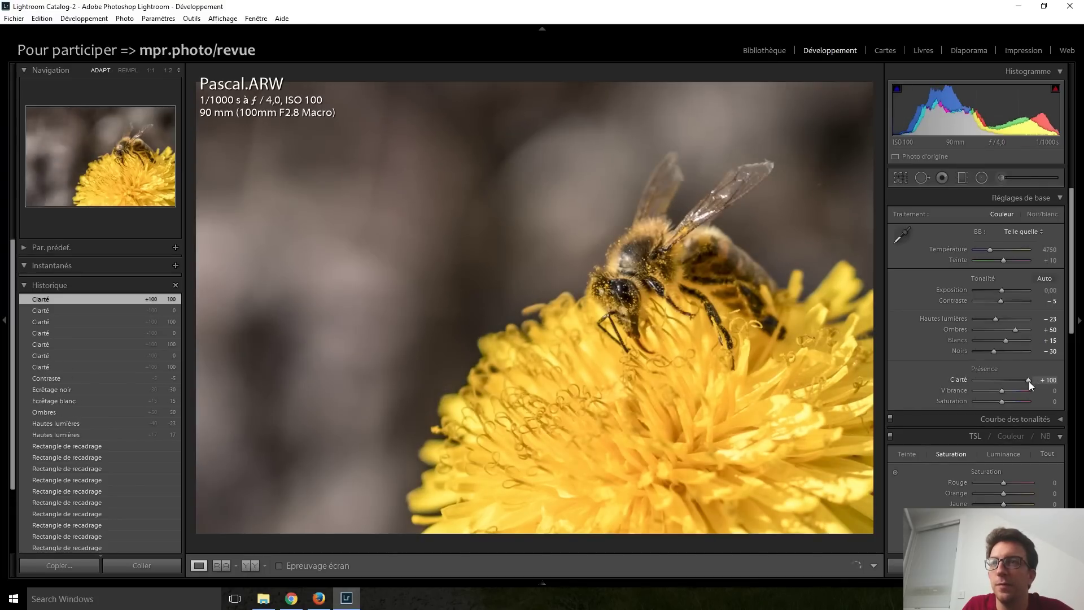
double_click(1028, 381)
left_click(1028, 381)
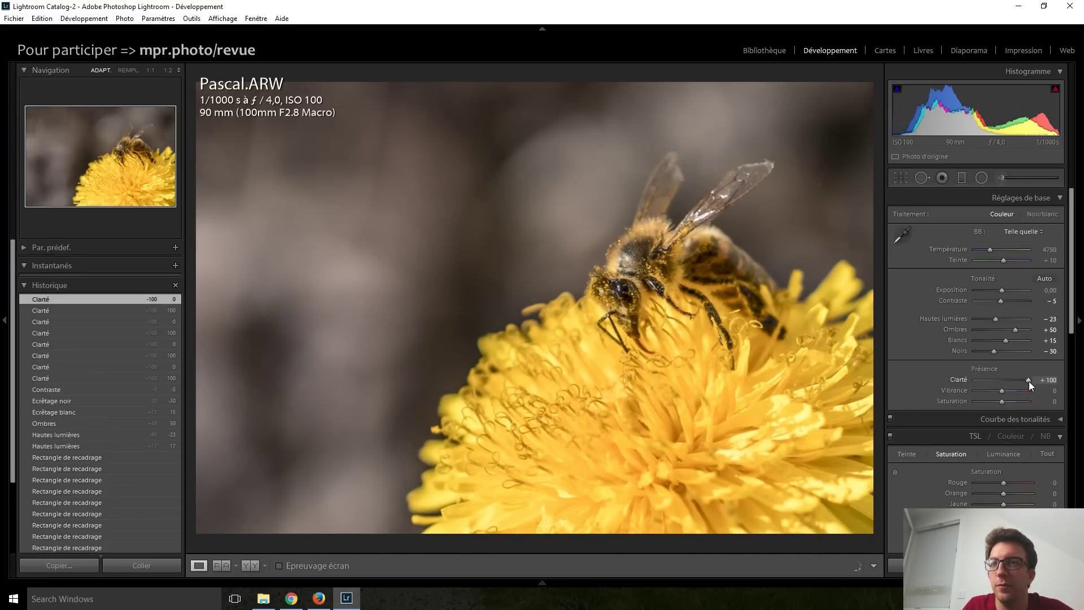
double_click(1029, 381)
left_click(1029, 381)
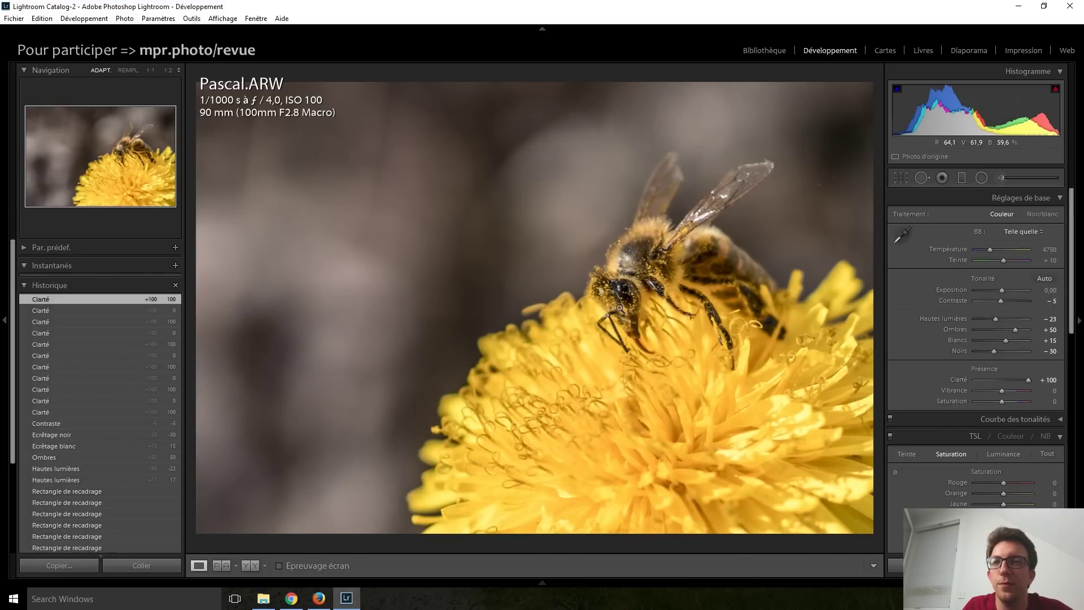
double_click(1030, 380)
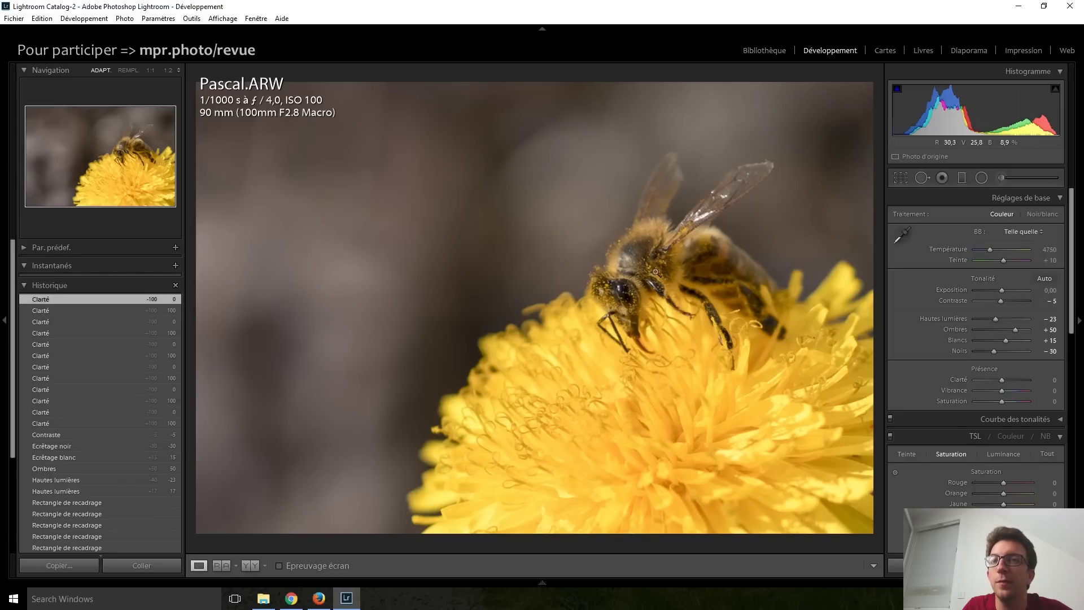
left_click(982, 177)
- Draw a radial filter, reshape it into a tilted ellipse around the bee, and reset its clarity to 0
left_click_drag(602, 234, 768, 319)
left_click_drag(601, 232, 710, 267)
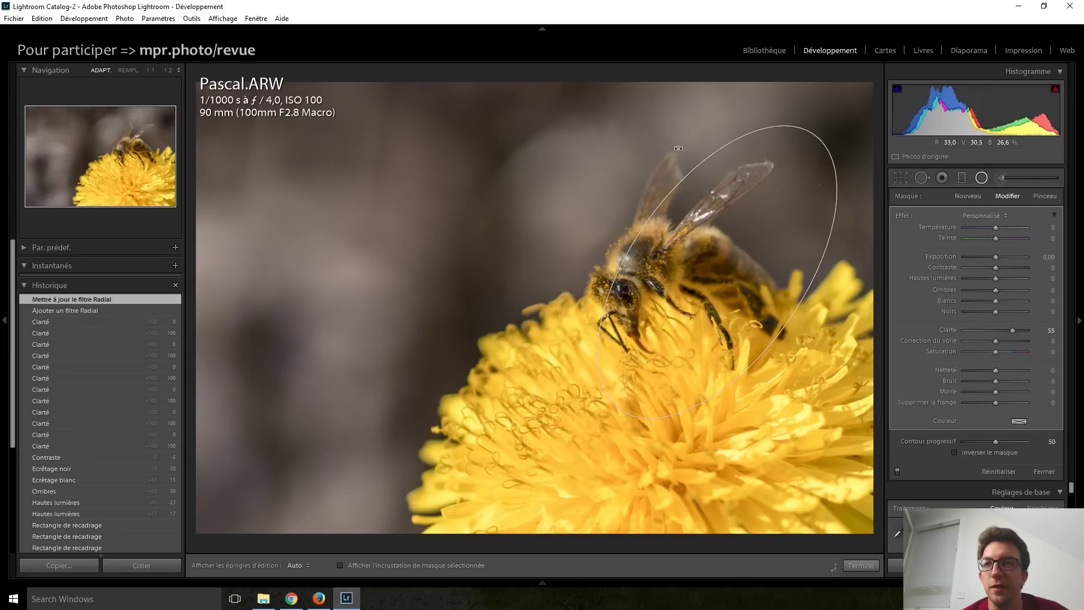
left_click_drag(791, 185, 706, 161)
left_click_drag(653, 212, 587, 187)
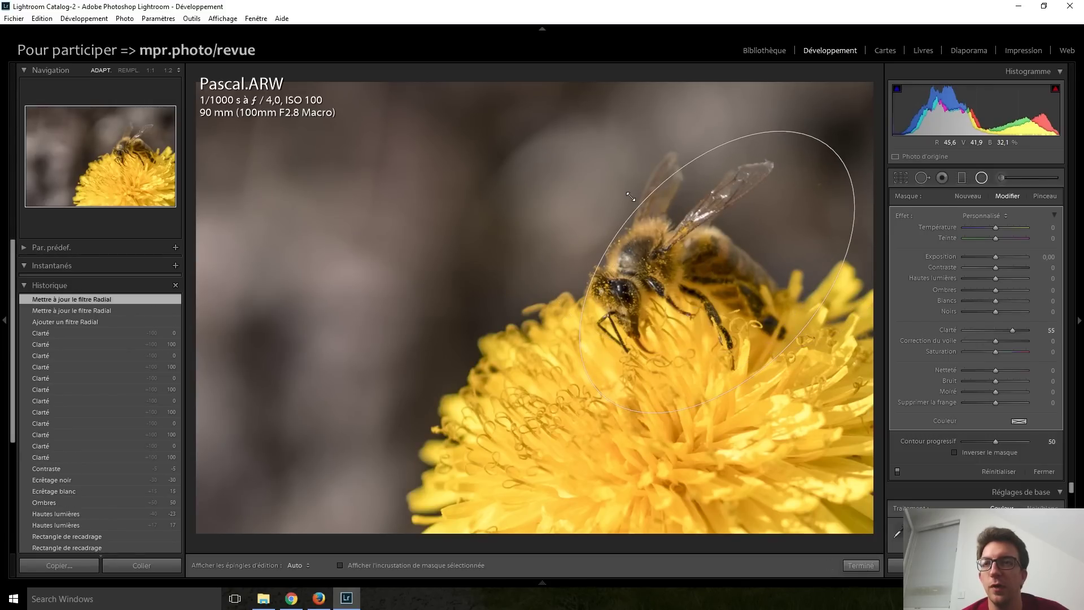
left_click_drag(659, 273, 595, 268)
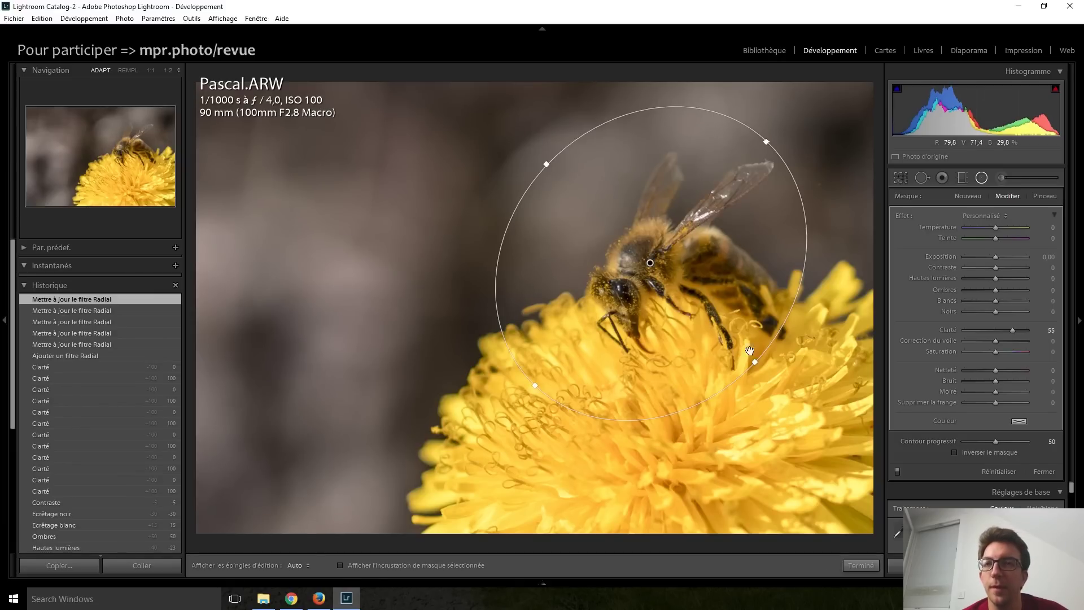
left_click_drag(755, 362, 726, 336)
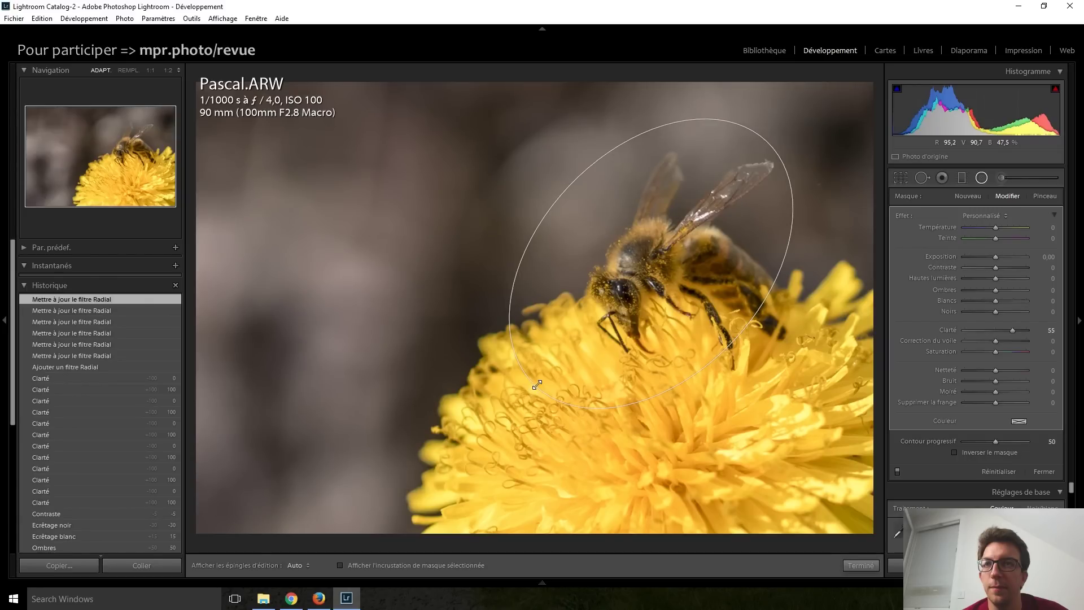
left_click_drag(537, 385, 556, 361)
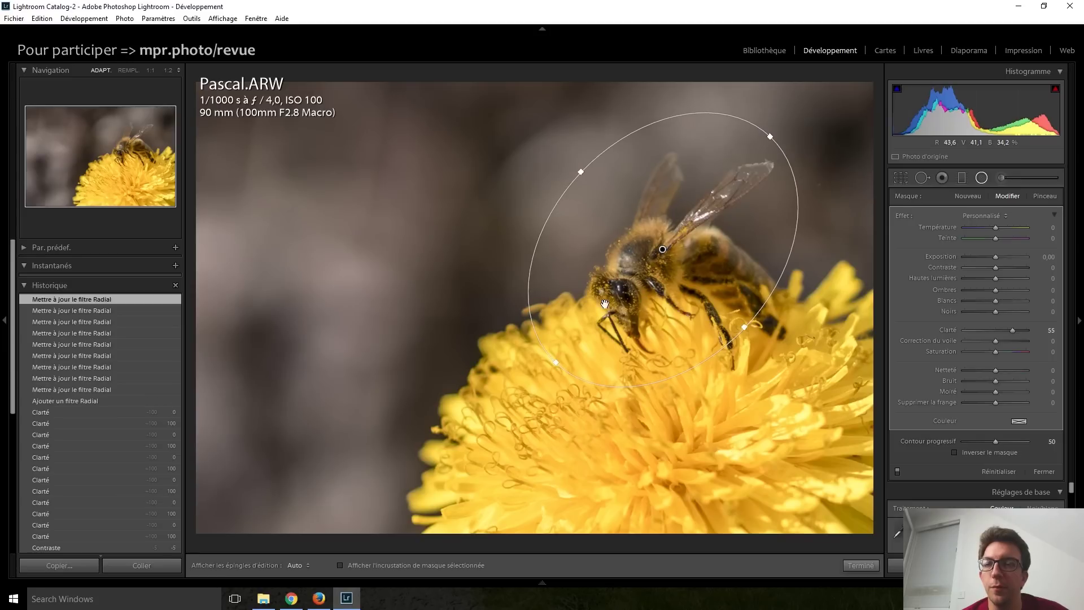
left_click_drag(640, 276, 636, 280)
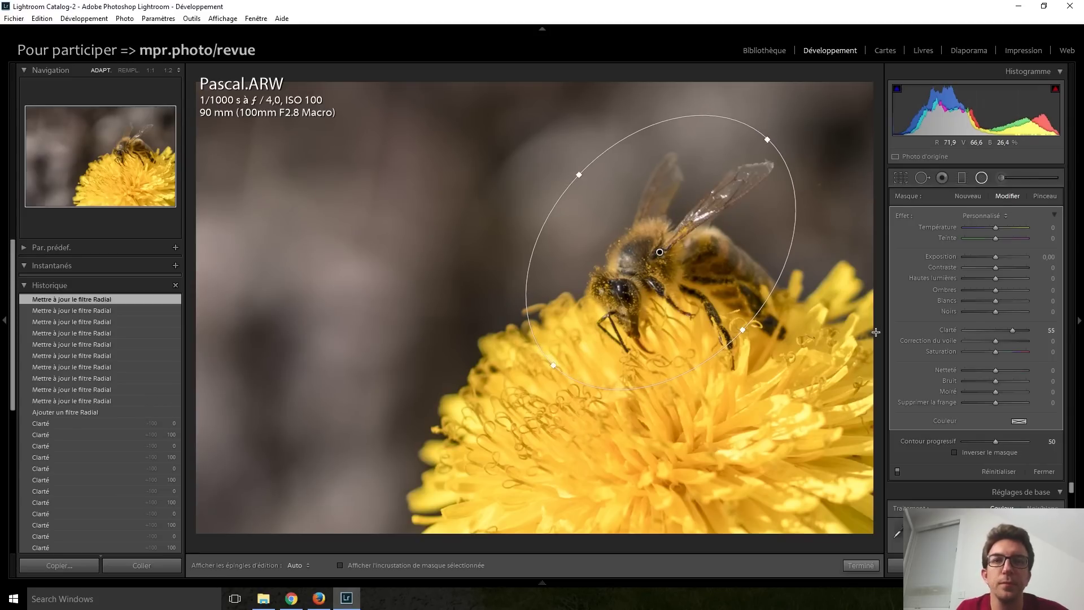
double_click(898, 215)
- Invert the radial mask and give the background +75 clarity and +15 shadows
left_click(954, 452)
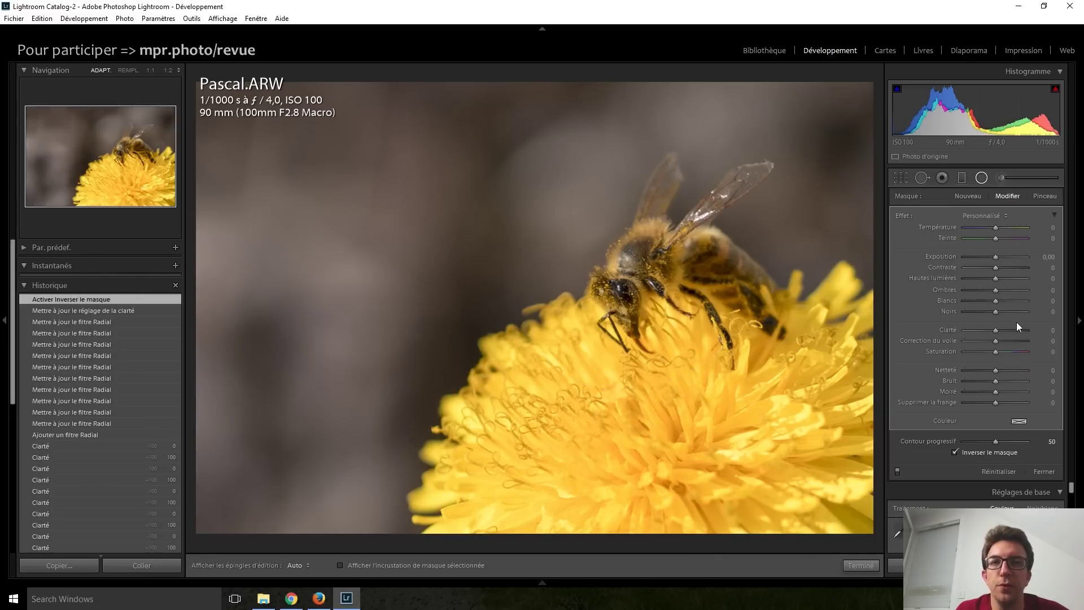
mouse_move(994, 330)
left_mouse_down()
mouse_move(1033, 331)
mouse_move(1024, 331)
left_mouse_up()
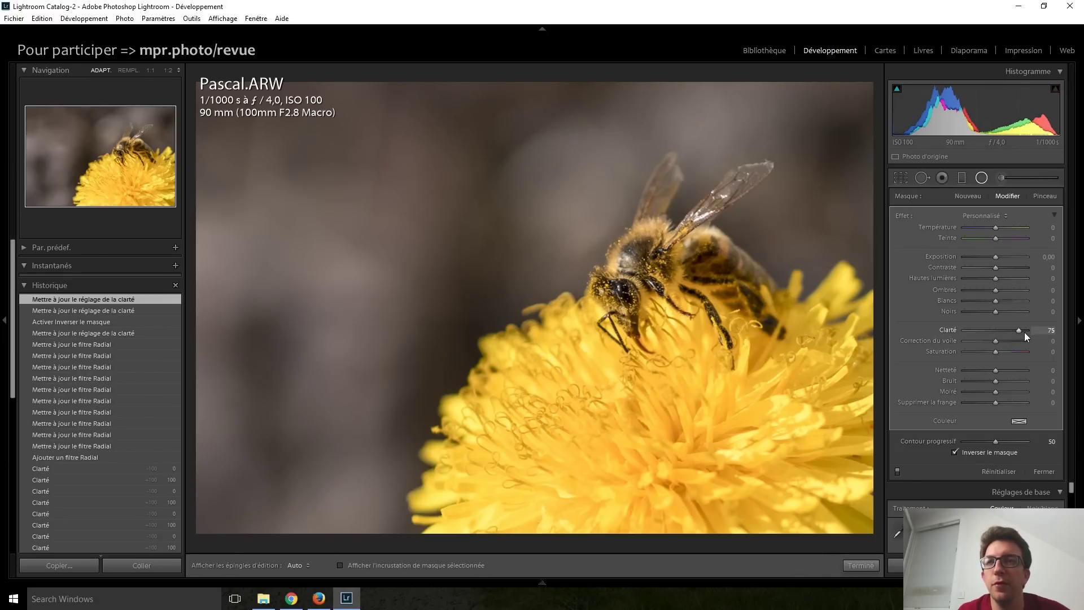
left_click_drag(1024, 333, 1024, 333)
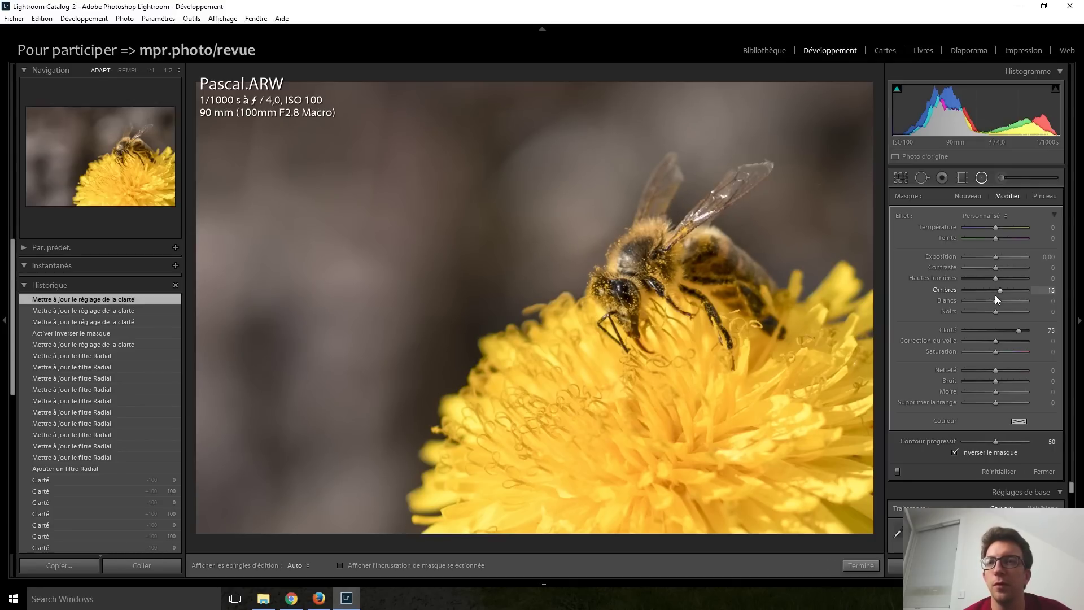
left_click(981, 178)
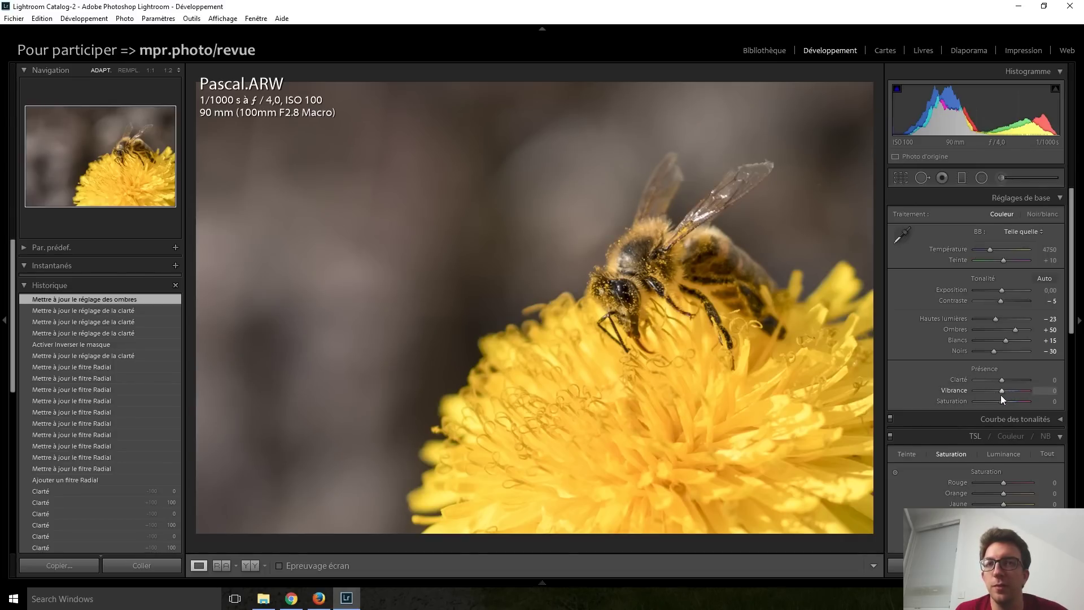
- In the Presence section, set Vibrance to +10 and Saturation to +5
scroll(1001, 392, "up", 4)
scroll(1000, 391, "up", 4)
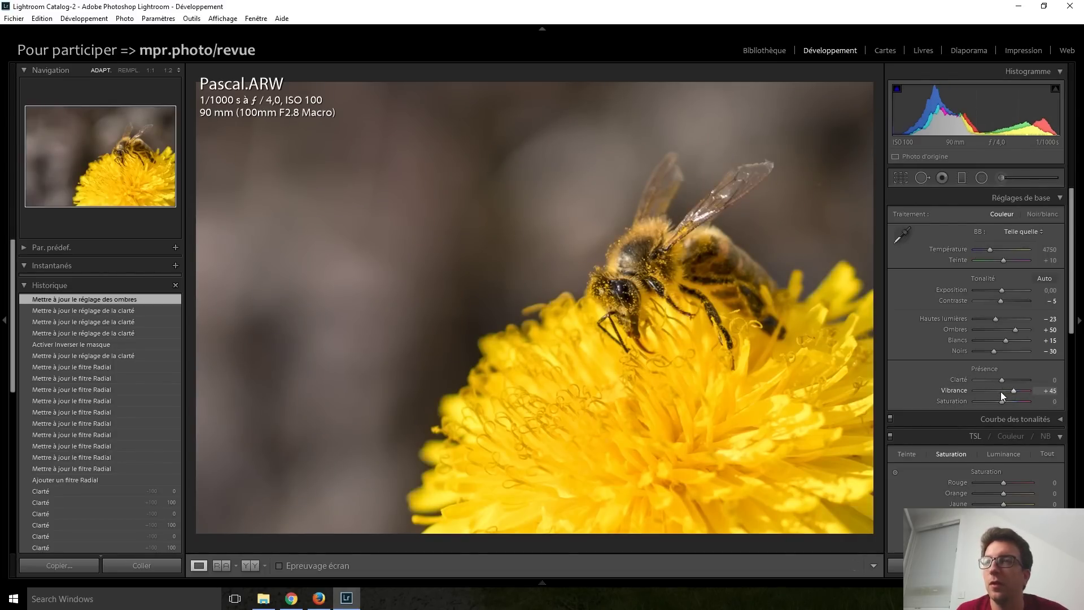
scroll(1000, 391, "down", 4)
double_click(1007, 389)
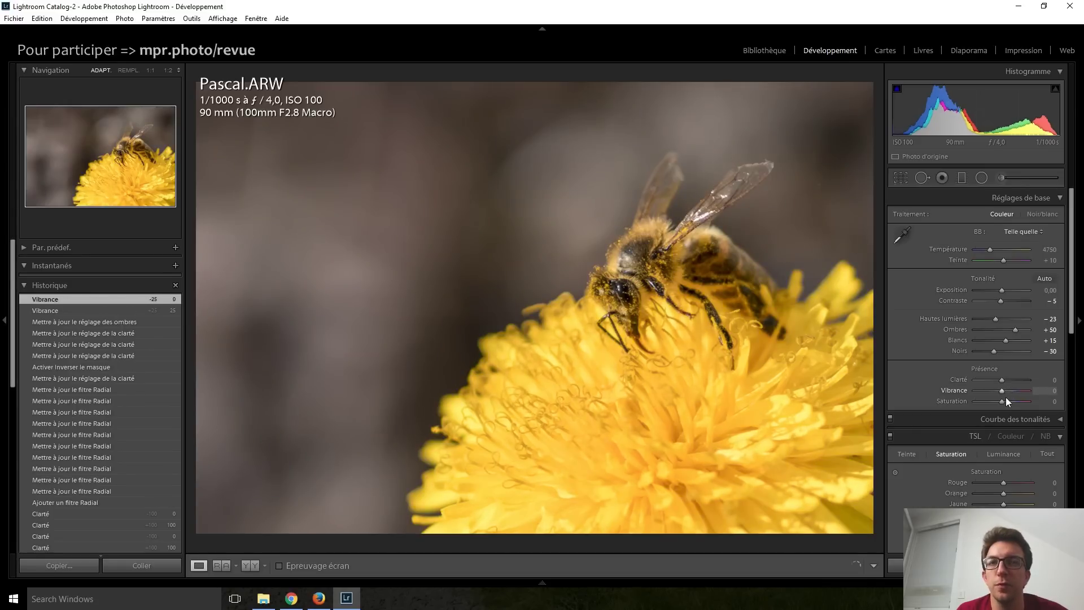
left_click_drag(1000, 401, 1002, 402)
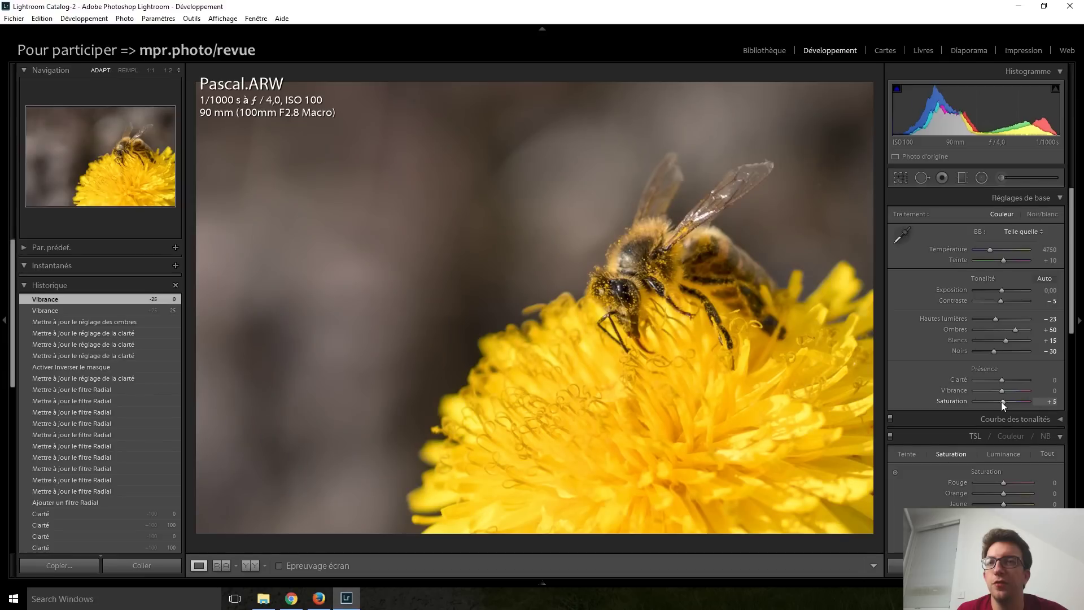
left_click_drag(1002, 402, 1001, 401)
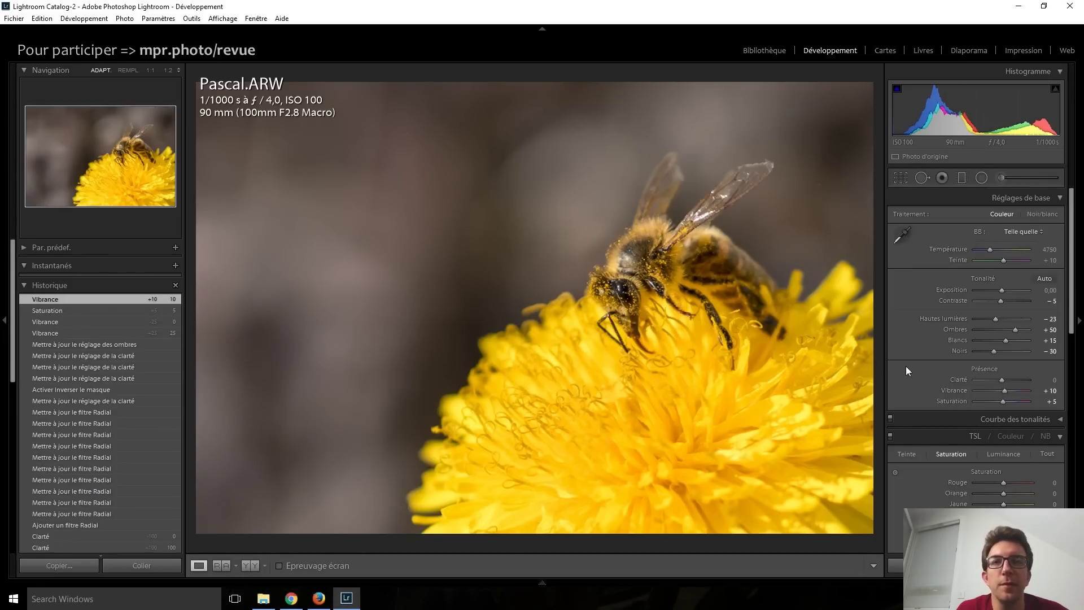
scroll(924, 338, "down", 3)
scroll(922, 333, "down", 2)
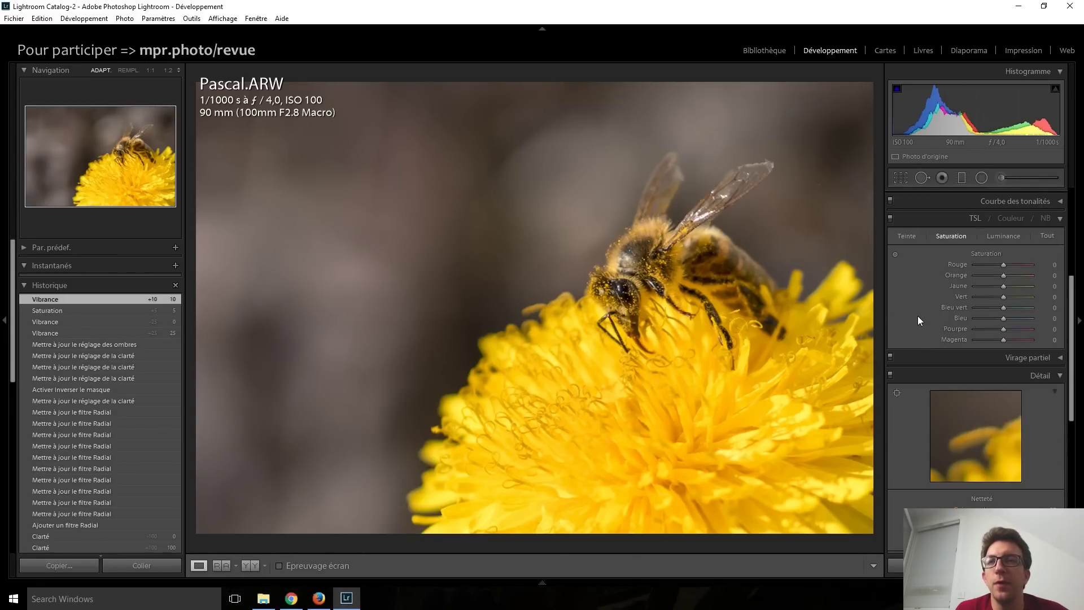
scroll(915, 303, "down", 2)
scroll(915, 303, "down", 2)
scroll(915, 303, "down", 1)
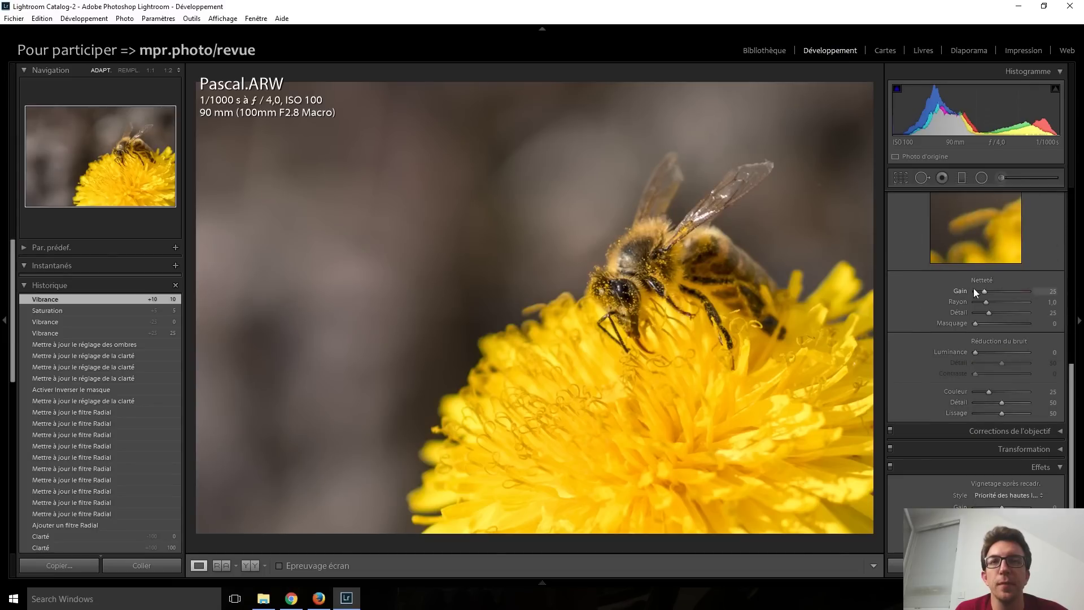
scroll(931, 276, "up", 6)
scroll(931, 276, "up", 4)
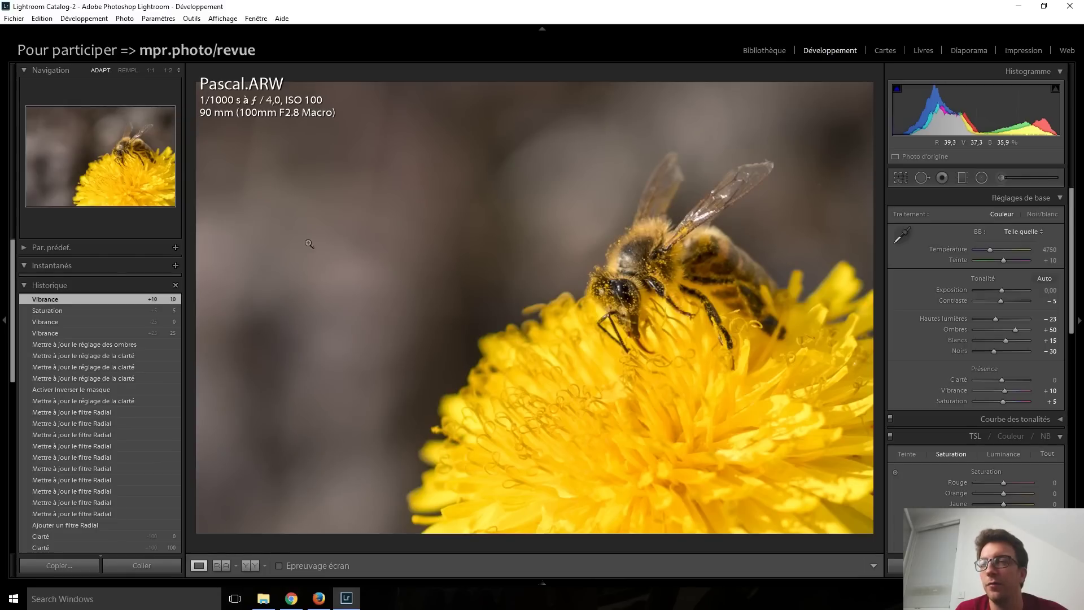
- Create an adjustment brush with sharpness set to +50
left_click(1001, 178)
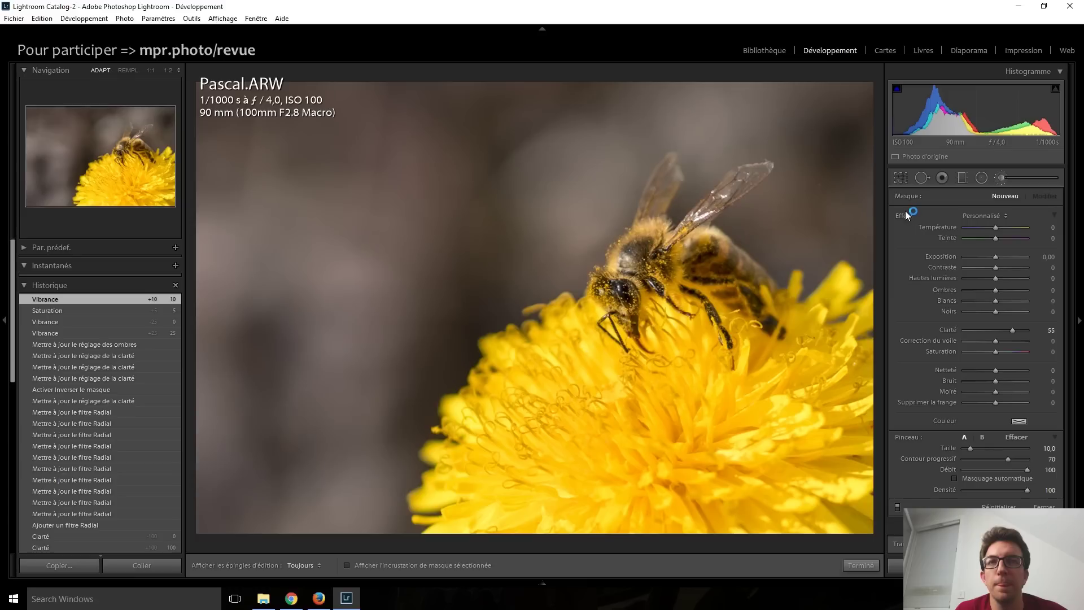
left_click_drag(995, 370, 1004, 370)
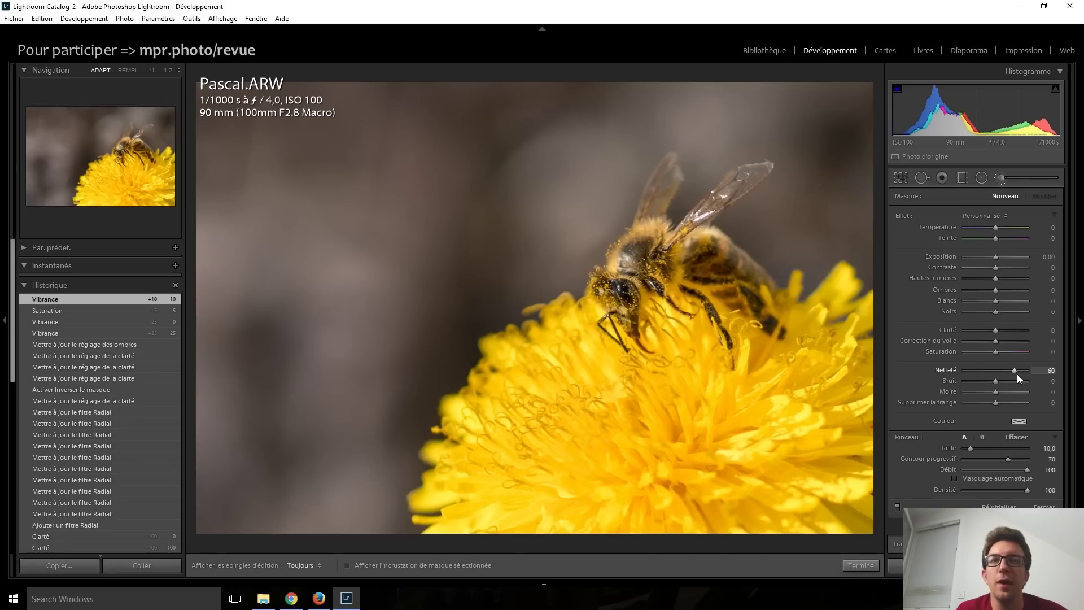
left_click_drag(1017, 373, 1014, 374)
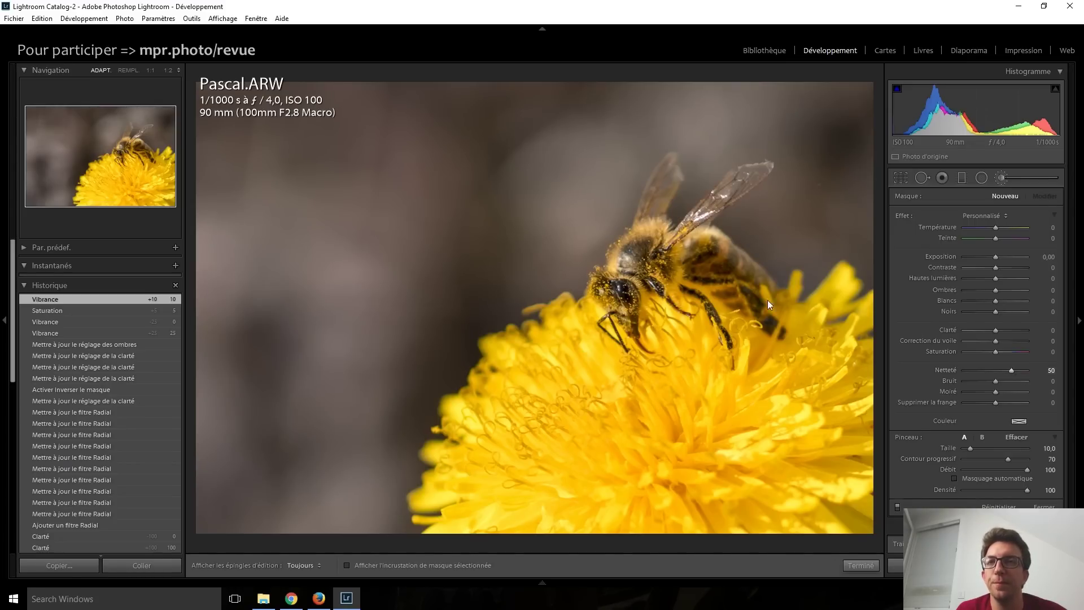
- Hide the edit pins and paint the sharpening brush over the bee's body and wings
scroll(639, 273, "up", 3)
key("h")
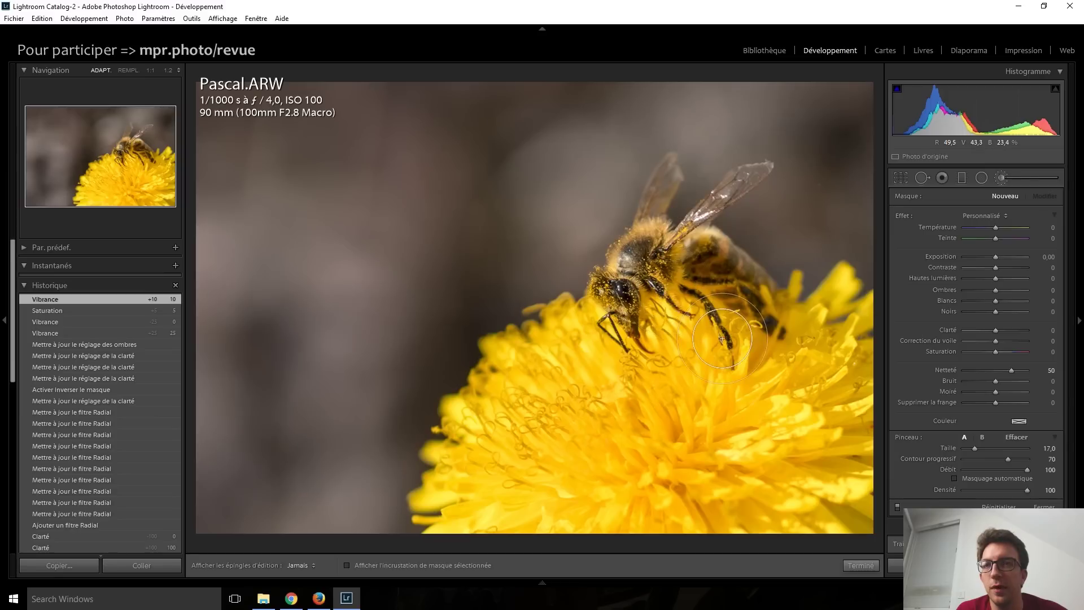
scroll(640, 272, "down", 3)
left_click_drag(639, 272, 697, 215)
scroll(625, 345, "up", 2)
key("h")
scroll(624, 345, "up", 3)
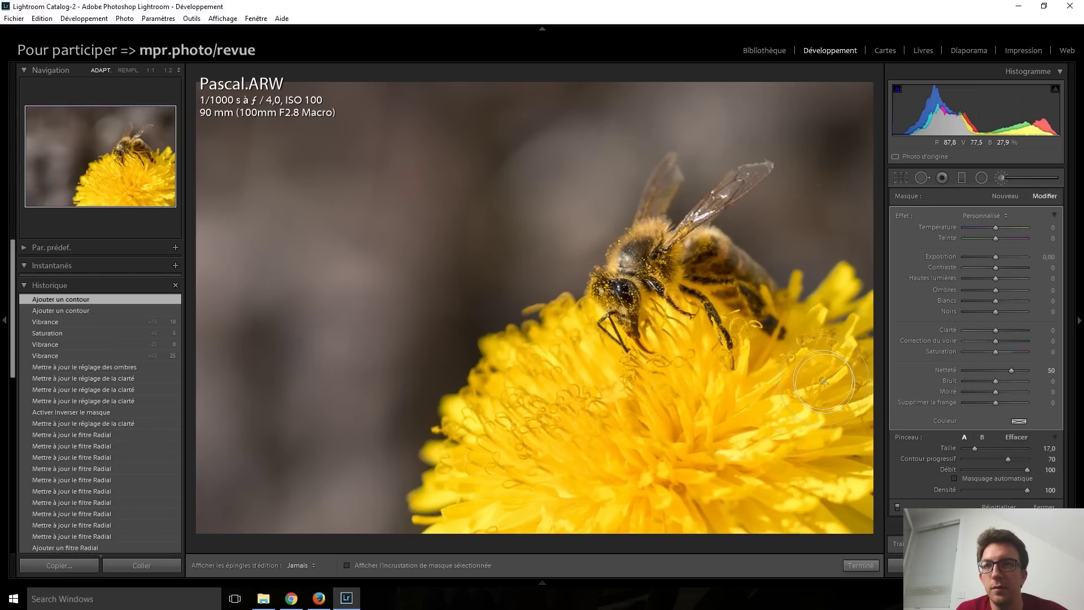
left_click(823, 381)
left_click(1001, 177)
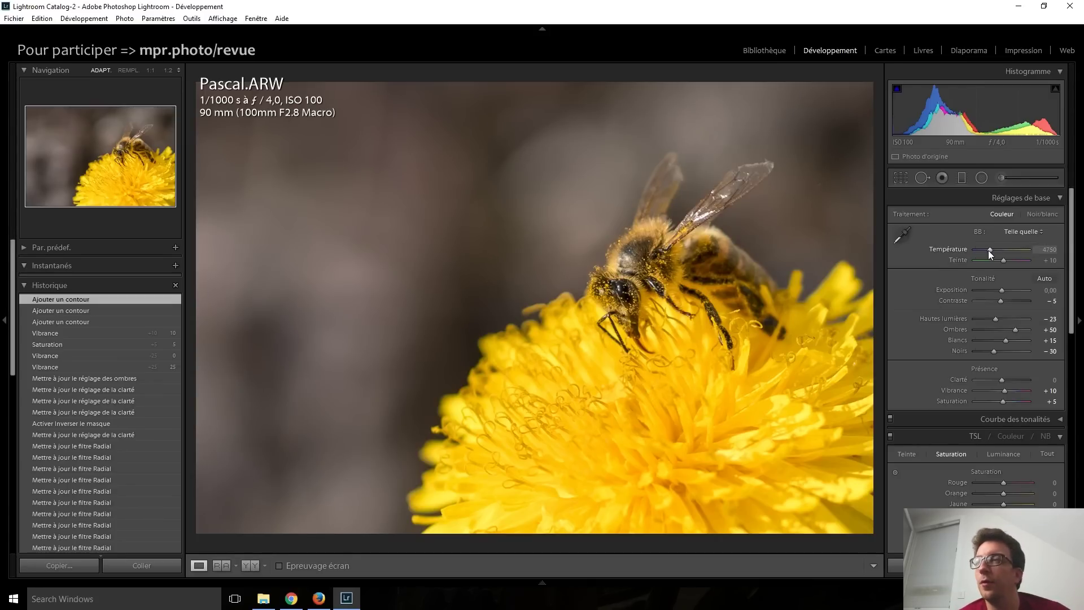
- Try white-balance temperatures between 4250 and 5250, ending near 4500
key("Up")
key("Up")
key("Up")
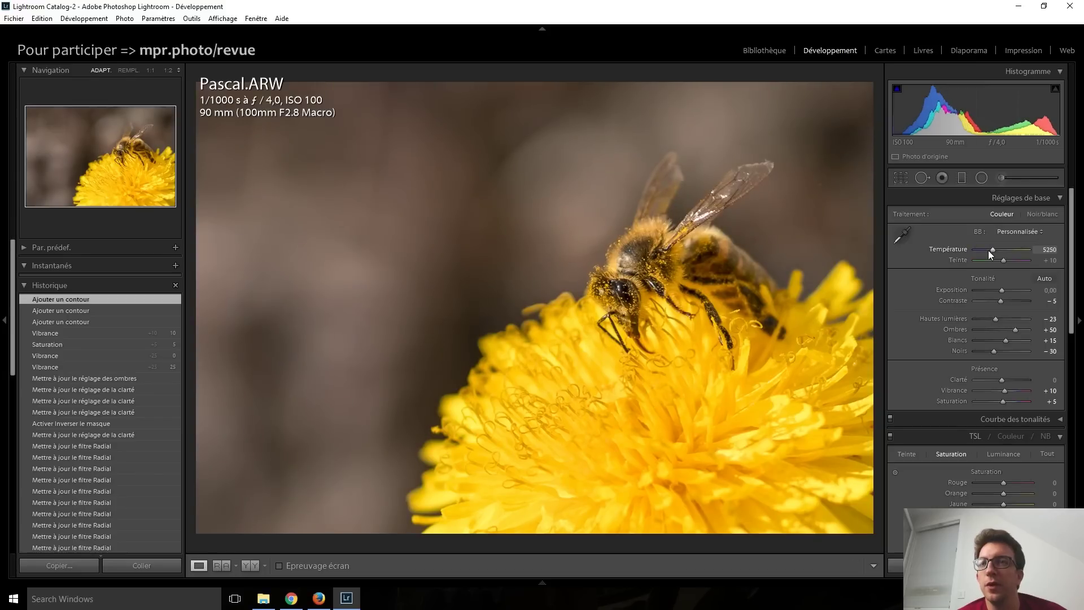
key("Down")
key("Down")
key("Down")
key("Down")
key("Down")
key("Down")
key("Down")
key("Down")
key("Down")
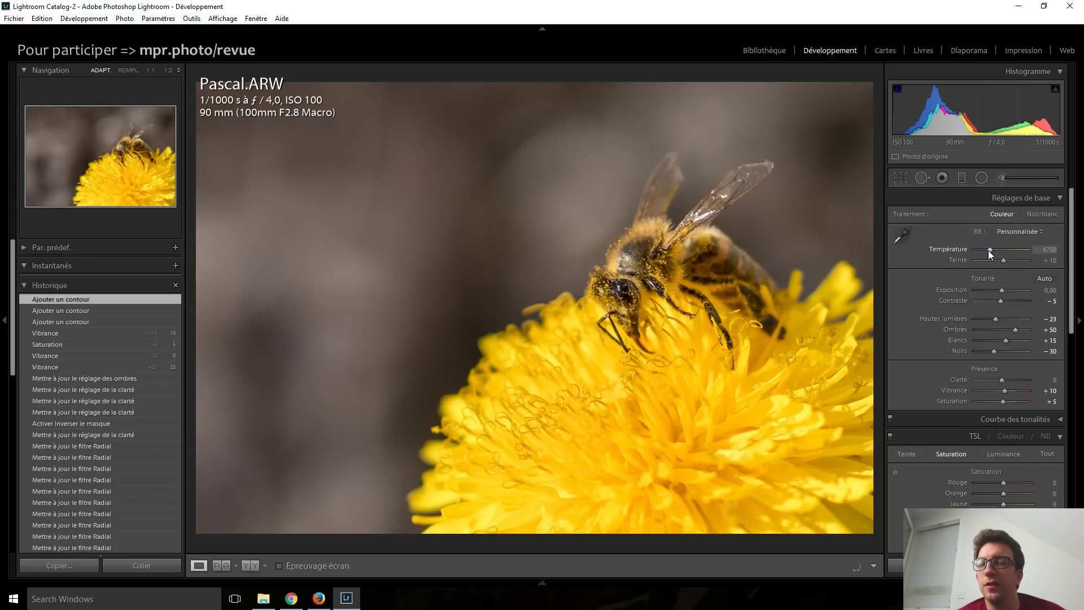
key("Down")
key("Down")
key("Down")
key("Down")
key("Down")
key("Up")
key("Up")
key("Up")
key("Up")
key("Up")
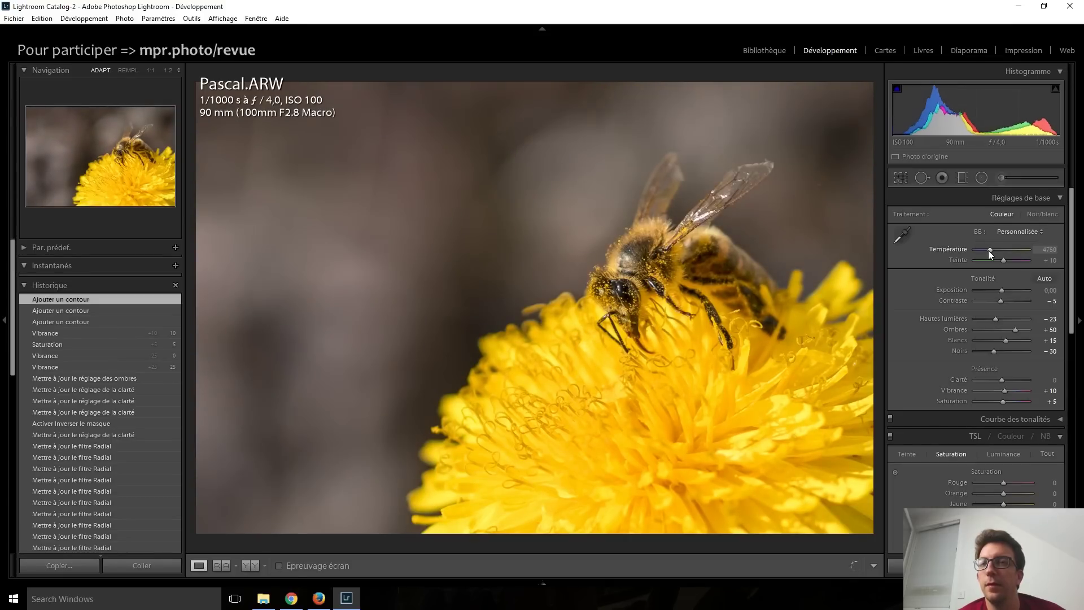
key("Down")
key("Down")
key("Down")
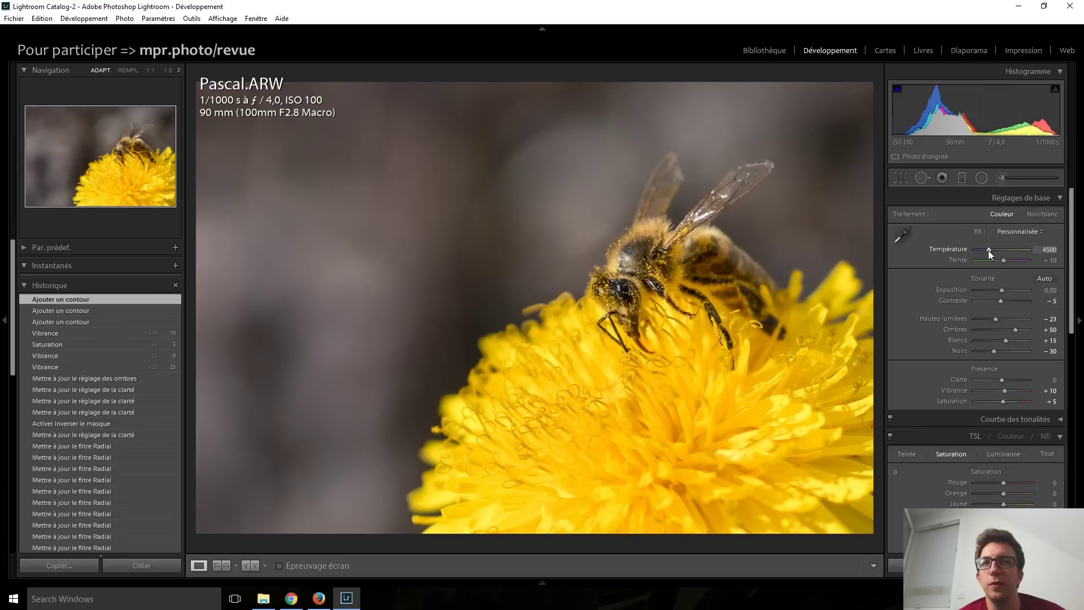
key("Down")
key("Down")
key("Down")
key("Up")
key("Up")
key("Up")
key("Up")
key("Up")
key("Up")
key("Up")
key("Up")
key("Up")
key("Up")
key("Up")
key("Up")
key("Up")
key("Up")
key("Up")
key("Up")
key("Up")
key("Up")
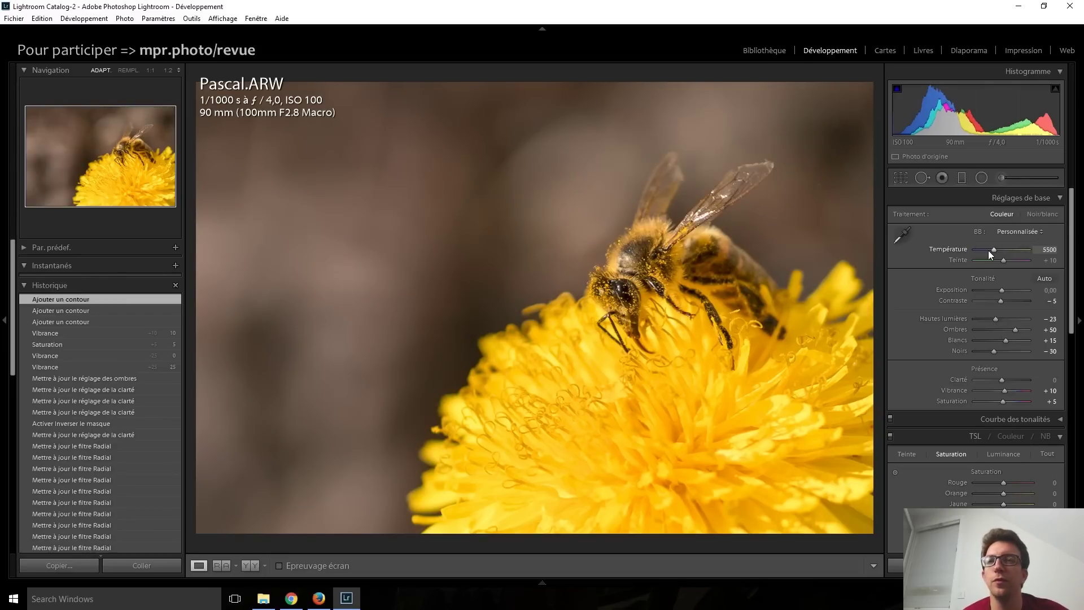
left_click(988, 249)
- Compare temperatures of 3250, 3500 and 3750, and settle the white balance at 3750
key("Down")
key("Down")
key("Down")
key("Down")
key("Down")
key("Down")
key("Down")
key("Down")
key("Down")
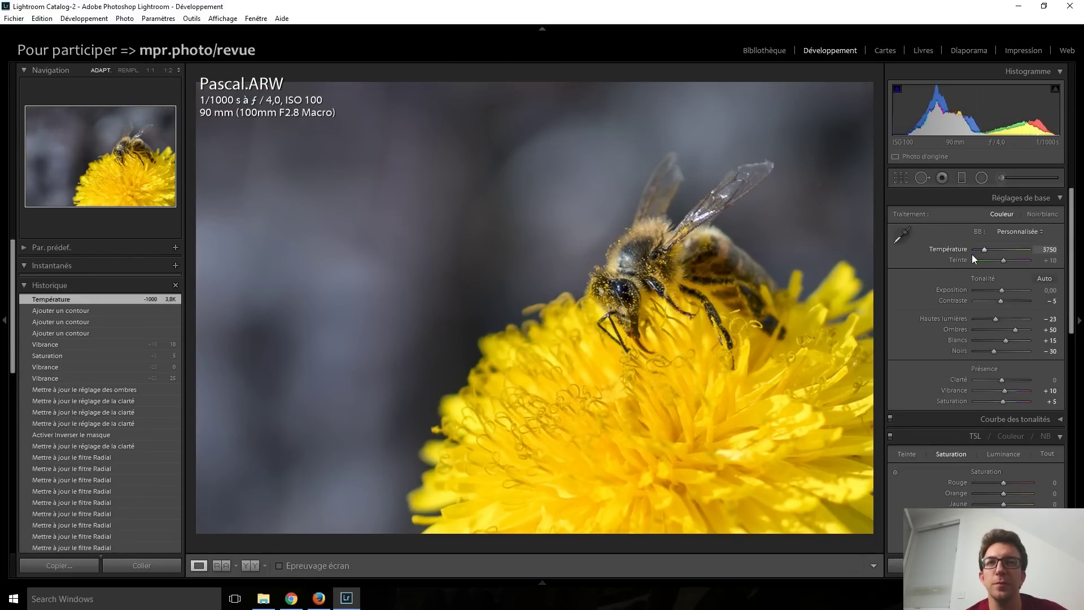
key("Down")
key("Down")
key("Down")
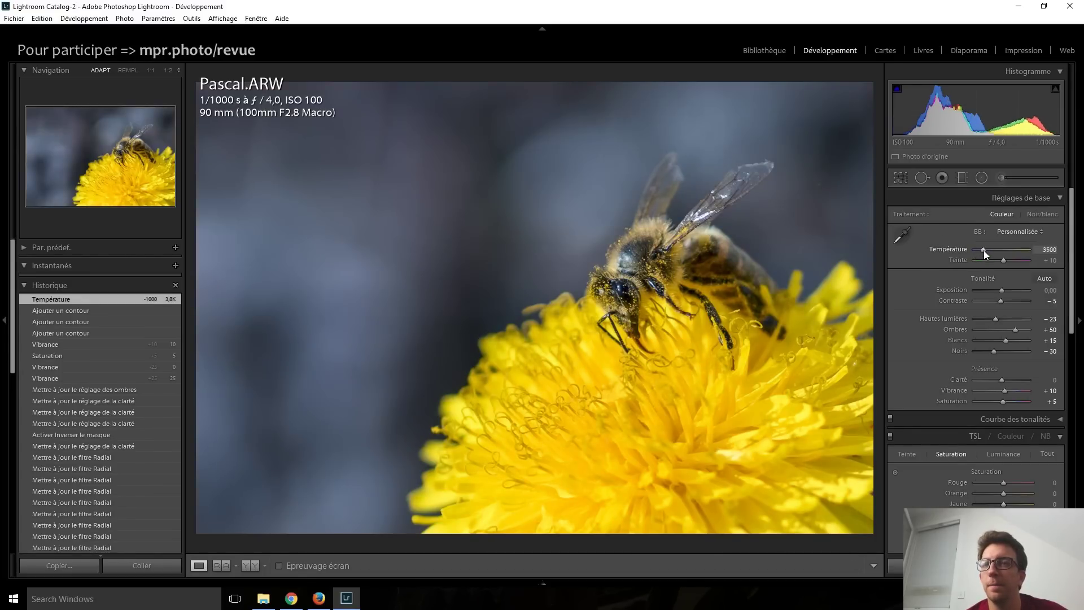
key("Up")
key("Up")
key("Up")
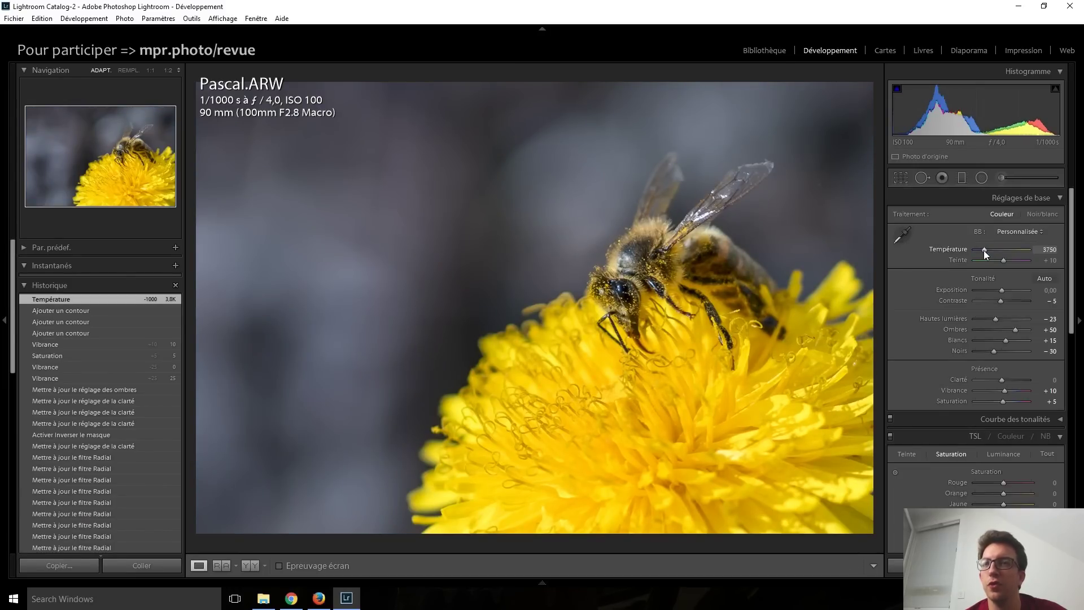
key("Down")
key("Down")
key("Down")
key("Up")
key("Up")
key("Up")
key("Down")
key("Down")
key("Down")
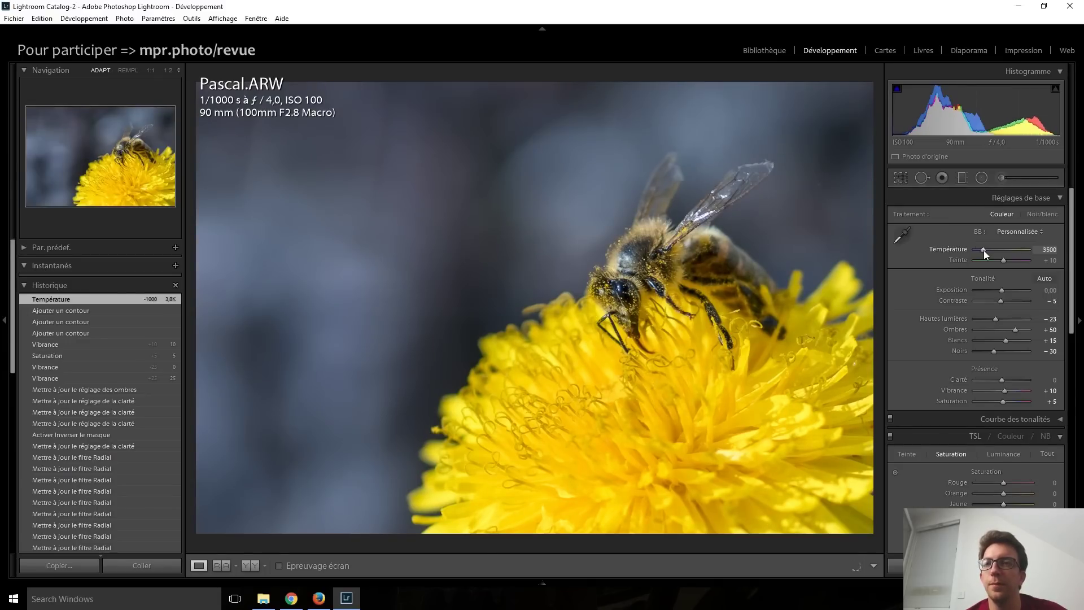
key("Up")
key("Up")
key("Up")
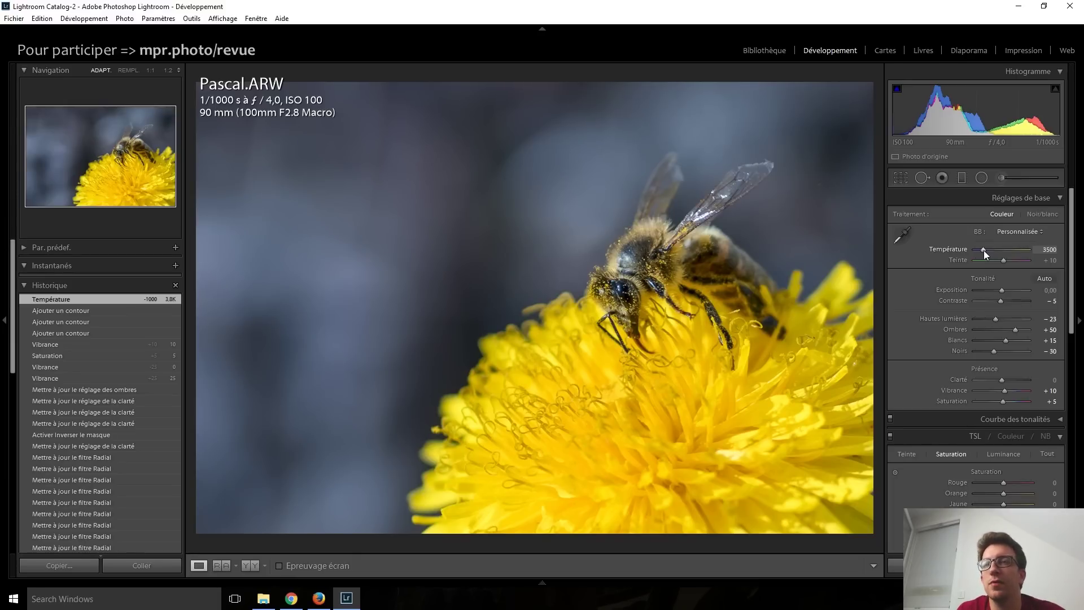
key("Up")
key("Up")
key("Up")
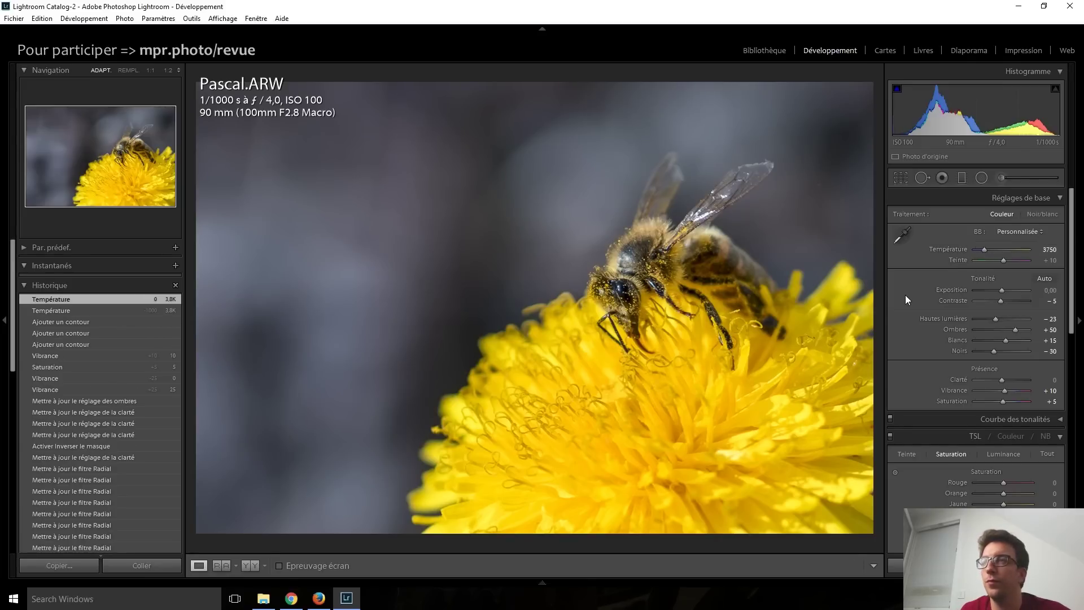
- Set the post-crop vignette amount to -10 in Effets
scroll(905, 296, "down", 5)
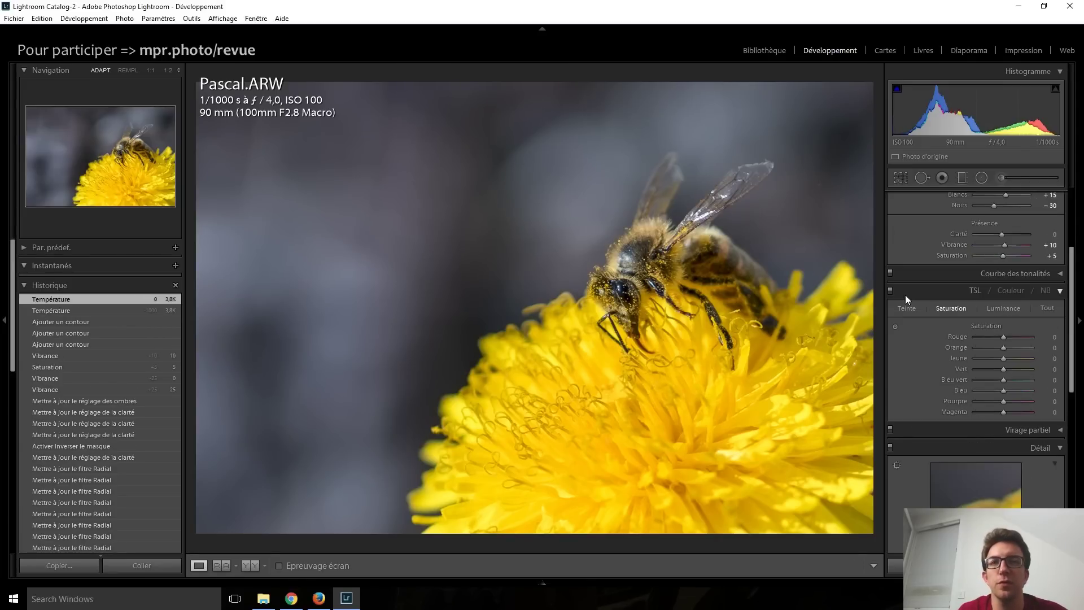
scroll(905, 296, "down", 5)
scroll(906, 296, "down", 3)
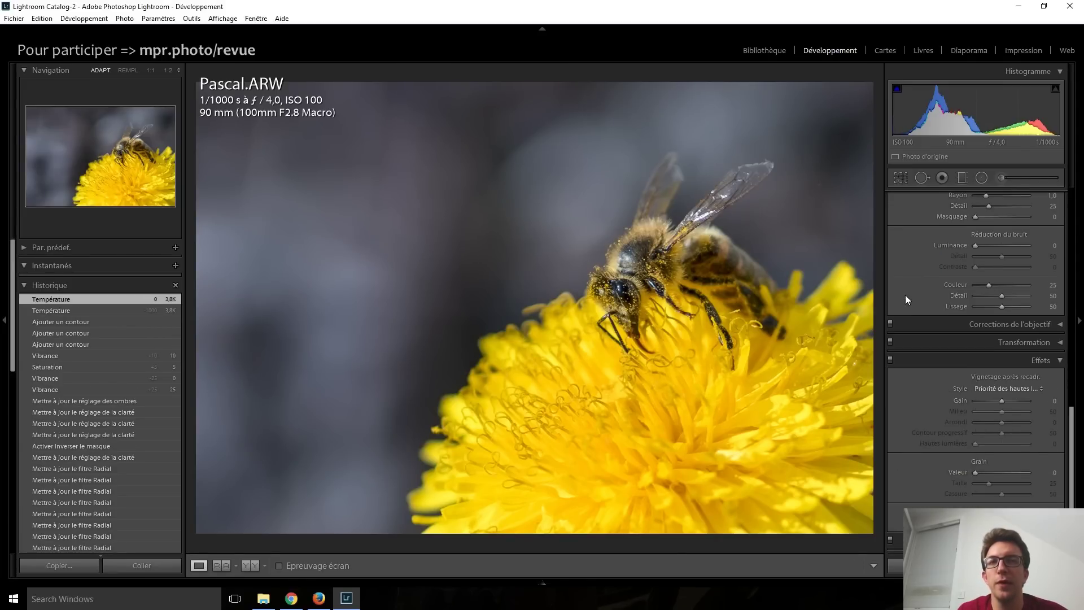
key("Down")
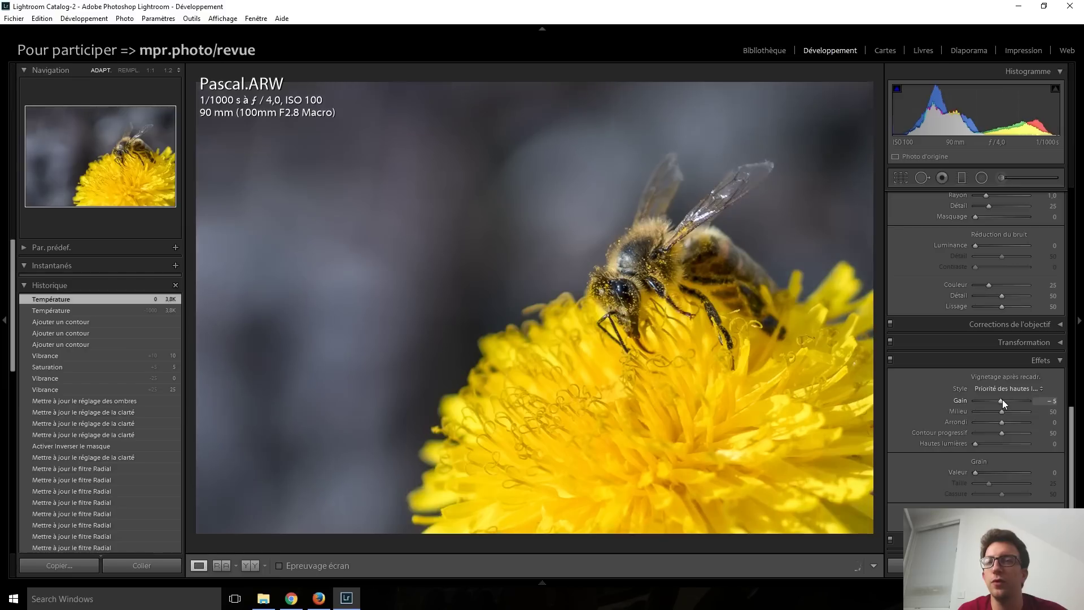
key("Down")
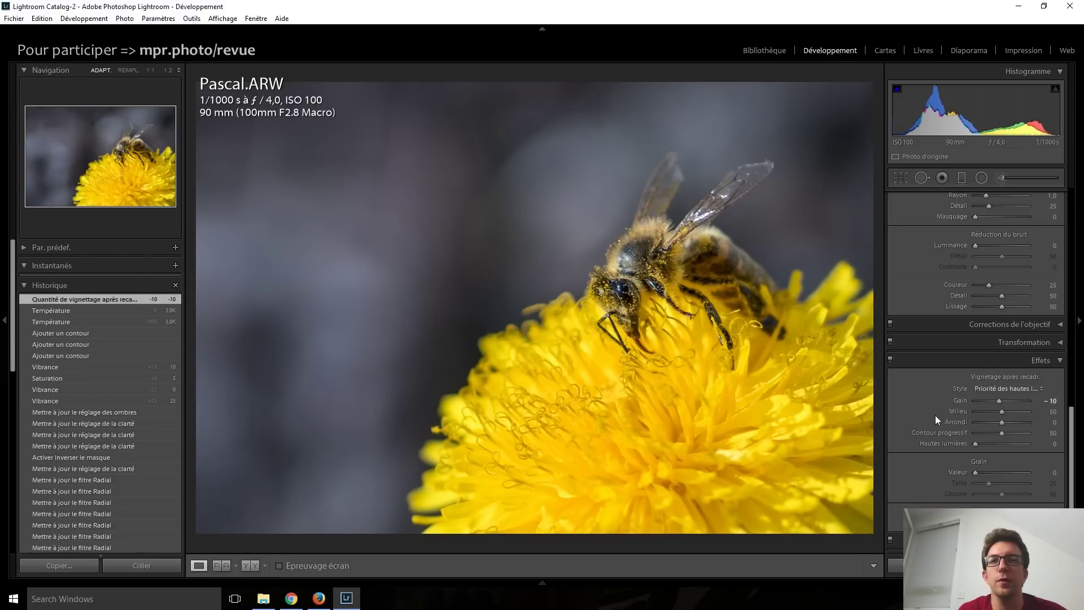
- Raise the bee photo's exposure to +0,30 in Réglages de base
scroll(927, 418, "up", 5)
scroll(927, 418, "up", 5)
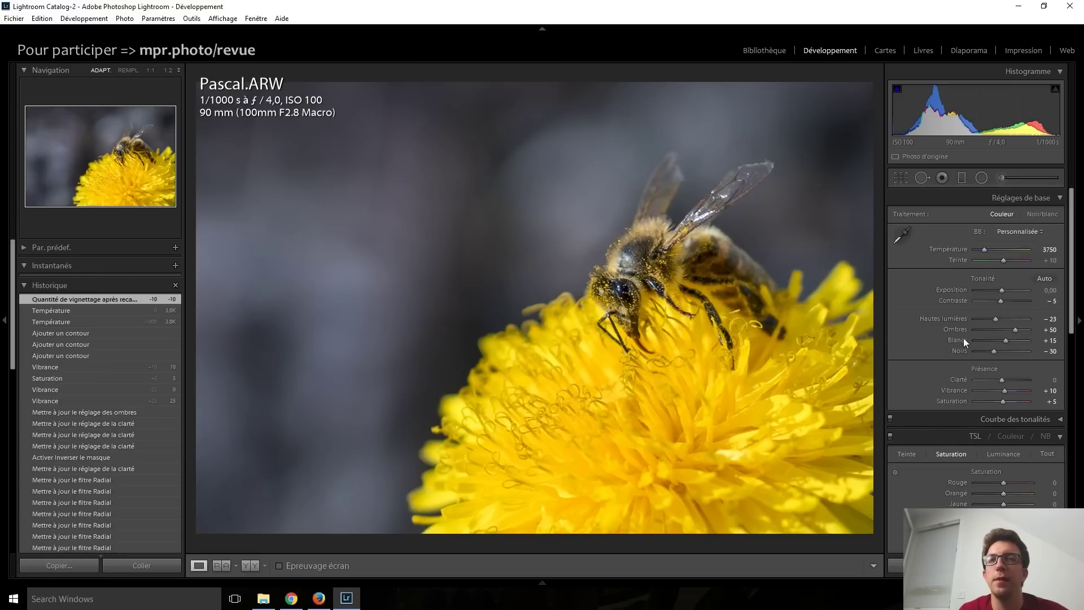
key("Up")
key("Up")
key("Up")
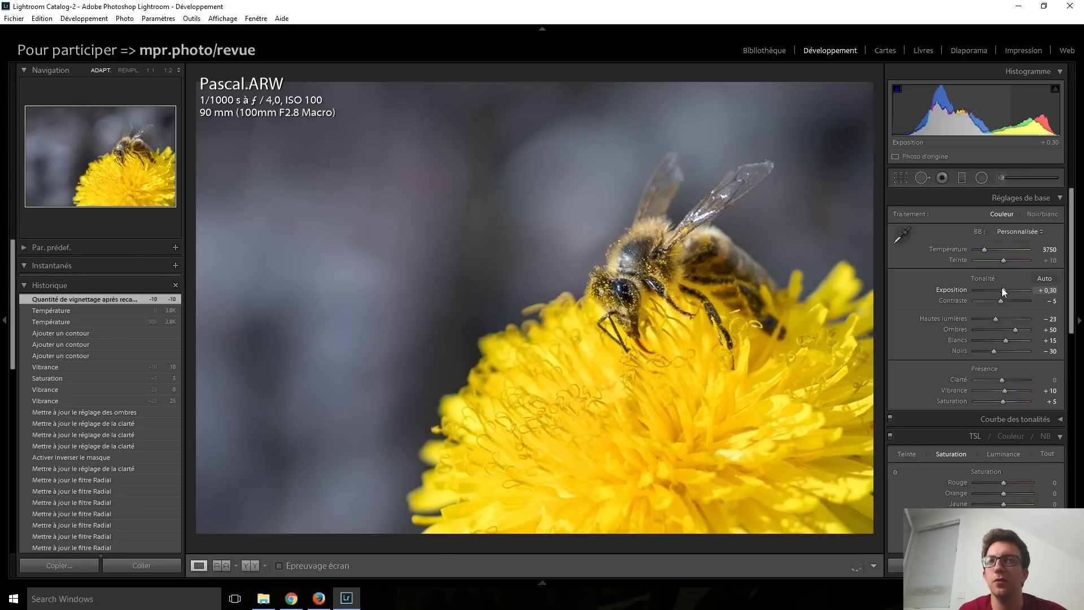
key("Up")
key("Up")
key("Down")
key("Down")
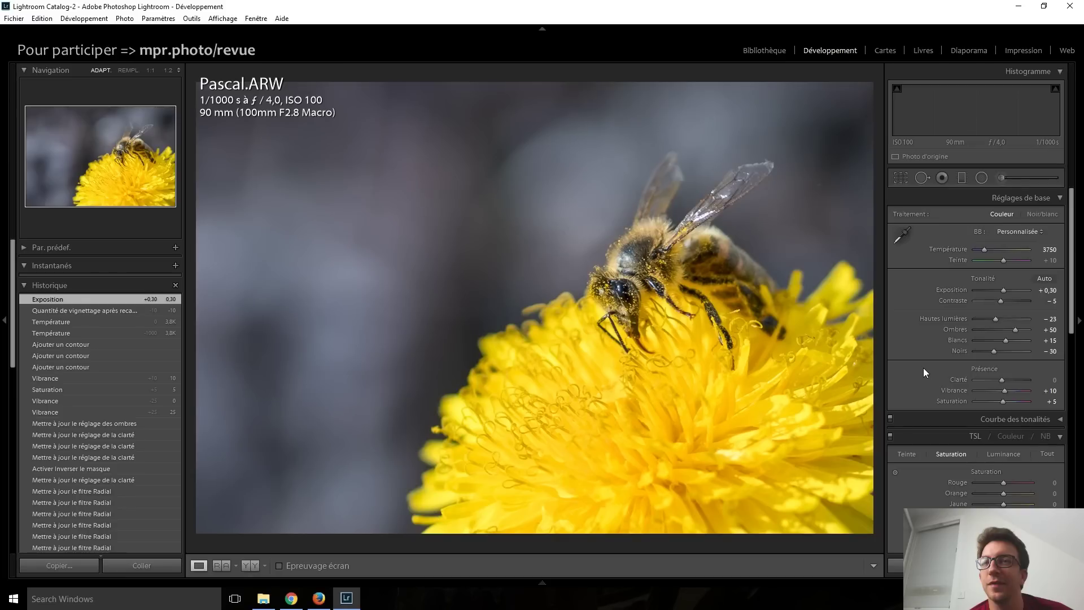
- Flip between the edited Pascal.ARW and the original Pascal.JPG to compare them
key("Right")
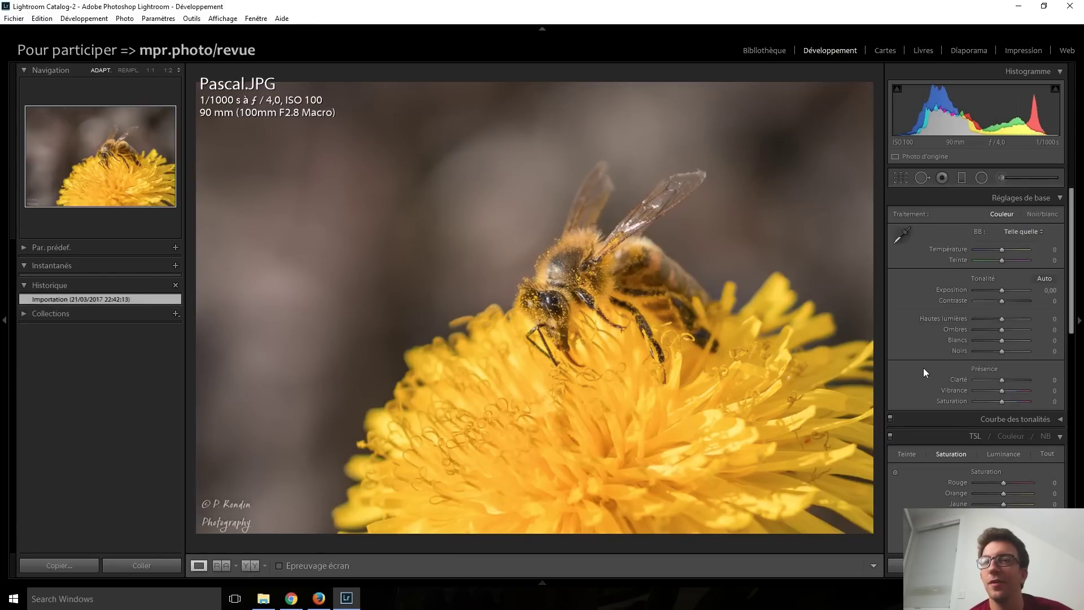
key("Right")
key("Left")
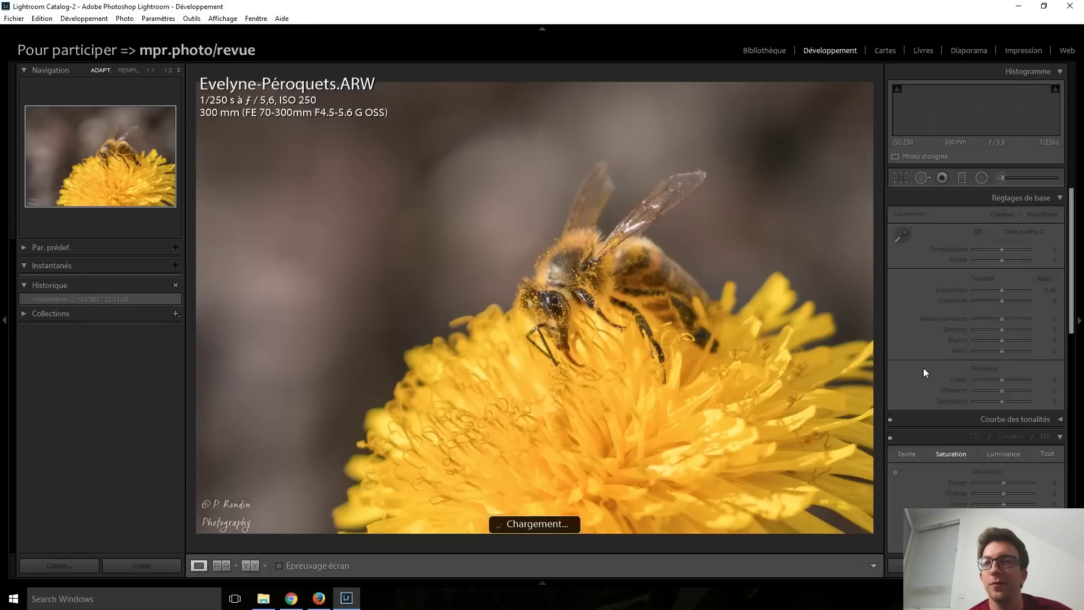
key("Left")
key("Right")
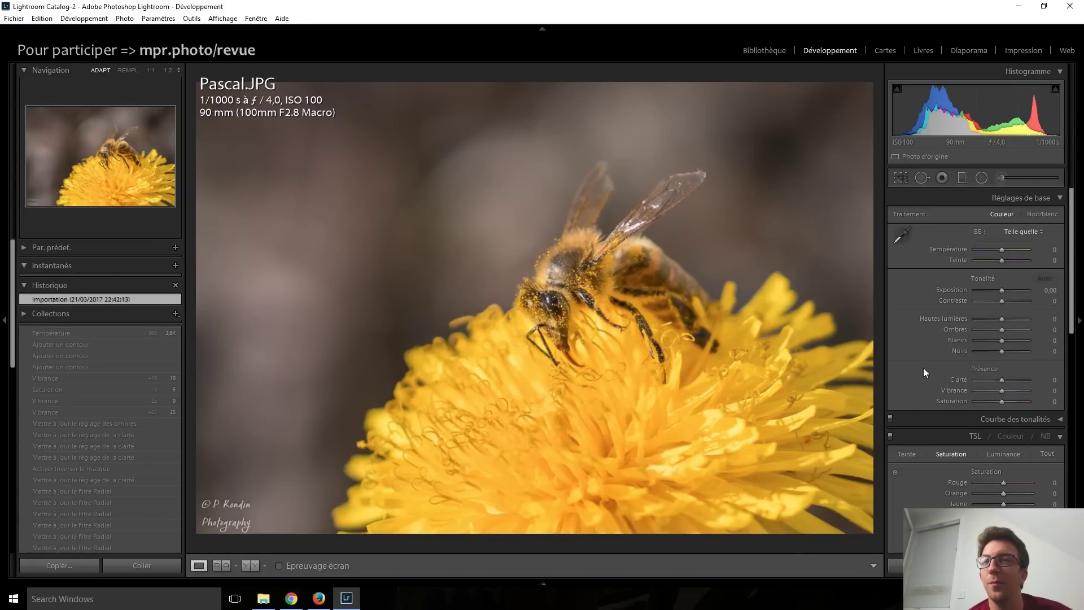
key("Left")
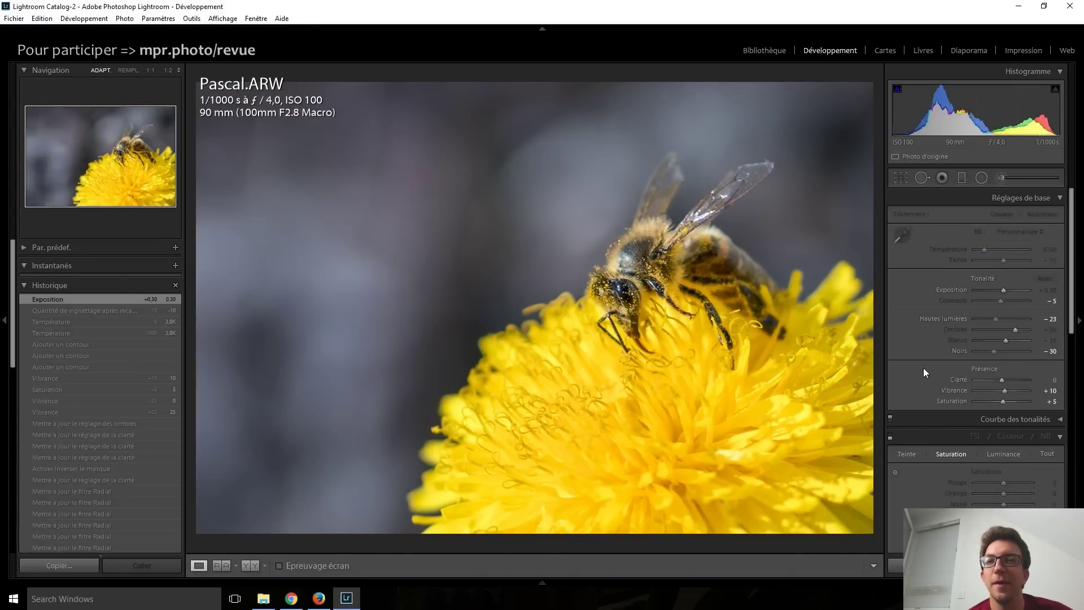
key("Right")
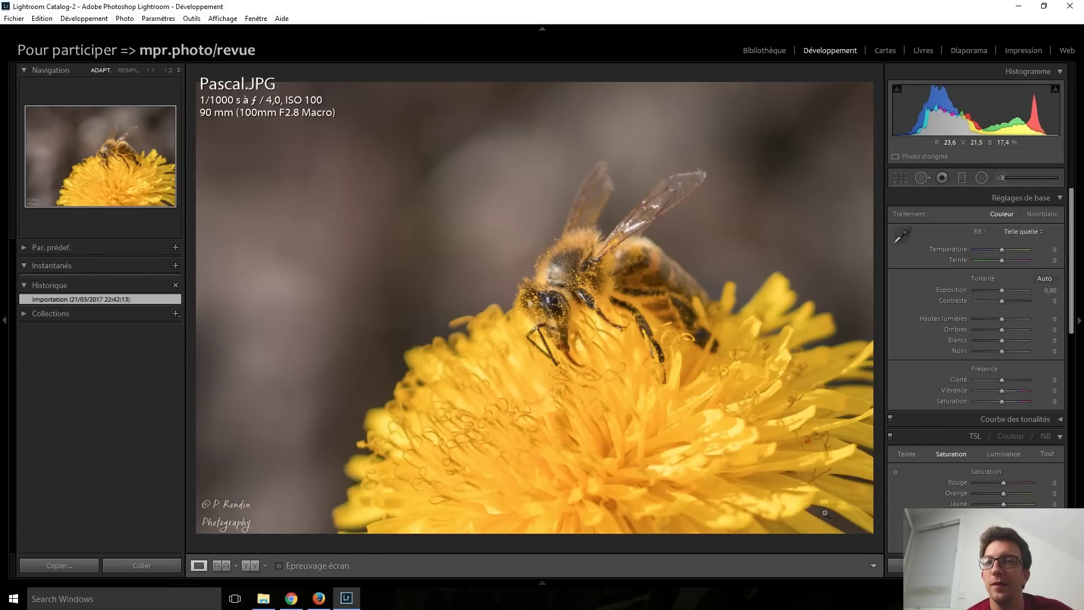
- Keep comparing the two bee versions, then move on to Evelyne-Péroquets.ARW
key("Left")
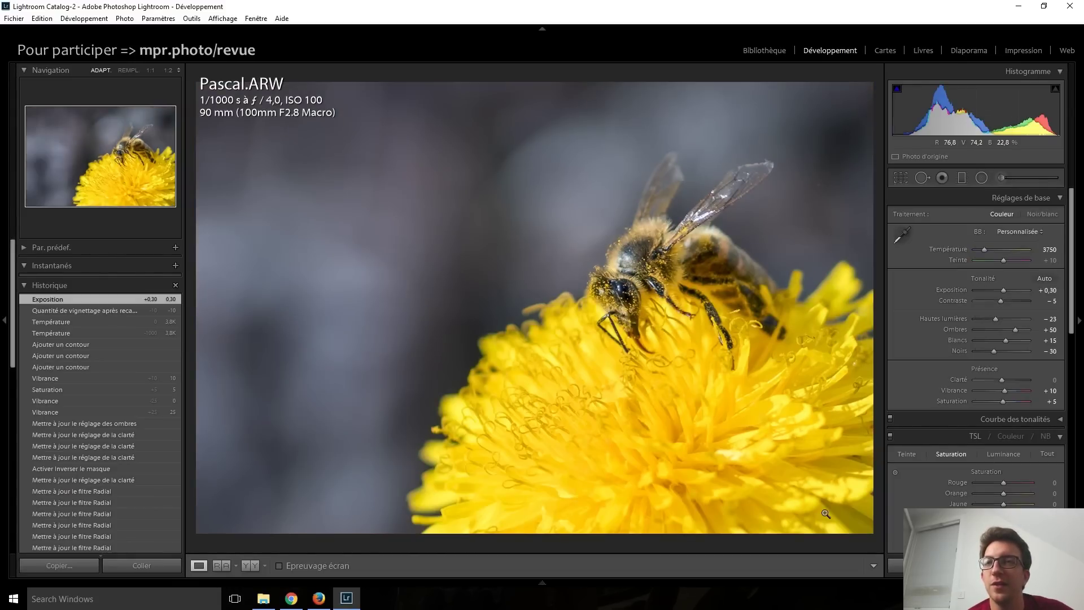
key("Right")
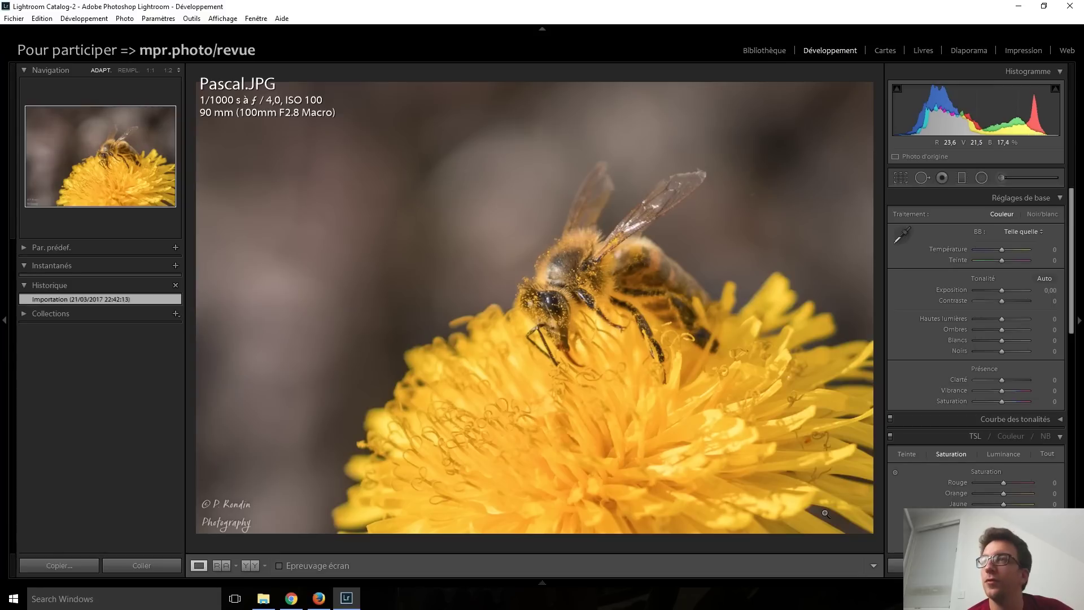
key("Right")
key("Left")
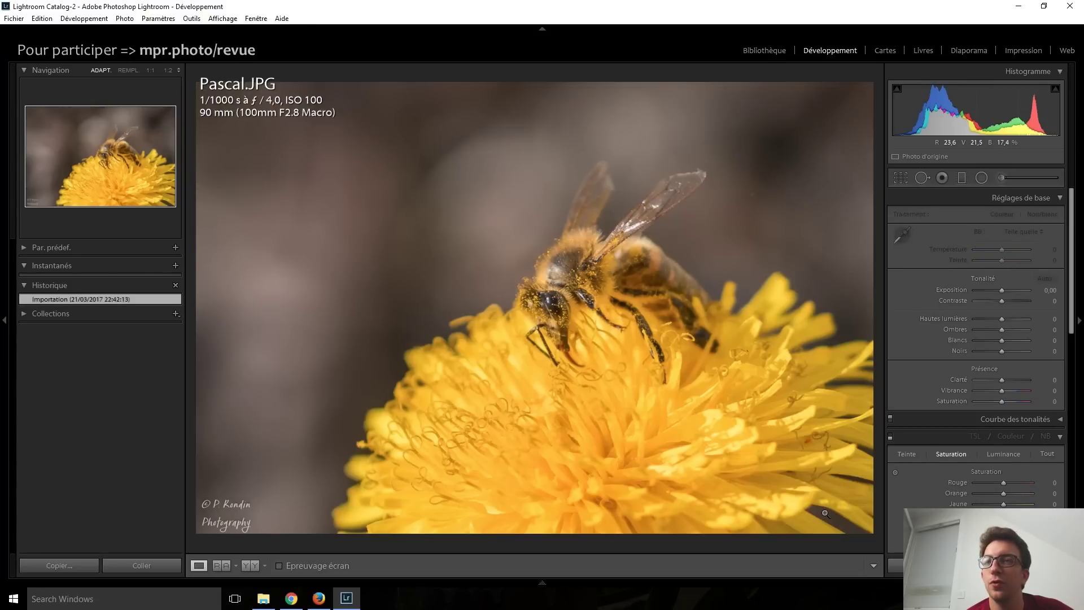
key("Left")
key("Right")
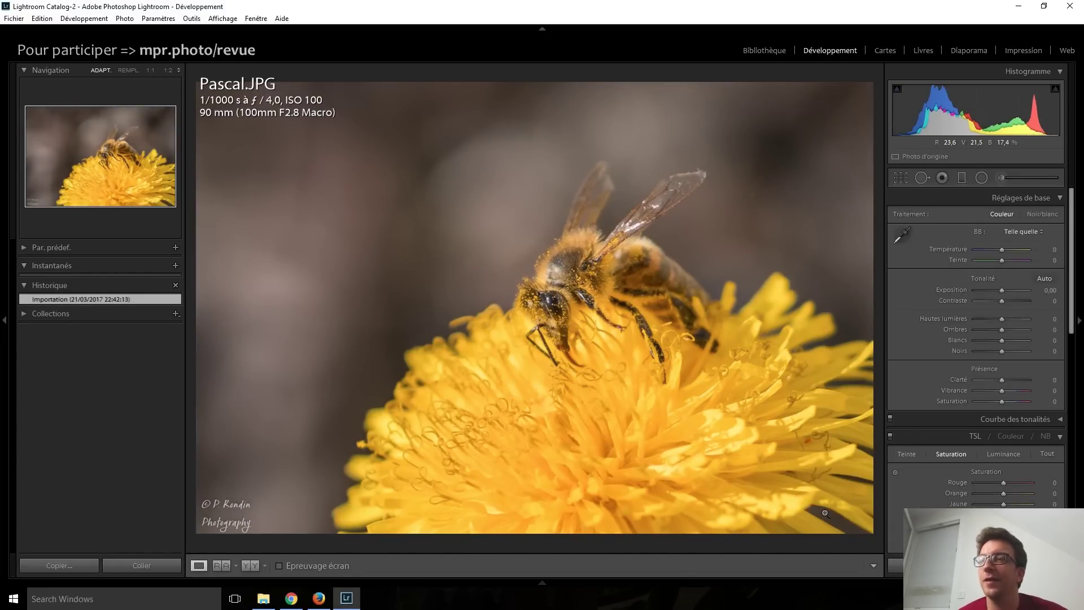
key("Right")
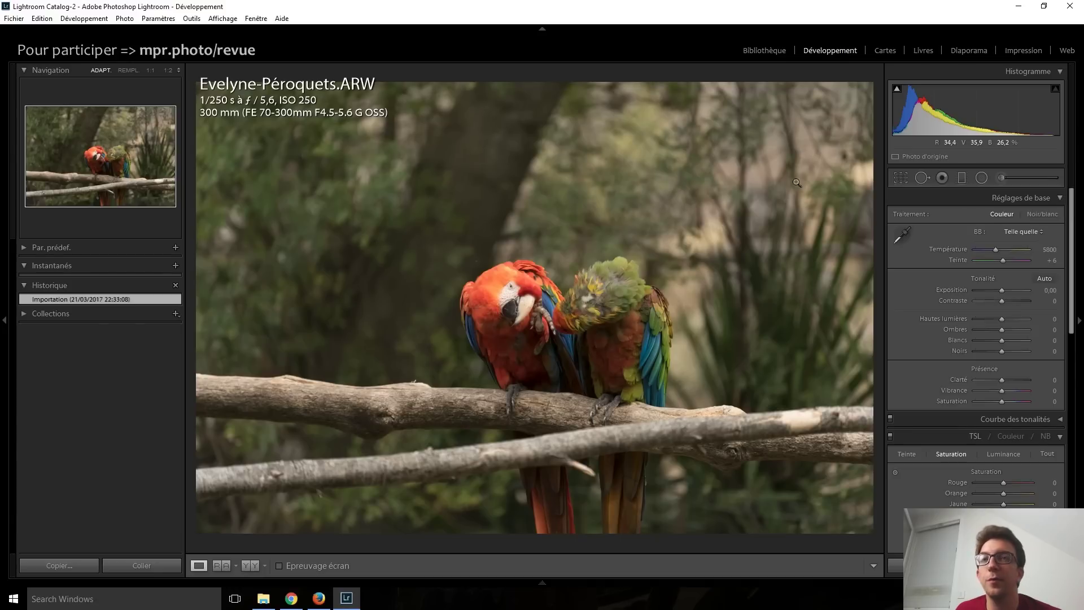
- Lock the crop to a 1 x 1 aspect and shrink the square toward the parrots
left_click(908, 178)
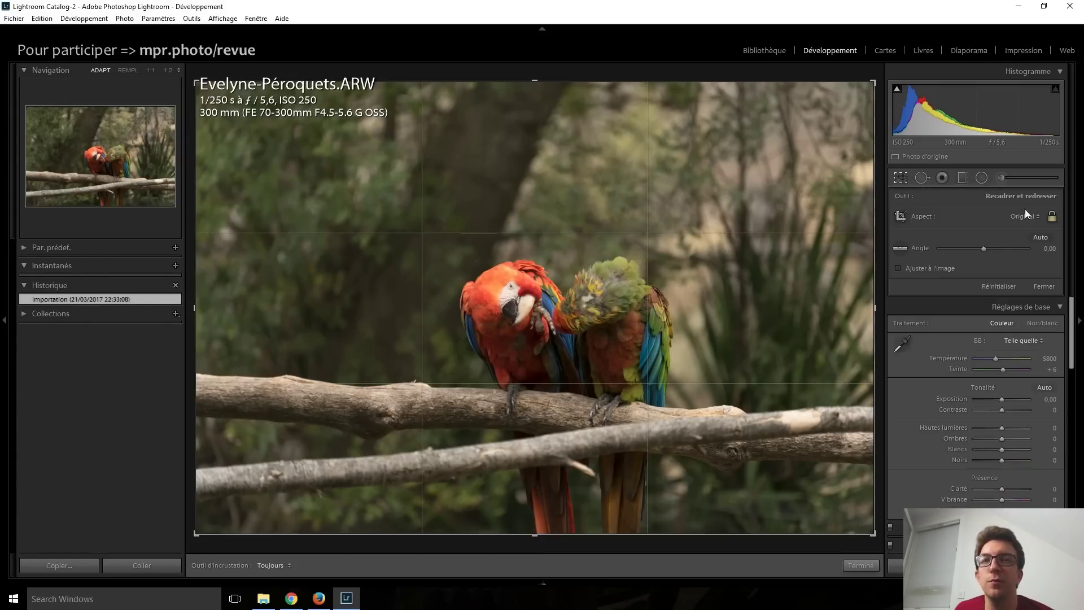
left_click(1039, 215)
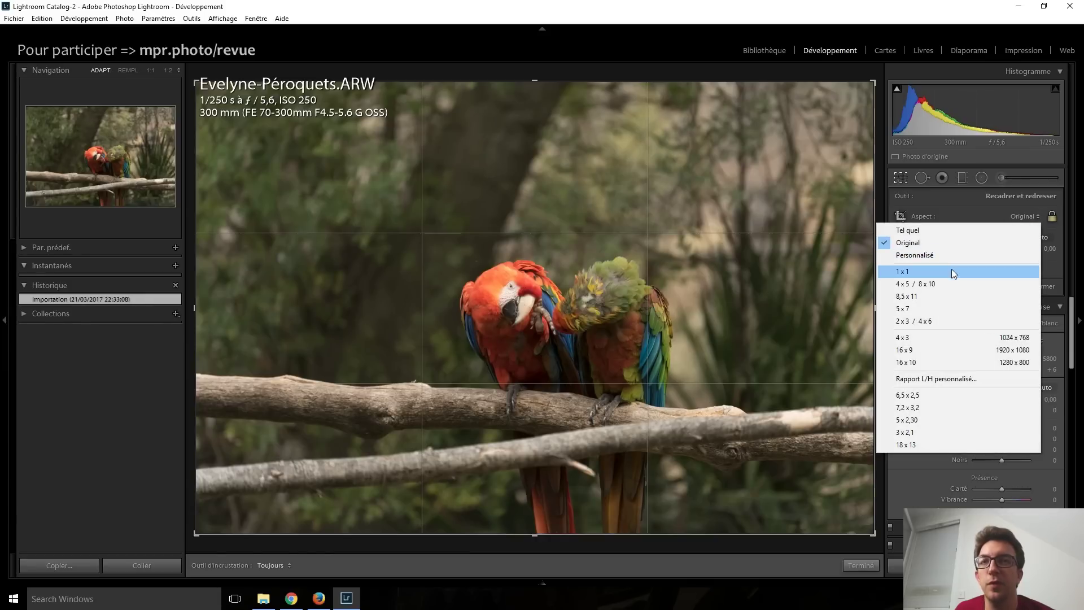
left_click(951, 268)
mouse_move(309, 82)
left_mouse_down()
mouse_move(339, 126)
mouse_move(357, 130)
left_mouse_up()
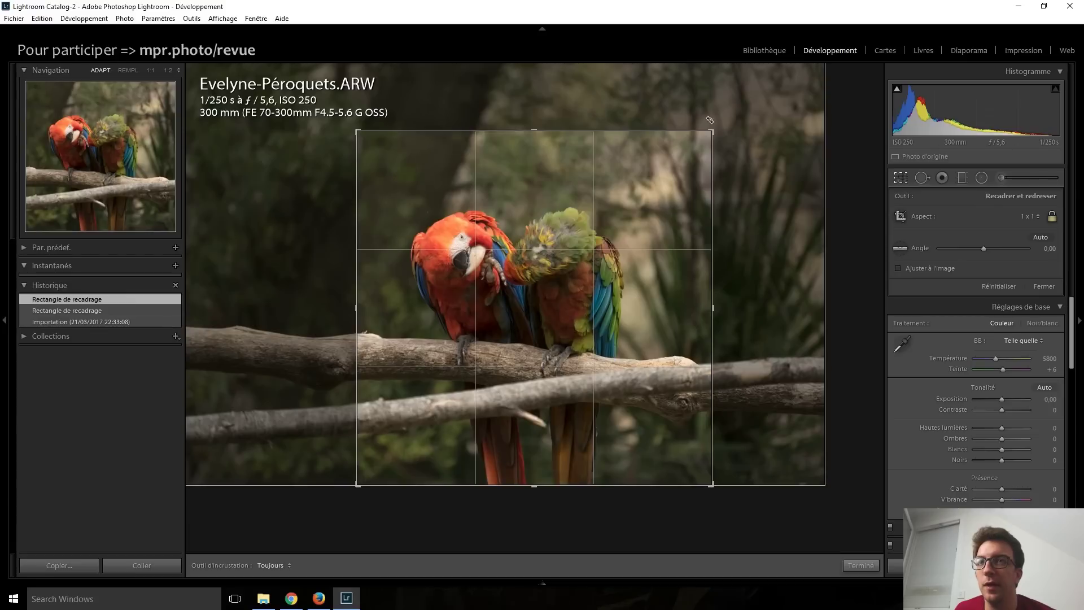
left_click_drag(712, 133, 663, 178)
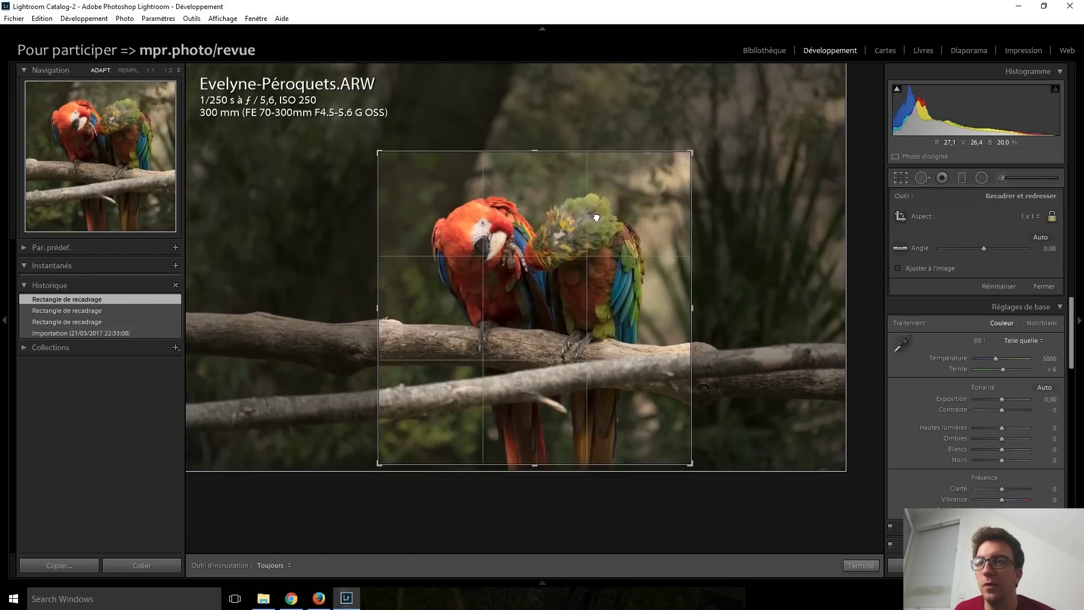
- Reposition the parrots within the square crop, apply it, and review the framing
left_click_drag(592, 227, 582, 322)
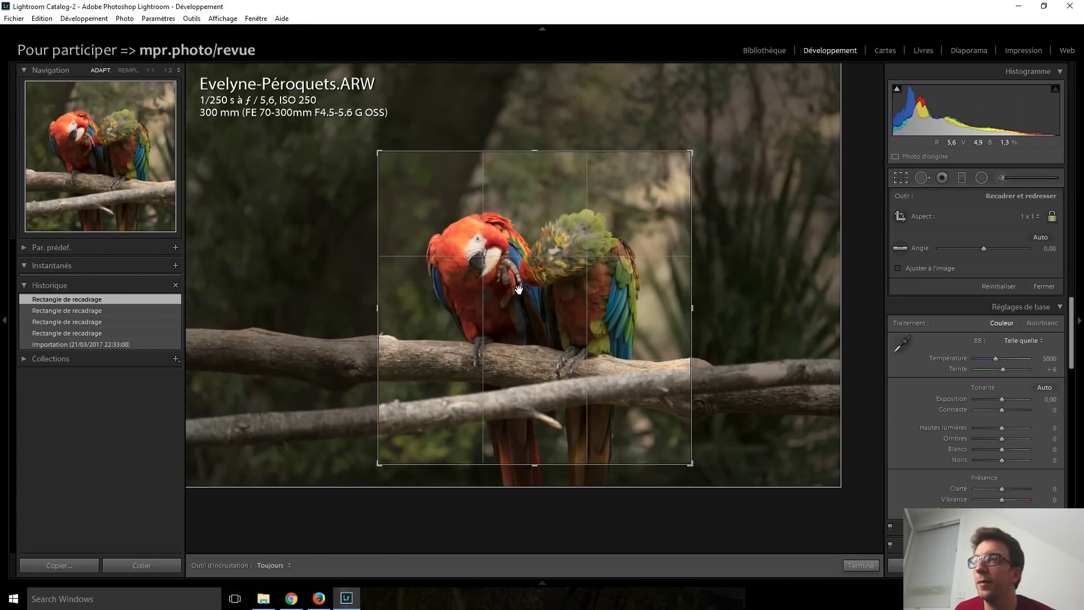
left_click_drag(520, 284, 511, 293)
mouse_move(511, 273)
left_mouse_down()
mouse_move(525, 273)
mouse_move(525, 317)
left_mouse_up()
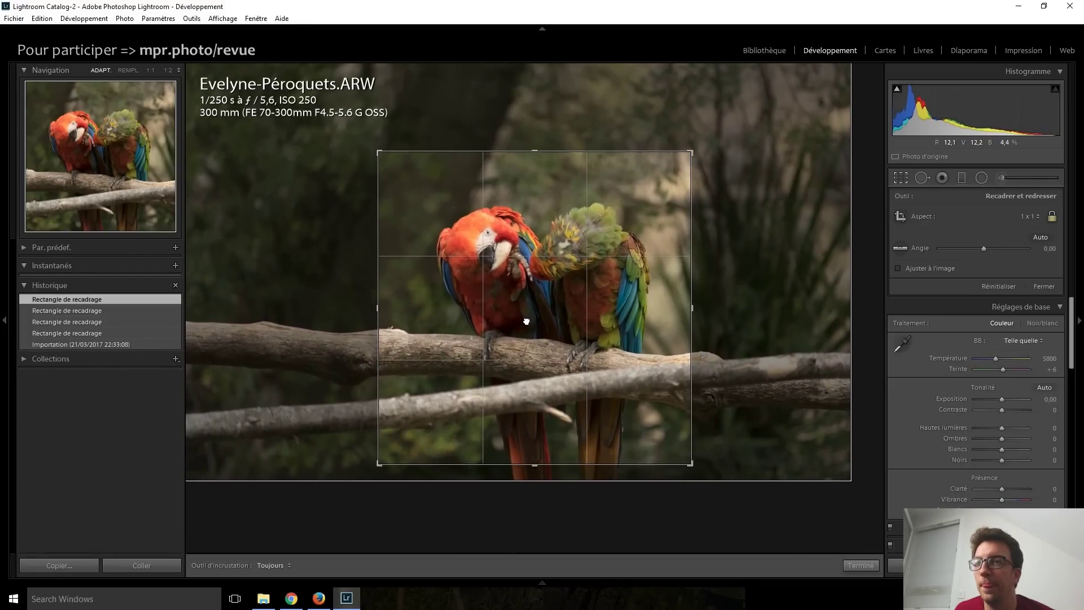
key("Return")
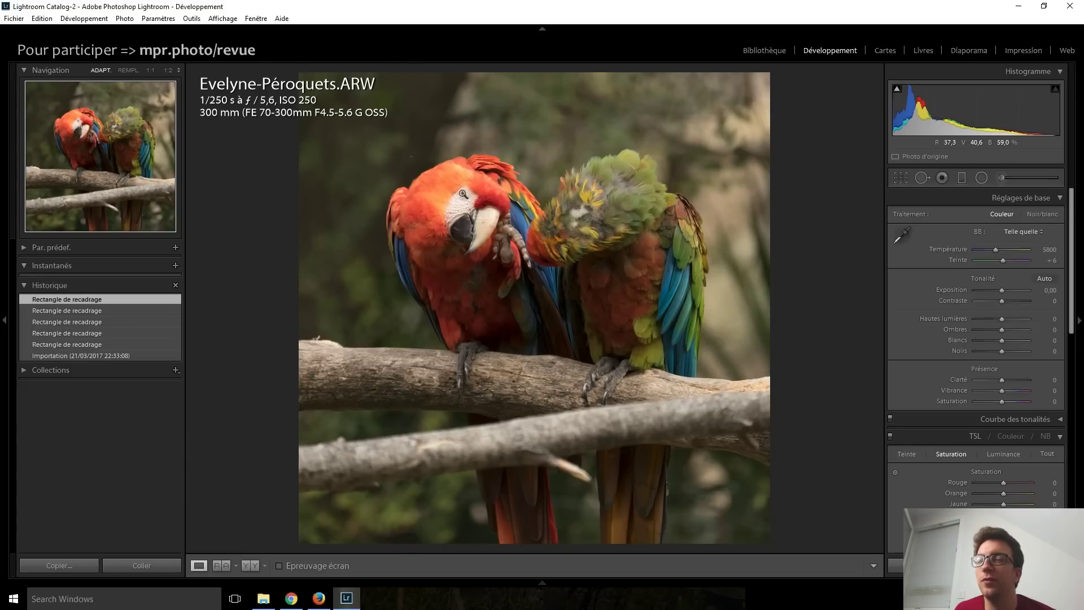
left_click(898, 177)
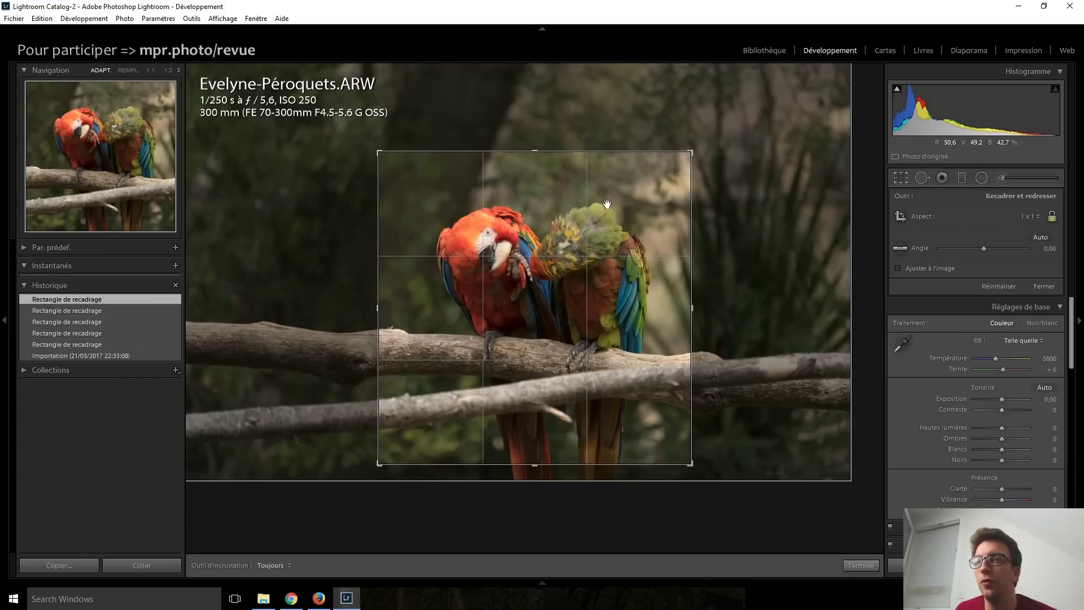
left_click(902, 178)
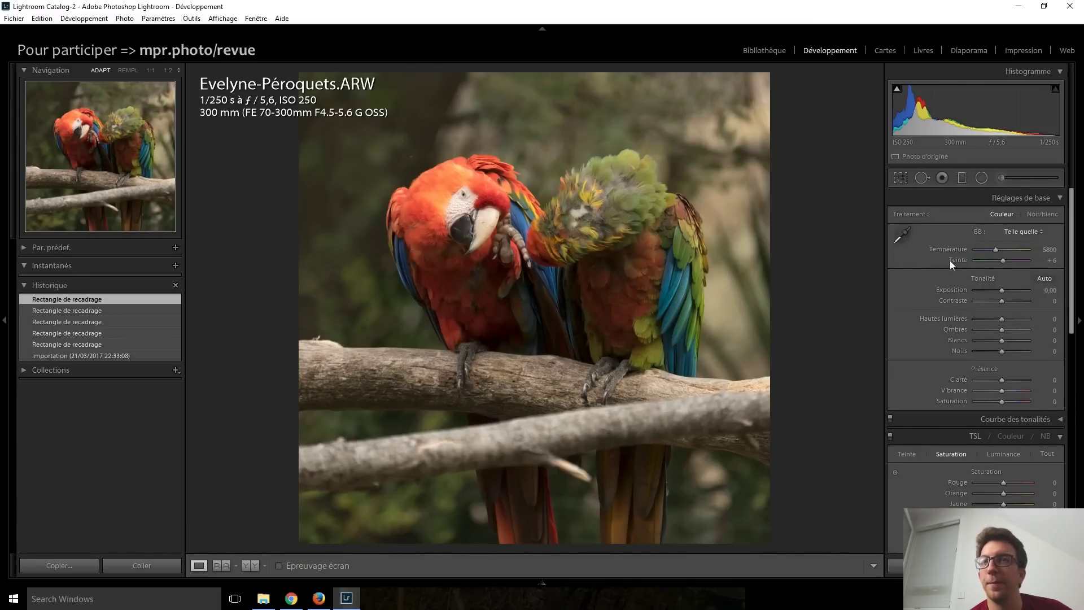
- Set exposure to +0,90, pull highlights down to -100 and lift shadows to +100
left_click_drag(997, 293, 1000, 294)
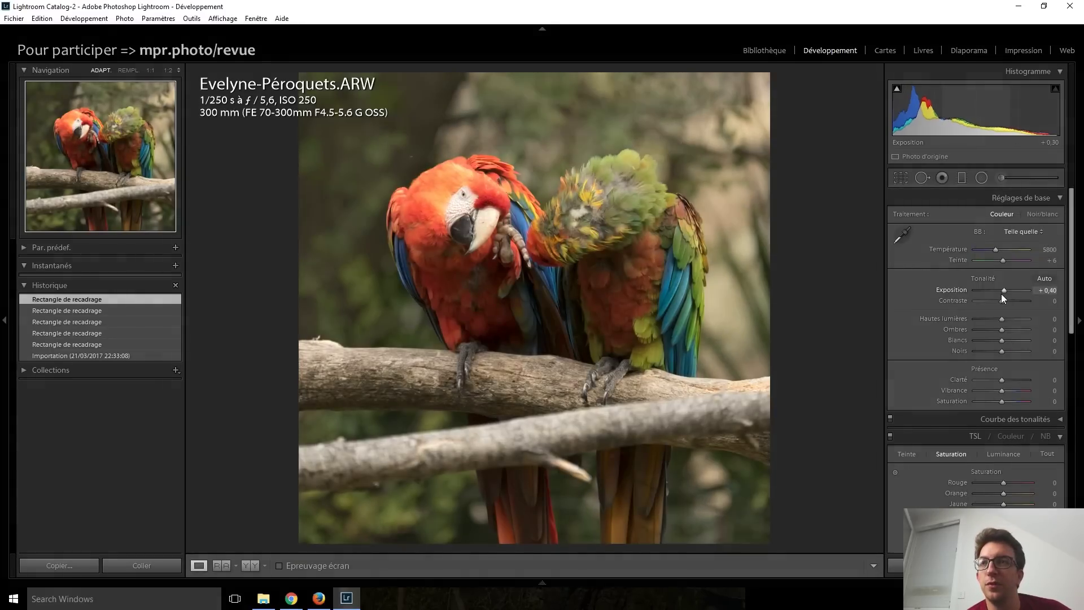
key("Up")
key("Up")
key("Up")
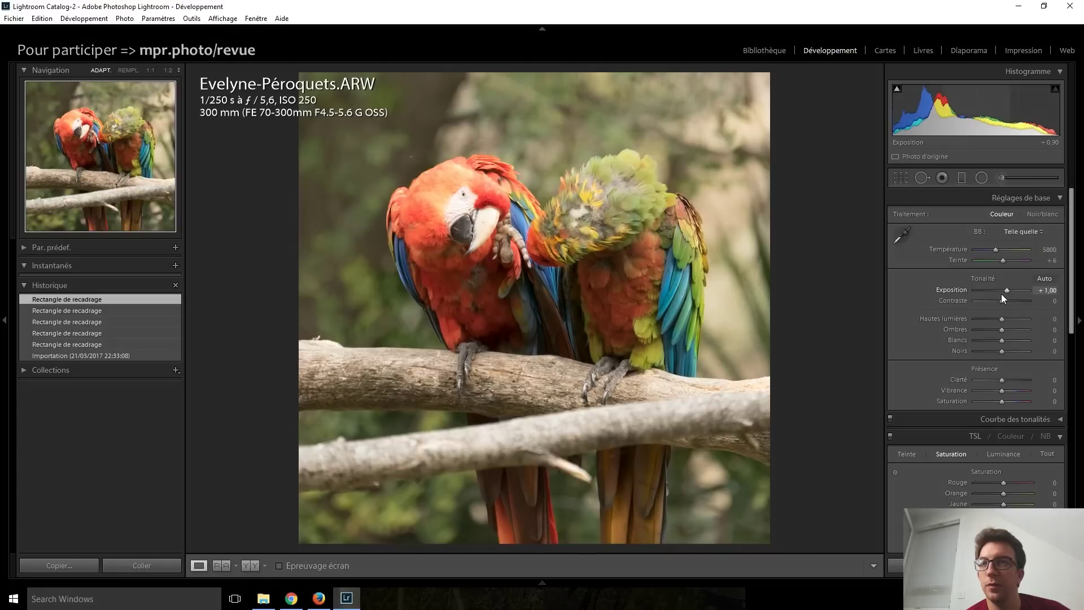
key("Down")
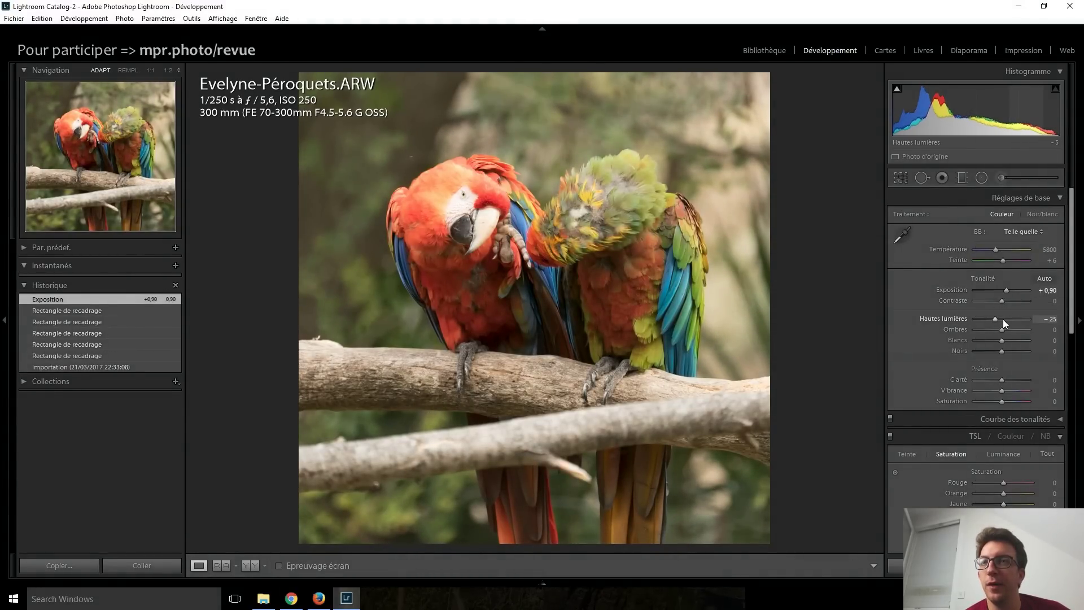
key("Down")
key("Down")
key("Down")
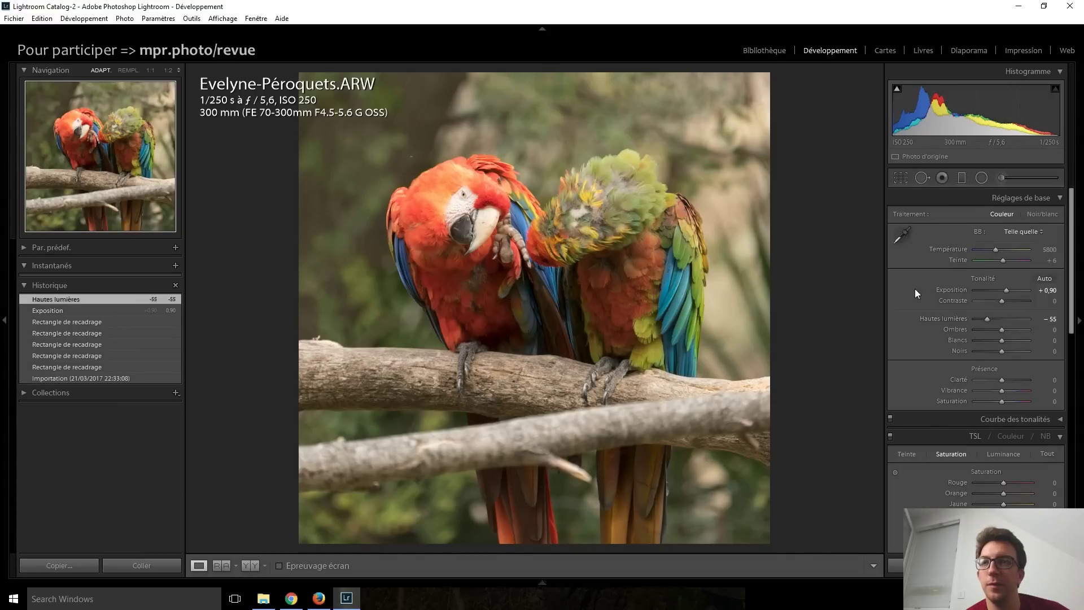
key("Down")
key("Down")
key("Down")
key("Down")
key("Down")
key("Down")
key("Down")
key("Down")
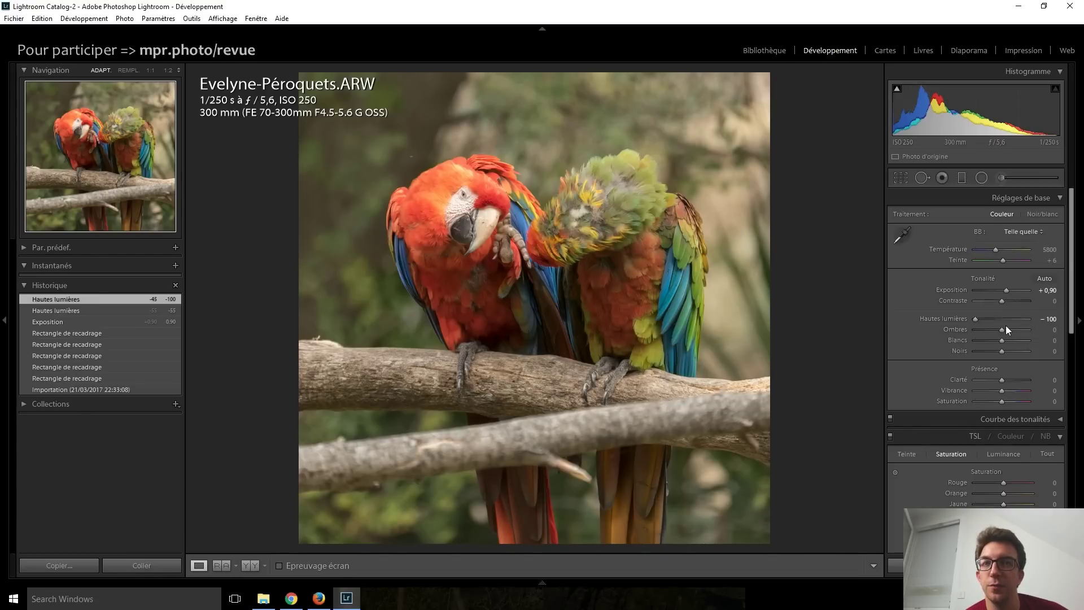
key("Up")
key("Up")
key("Up")
key("Up")
key("Up")
key("Up")
key("Up")
key("Up")
key("Up")
key("Up")
key("Up")
key("Up")
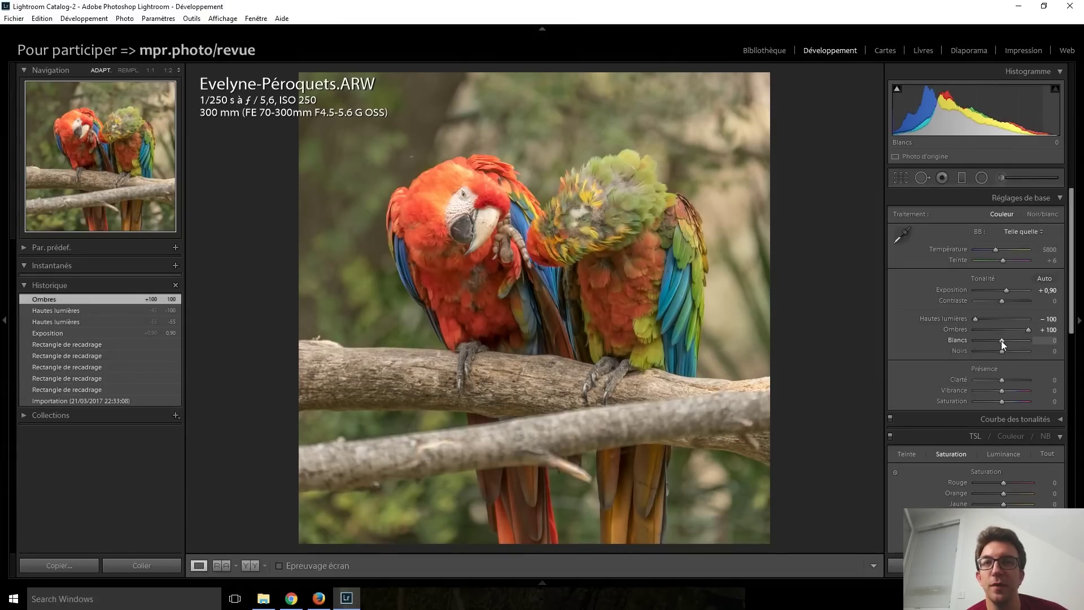
- Set whites to +30 and blacks to -10, trying clarity +100 before resetting it to 0
key("Up")
key("Up")
key("Up")
key("Up")
key("Up")
key("Up")
key("Up")
key("Up")
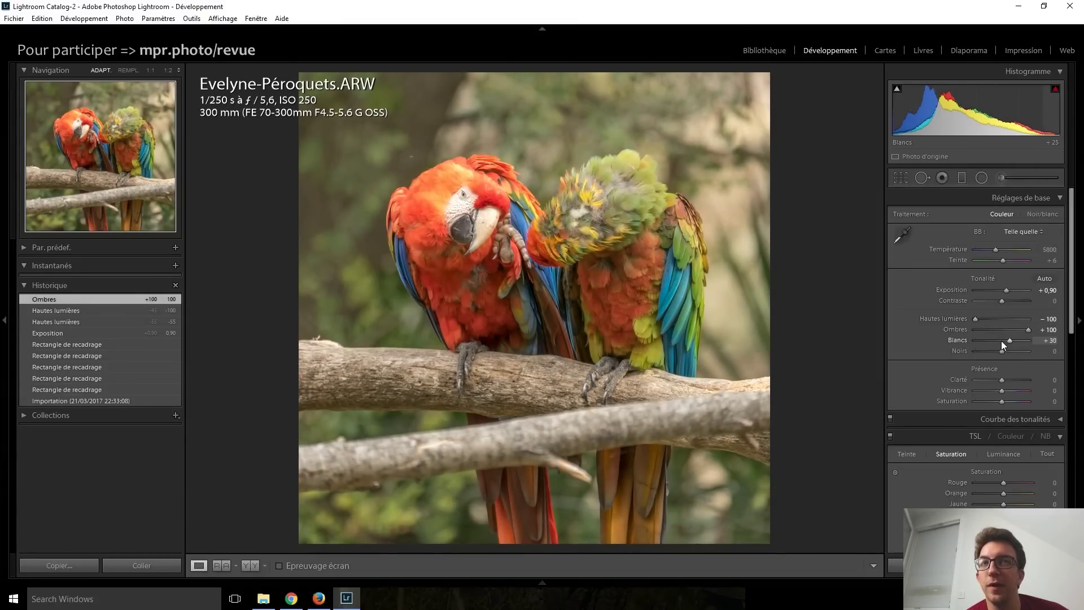
key("Up")
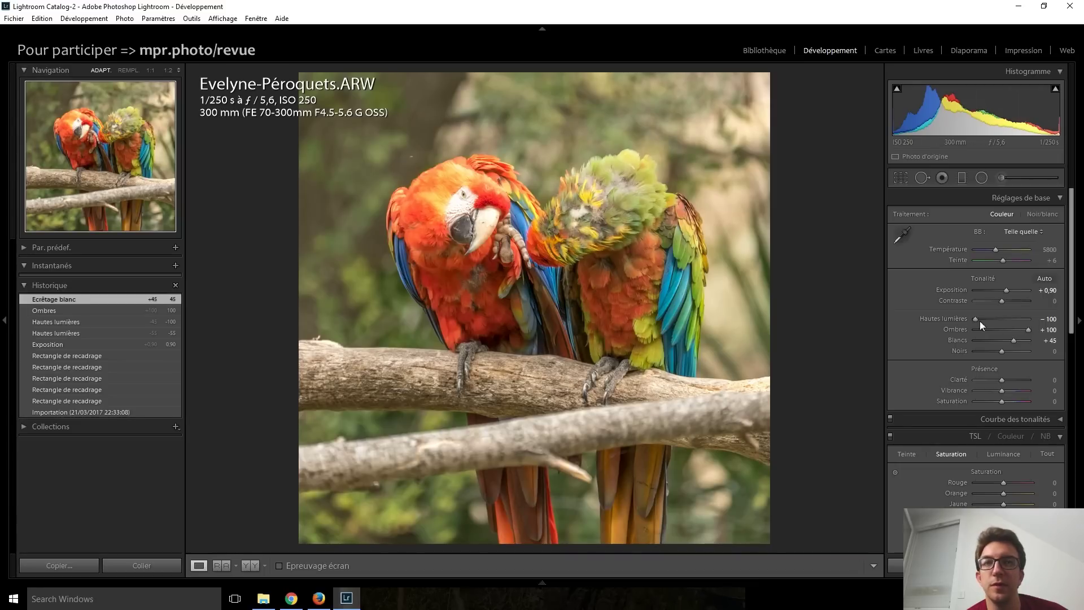
key("Down")
key("Down")
key("Down")
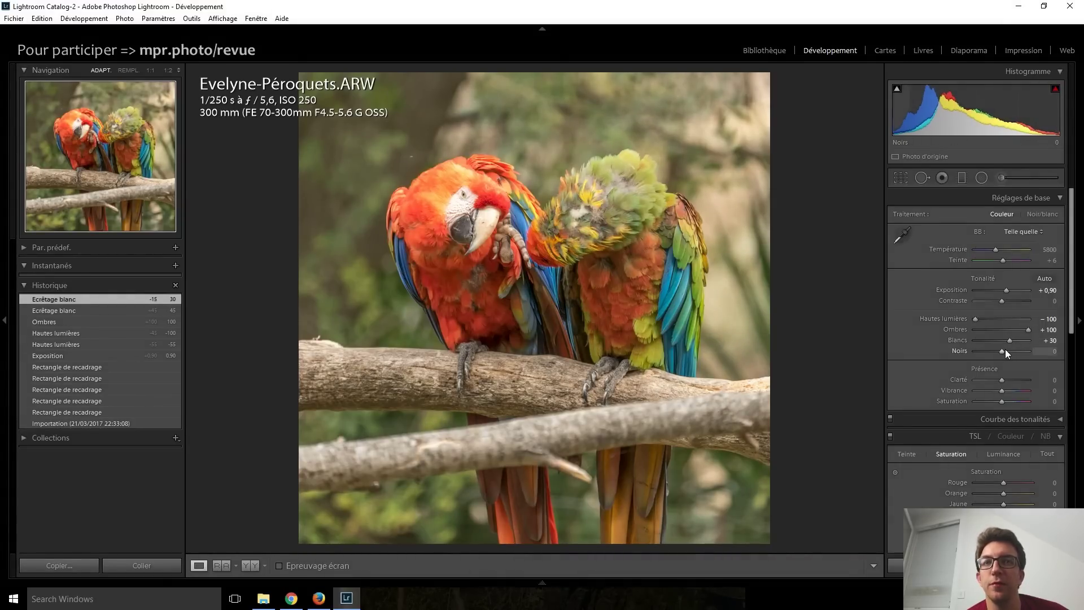
key("Down")
key("Down")
key("Down")
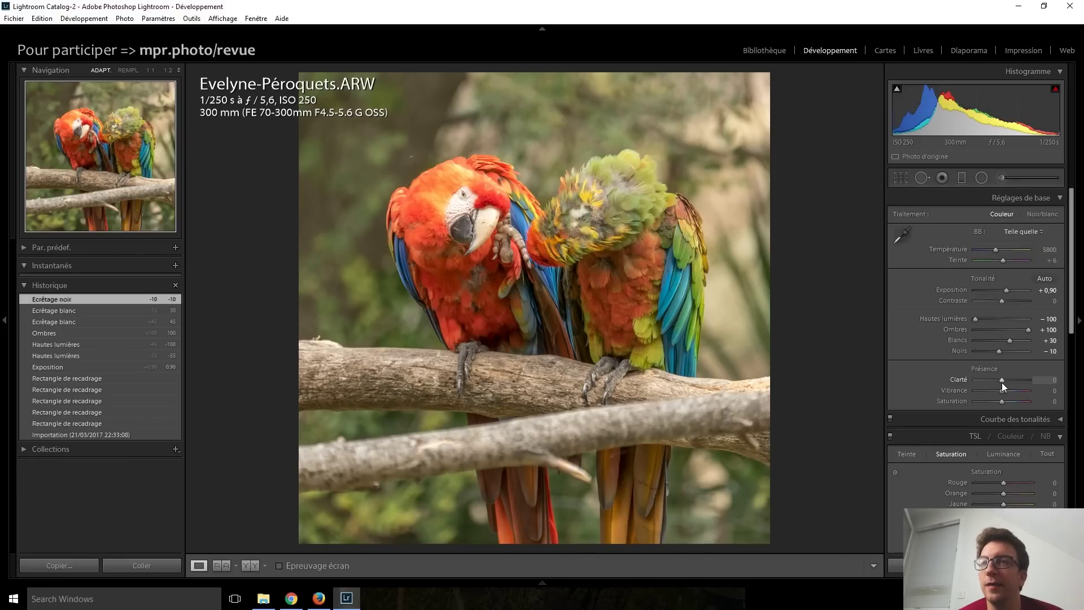
key("Up")
key("Up")
key("Up")
key("Up")
key("Up")
key("Up")
key("Up")
key("Up")
key("Up")
key("Up")
key("Up")
key("Up")
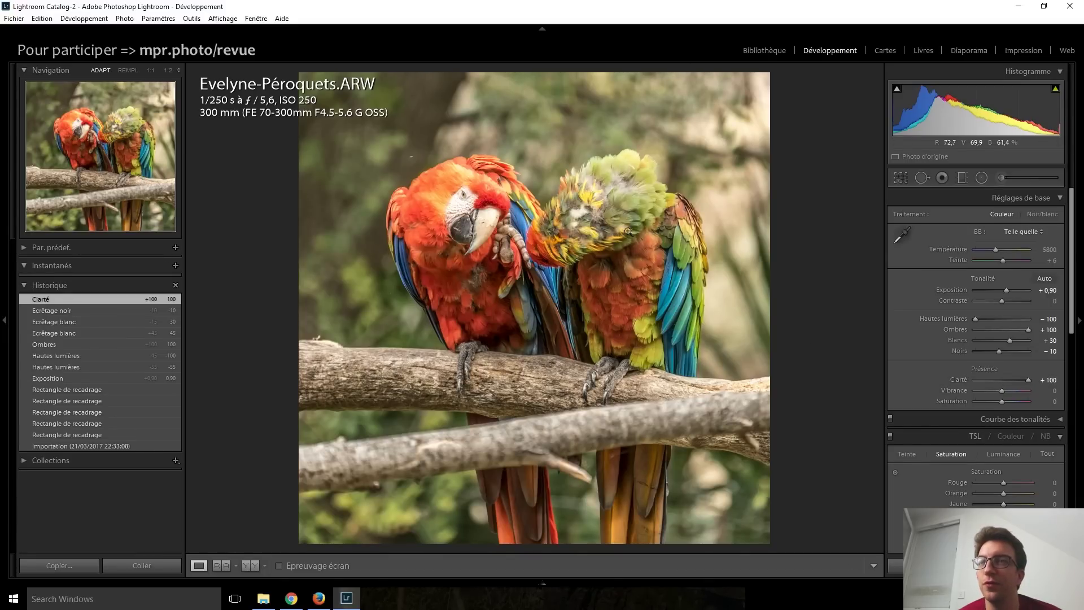
double_click(1028, 381)
left_click_drag(1002, 380, 1027, 380)
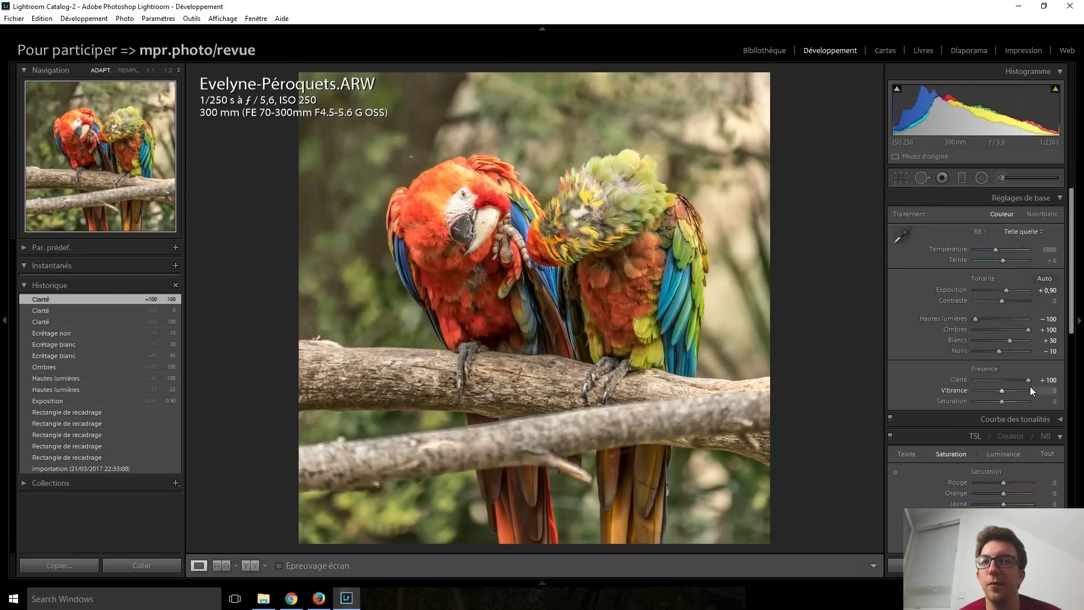
double_click(1027, 382)
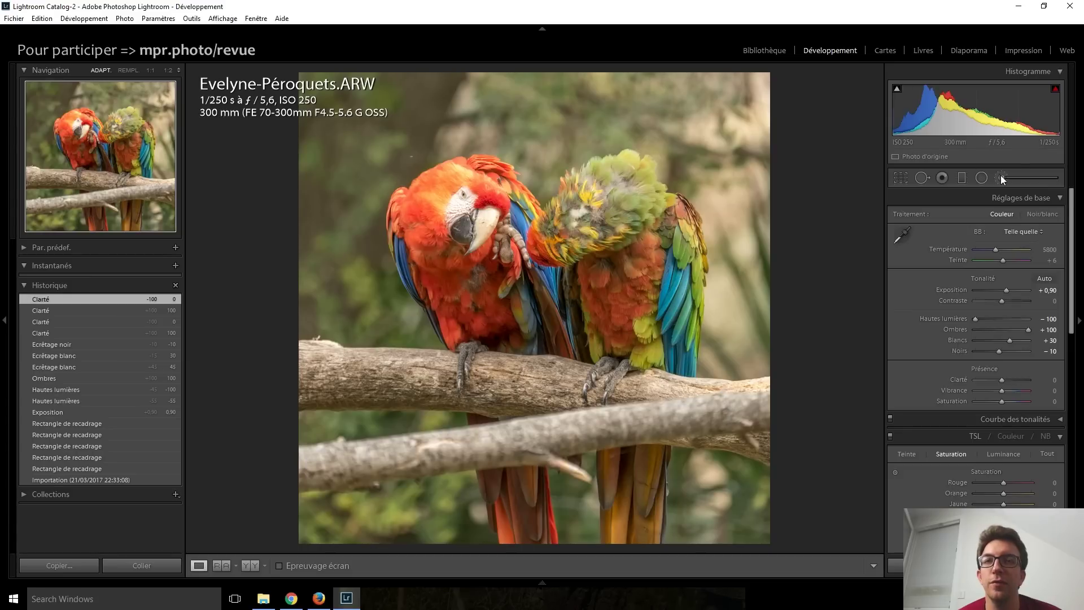
- Draw a radial filter oval around both parrots, zero its sharpening and raise clarity to 55
left_click(979, 180)
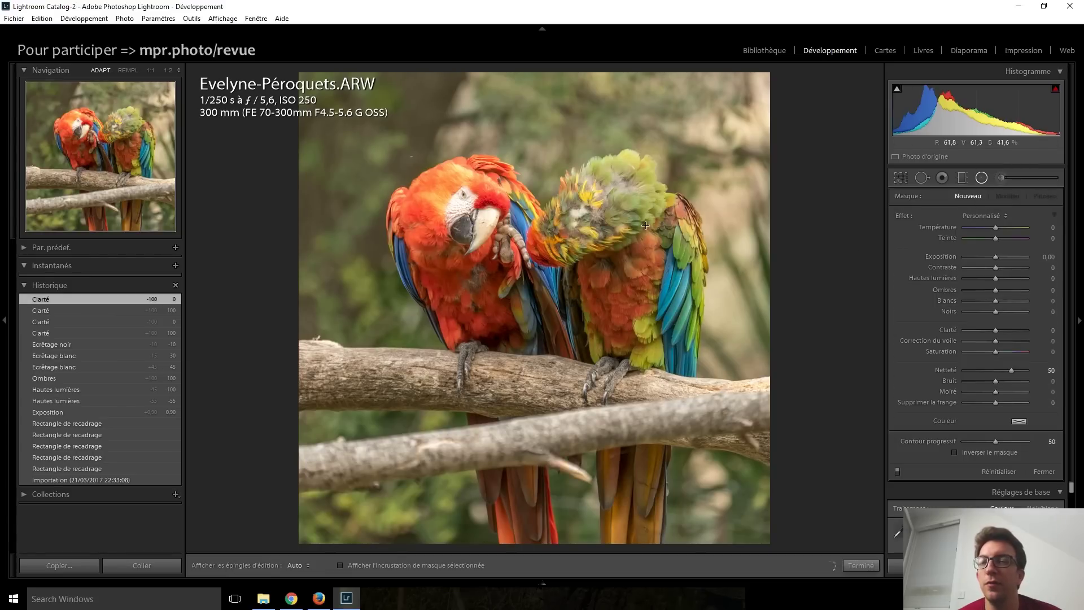
mouse_move(433, 223)
left_mouse_down()
mouse_move(514, 343)
mouse_move(556, 448)
mouse_move(500, 328)
left_mouse_up()
left_click_drag(629, 334, 688, 337)
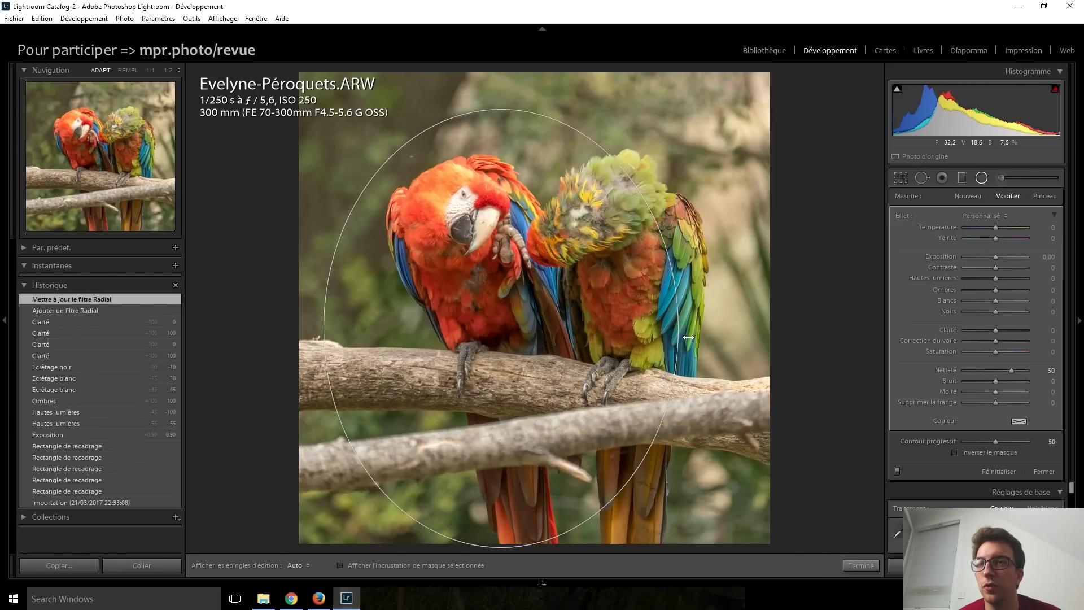
left_click_drag(501, 327, 550, 322)
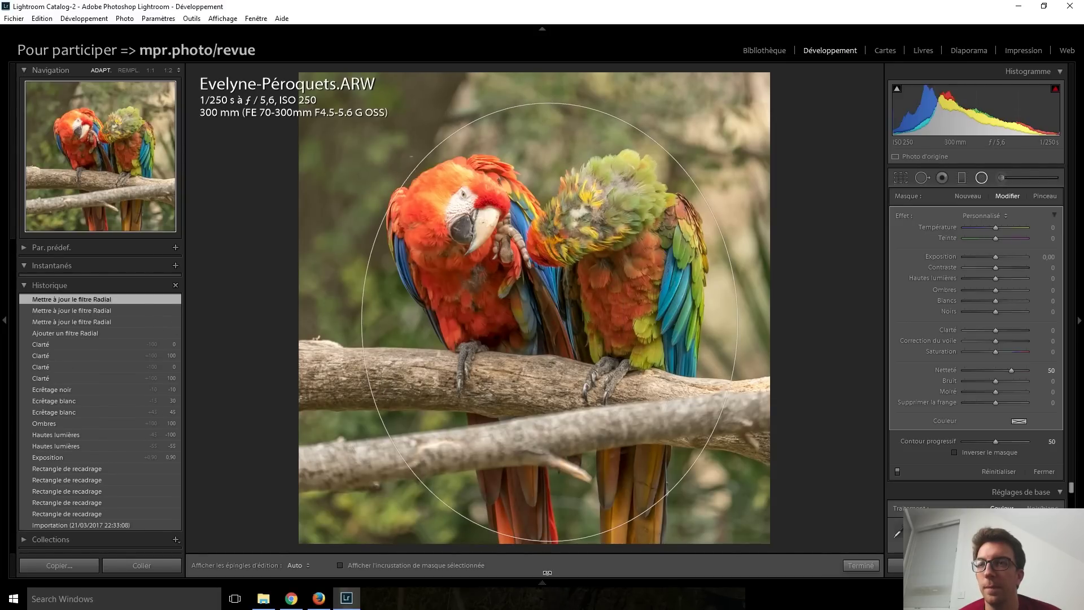
left_click_drag(547, 103, 533, 75)
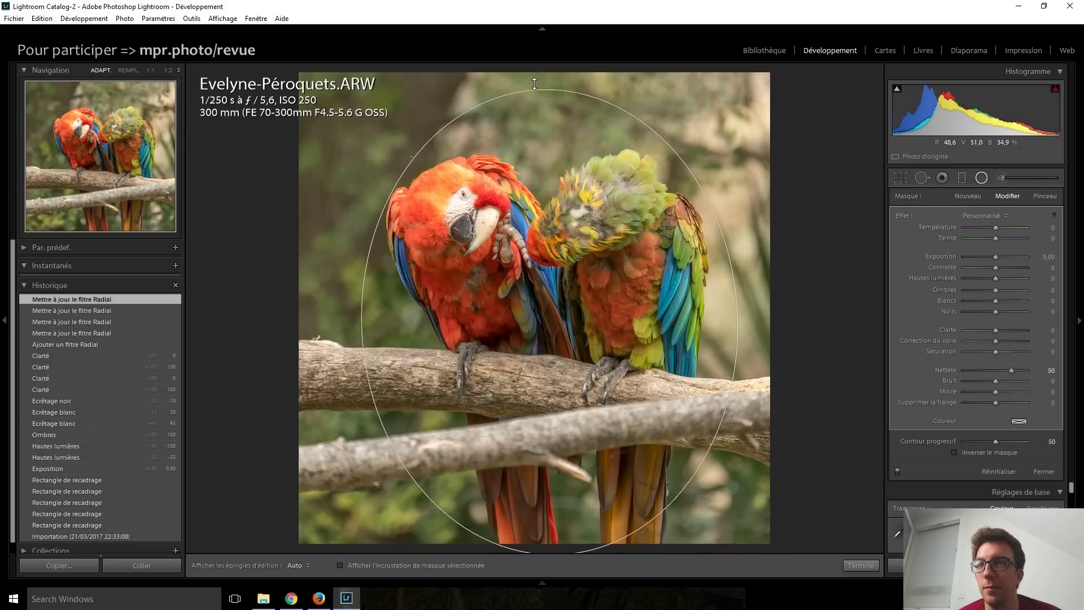
left_click_drag(585, 300, 585, 311)
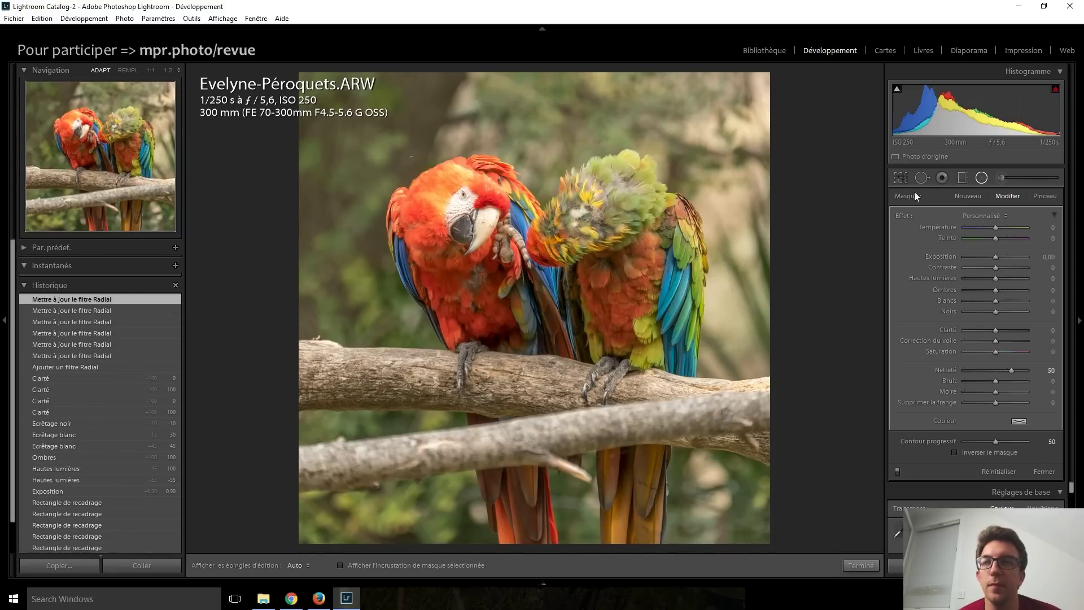
double_click(902, 215)
left_click_drag(995, 330, 1017, 331)
- Invert the radial filter's mask and set its clarity to 67 and sharpening to 45
left_click(974, 452)
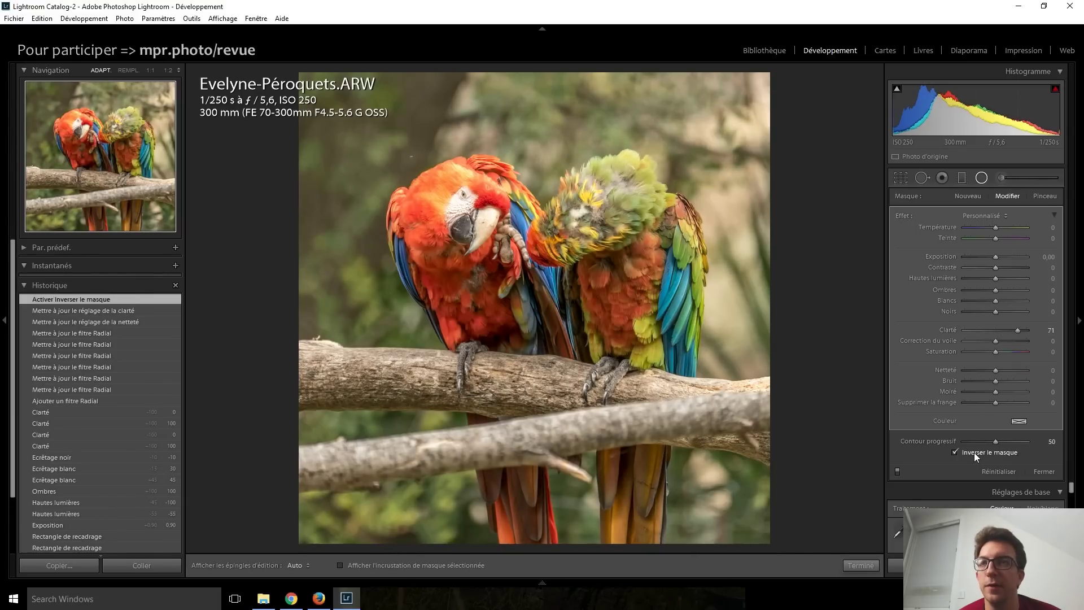
mouse_move(1018, 334)
left_mouse_down()
mouse_move(1028, 334)
mouse_move(1014, 332)
left_mouse_up()
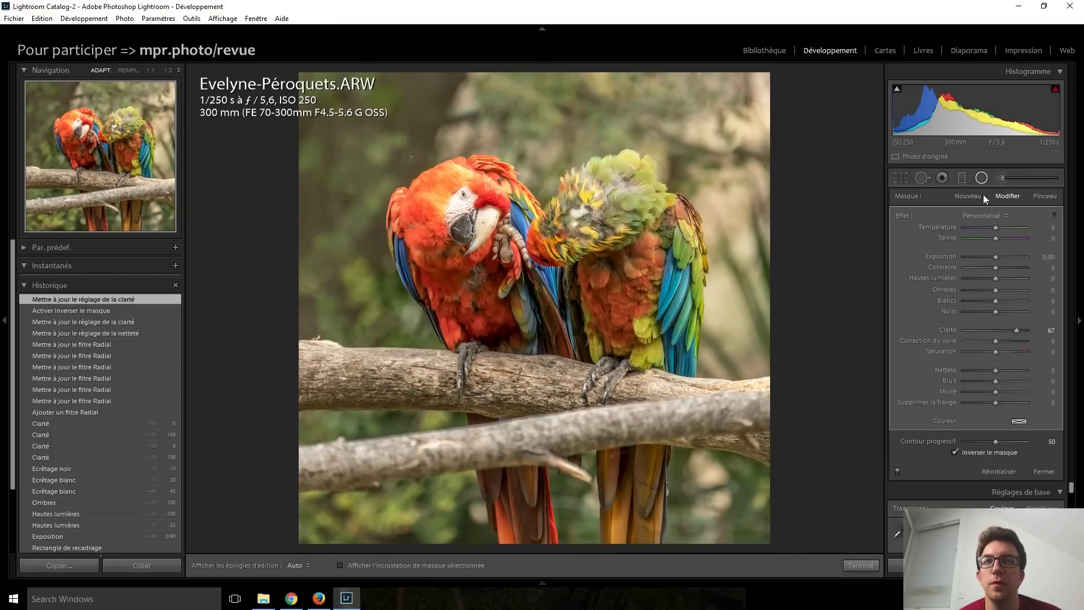
mouse_move(580, 295)
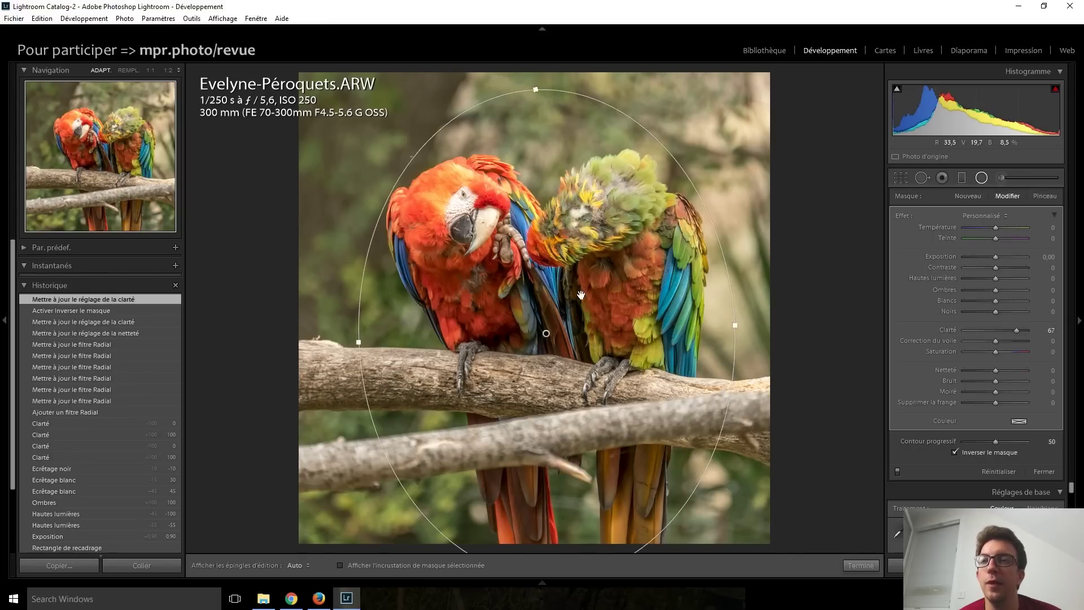
left_click_drag(995, 370, 1015, 371)
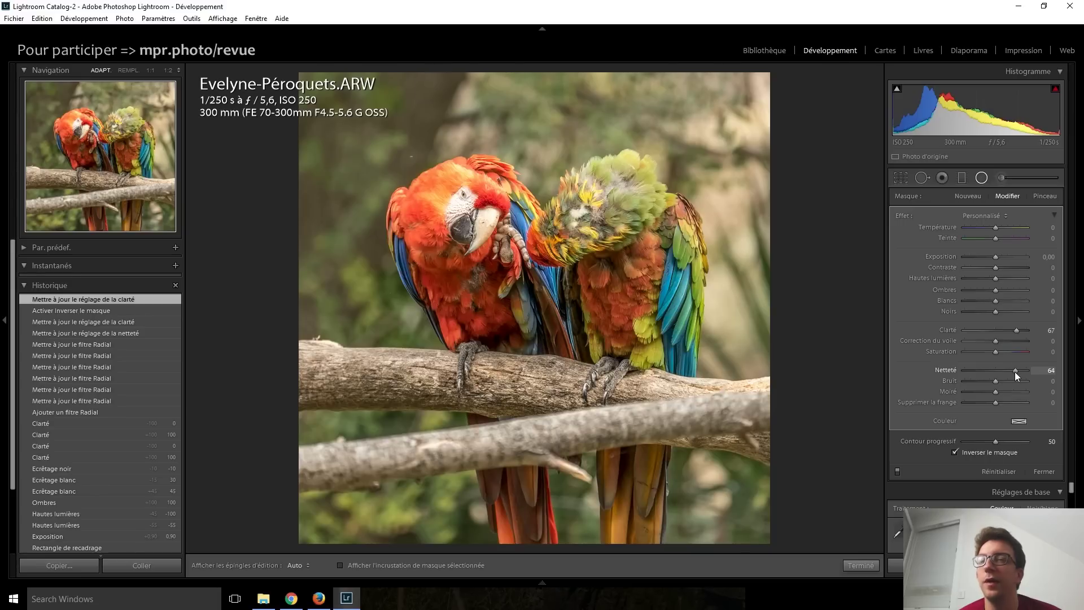
left_click_drag(1012, 371, 1009, 371)
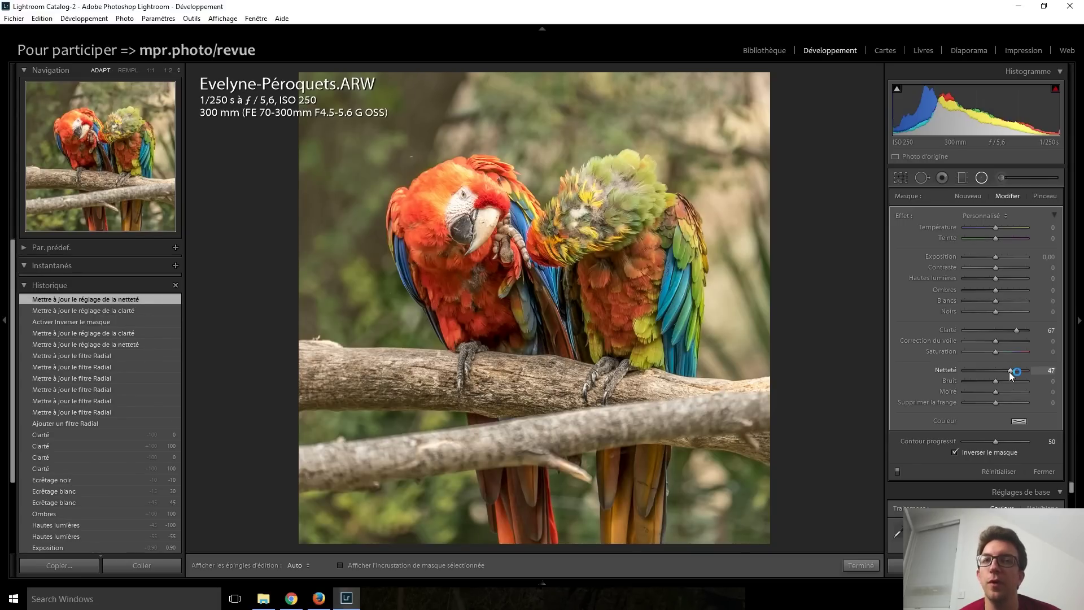
left_click_drag(1008, 372, 1007, 371)
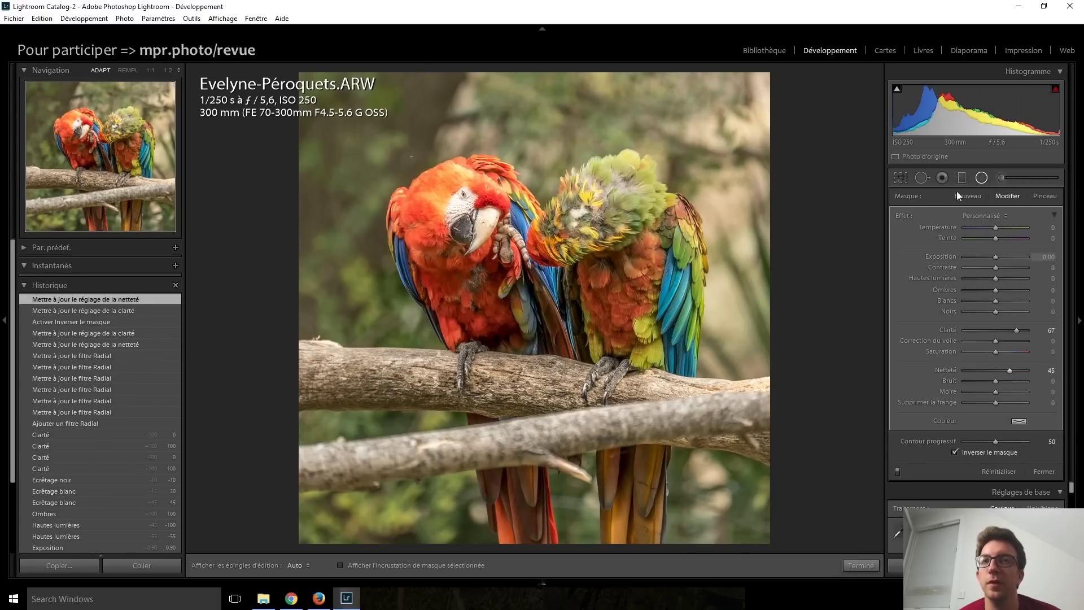
- Reselect the parrots' radial filter, try temperature 20, then reset it to 0
left_click(985, 180)
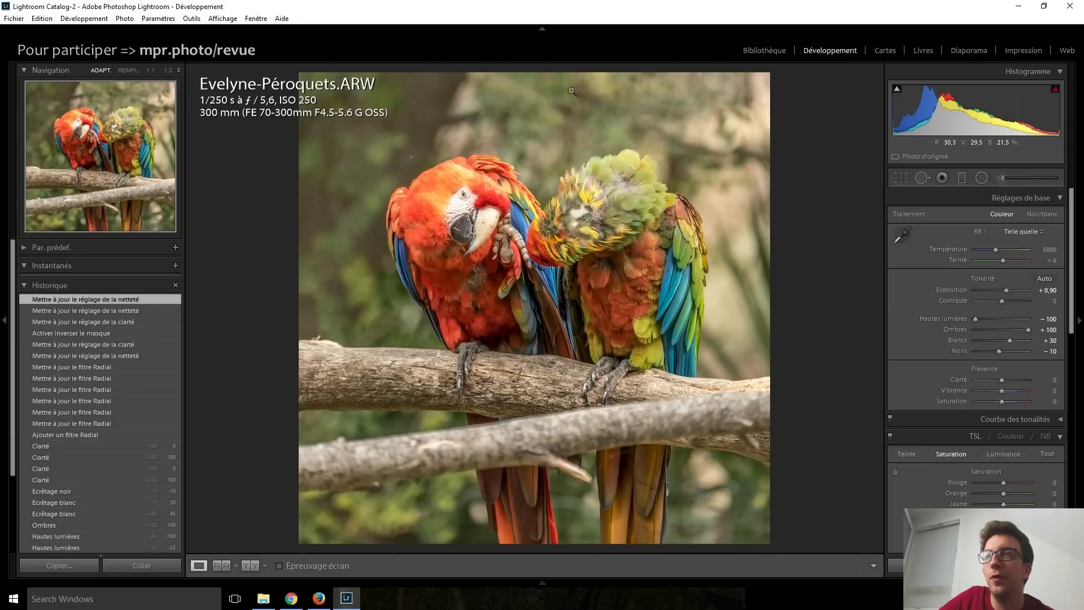
left_click(981, 178)
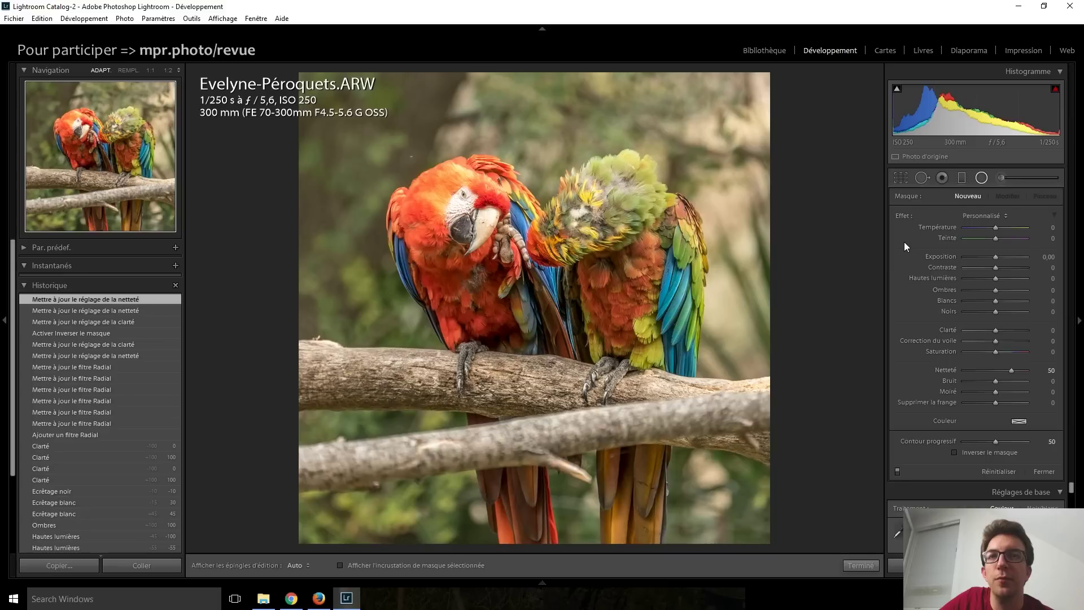
left_click(546, 335)
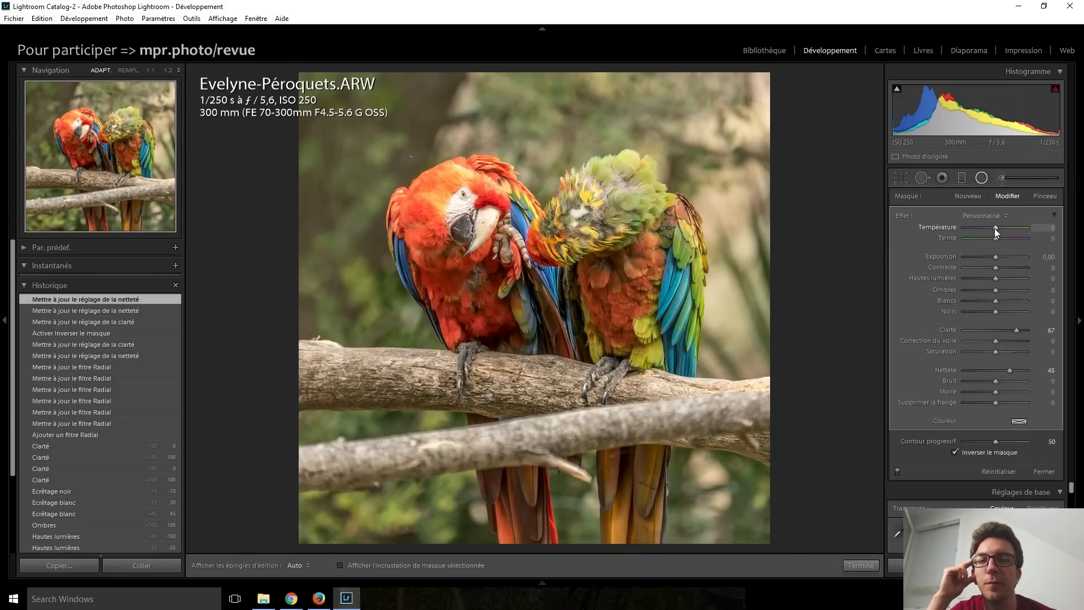
left_click(1040, 228)
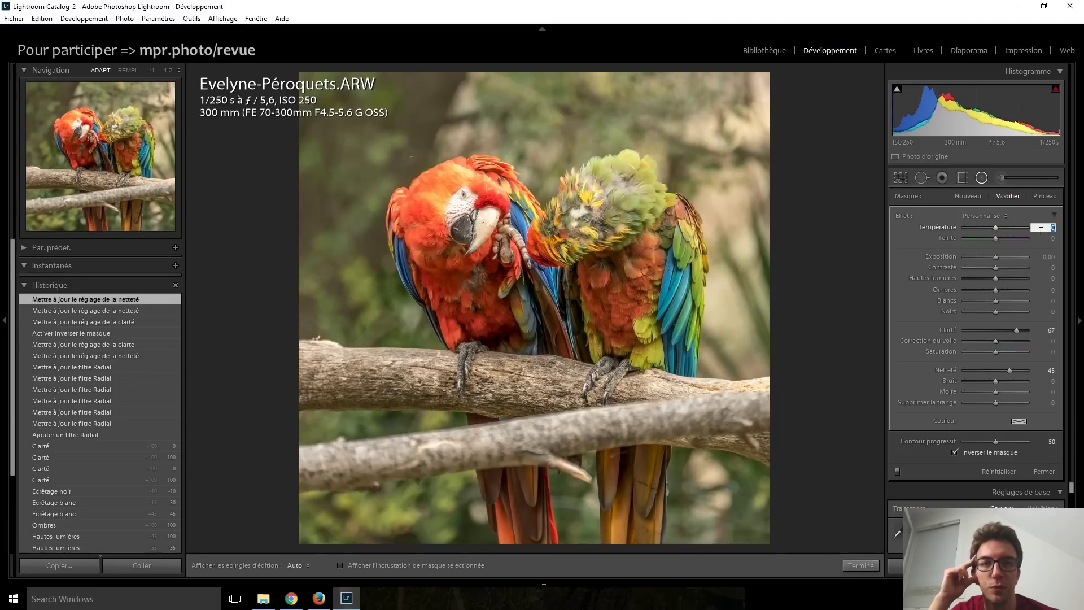
type("20")
key("Return")
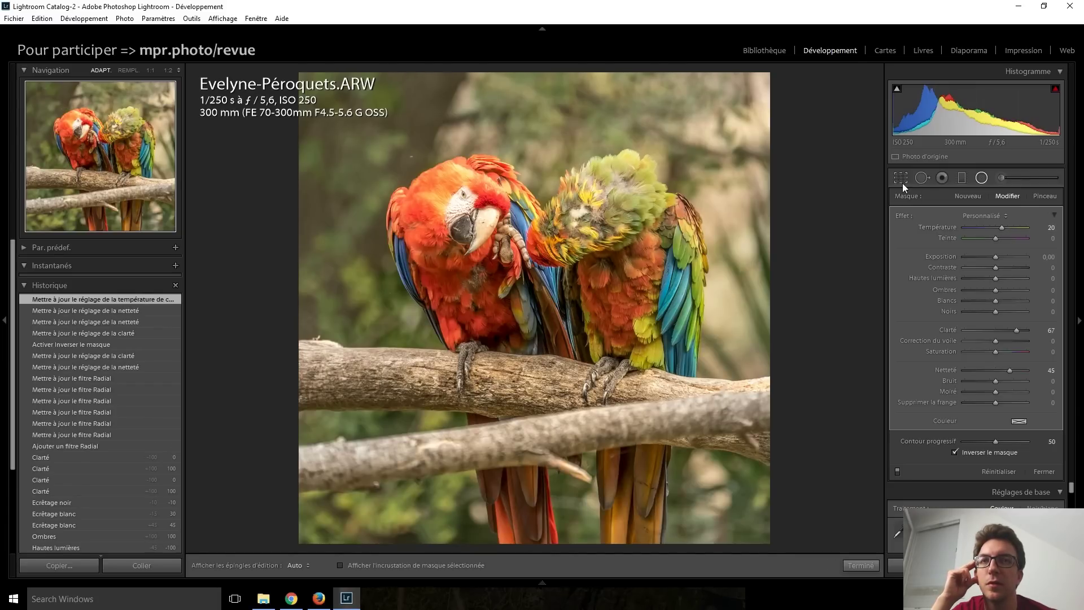
left_click(1047, 227)
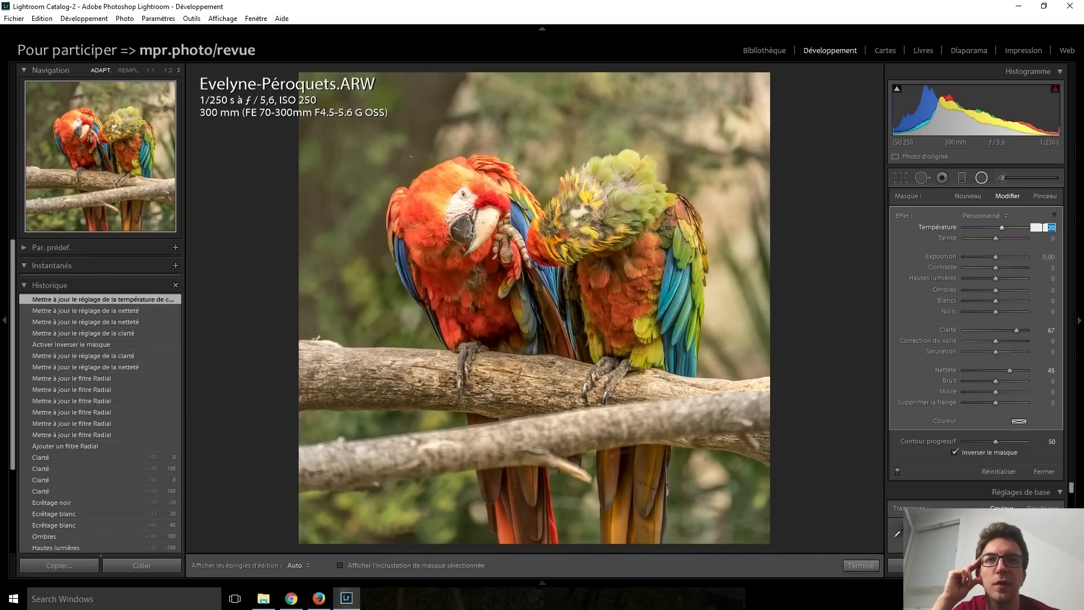
double_click(1002, 226)
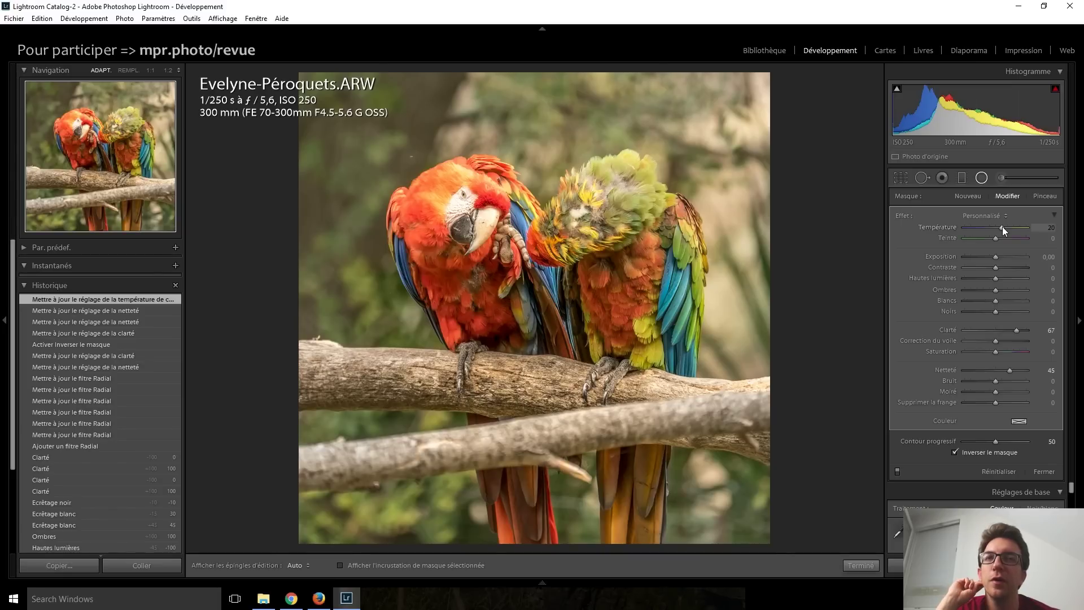
- Leave the radial filter, cool the global temperature to about 4080, and reopen the filter with Shift+M
left_click(975, 178)
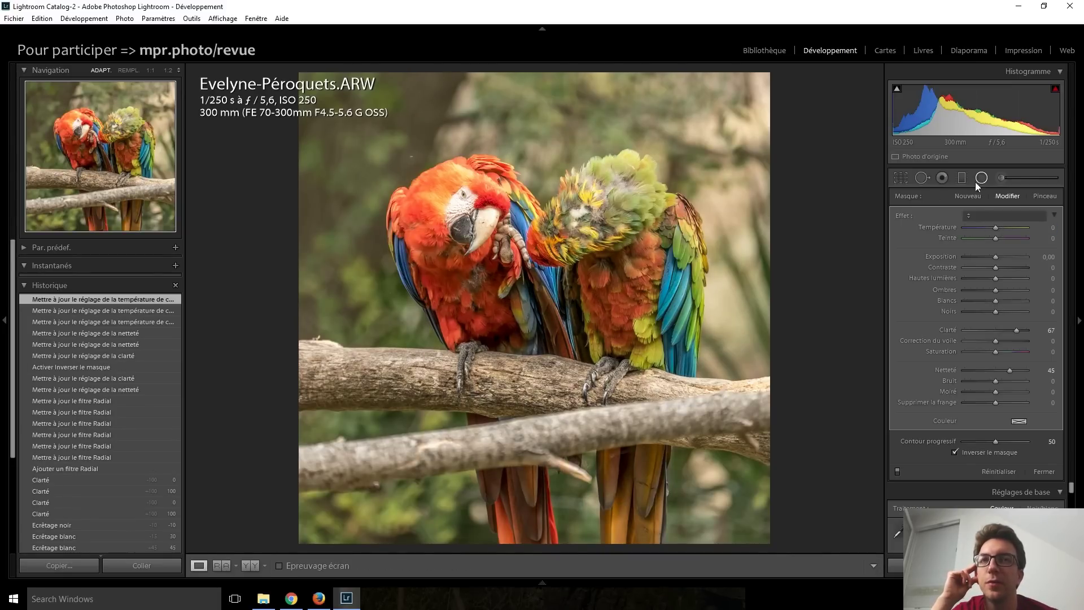
key("Up")
scroll(997, 249, "down", 5)
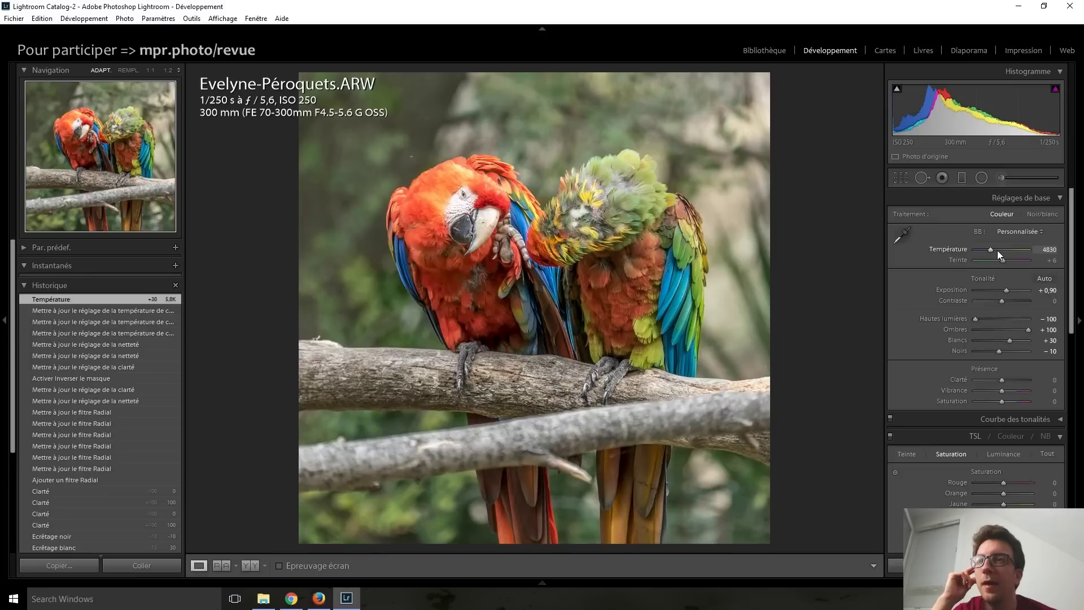
scroll(997, 249, "down", 1)
scroll(997, 250, "up", 1)
scroll(997, 250, "down", 1)
scroll(997, 249, "down", 1)
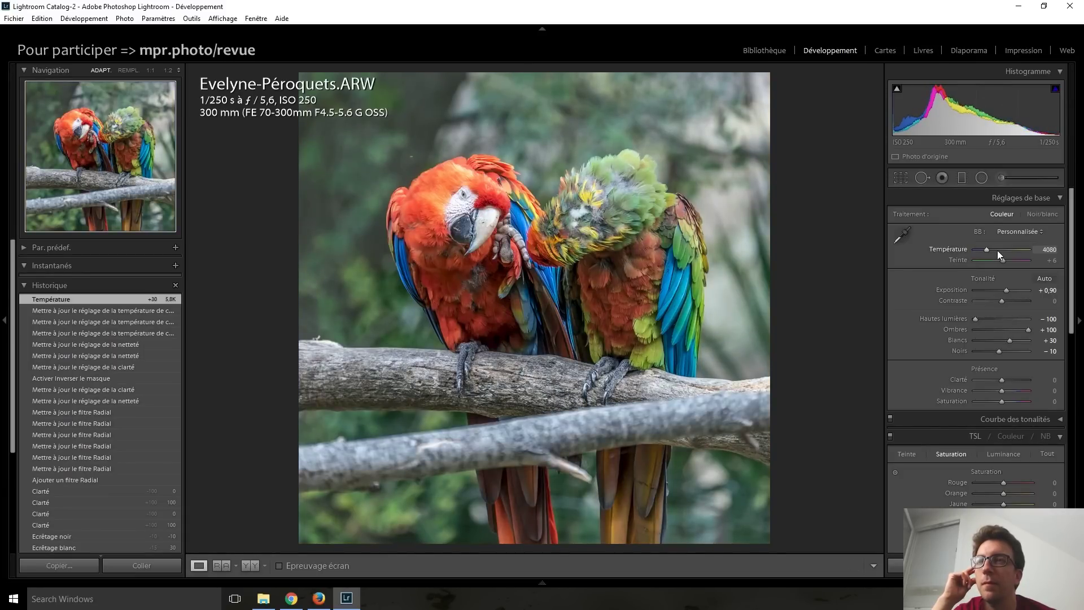
scroll(996, 250, "down", 1)
scroll(997, 249, "up", 1)
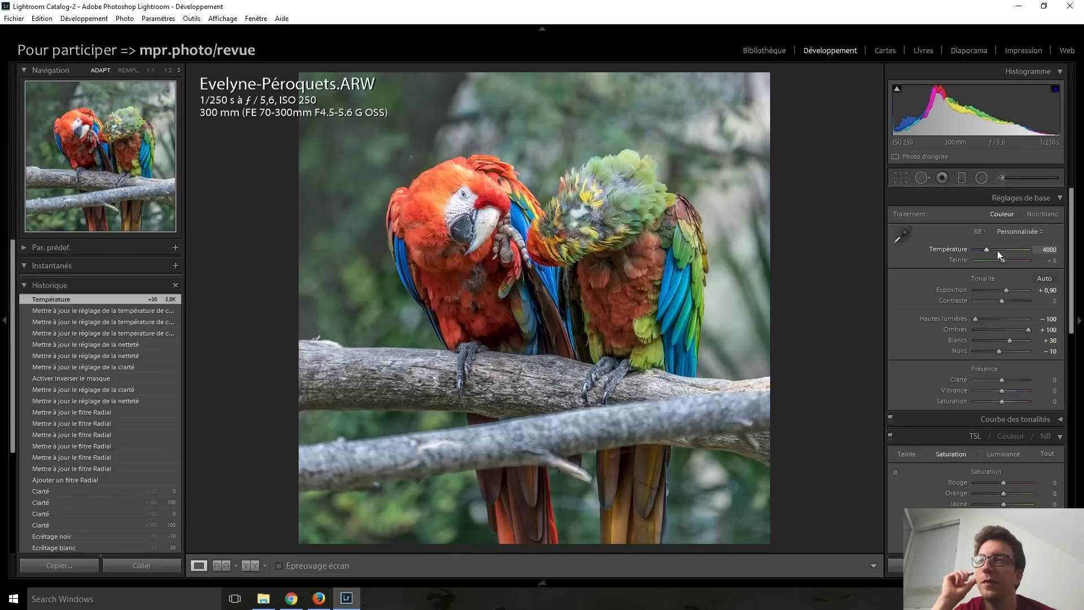
key("shift+m")
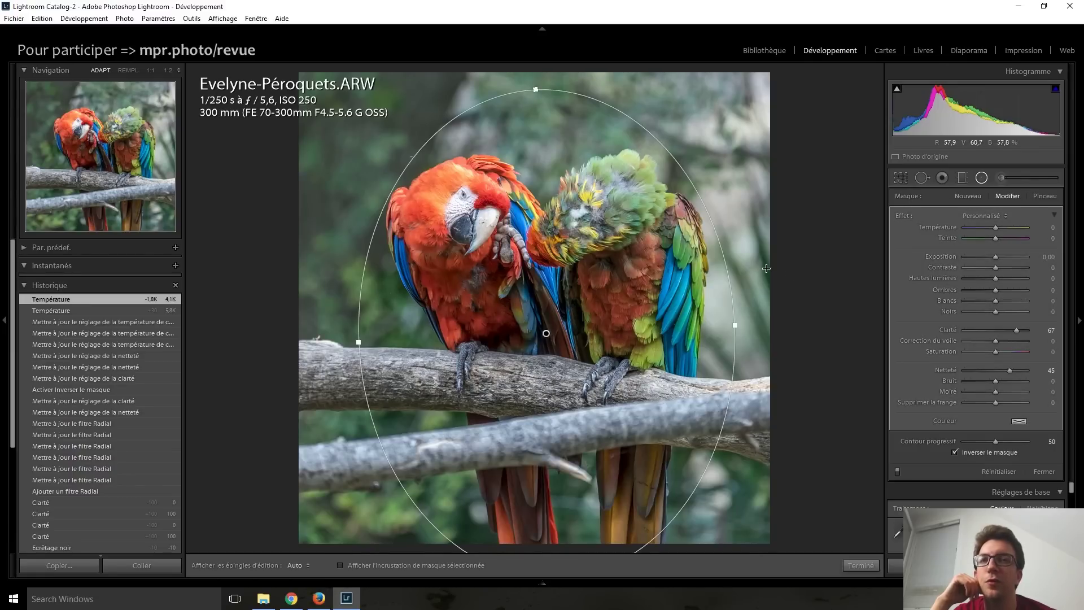
- Raise the radial filter's temperature through 45 and 58 to 100, reset it, then set 41
left_click(997, 228)
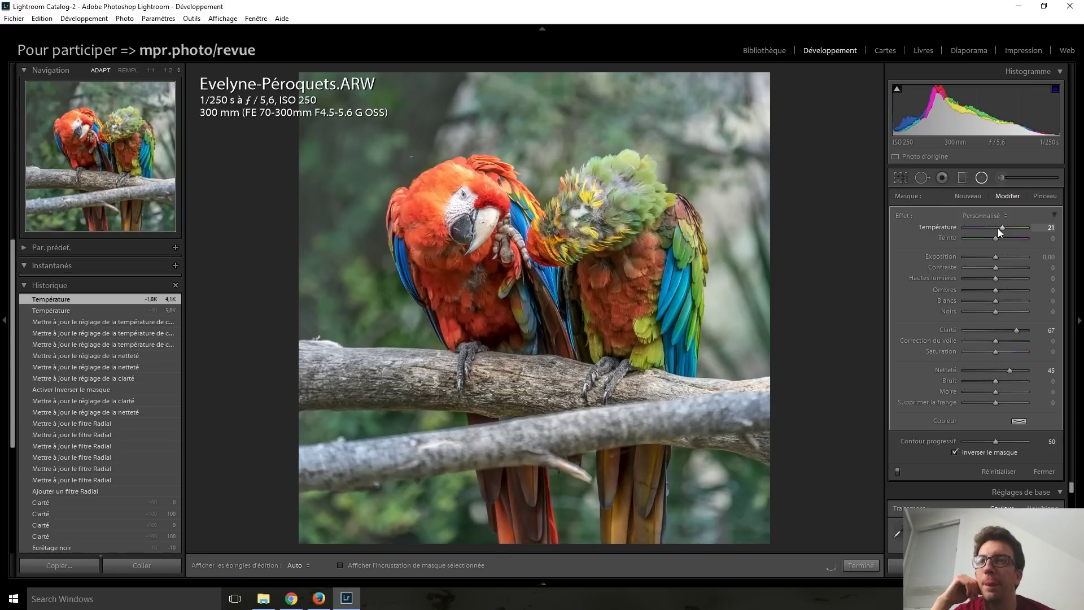
key("Up")
key("Up")
key("Up")
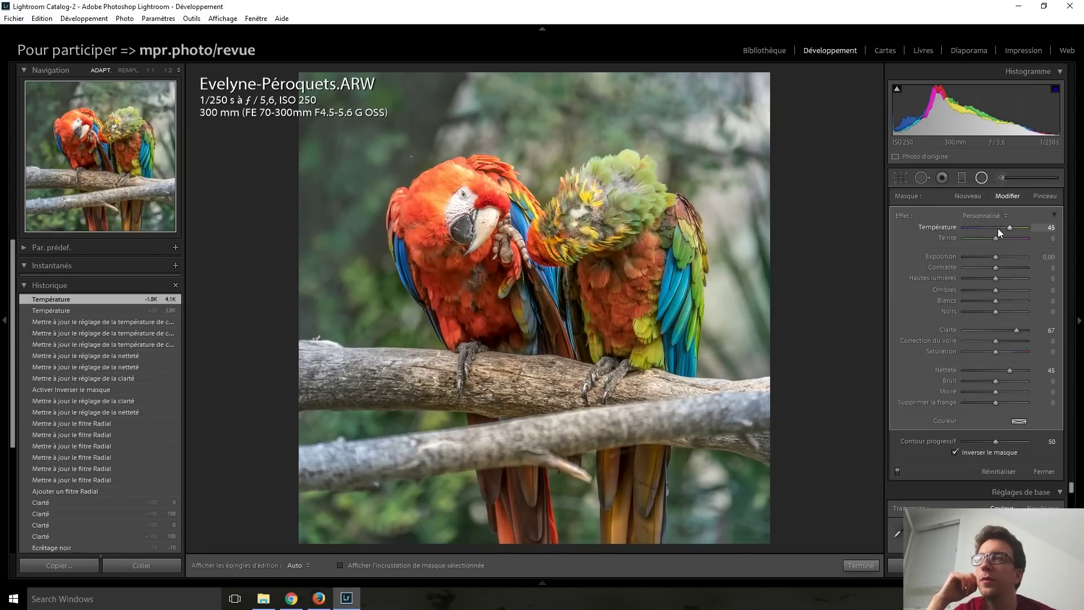
key("Up")
key("Up")
key("Up")
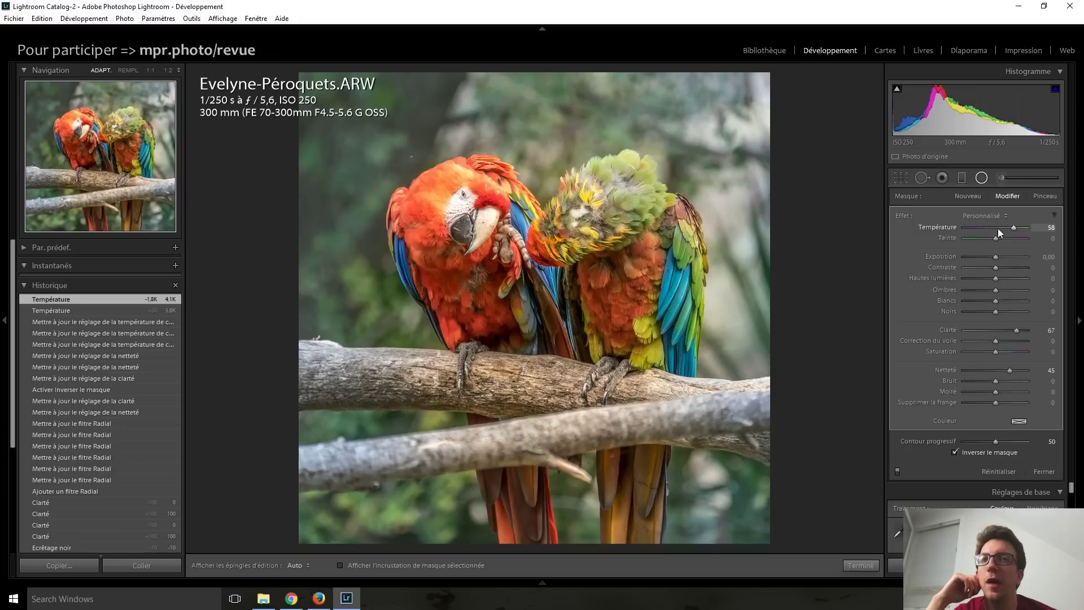
left_click_drag(1017, 232, 1036, 232)
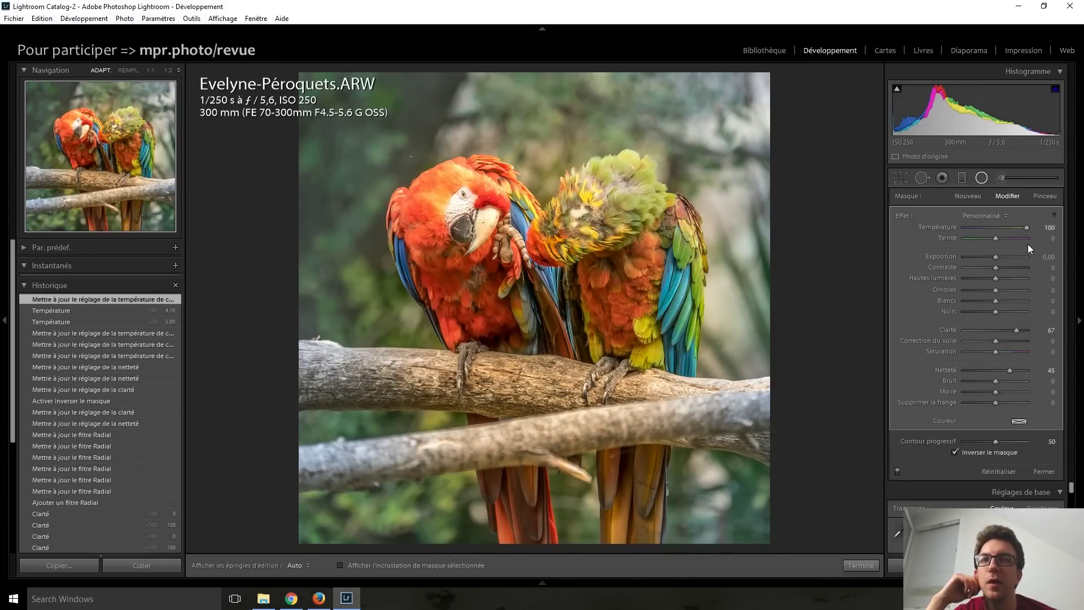
double_click(1028, 225)
left_click_drag(994, 227, 994, 227)
scroll(994, 227, "up", 9)
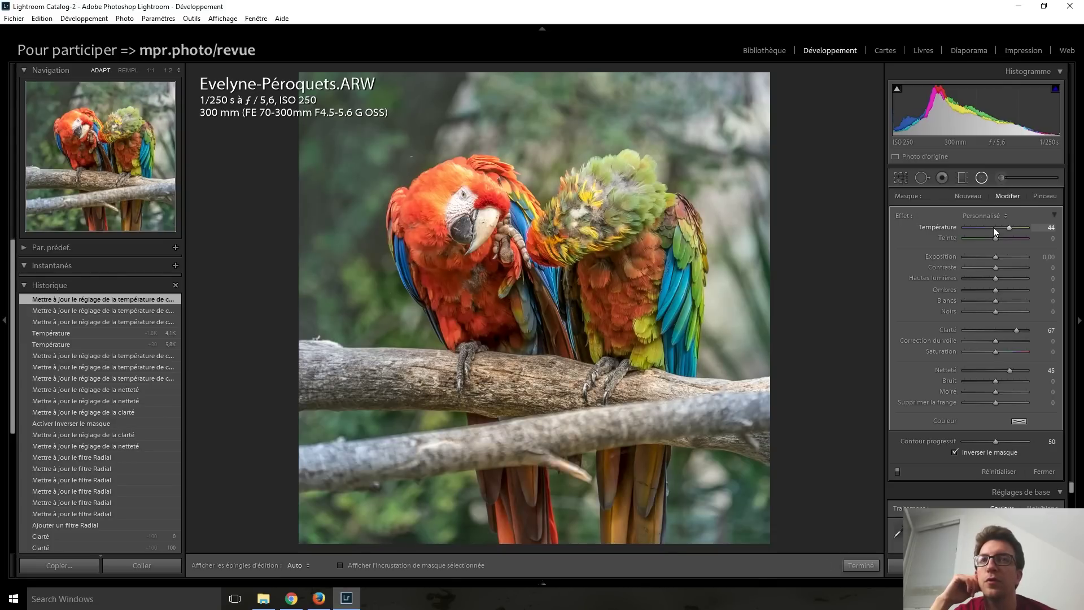
scroll(994, 227, "down", 3)
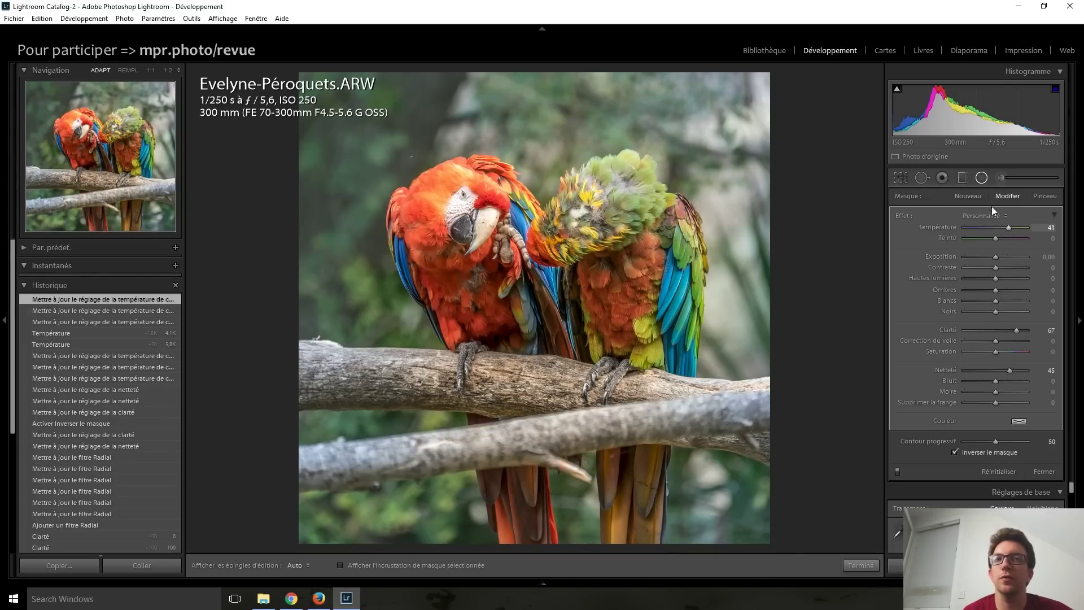
- Close the radial filter and raise the parrot photo's exposure to +1.20, leaving contrast at 0
left_click(982, 178)
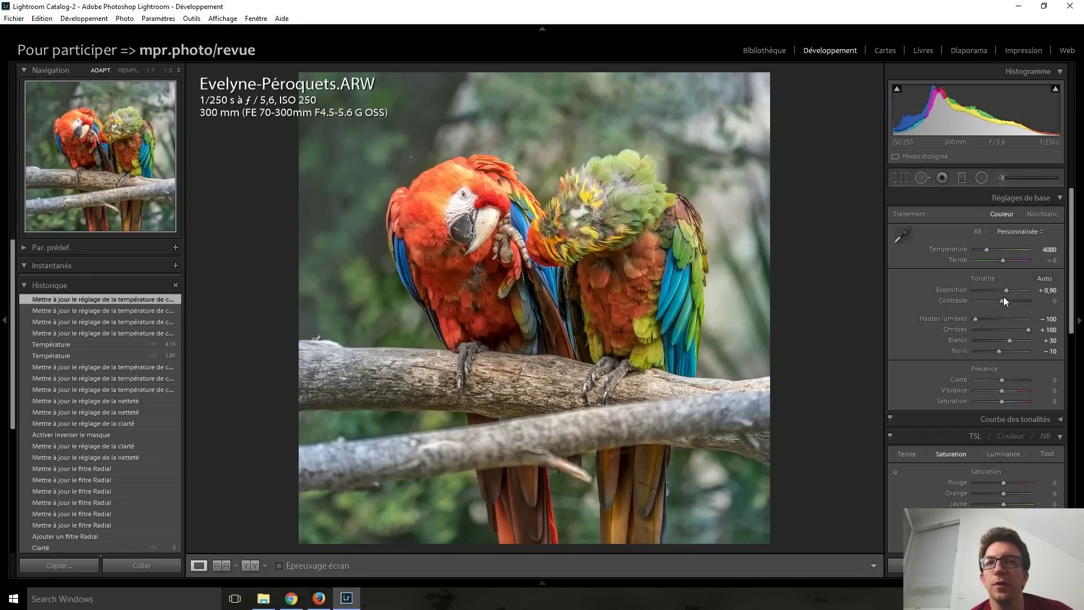
scroll(1004, 299, "down", 3)
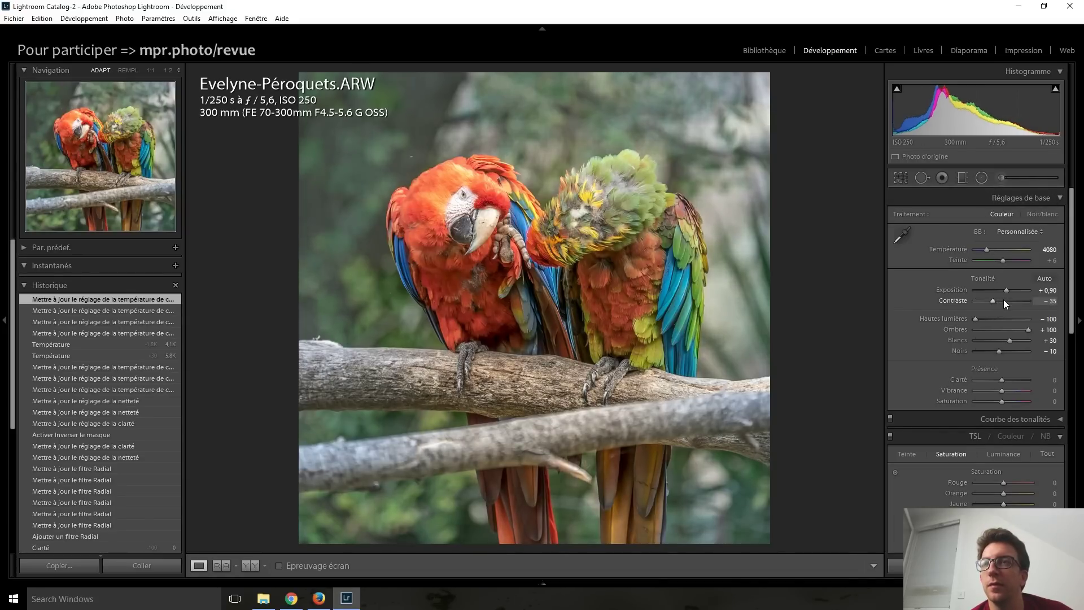
scroll(997, 302, "up", 3)
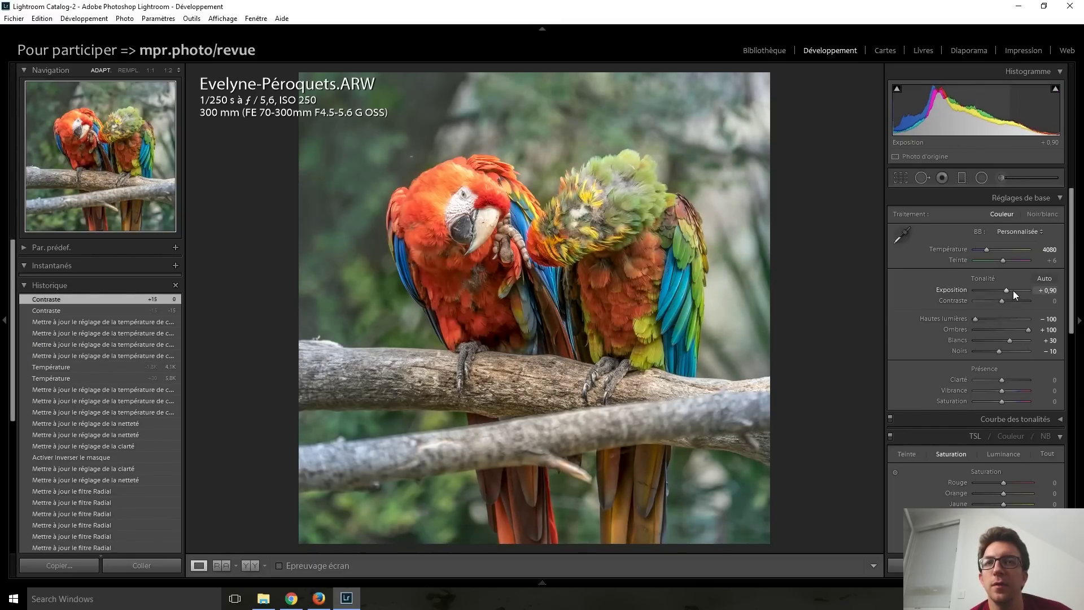
scroll(1009, 289, "up", 8)
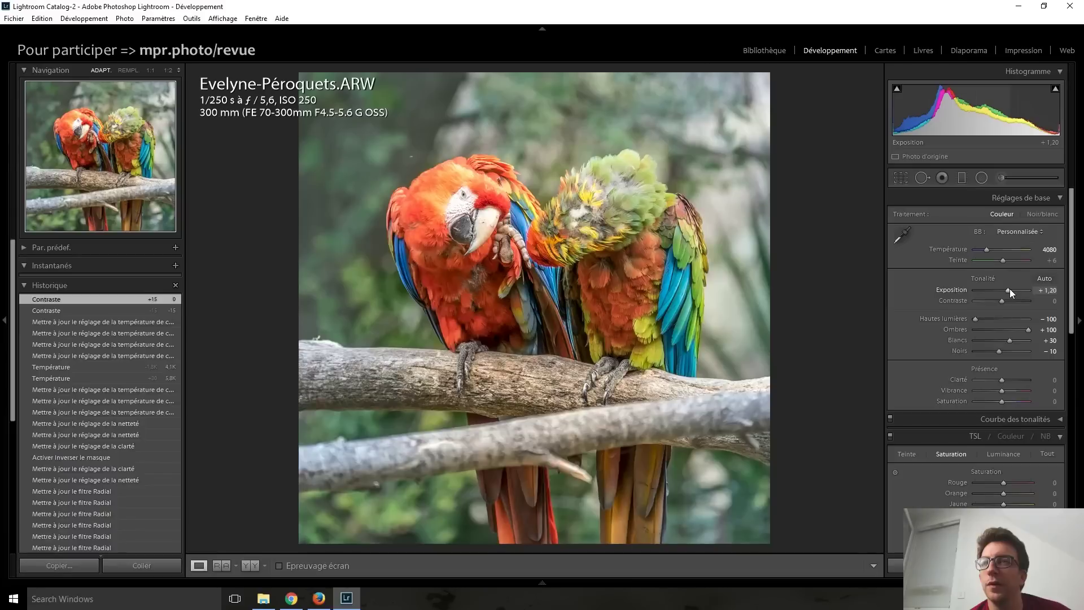
scroll(1009, 289, "down", 2)
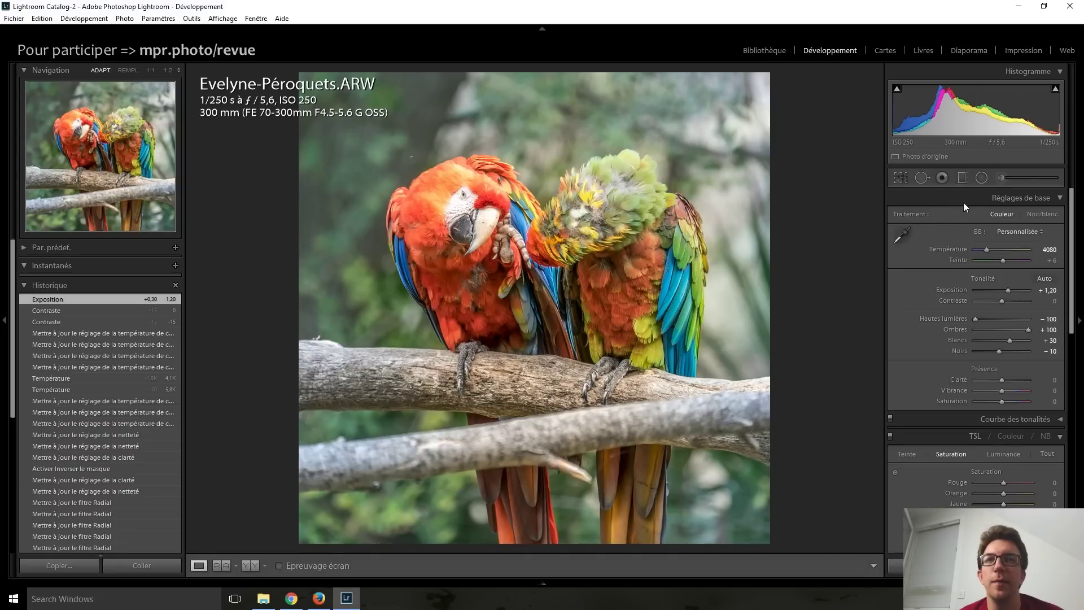
- Reselect the parrots' radial filter pin and switch to its mask brush in erase mode
left_click(981, 177)
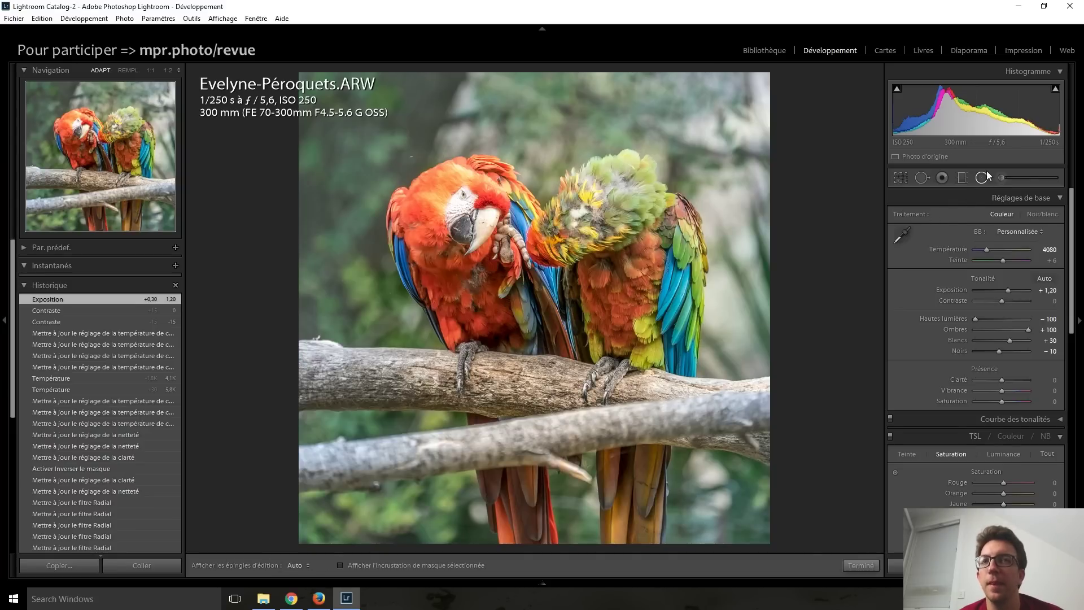
left_click(547, 334)
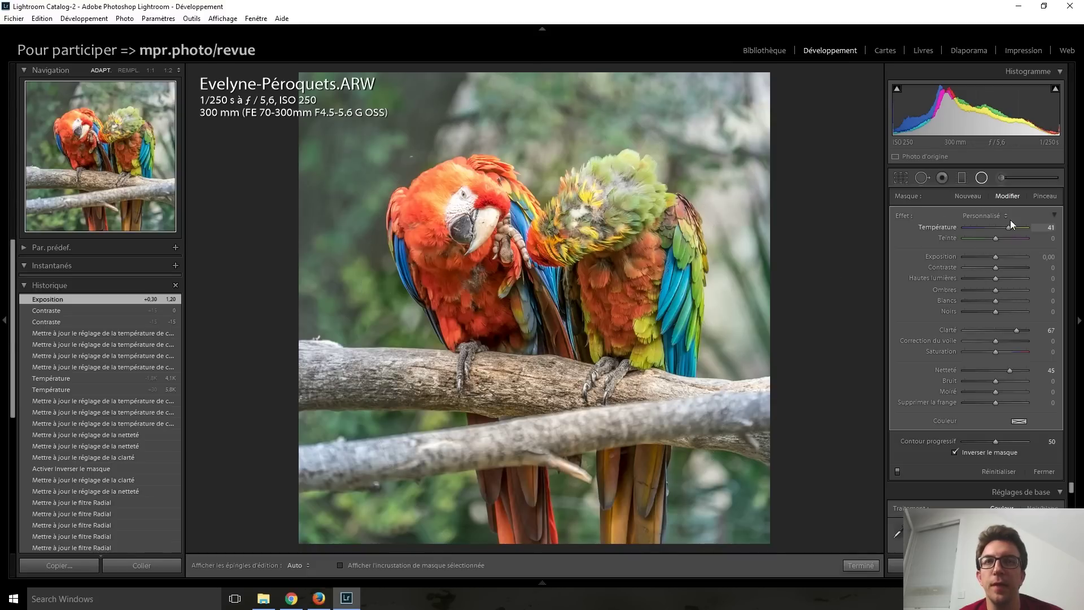
left_click(1045, 196)
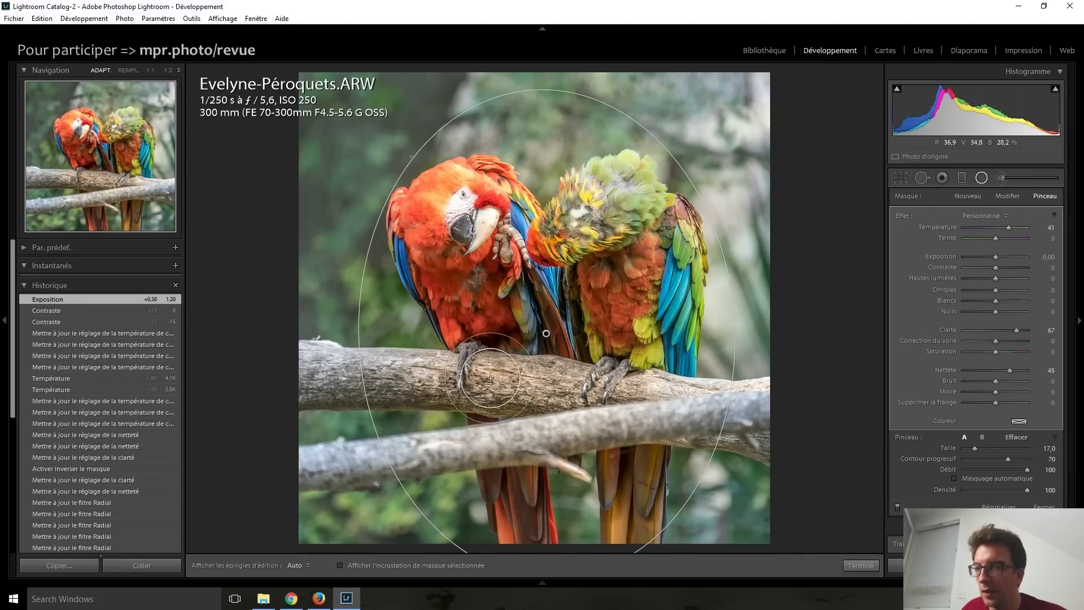
key("alt")
key("h")
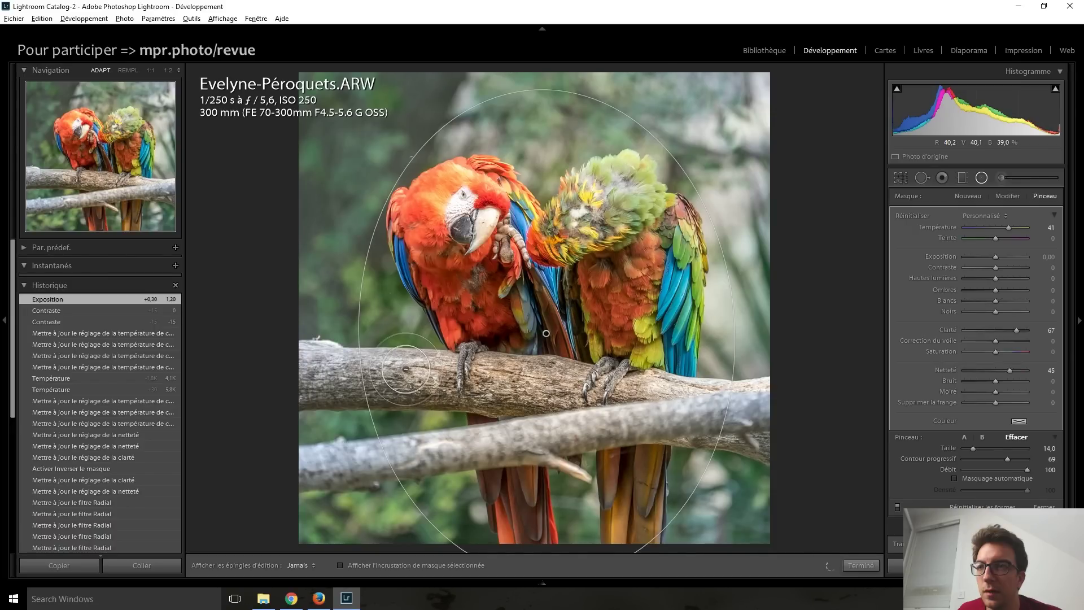
key("h")
key("h")
- Show the red mask overlay and erase the mask from the lower branch, down to brush size 8
key("bracketleft")
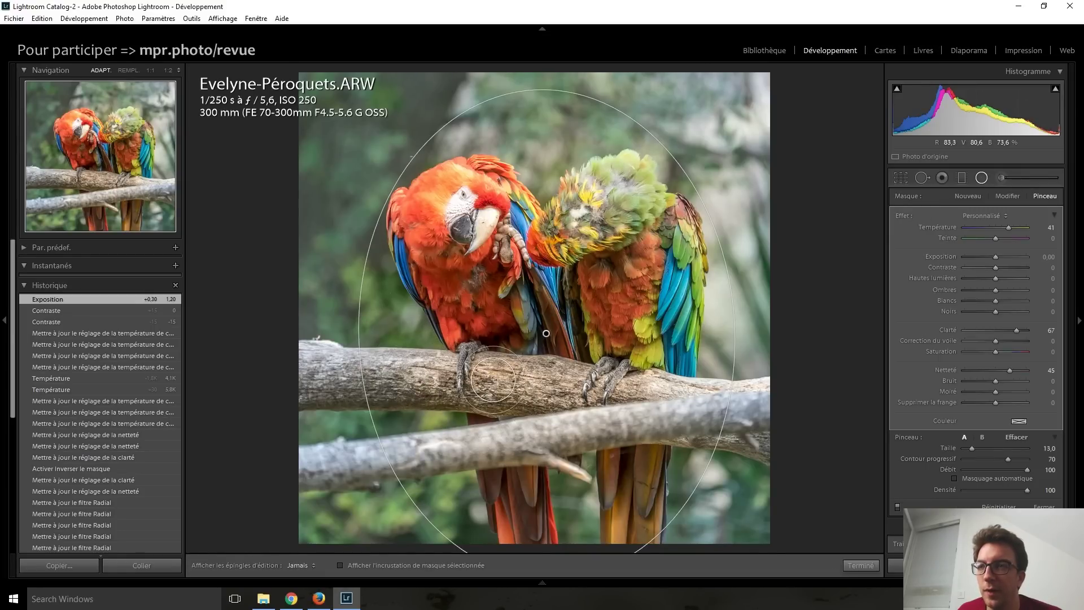
key("h")
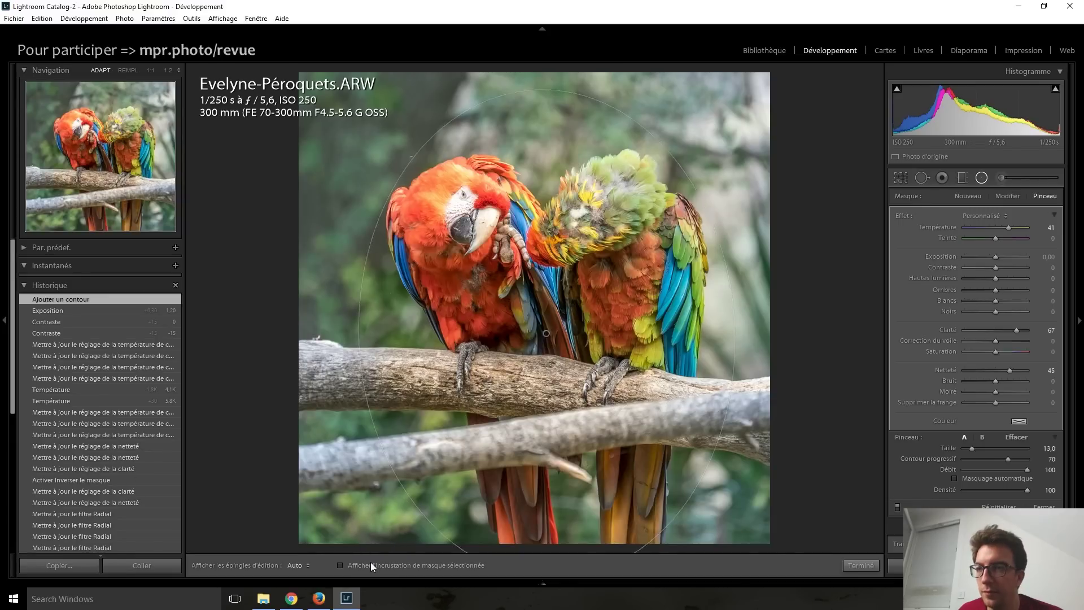
key("o")
key("bracketright")
key("h")
mouse_move(444, 376)
left_mouse_down()
mouse_move(426, 380)
mouse_move(752, 410)
left_mouse_up()
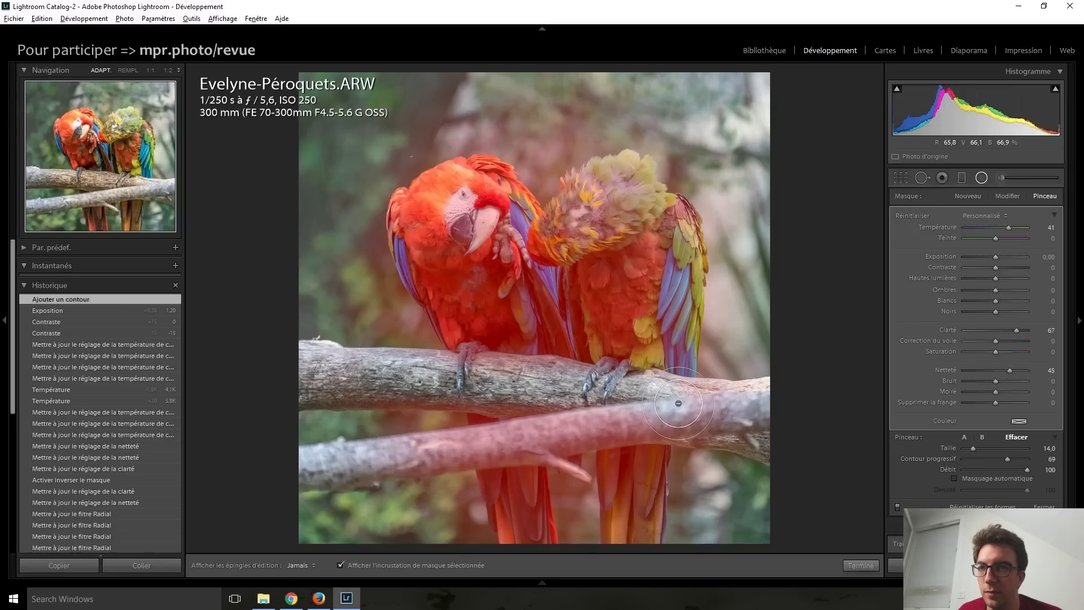
key("bracketleft")
key("bracketleft")
key("bracketleft")
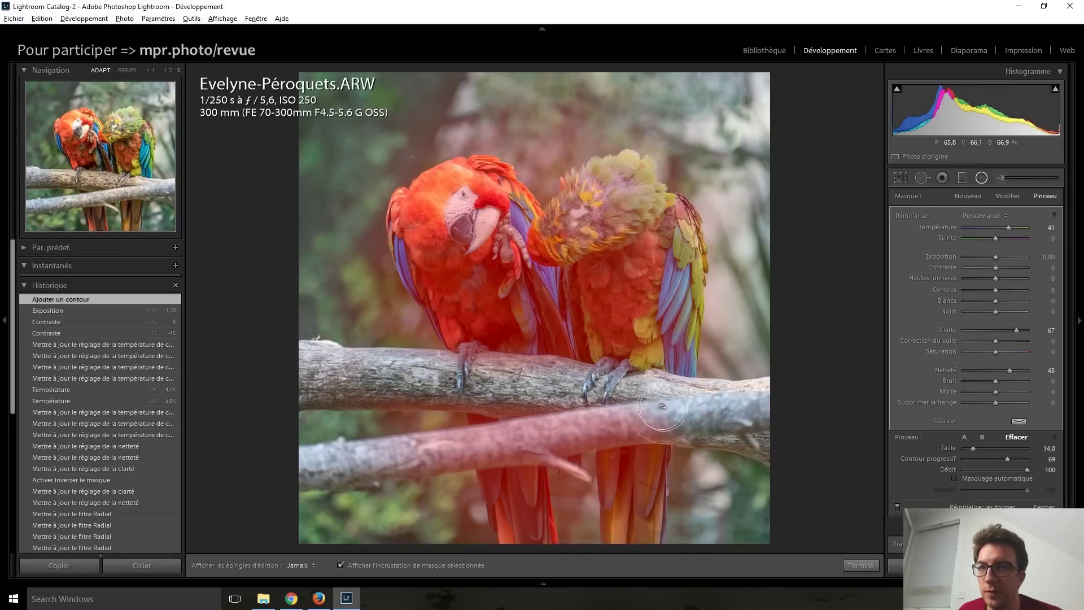
key("h")
key("bracketleft")
key("bracketleft")
key("bracketleft")
key("h")
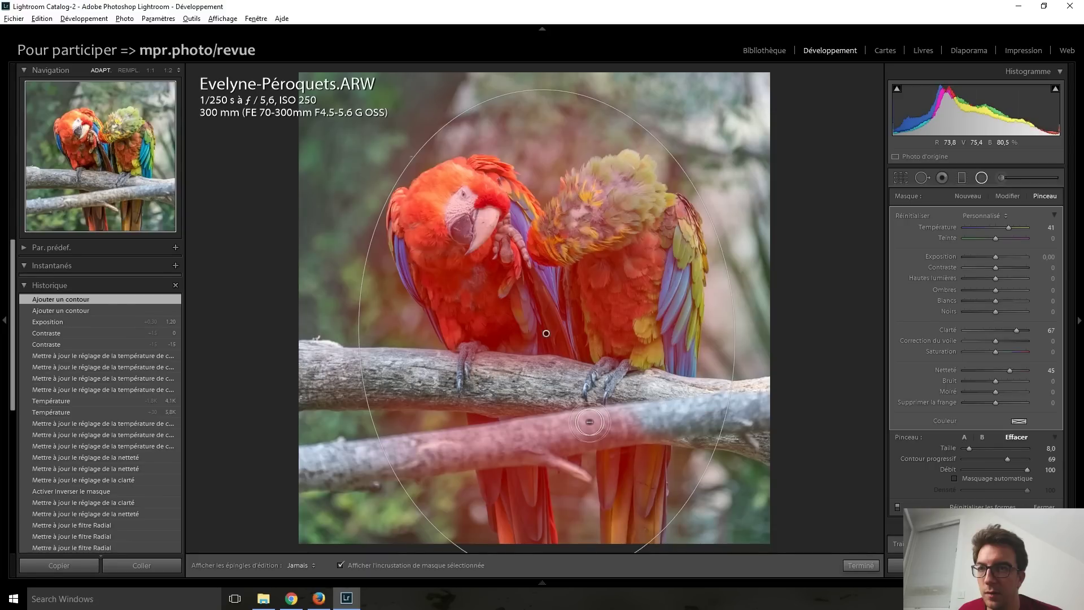
left_click_drag(590, 422, 569, 441)
key("shift+m")
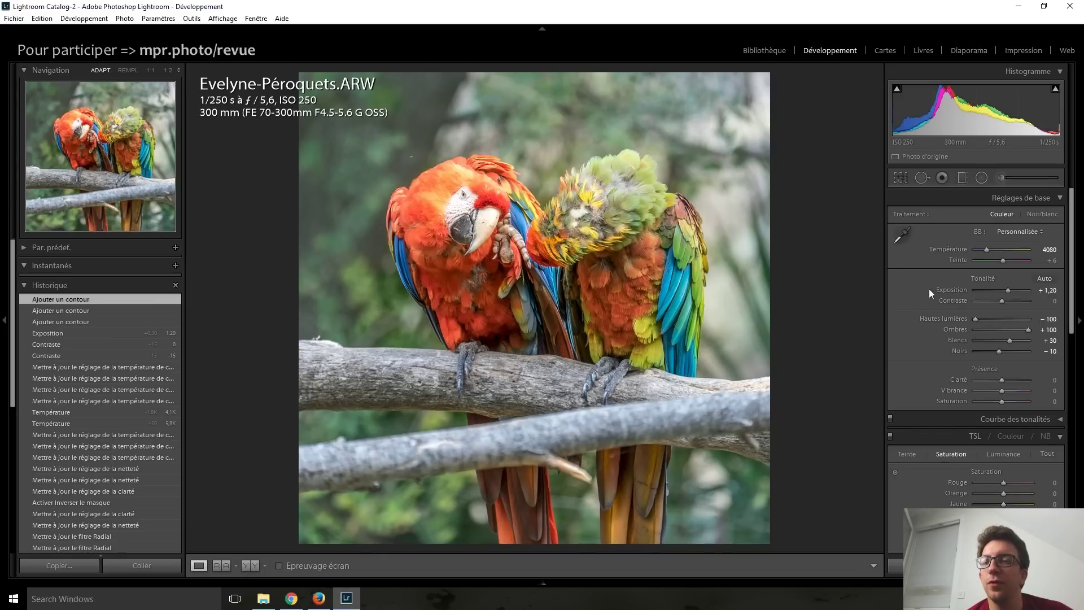
- Reselect the parrots' radial filter, hide its mask overlay, and set its Saturation to 65
left_click(983, 178)
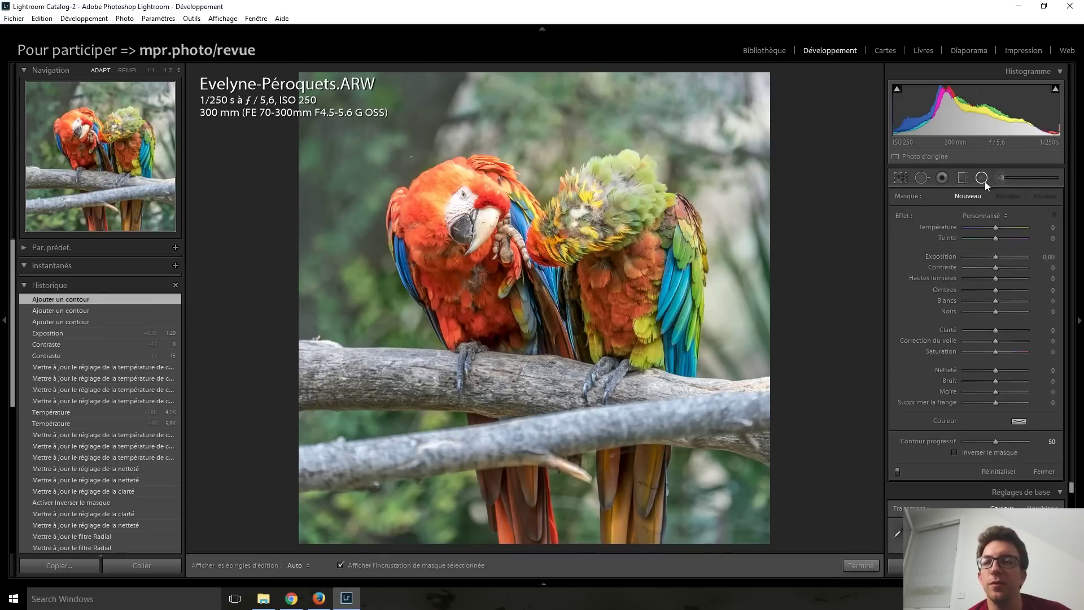
left_click(546, 333)
mouse_move(671, 339)
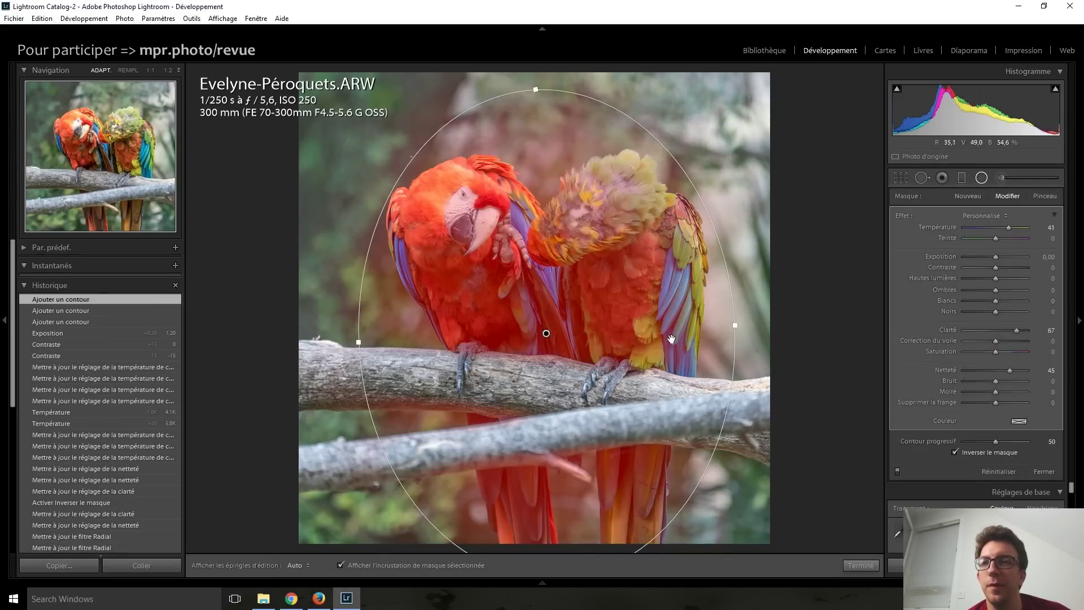
left_click(341, 564)
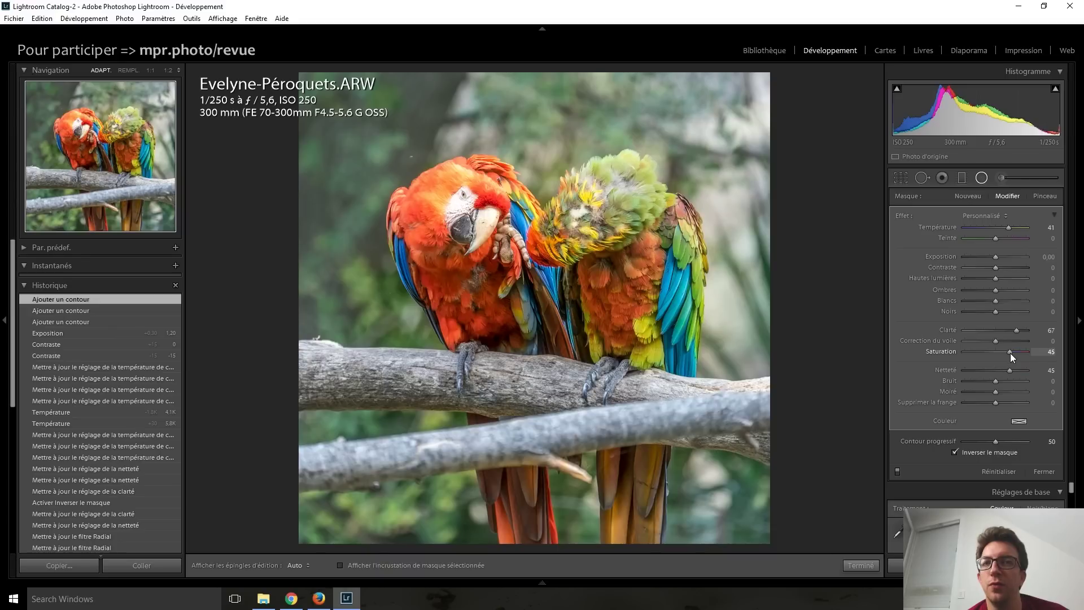
left_click_drag(1010, 353, 1019, 354)
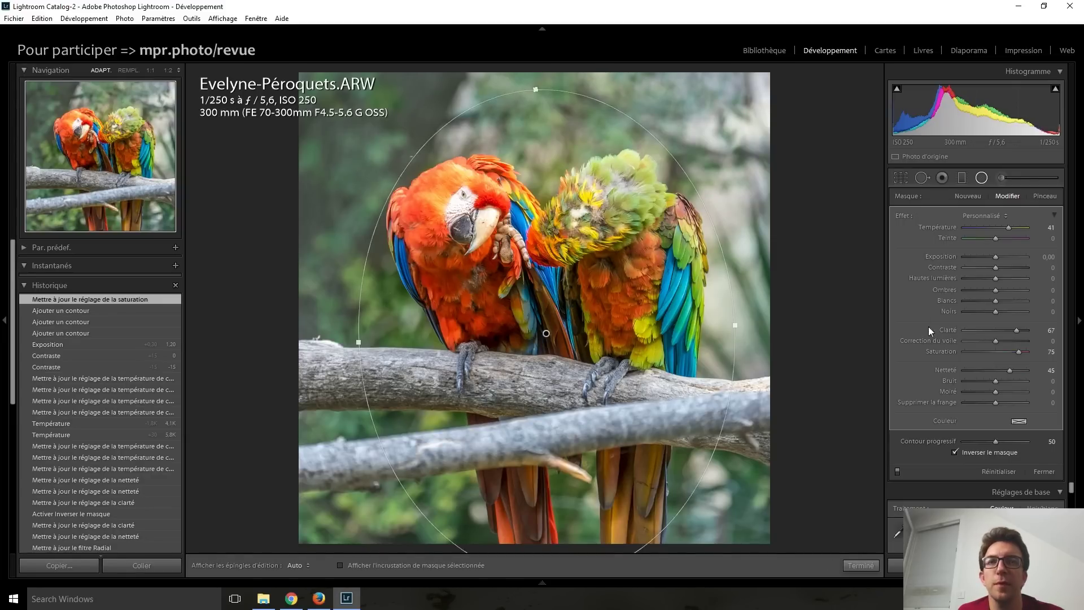
left_click_drag(1022, 354, 1015, 354)
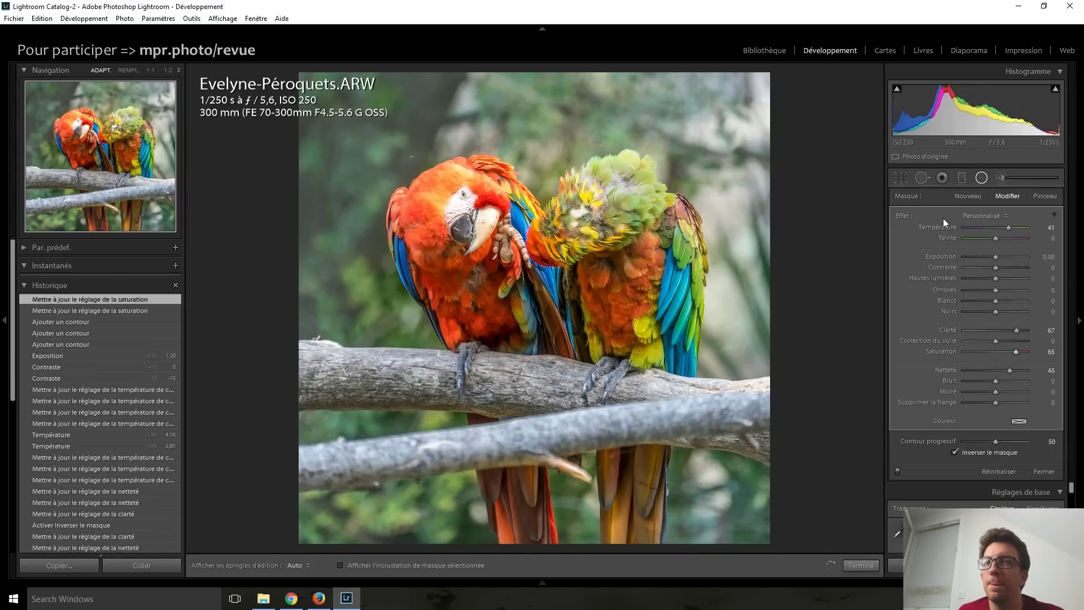
left_click(981, 178)
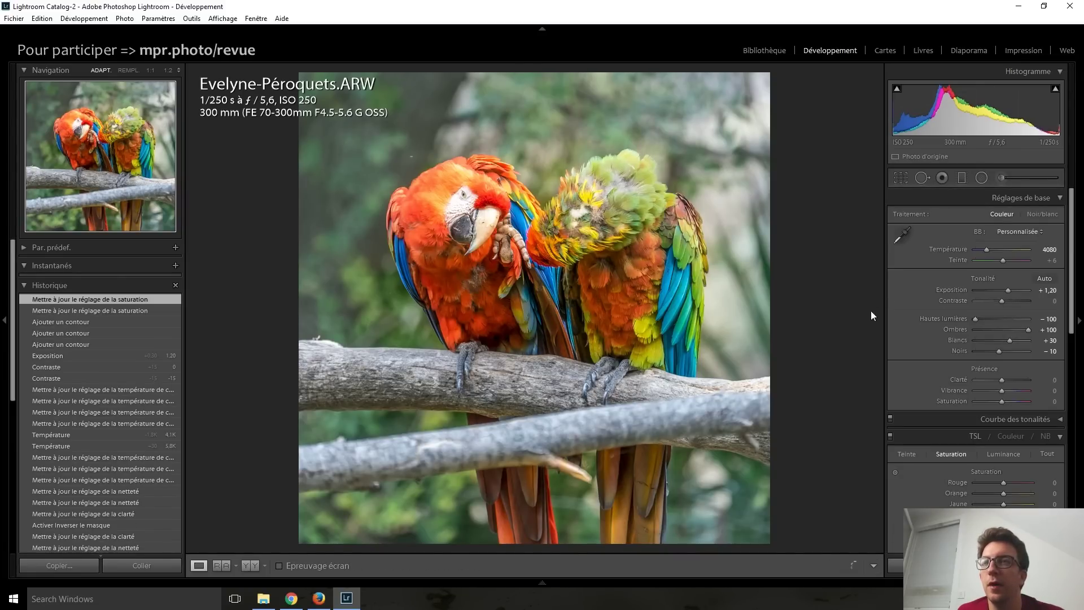
- Inspect the parrot photo at 1:1, including the green parrot's feathers, then fit it back
scroll(930, 360, "down", 5)
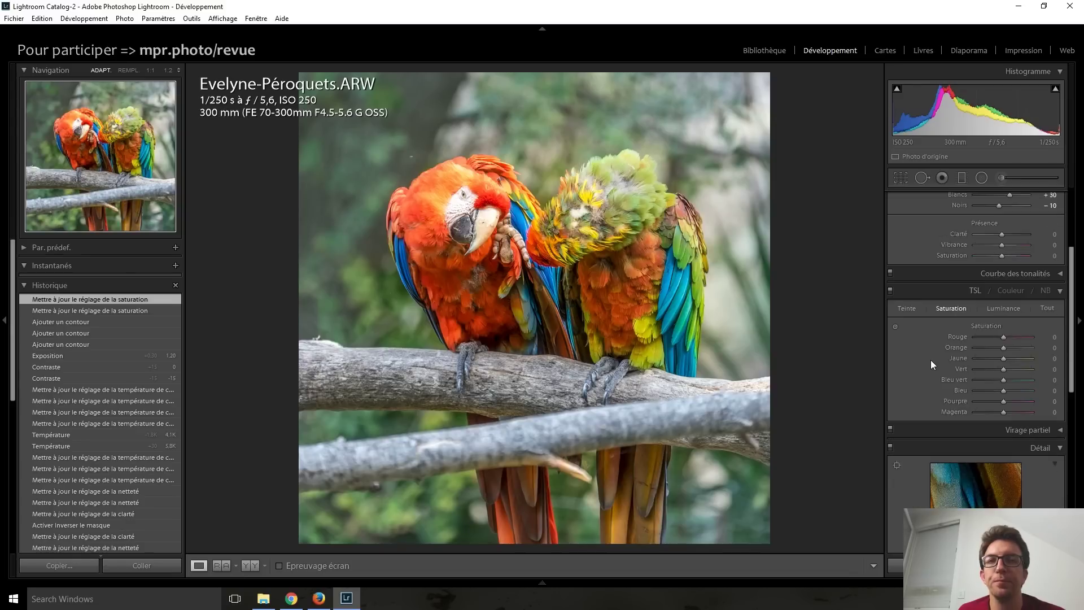
scroll(930, 360, "down", 5)
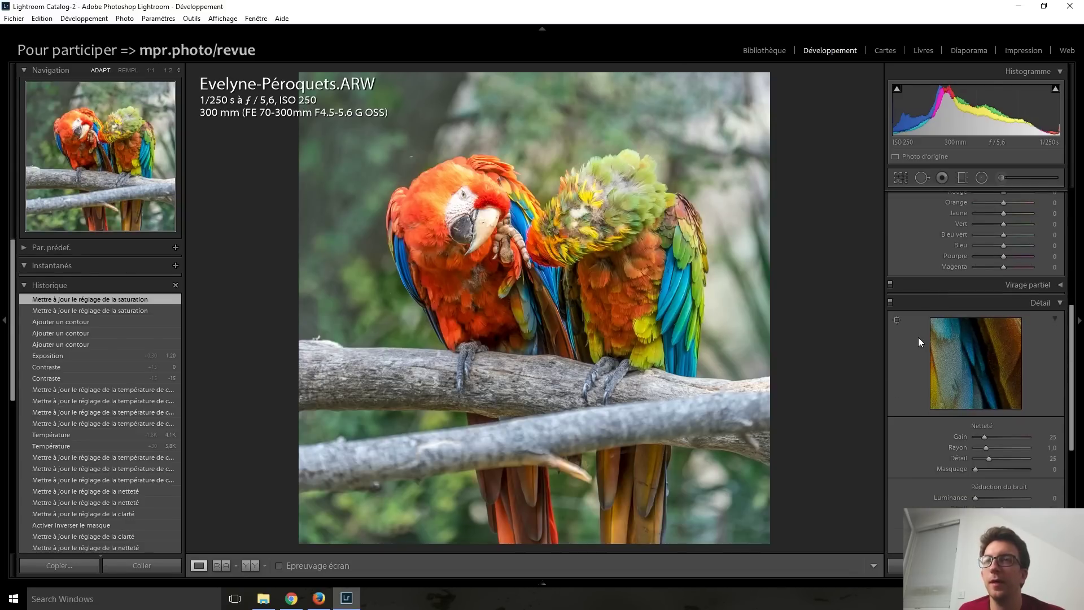
scroll(904, 330, "down", 3)
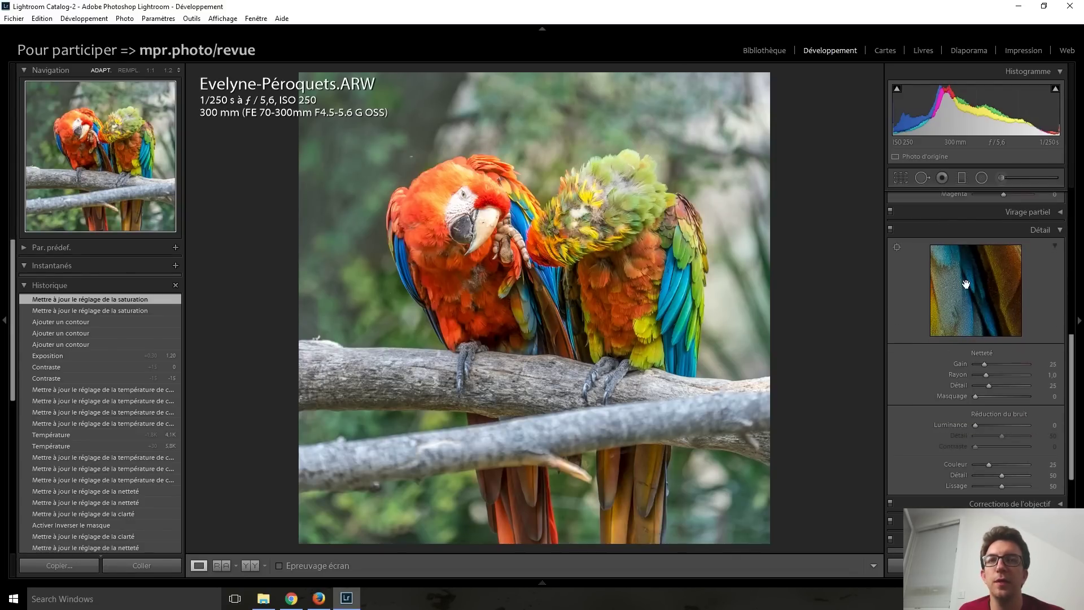
left_click(564, 276)
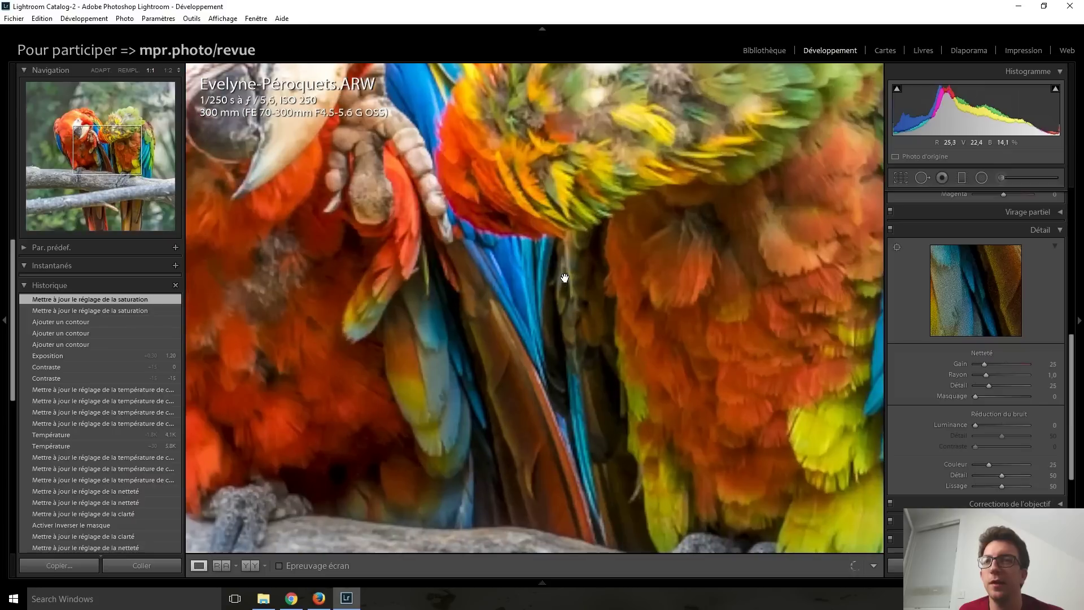
left_click(568, 181)
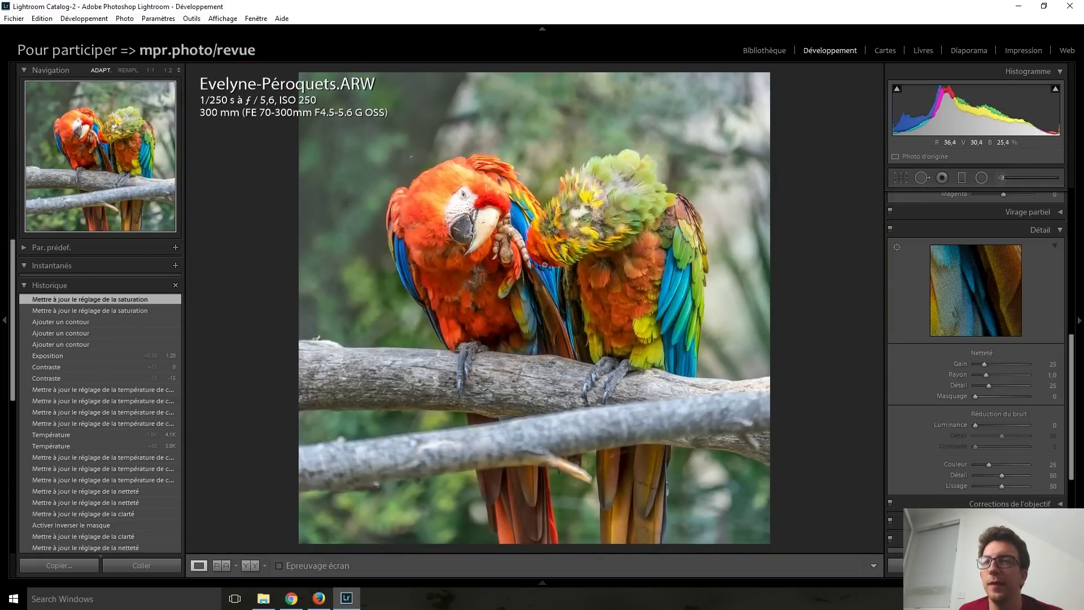
left_click(718, 170)
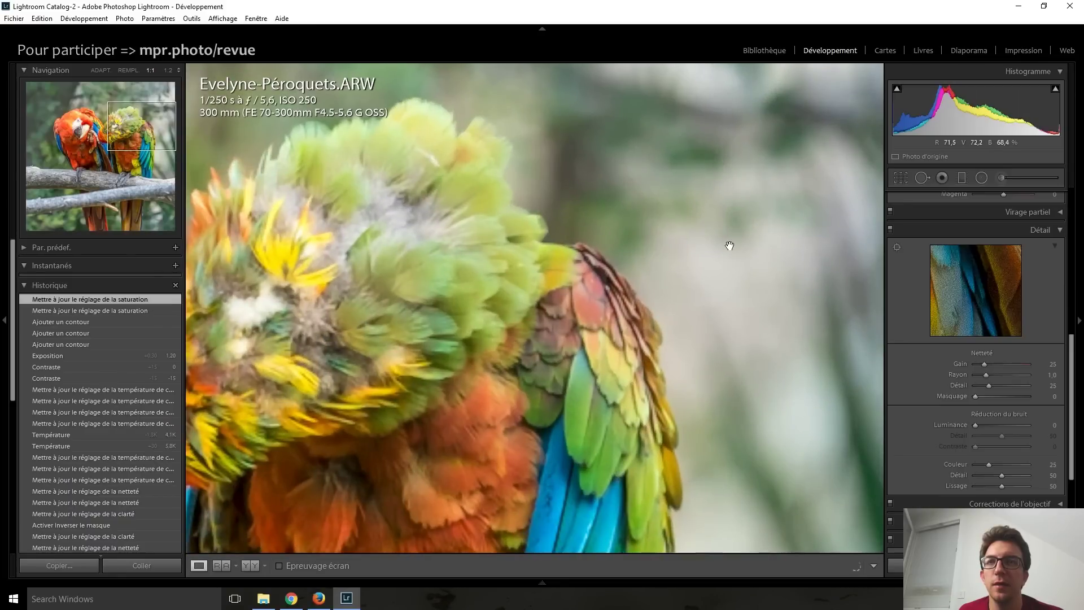
left_click(729, 246)
- Apply a post-crop vignette with Amount -15 in the Effects panel
scroll(904, 394, "down", 5)
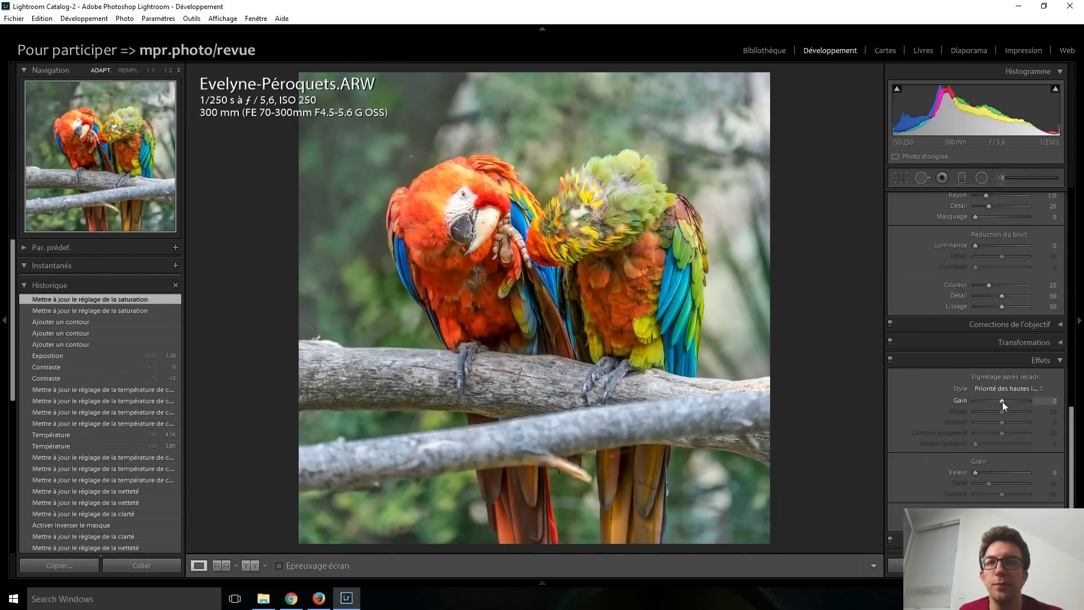
scroll(1001, 402, "down", 3)
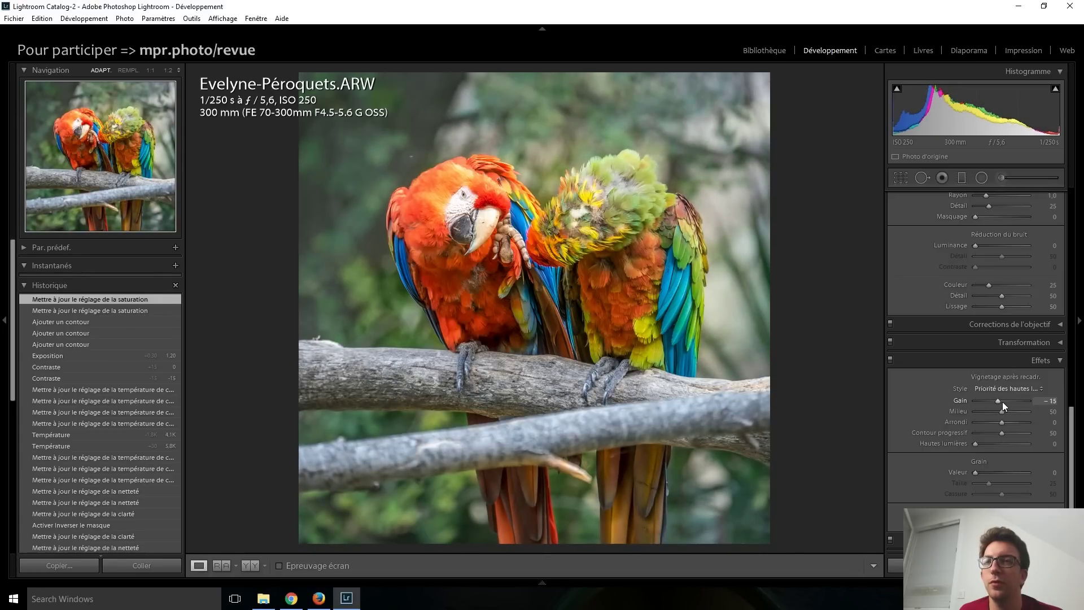
scroll(923, 435, "up", 5)
scroll(923, 436, "up", 5)
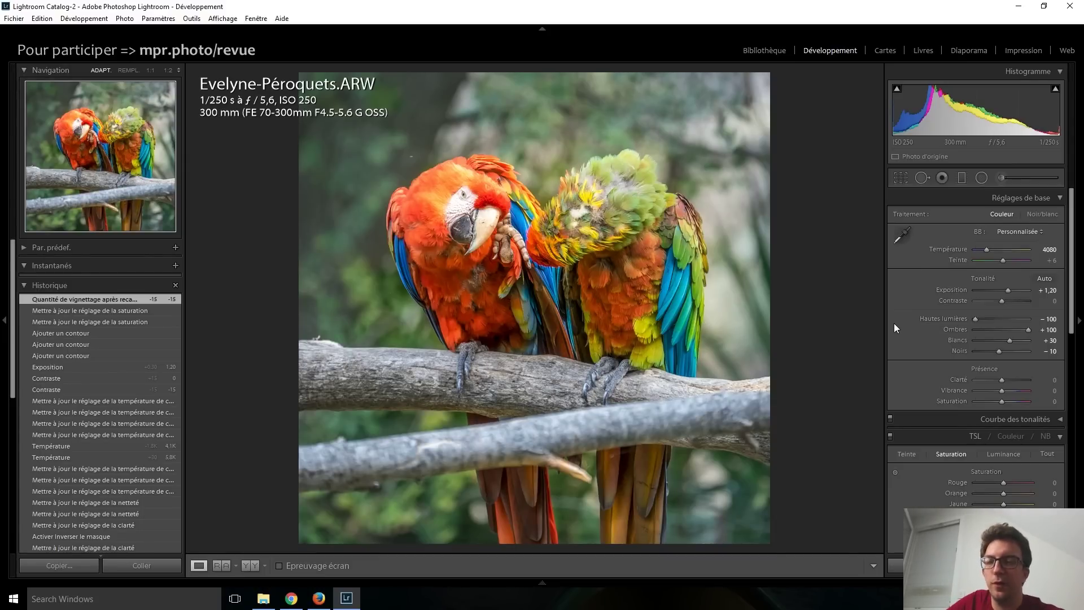
- Compare the edited raw parrot photo against its original JPEG
key("Right")
key("Left")
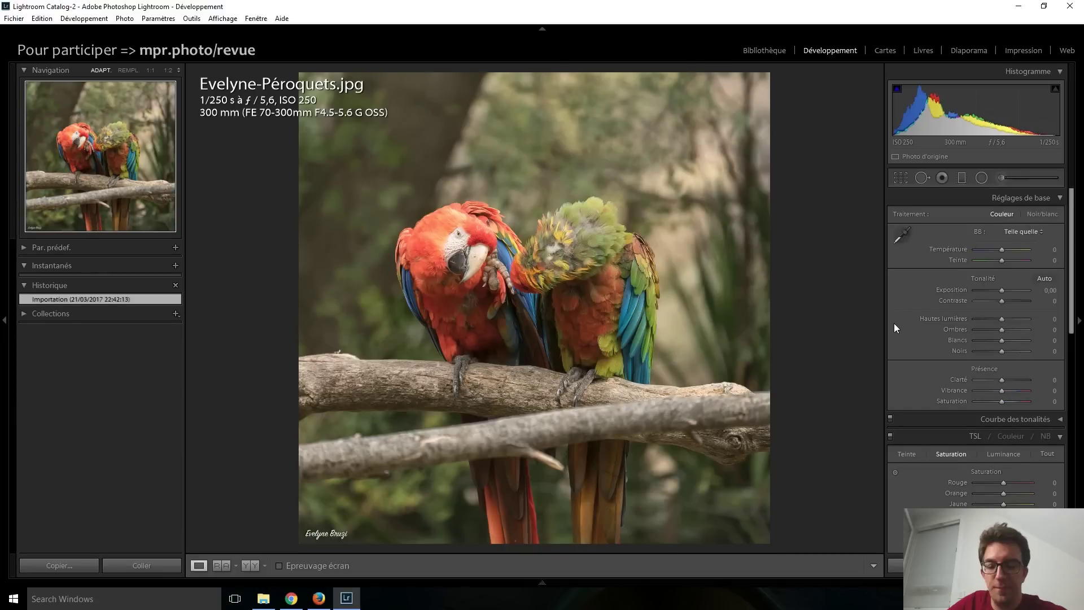
key("Right")
key("Right")
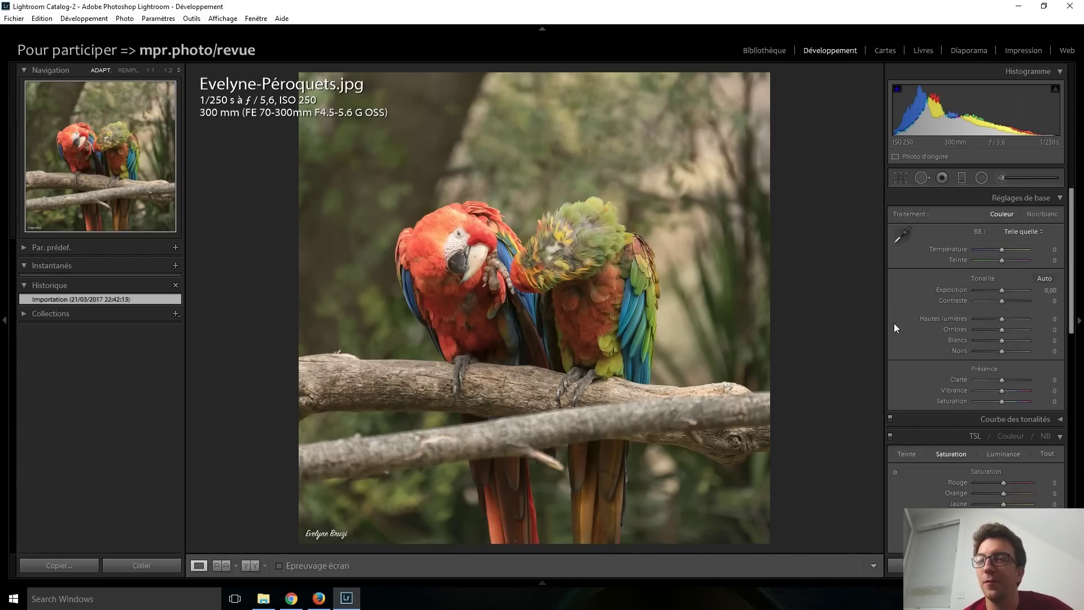
key("Left")
key("Right")
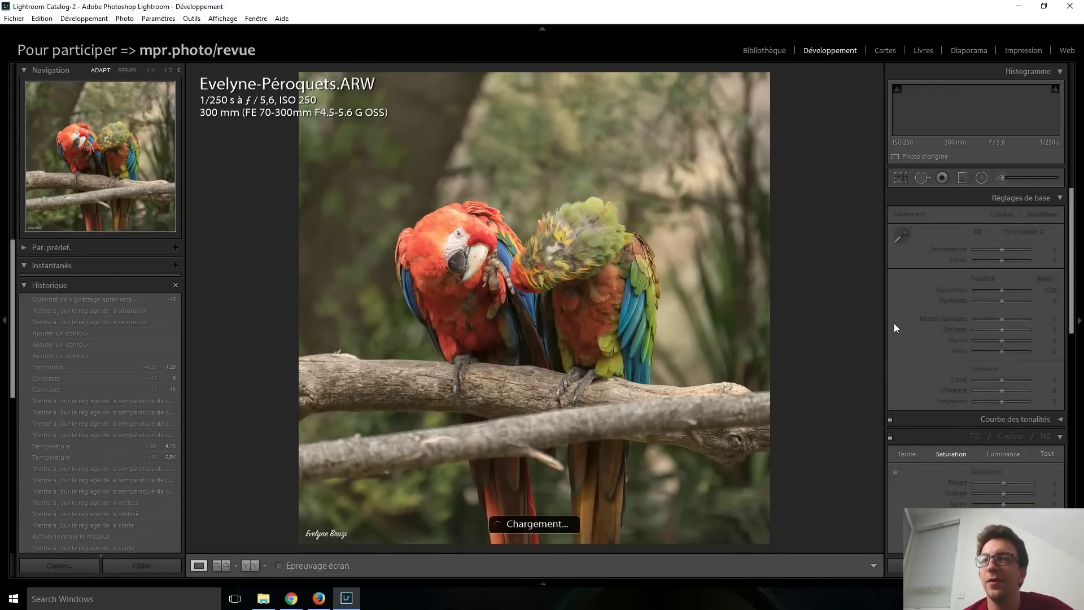
key("Left")
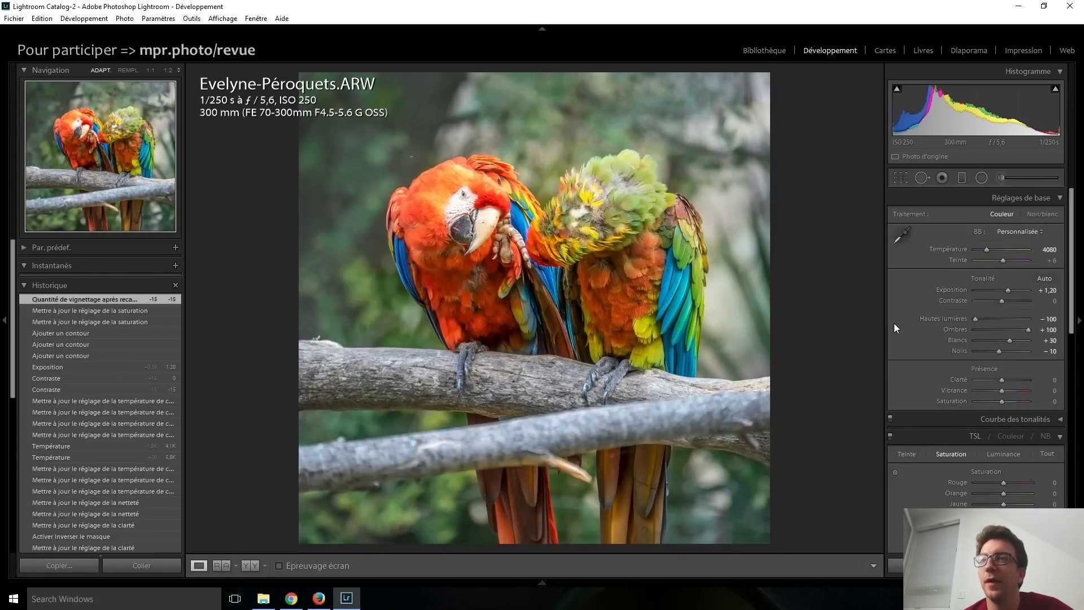
key("Right")
key("Left")
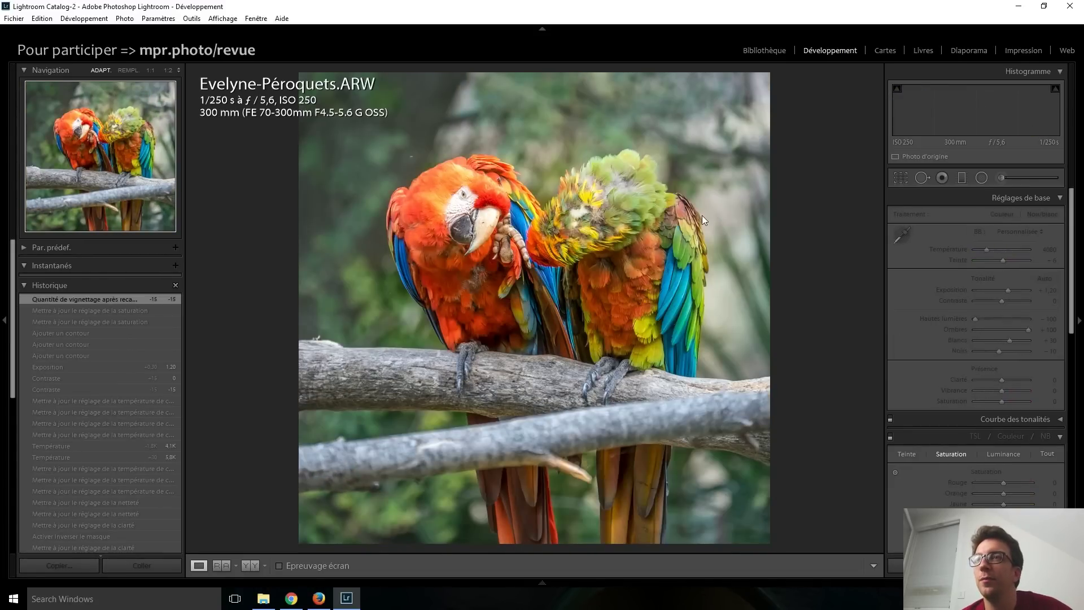
- Remove a spot from the blurred background above the red parrot at 1:1 zoom
left_click(415, 147)
left_click_drag(410, 197, 462, 272)
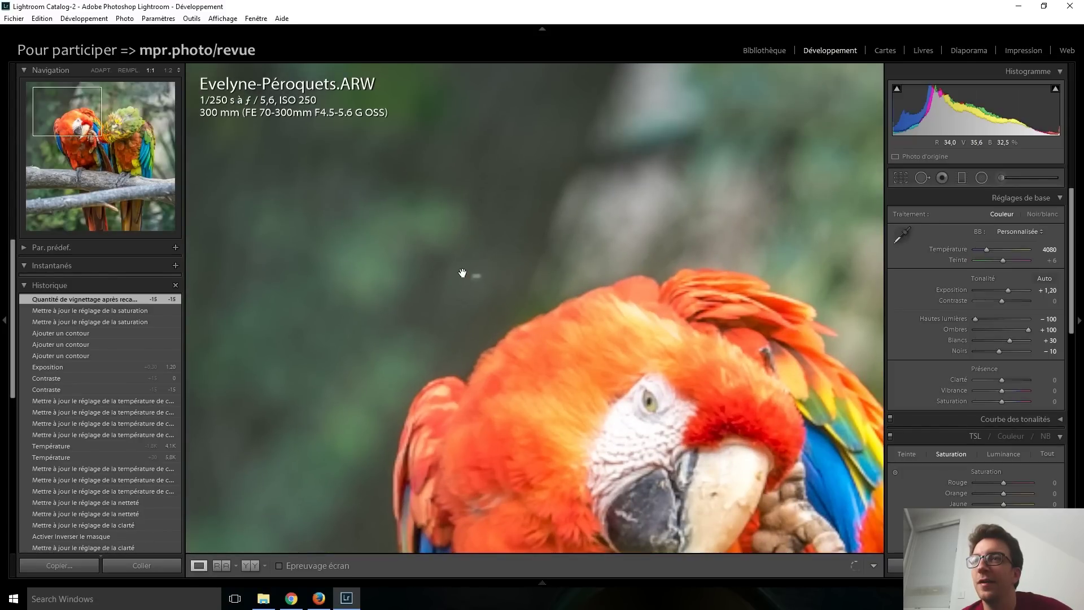
key("q")
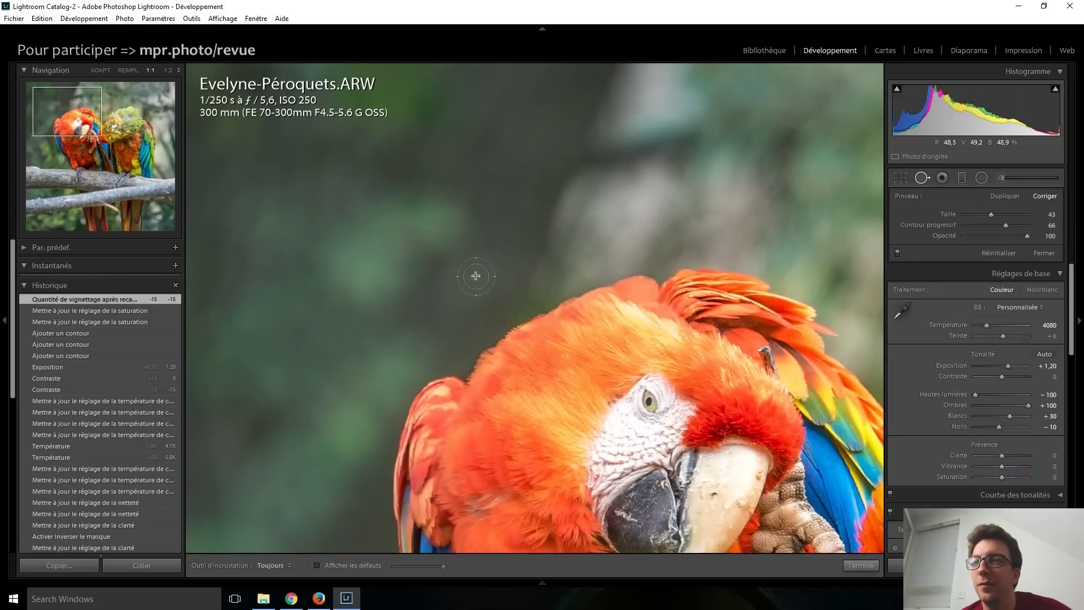
left_click(475, 276)
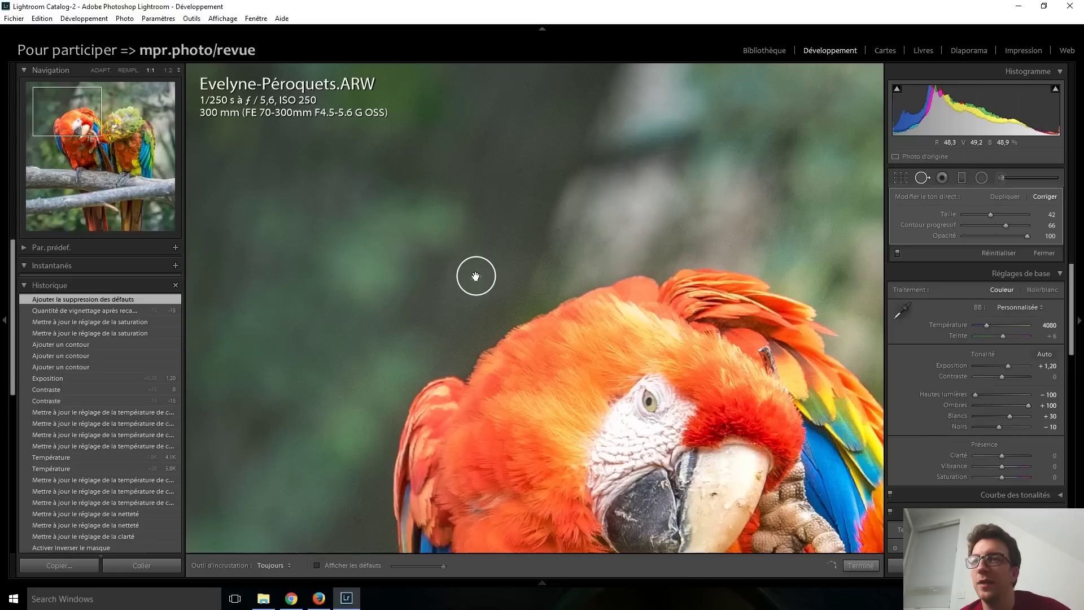
key("q")
key("z")
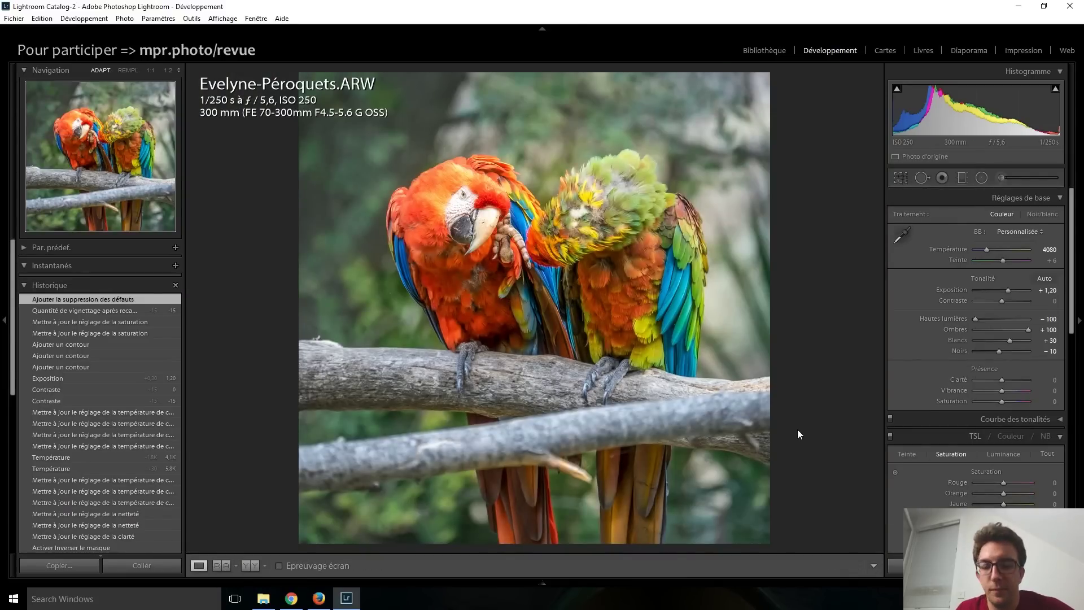
- Compare with the original JPEG again, then move on to the beach photo Théo.CR2
key("Right")
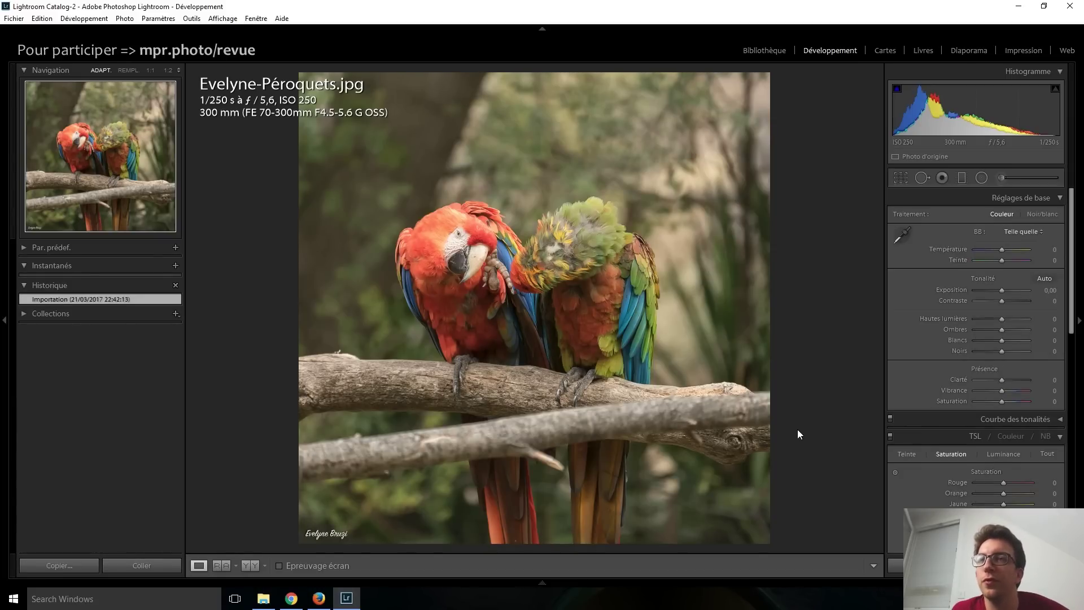
key("Right")
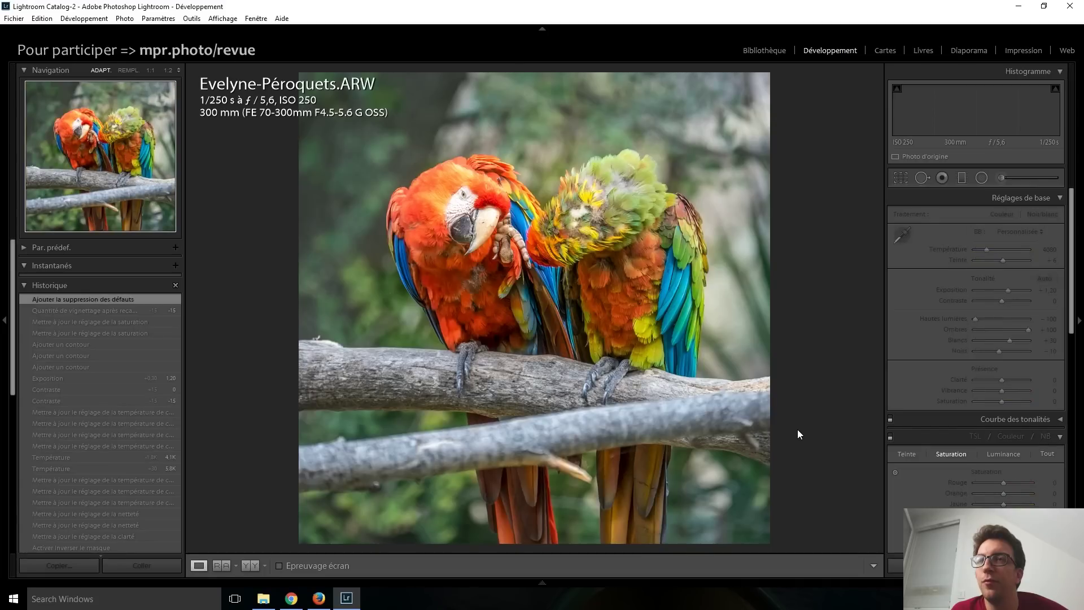
key("Left")
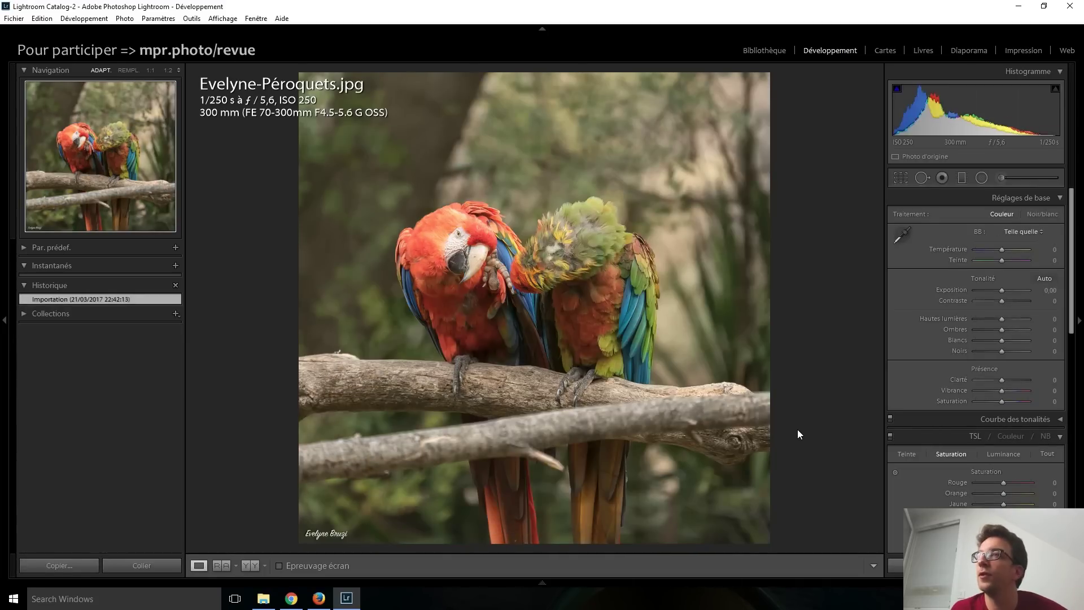
key("Left")
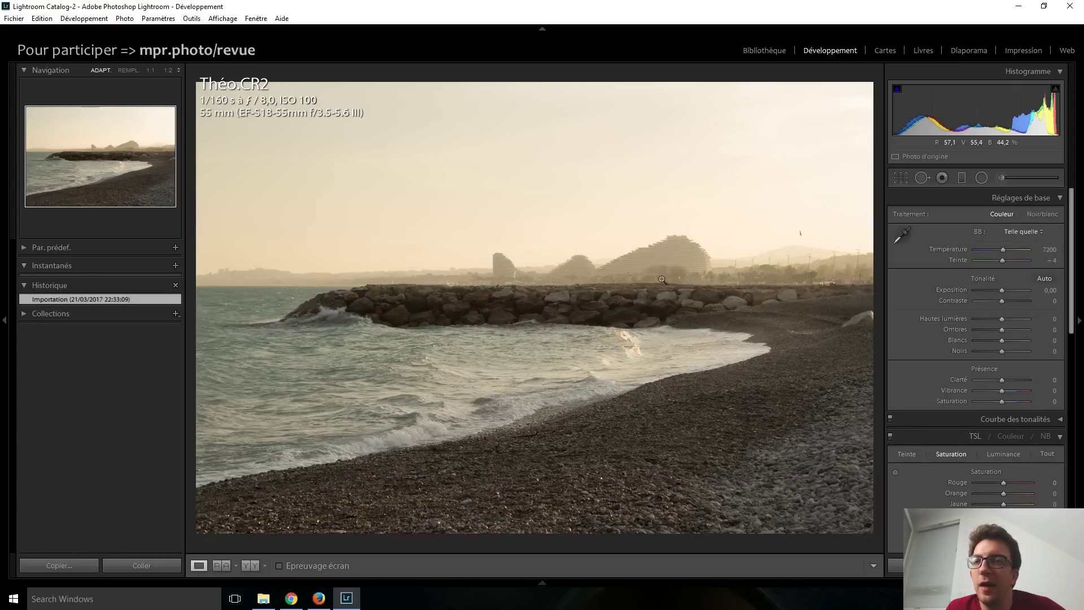
- Zoom to 1:1 on the beach photo's distant buildings, then fit it back in view
left_click(523, 264)
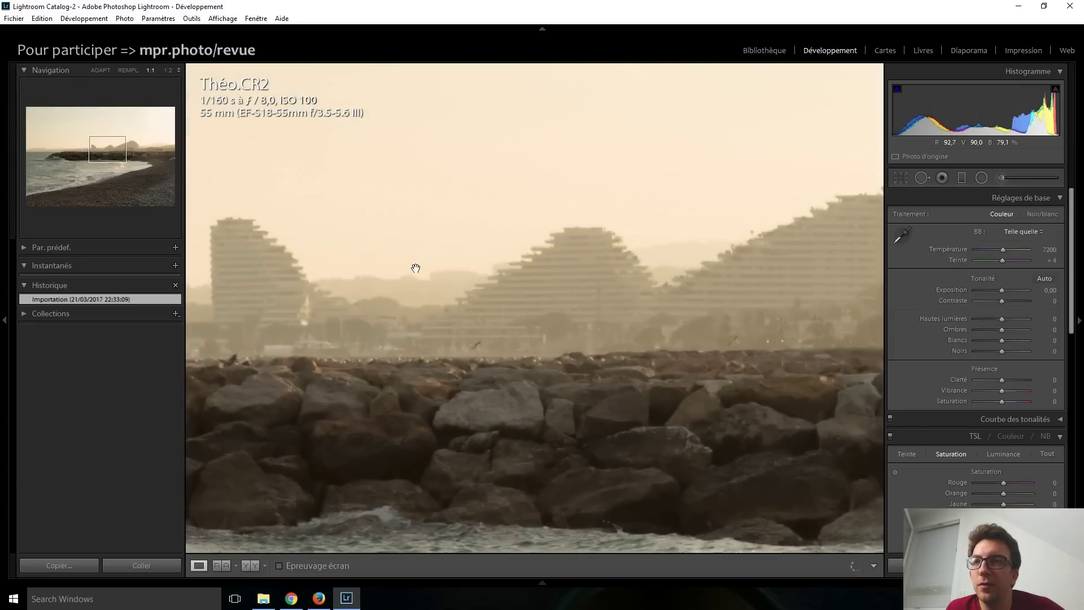
left_click(583, 288)
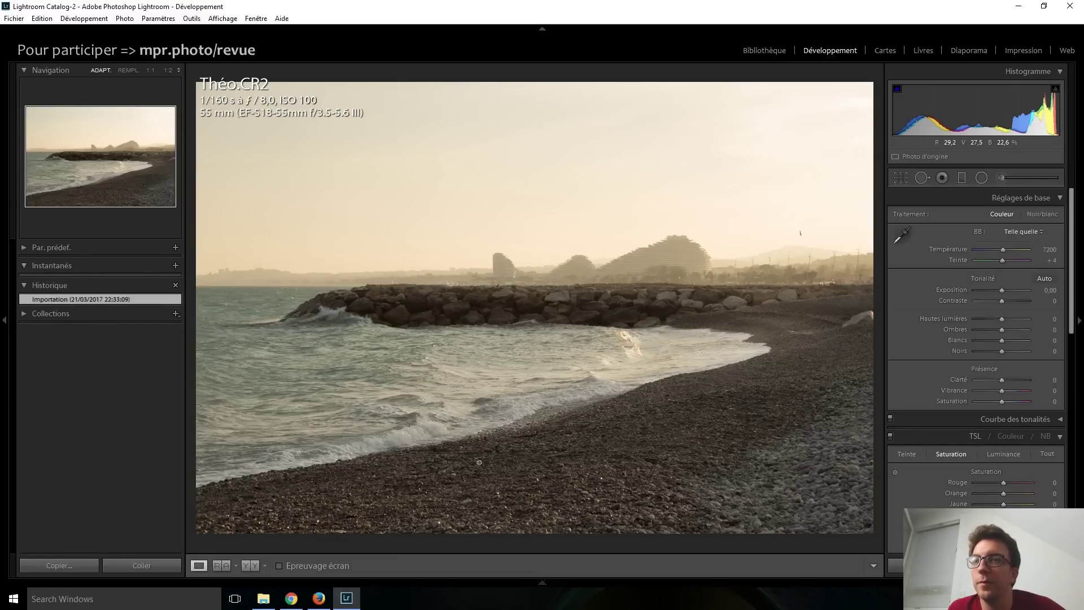
- Straighten the beach photo along the jetty line with the crop tool's level tool
left_click(899, 176)
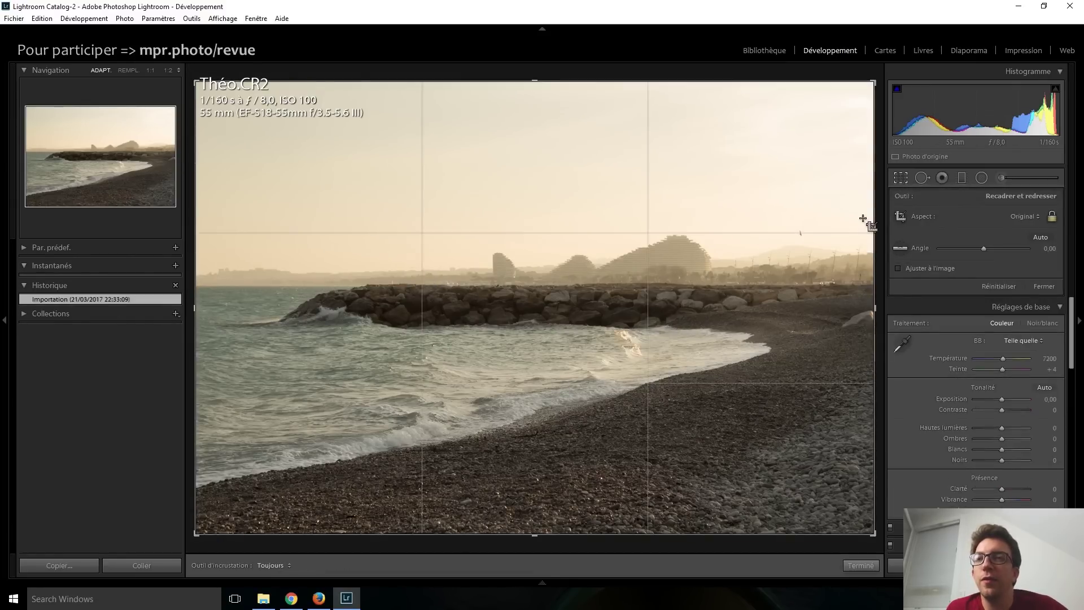
left_click(902, 248)
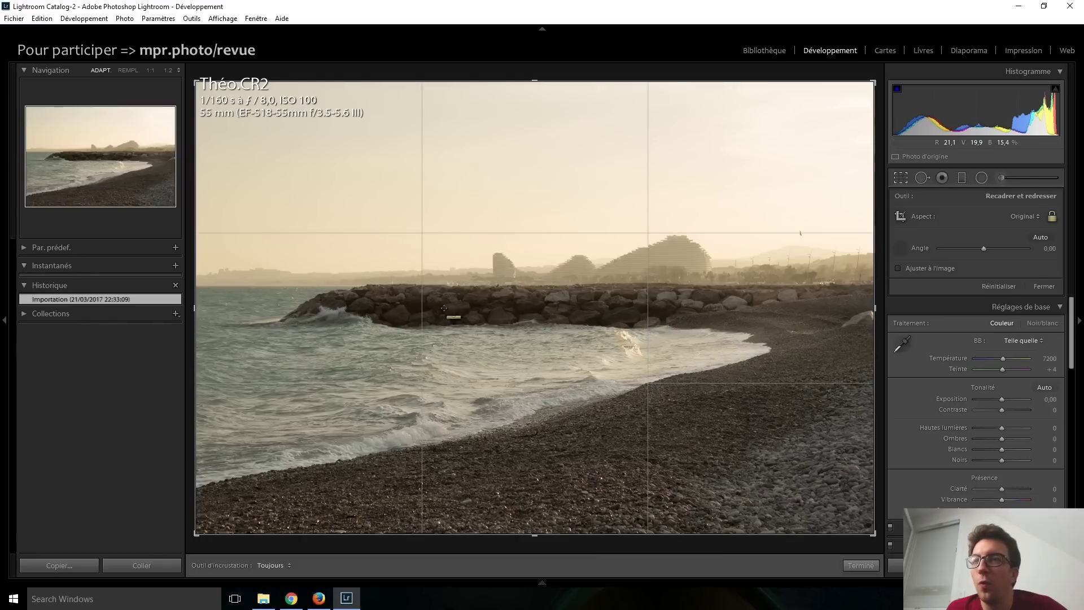
left_click_drag(214, 285, 811, 287)
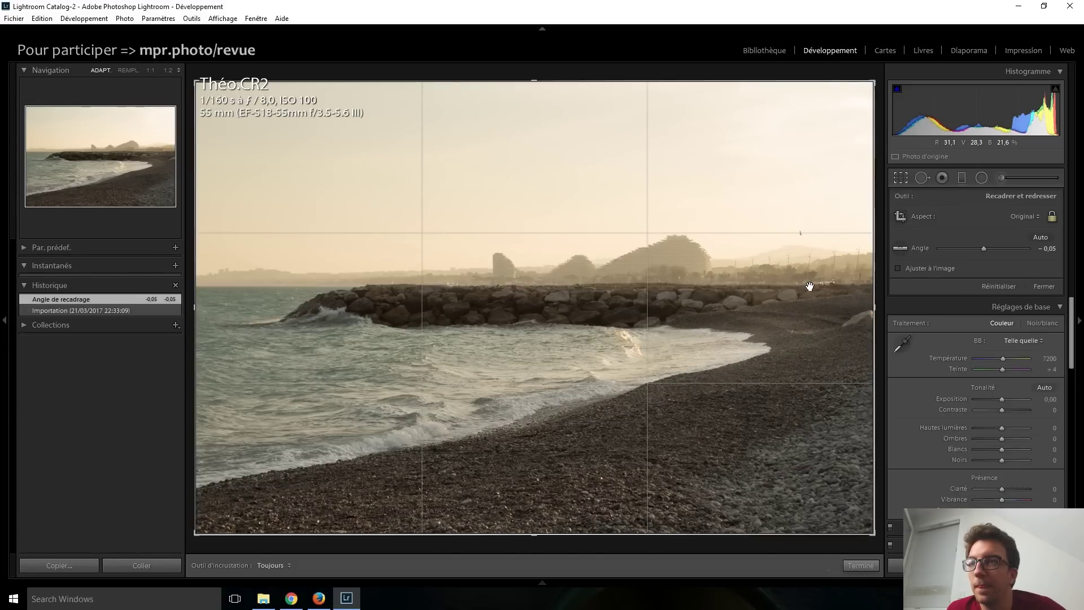
key("r")
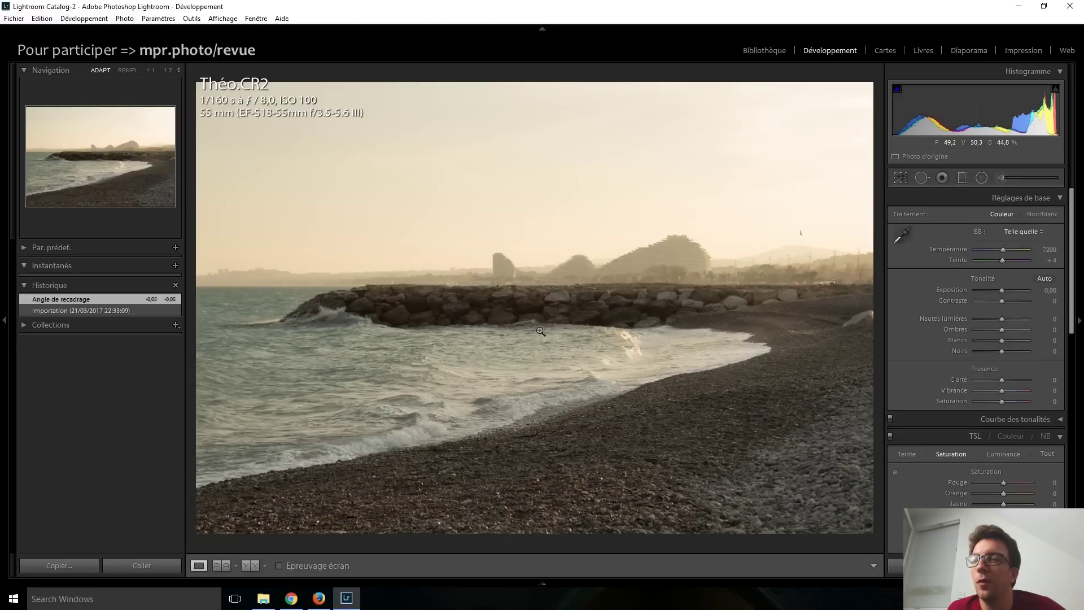
- Crop the beach photo to a 16 x 9 ratio and reposition it in the frame
left_click(900, 179)
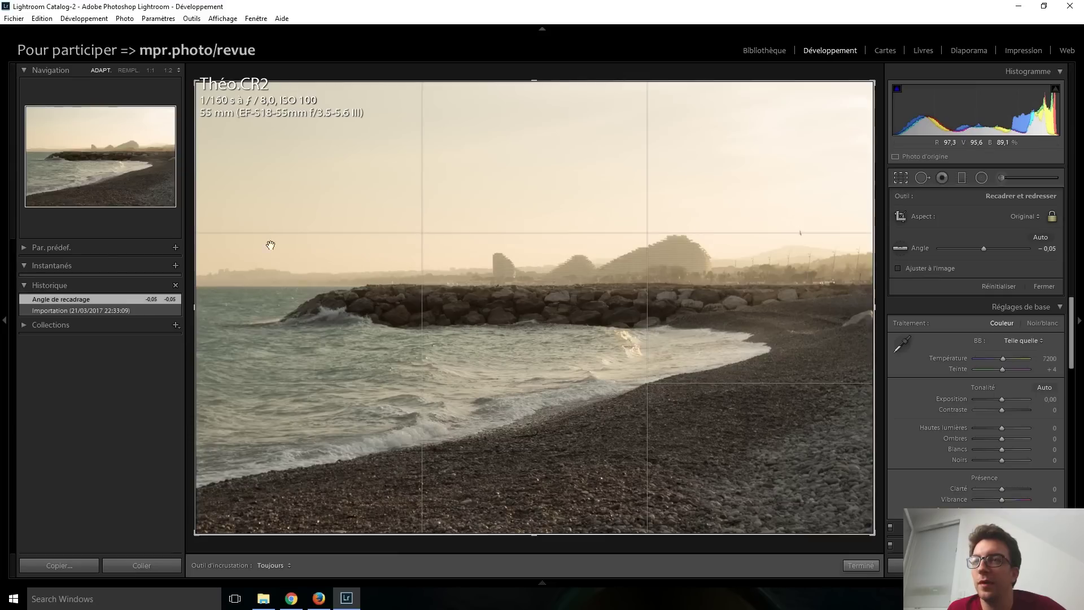
left_click(1033, 213)
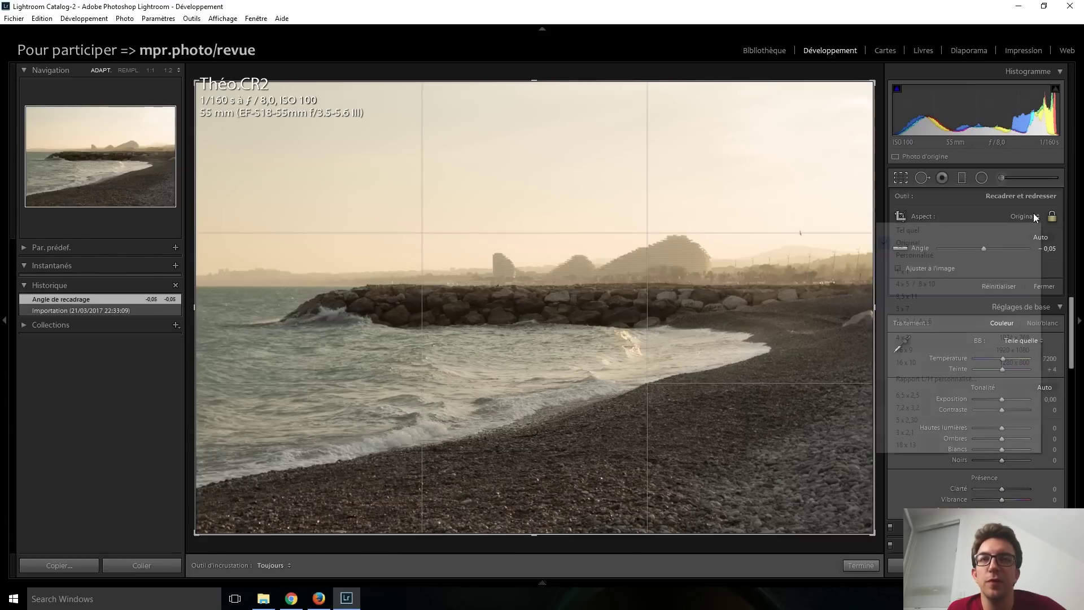
left_click(920, 345)
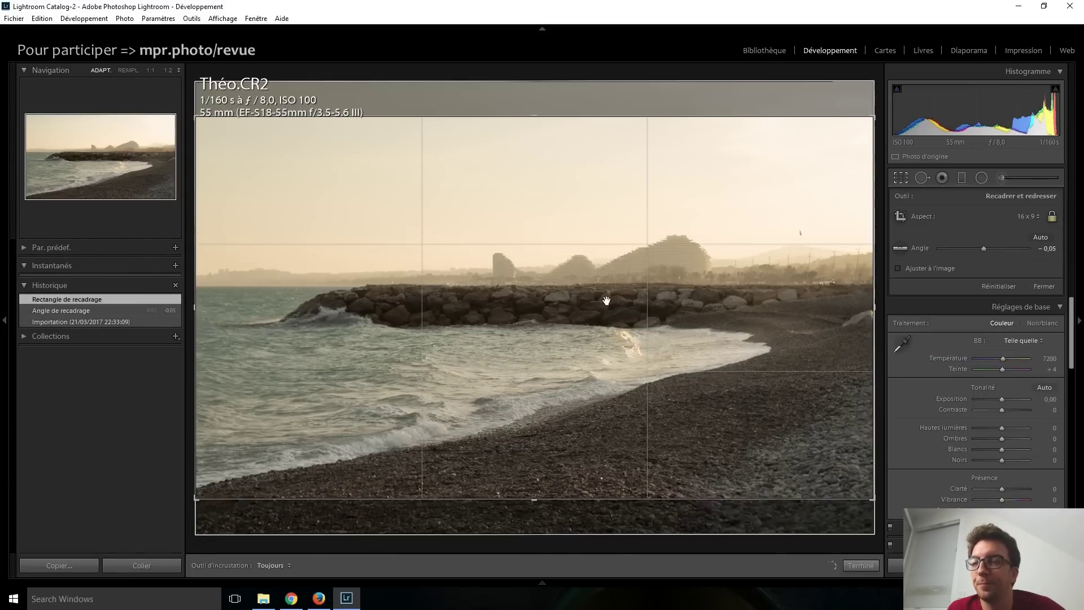
left_click_drag(453, 305, 461, 262)
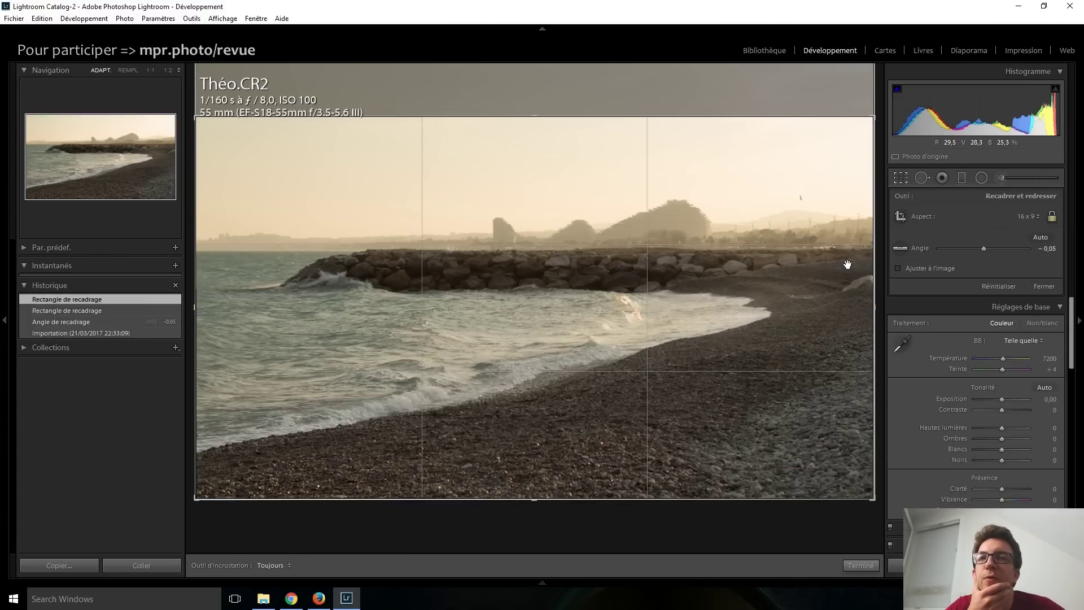
key("Return")
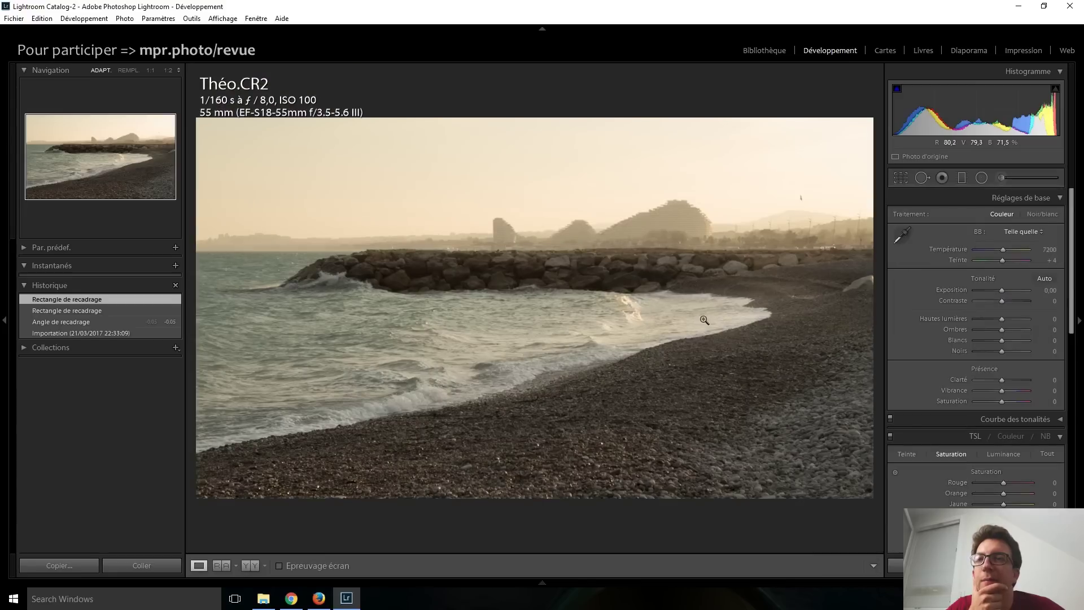
- Pan across the cropped beach photo at 1:1 to inspect detail
left_click(854, 240)
left_click_drag(862, 344, 671, 275)
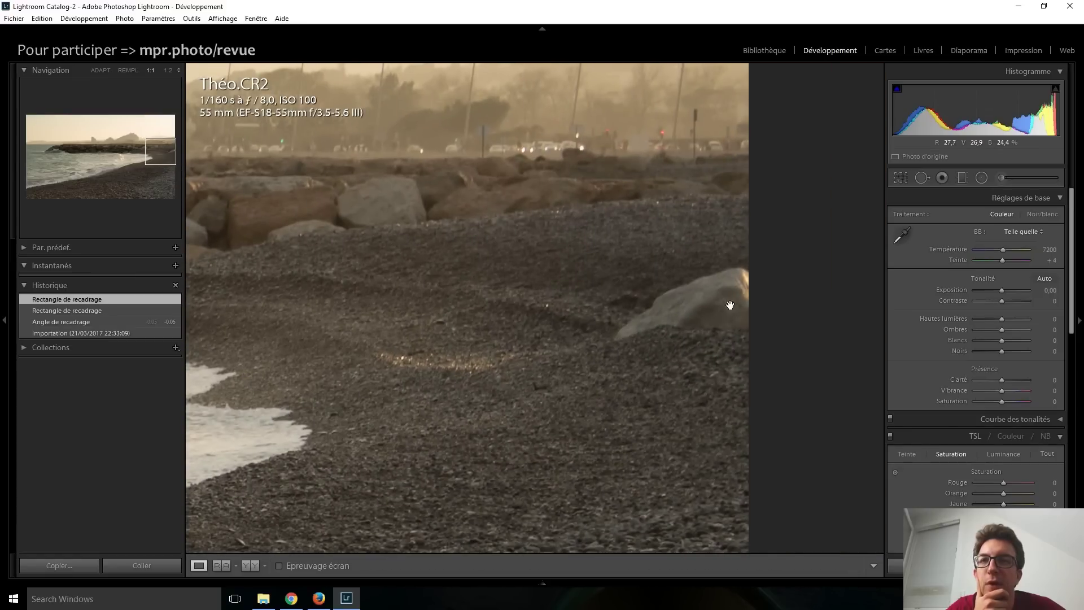
left_click_drag(574, 250, 722, 366)
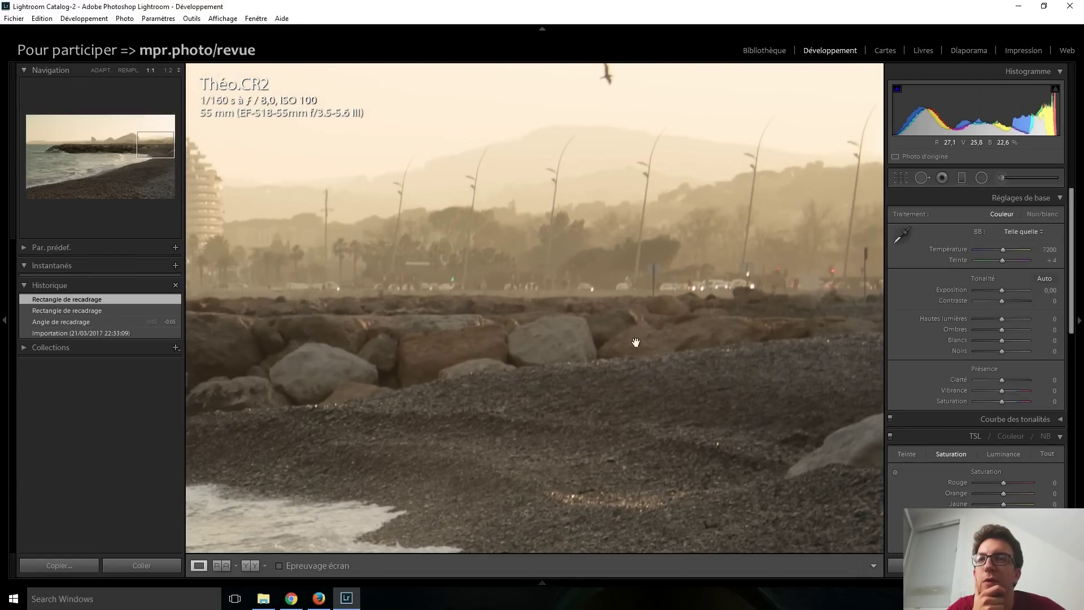
left_click_drag(635, 342, 677, 323)
mouse_move(596, 324)
left_mouse_down()
mouse_move(573, 335)
mouse_move(721, 307)
left_mouse_up()
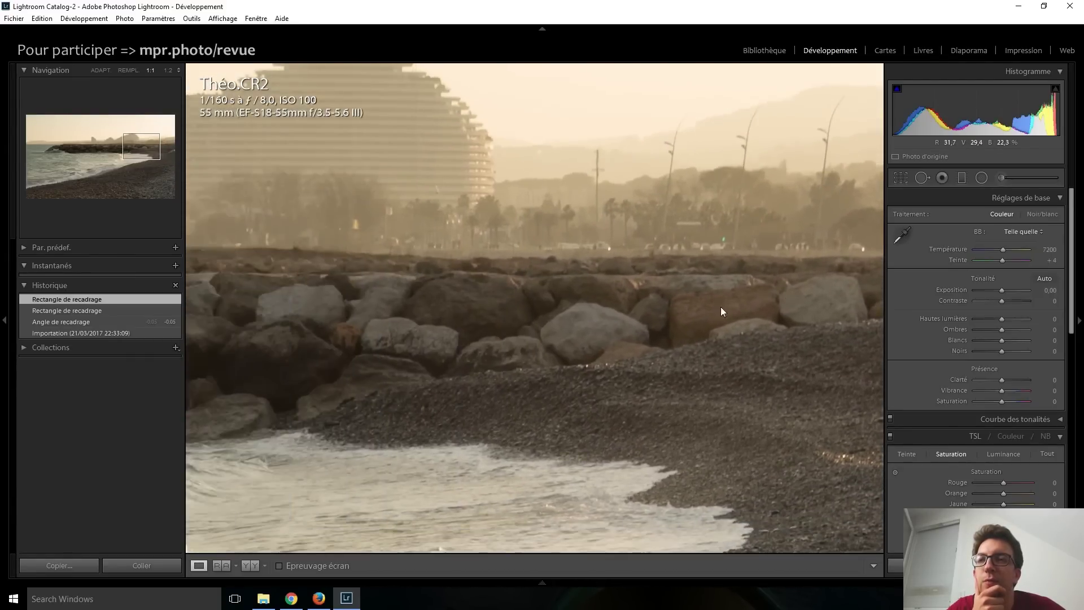
left_click(720, 306)
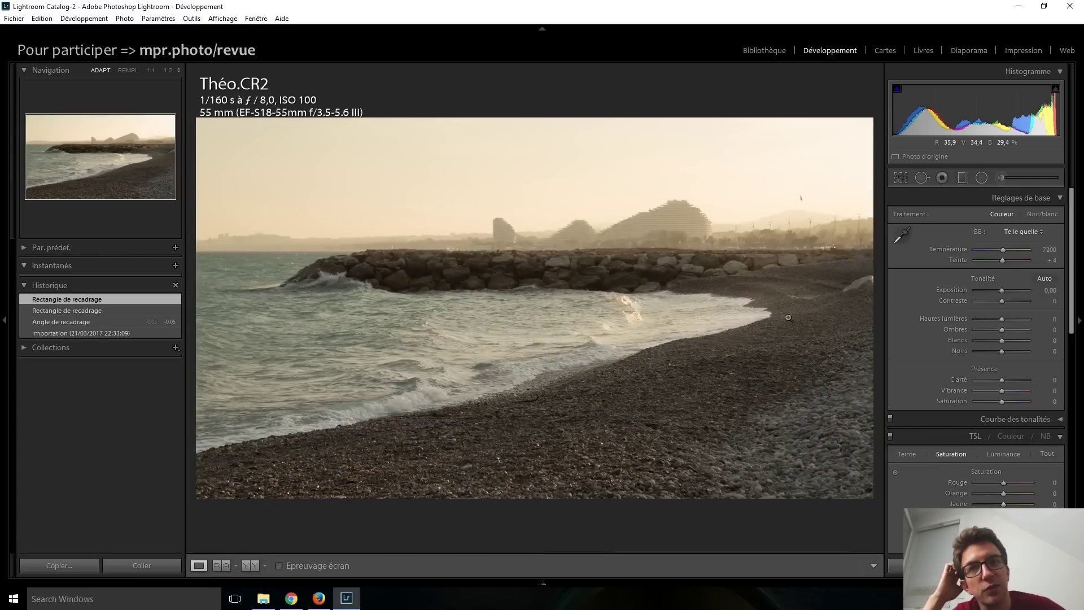
- Tighten the 16 x 9 crop slightly and adjust the photo's vertical position within it
left_click(901, 179)
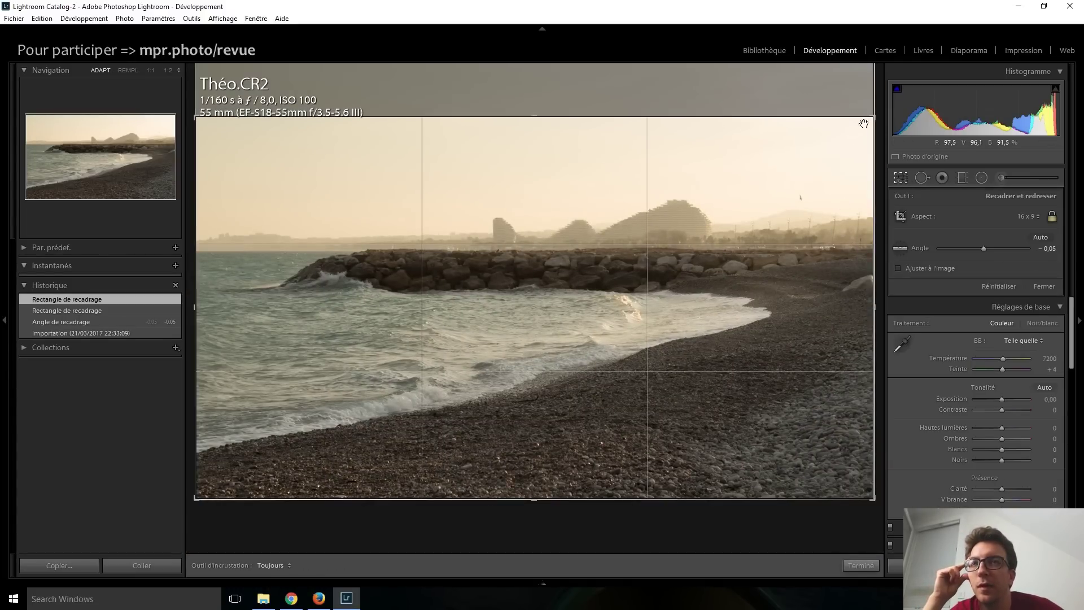
left_click_drag(873, 120, 854, 132)
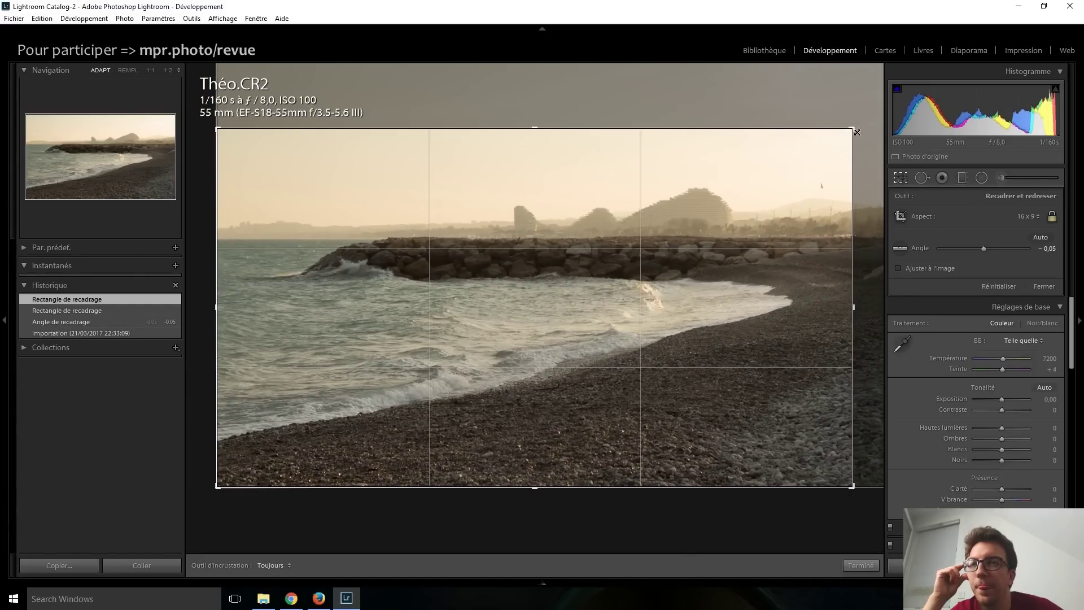
left_click_drag(856, 132, 859, 131)
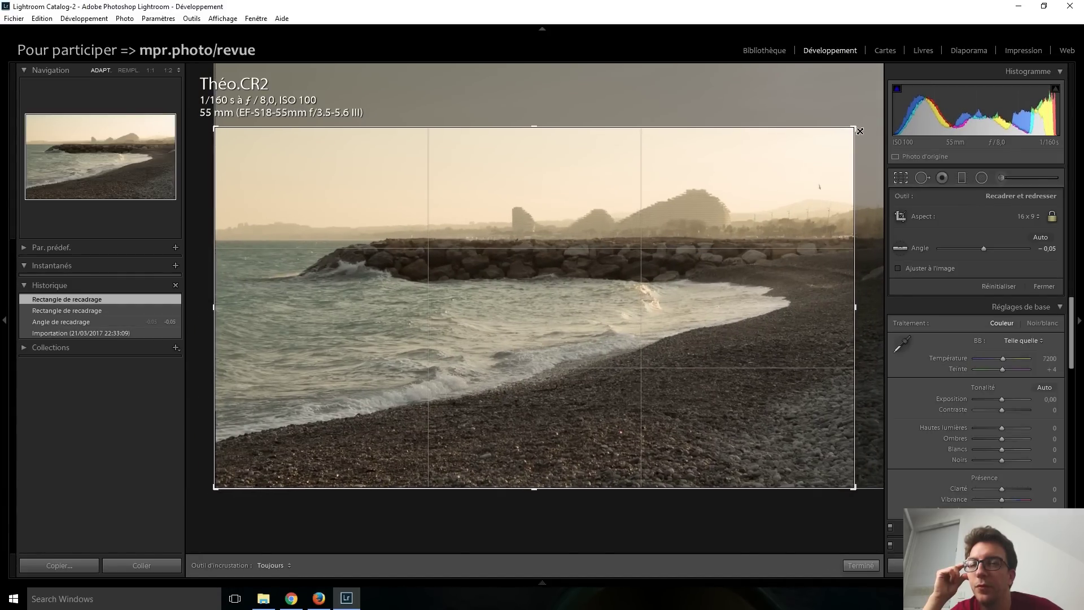
left_click_drag(424, 402, 445, 448)
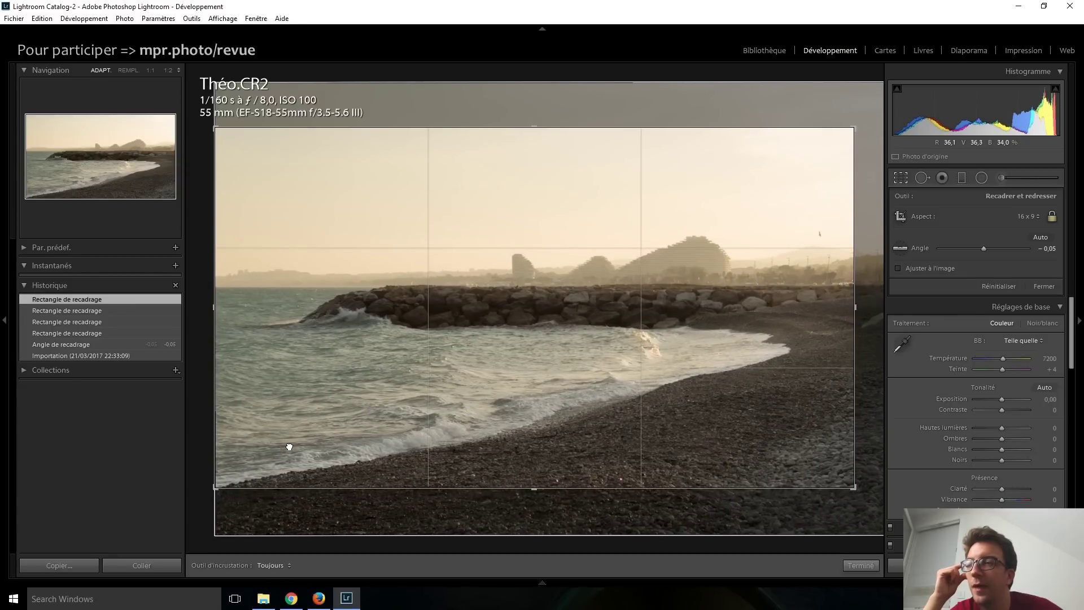
left_click_drag(289, 446, 289, 444)
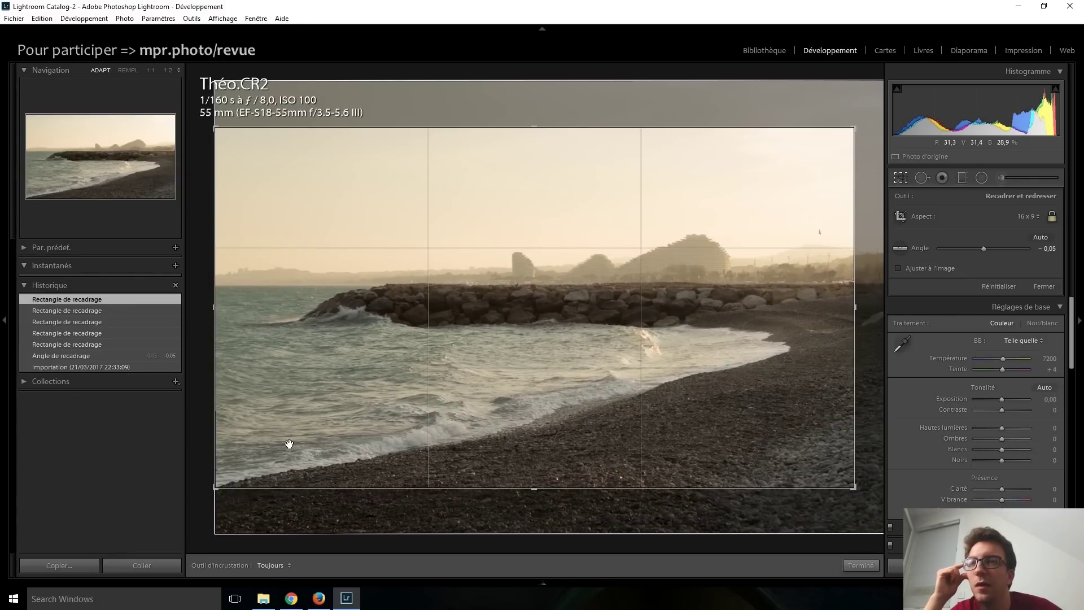
left_click_drag(853, 128, 837, 141)
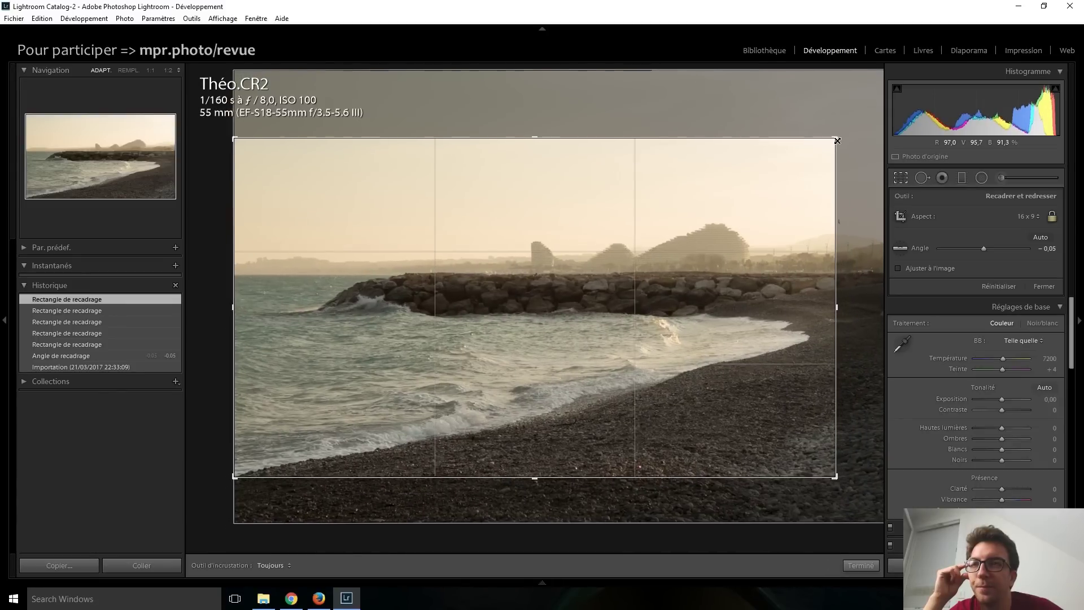
key("Return")
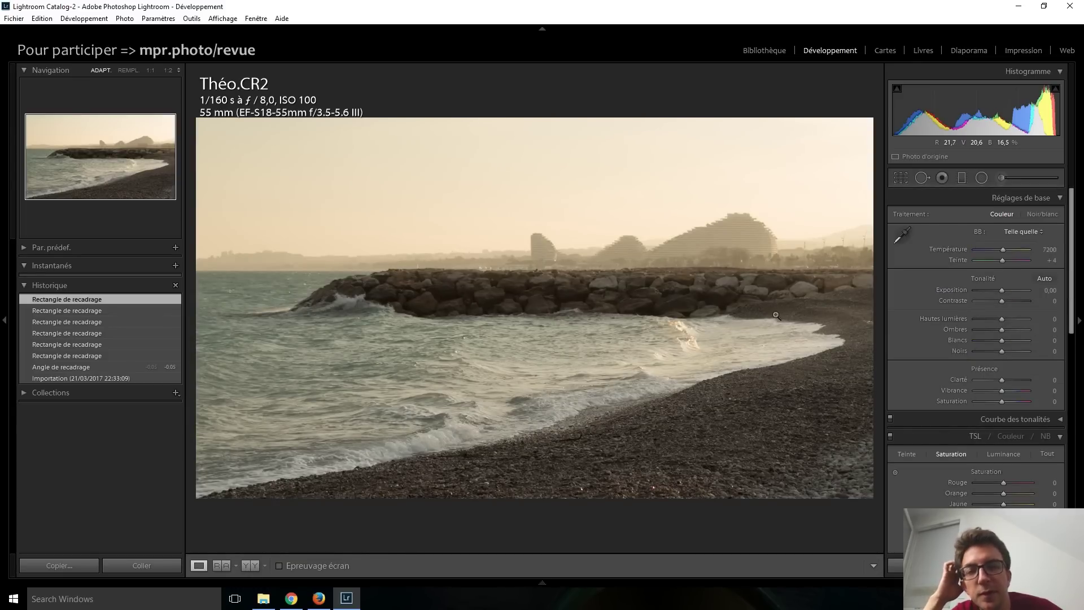
- Unlock the crop's aspect ratio and extend the crop wider on the right
left_click(897, 181)
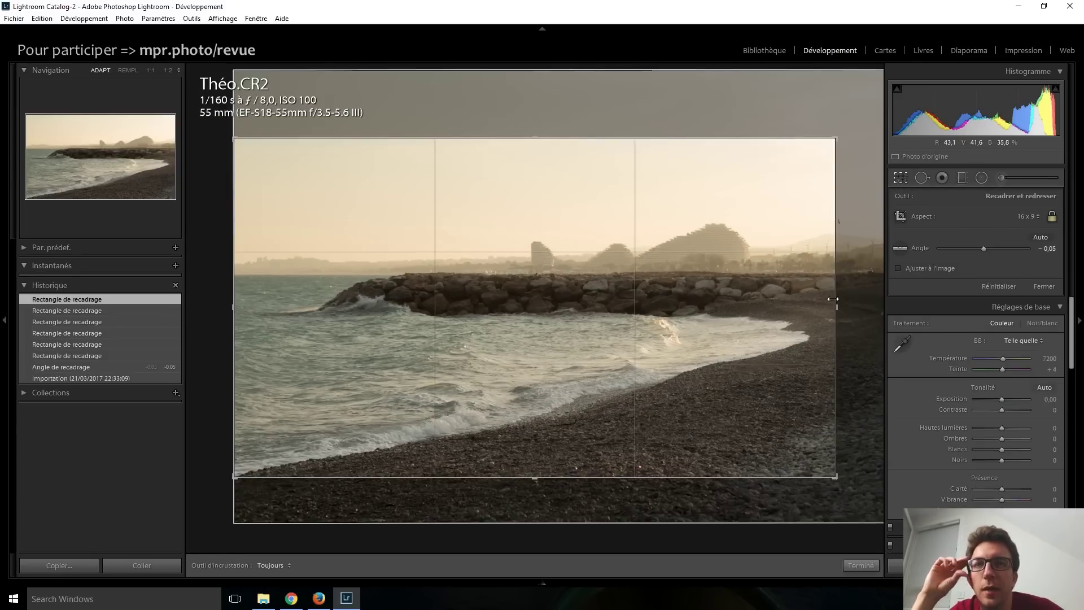
left_click(1052, 216)
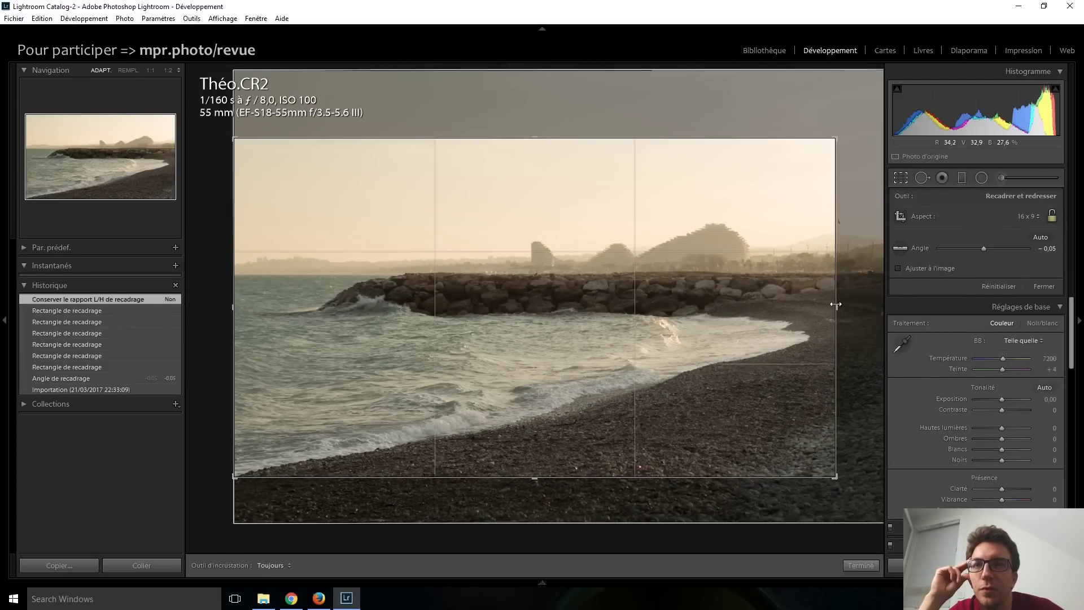
left_click_drag(836, 307, 854, 307)
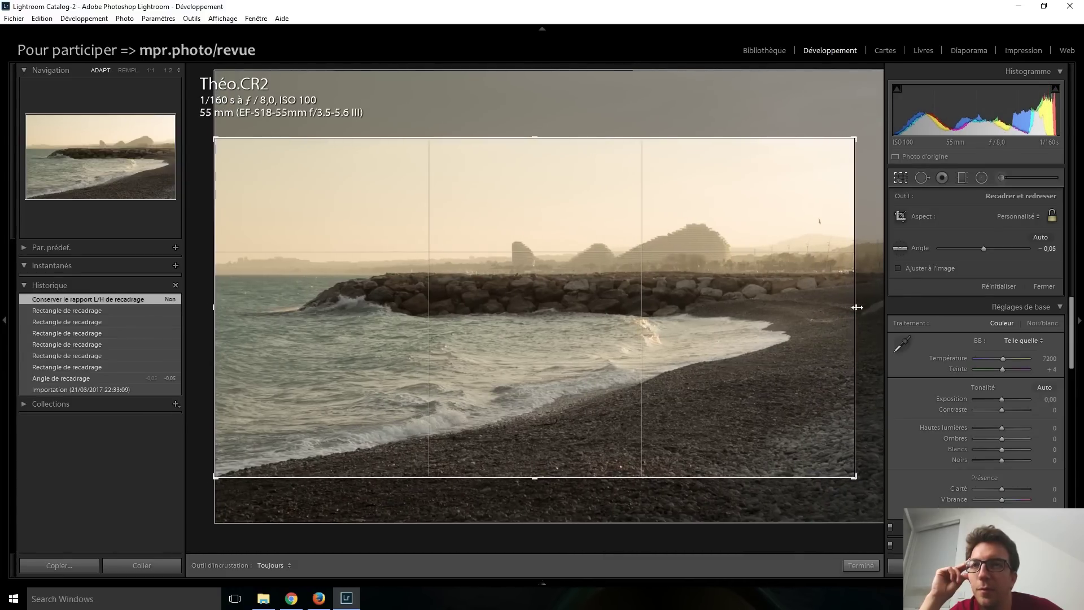
key("Return")
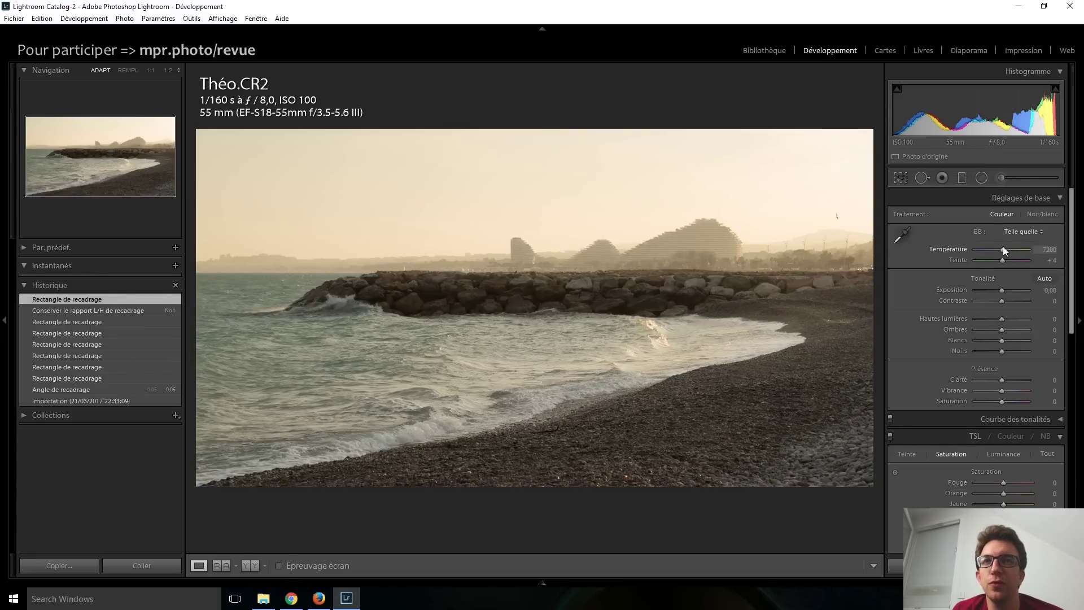
- Reset the beach photo's exposure and highlights back to 0 in the Basic panel
scroll(1003, 251, "down", 5)
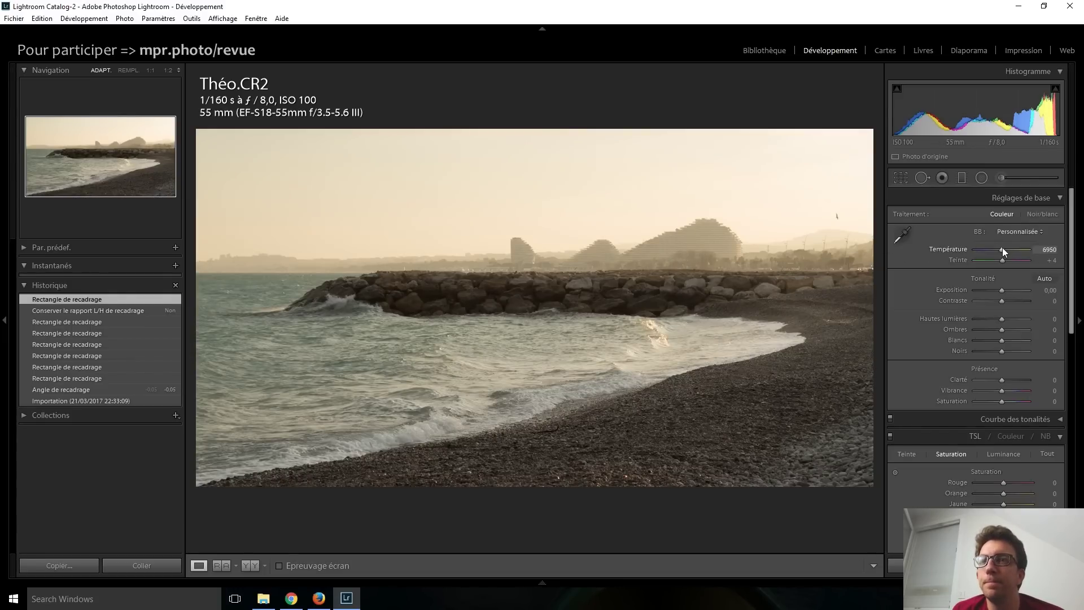
scroll(1003, 251, "down", 1)
scroll(1002, 247, "up", 1)
scroll(1002, 247, "up", 1)
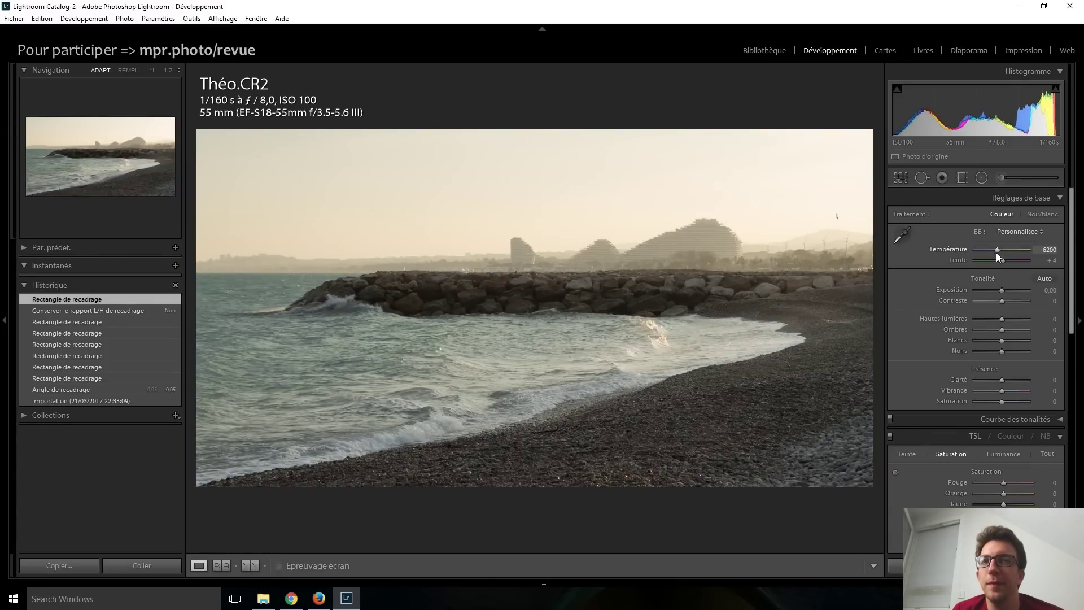
scroll(996, 252, "up", 4)
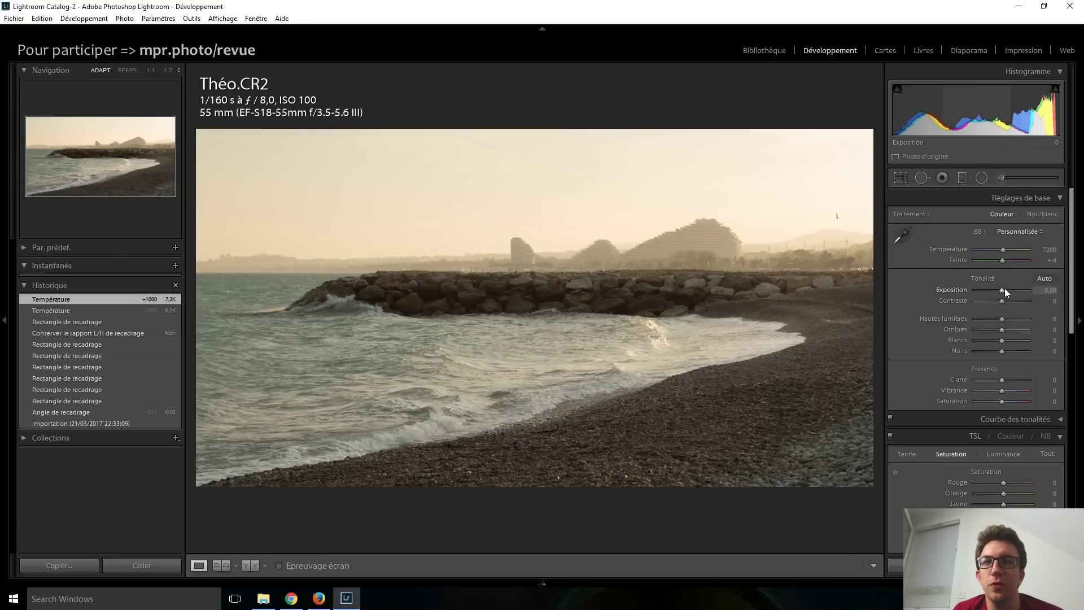
scroll(1000, 289, "up", 2)
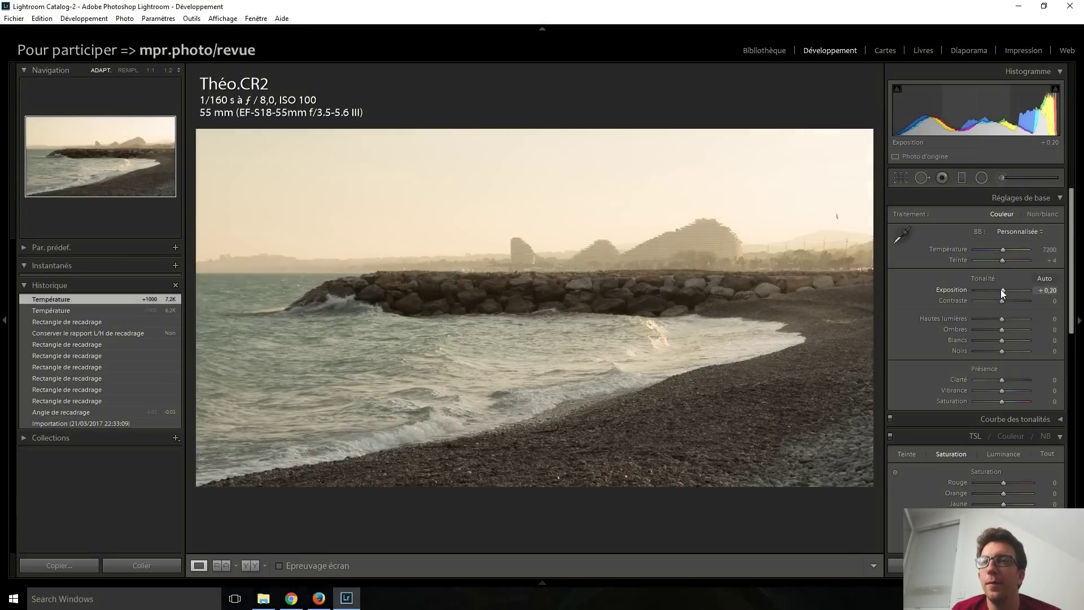
scroll(1000, 289, "up", 1)
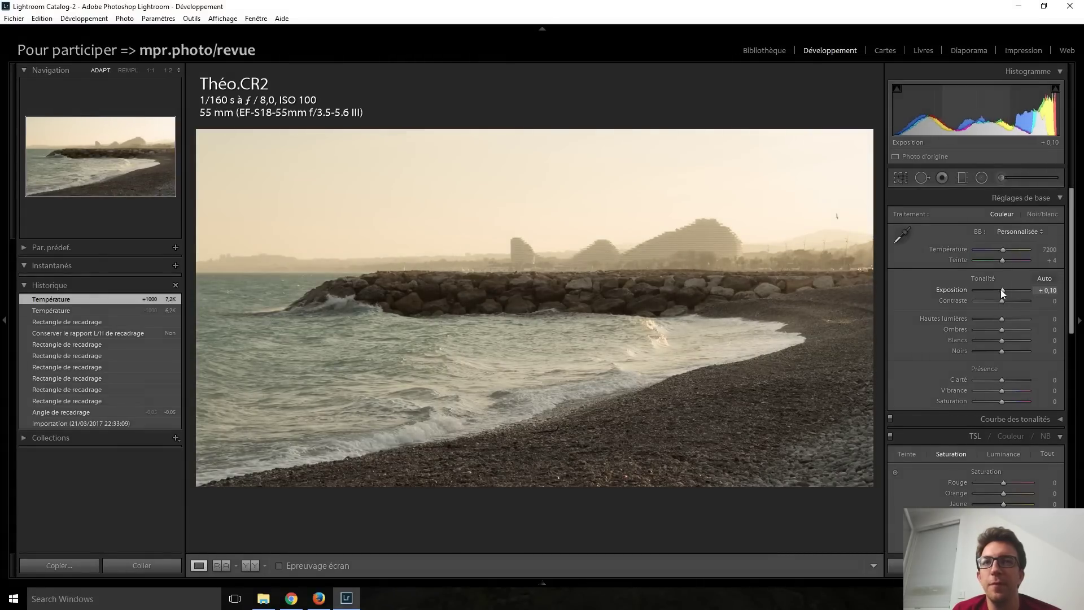
scroll(1000, 289, "up", 1)
double_click(1003, 291)
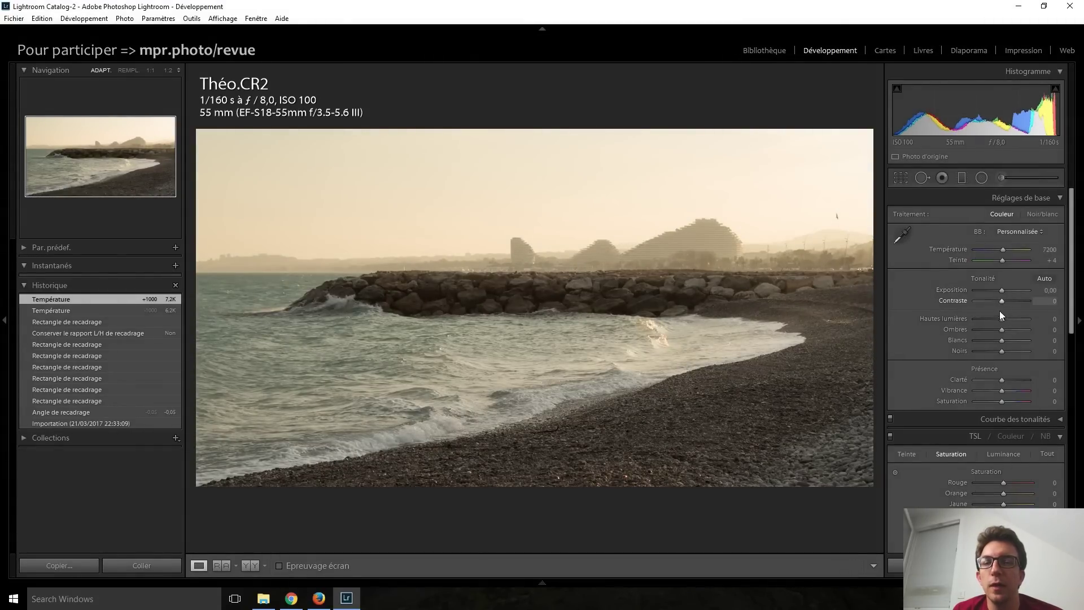
scroll(999, 317, "down", 10)
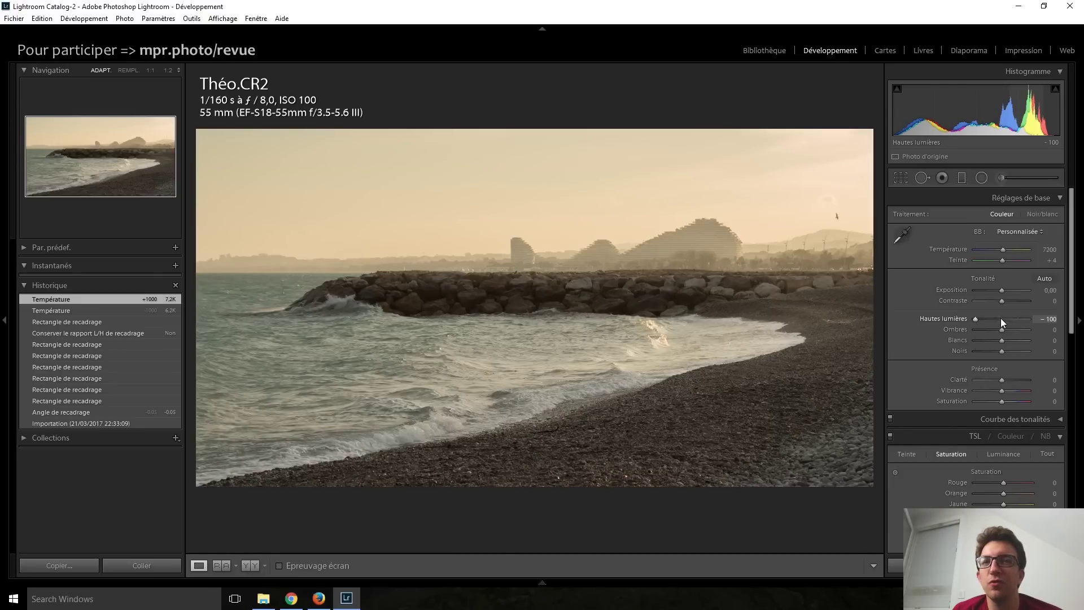
double_click(977, 321)
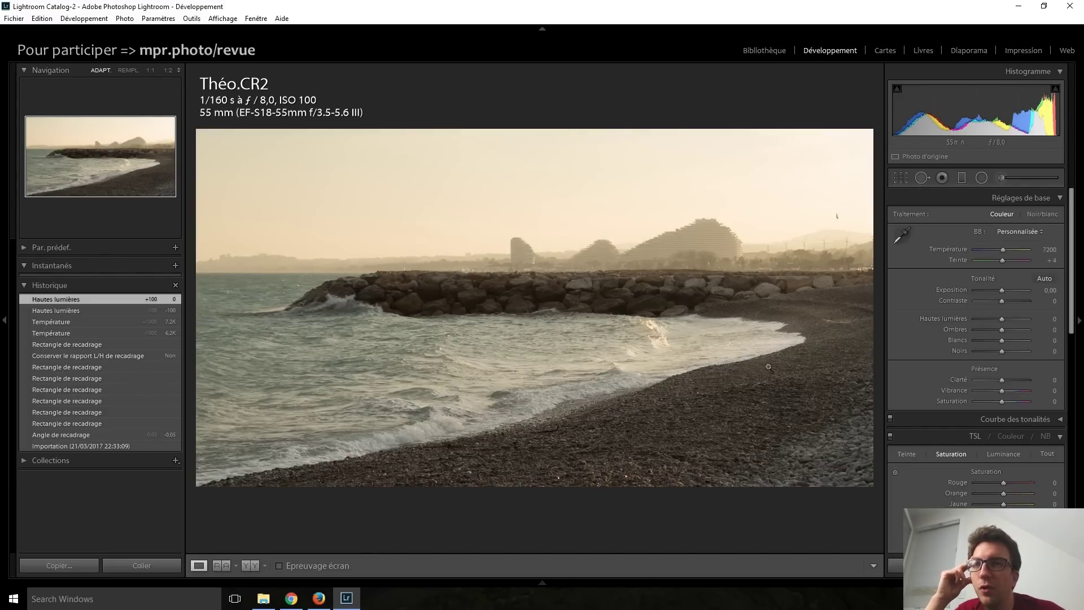
- Check the surf on the rocks at 1:1, then convert the photo to black and white
left_click(251, 338)
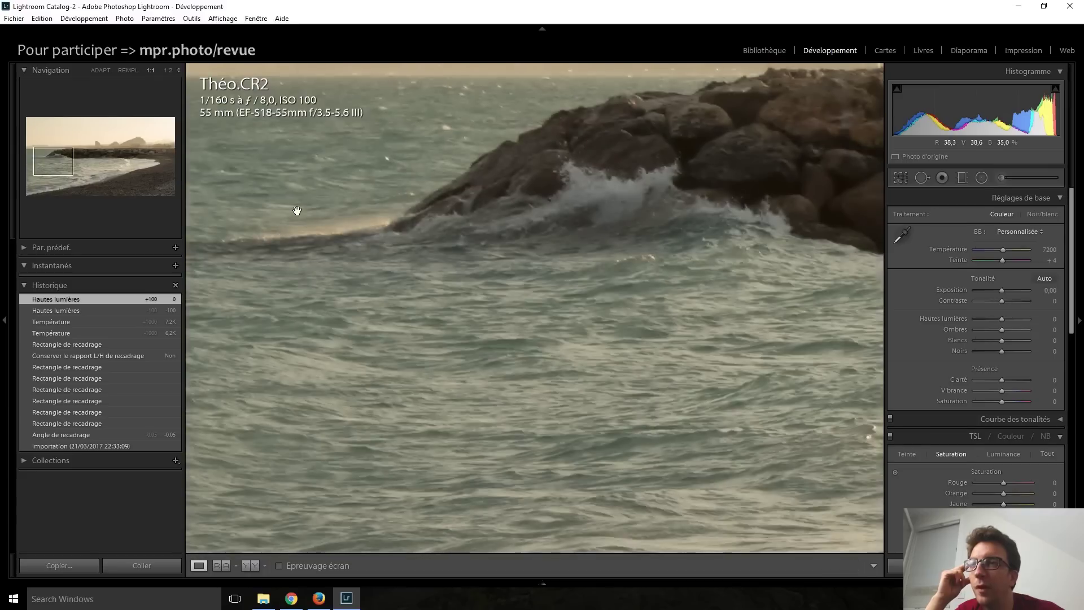
left_click_drag(295, 211, 418, 398)
left_click(429, 335)
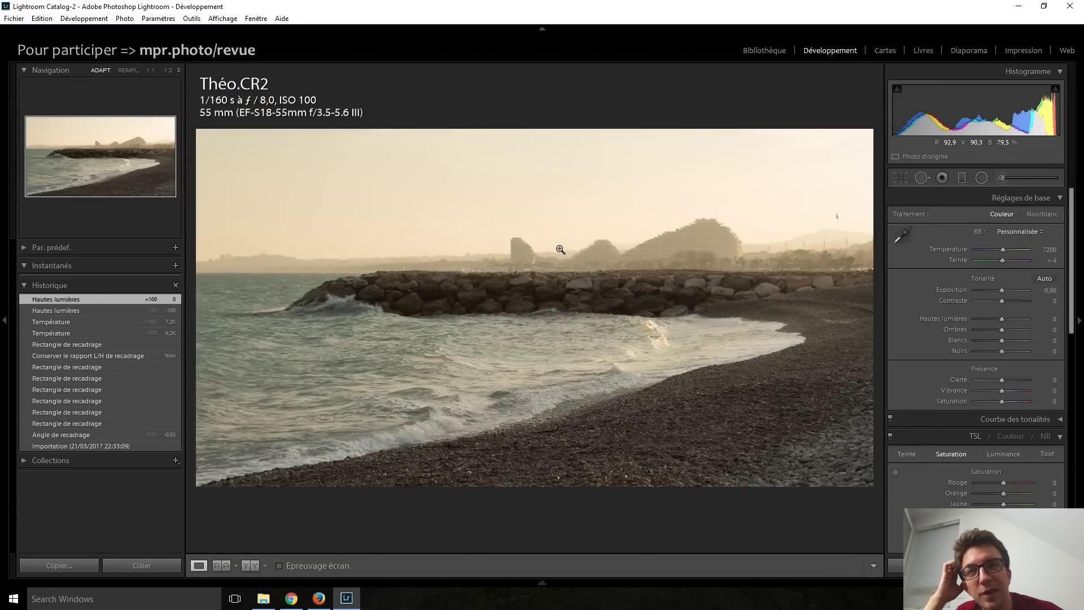
left_click(654, 354)
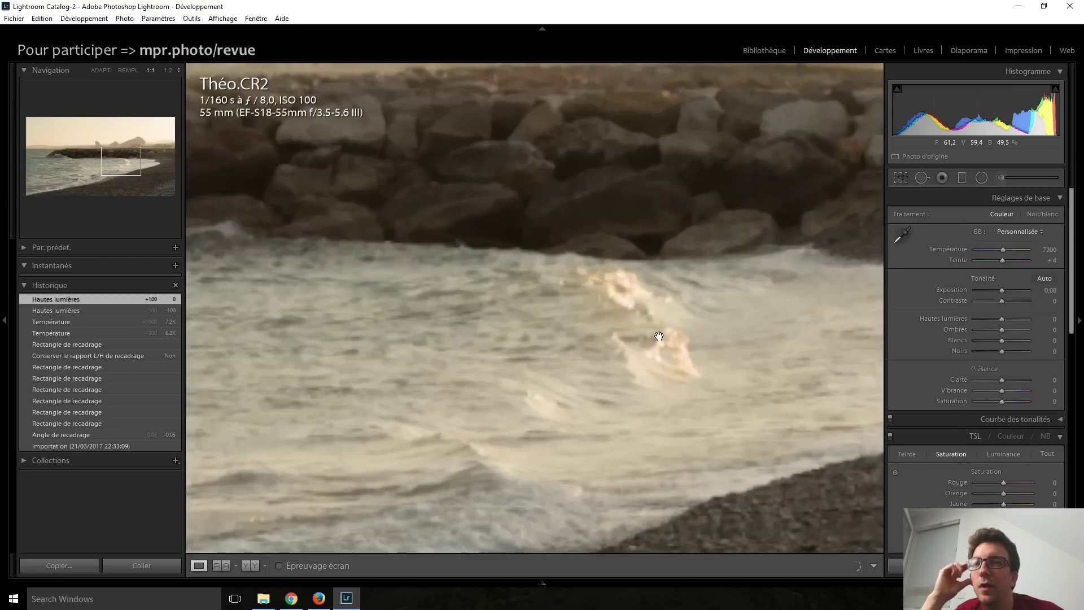
left_click(619, 278)
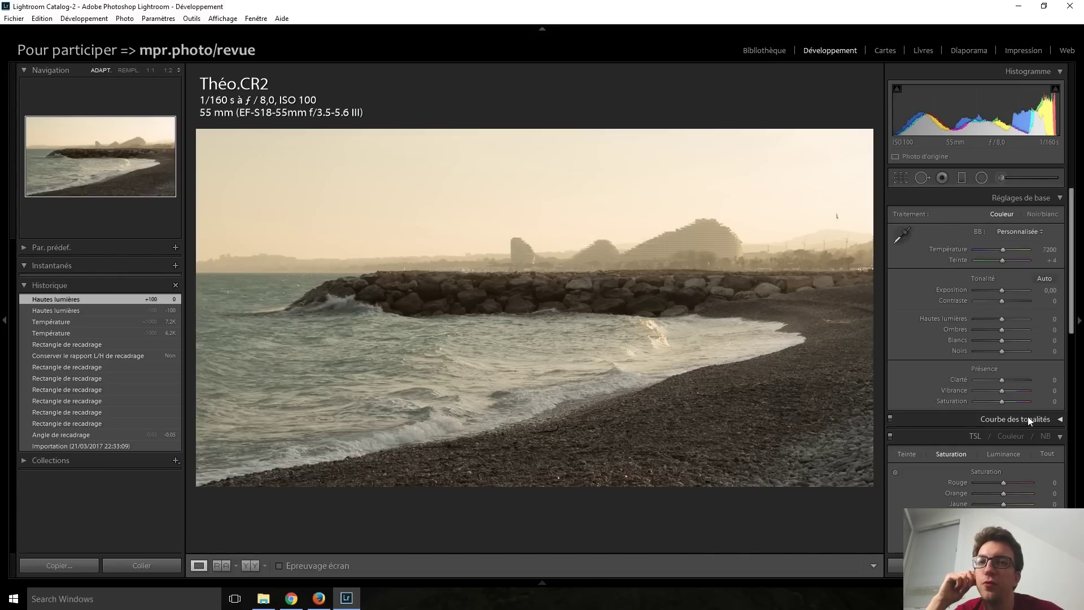
left_click(1046, 437)
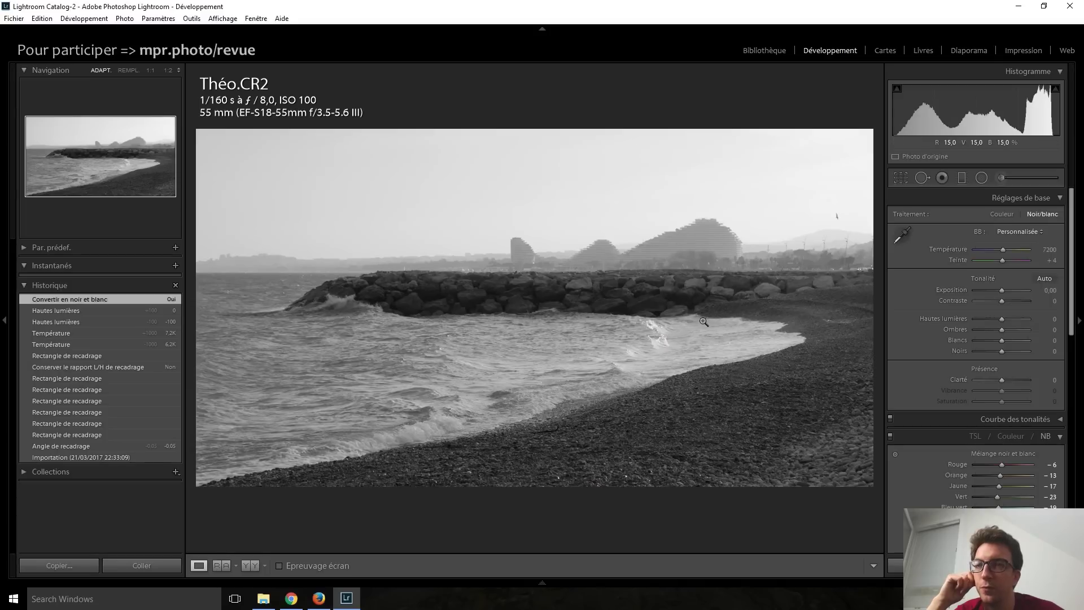
- Spot-remove the small dark bird above the hills in the sky, working at 1:1 zoom
left_click(832, 227)
left_click_drag(840, 218, 548, 272)
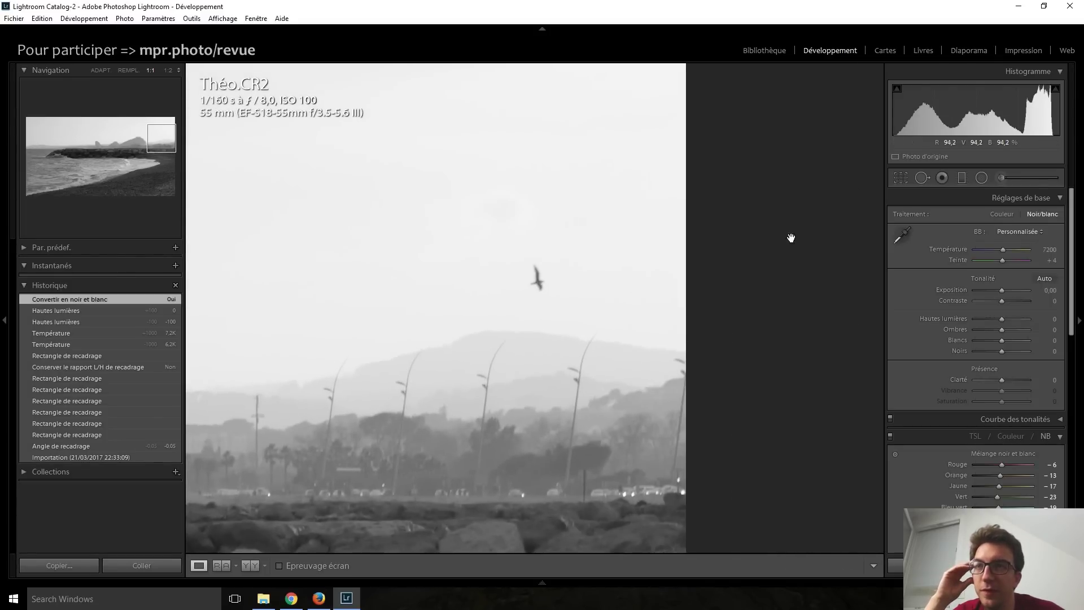
left_click(544, 314)
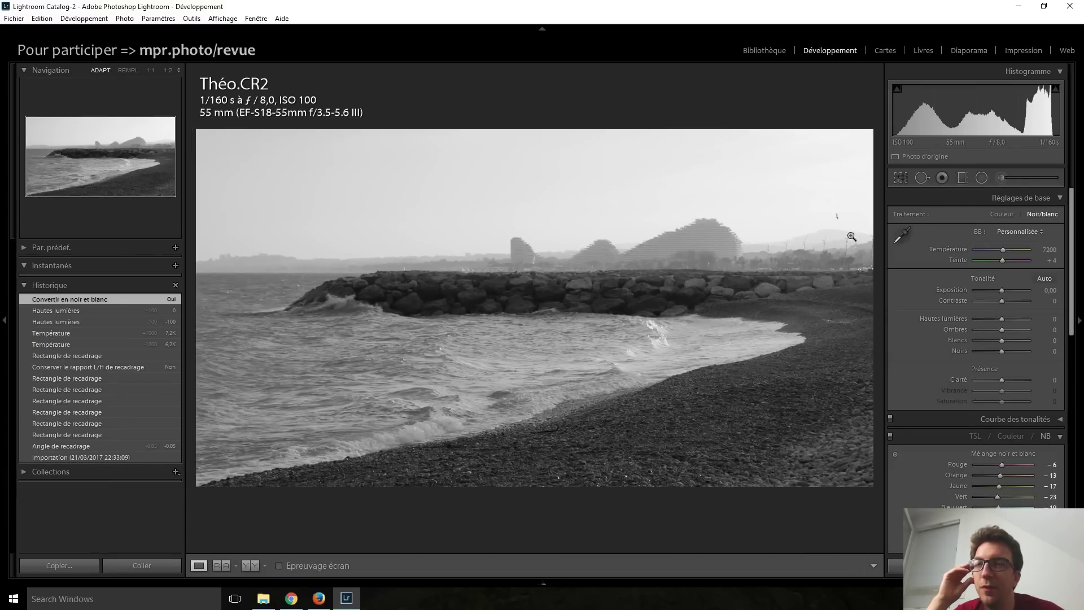
left_click(837, 232)
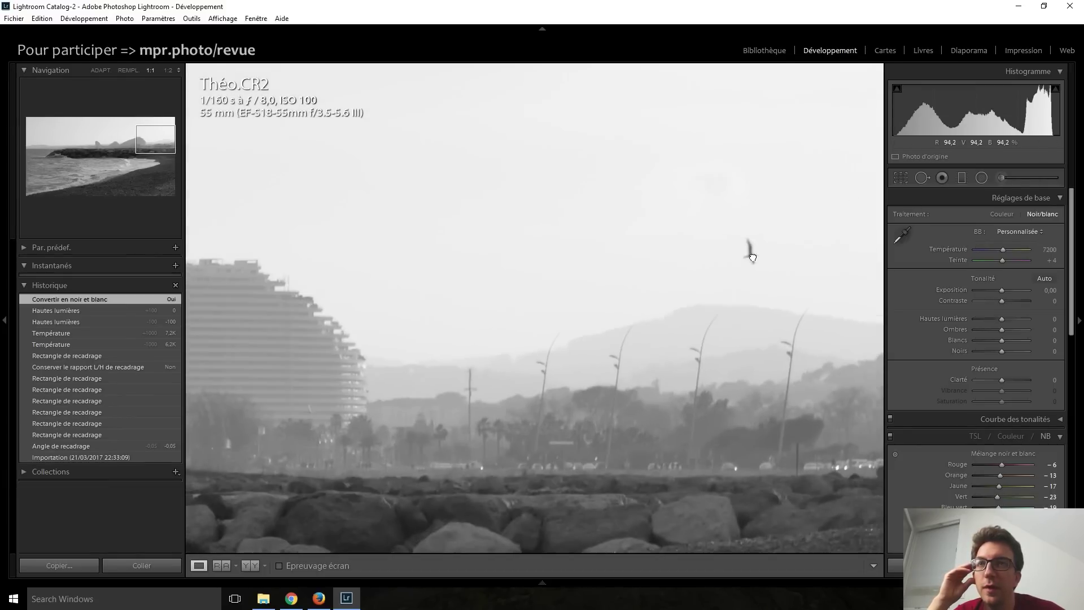
left_click(902, 177)
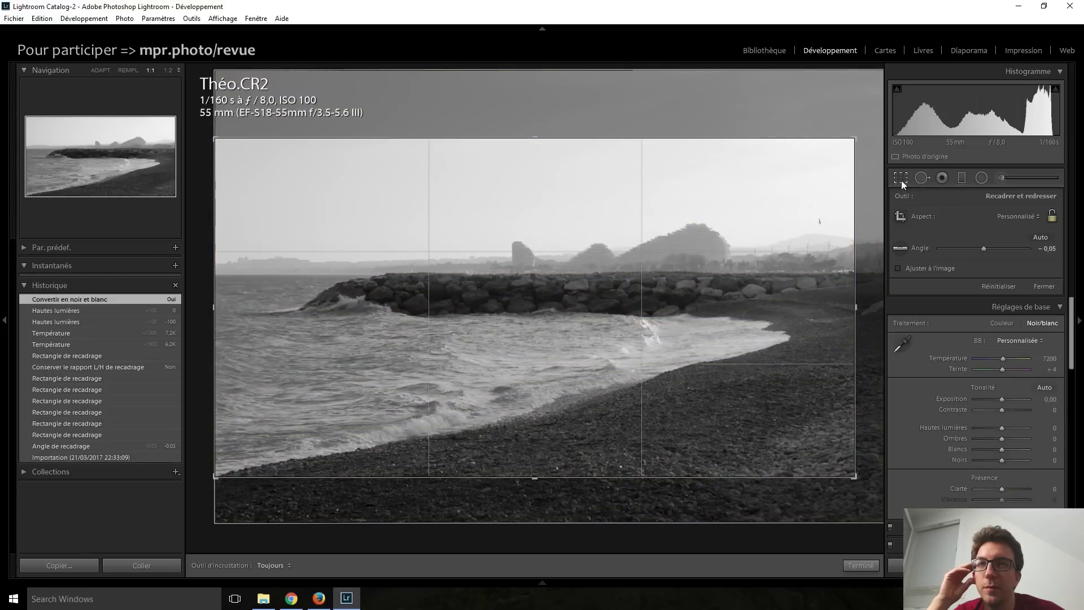
left_click(901, 178)
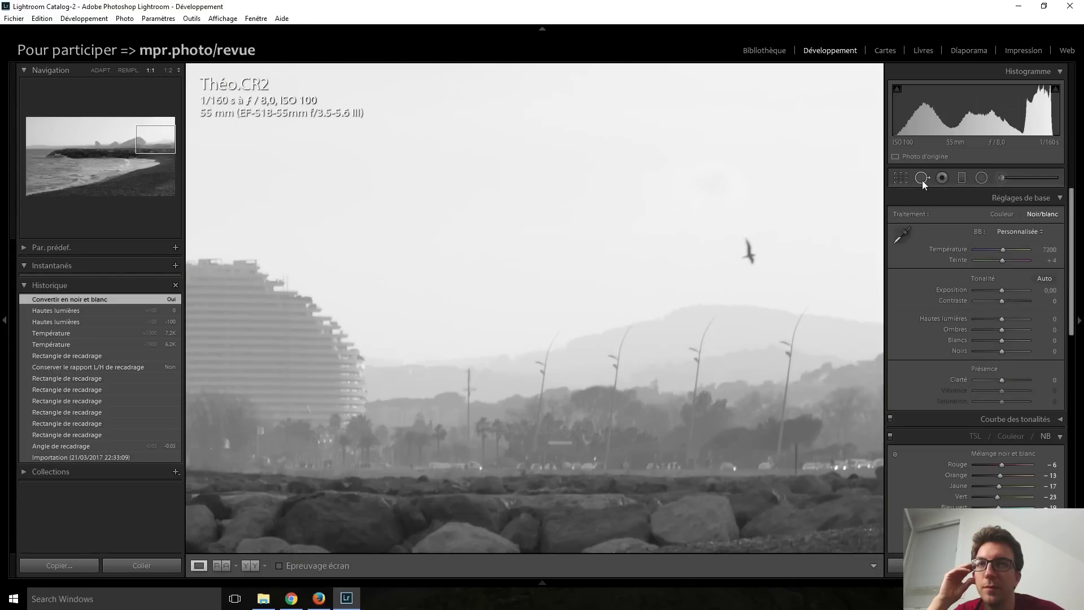
left_click(747, 250)
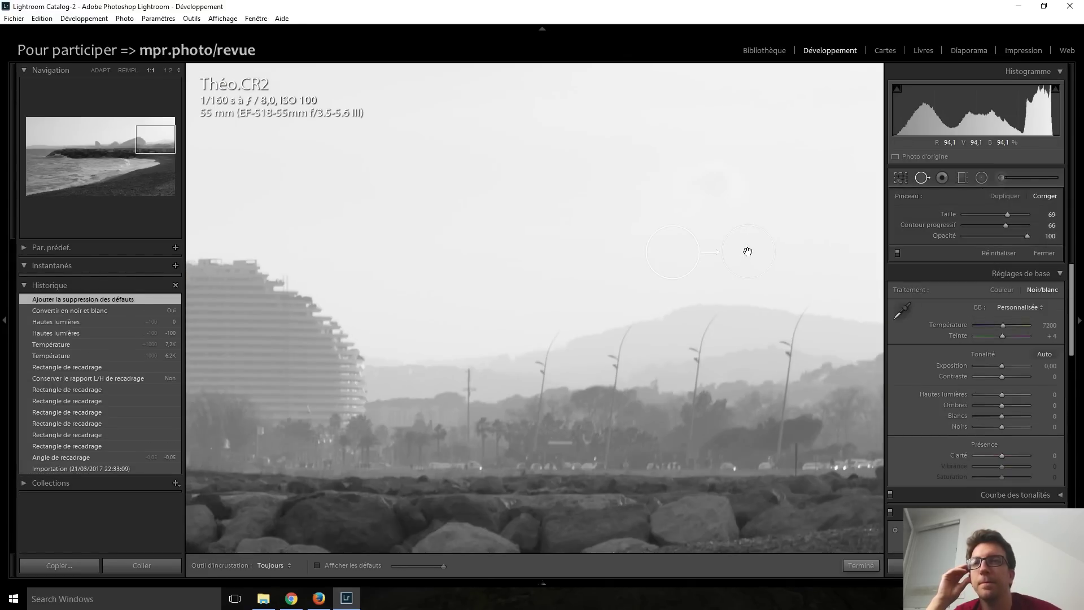
key("q")
left_click(716, 242)
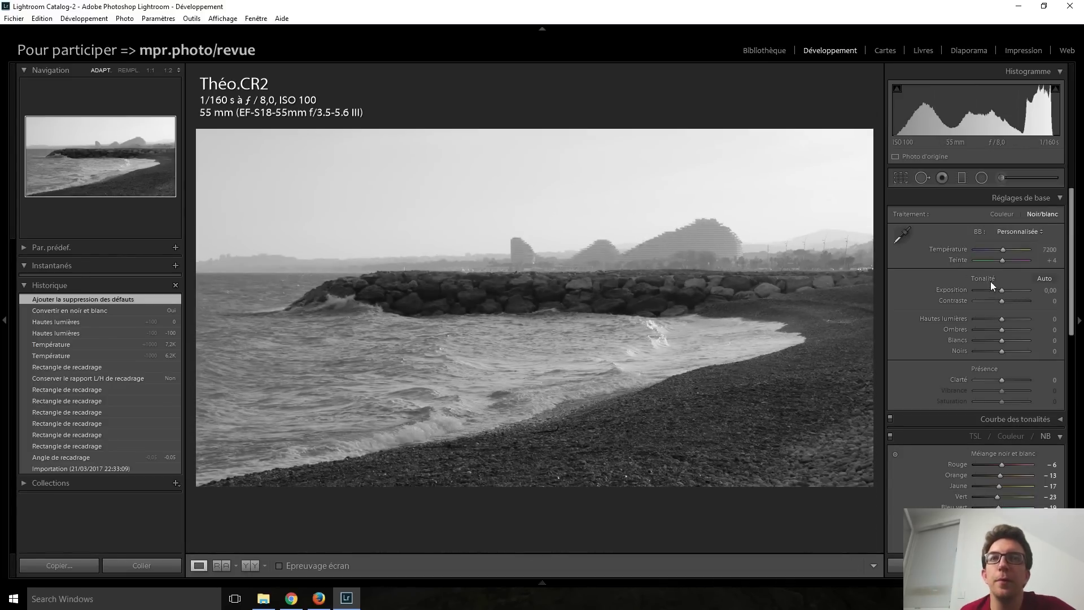
- Set exposure to +0.30, highlights to -30 and shadows to +45
key("Up")
key("Up")
key("Up")
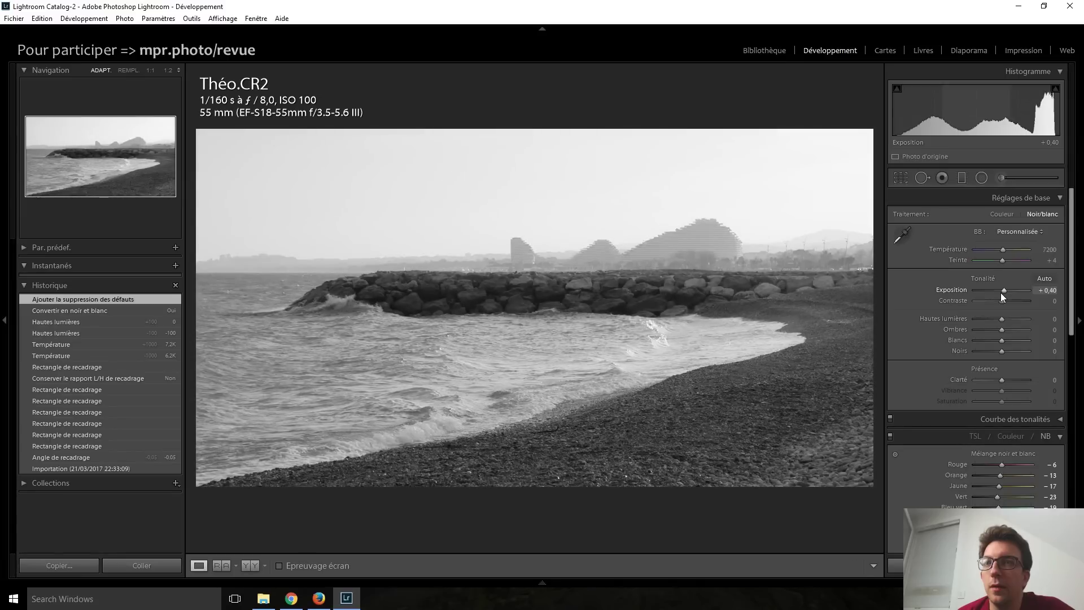
key("Down")
key("Down")
key("Down")
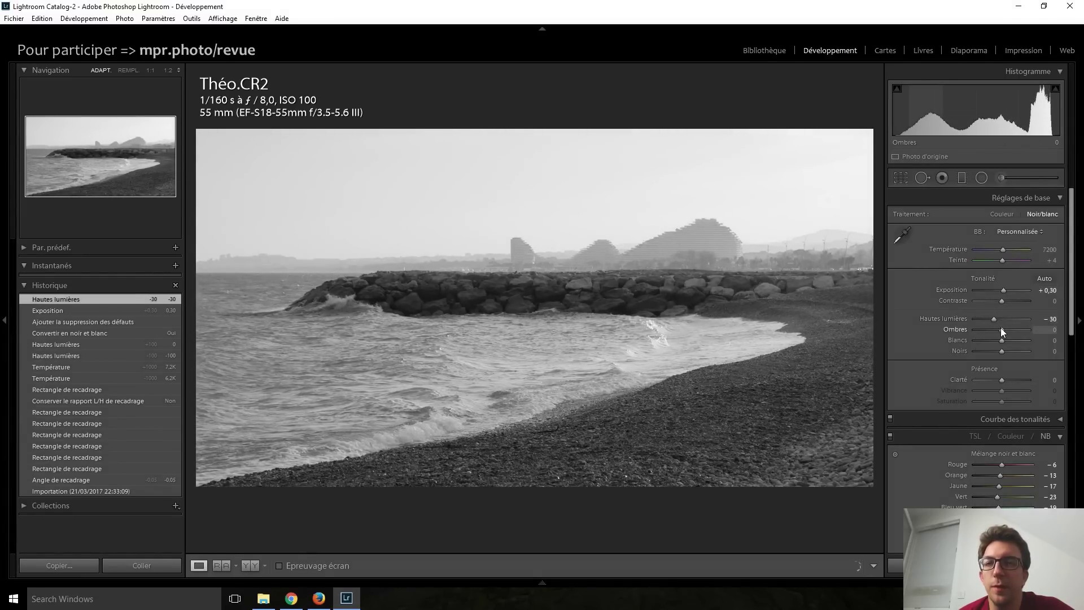
key("Up")
key("Up")
key("Up")
key("Up")
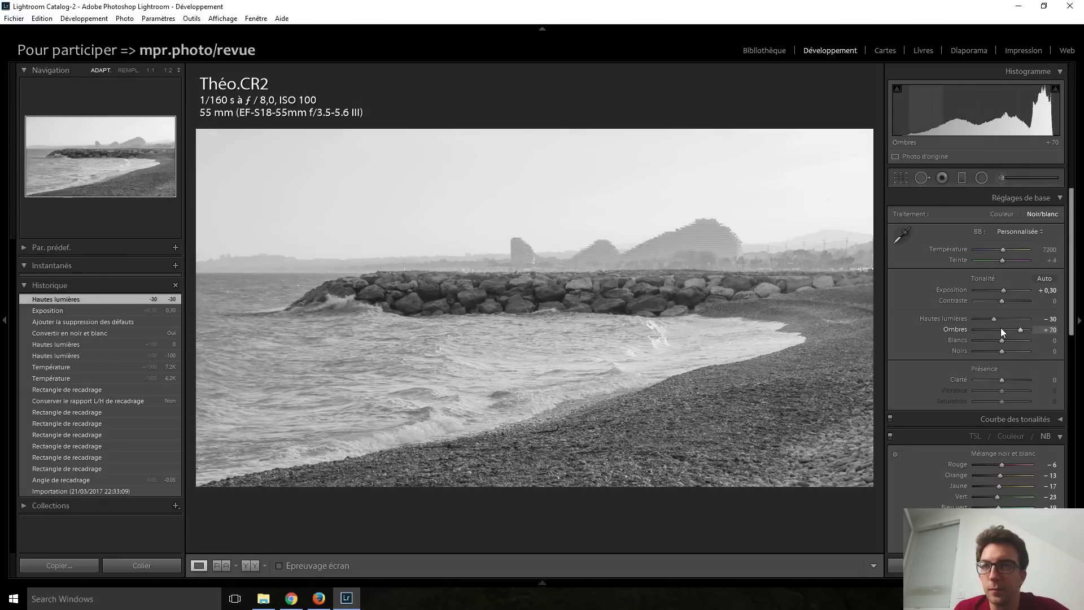
key("Down")
key("Down")
key("Down")
key("Down")
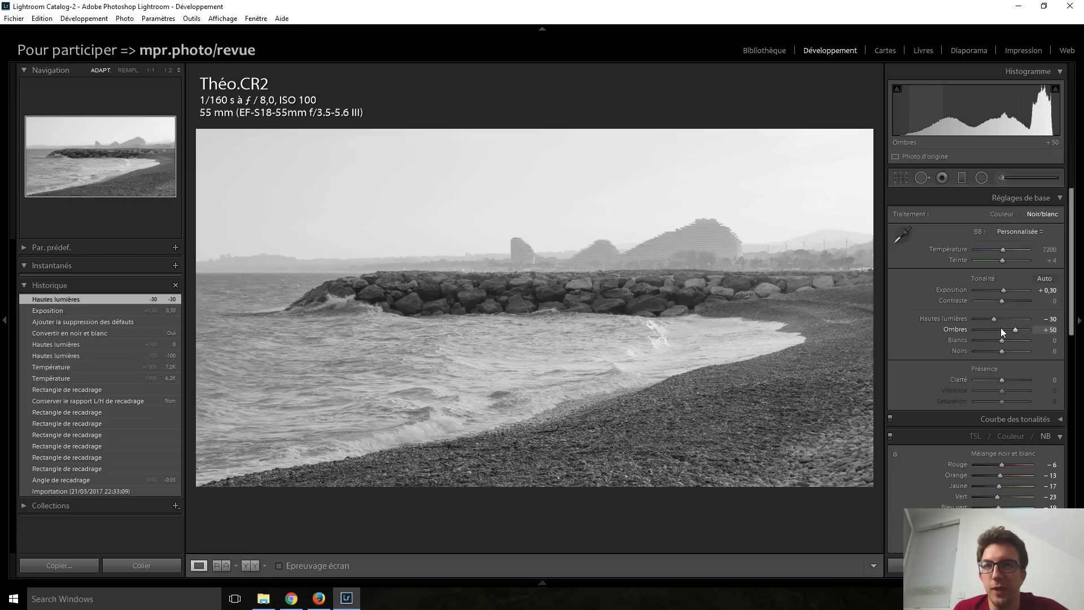
key("Down")
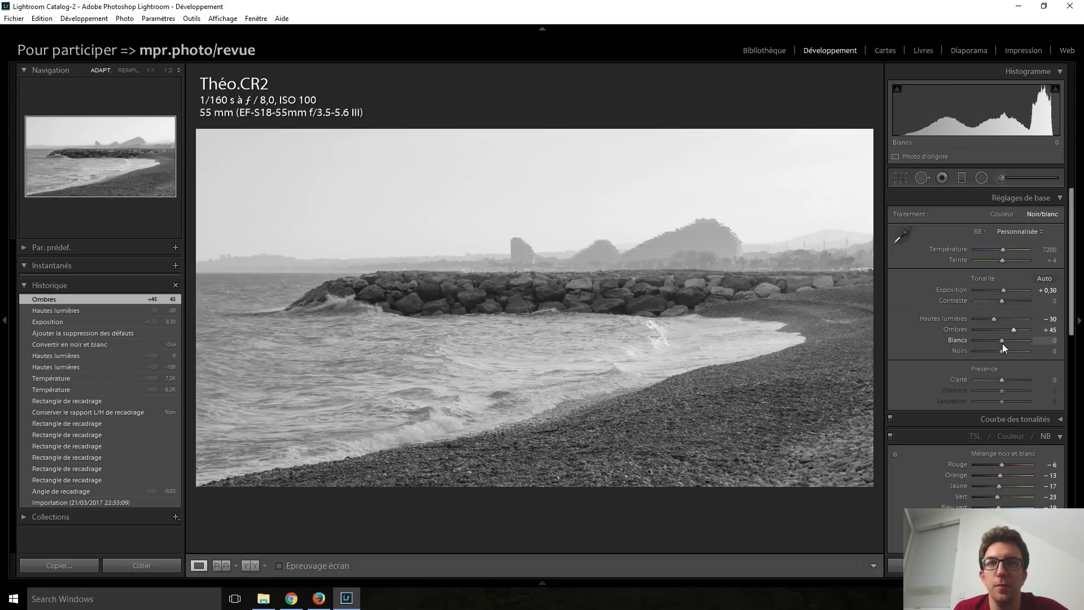
- Set whites to +70, blacks to -45, contrast to -40 and clarity to +60
key("Up")
key("Up")
key("Up")
key("Up")
key("Up")
key("Up")
key("Up")
key("Up")
key("Up")
key("Up")
key("Up")
key("Up")
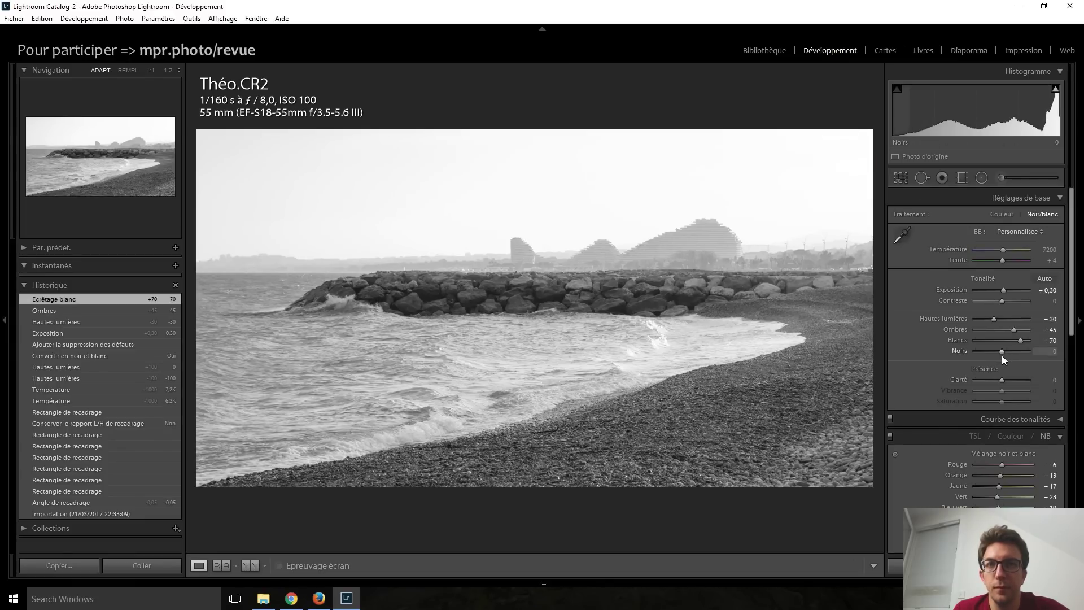
key("Down")
key("Down")
key("Down")
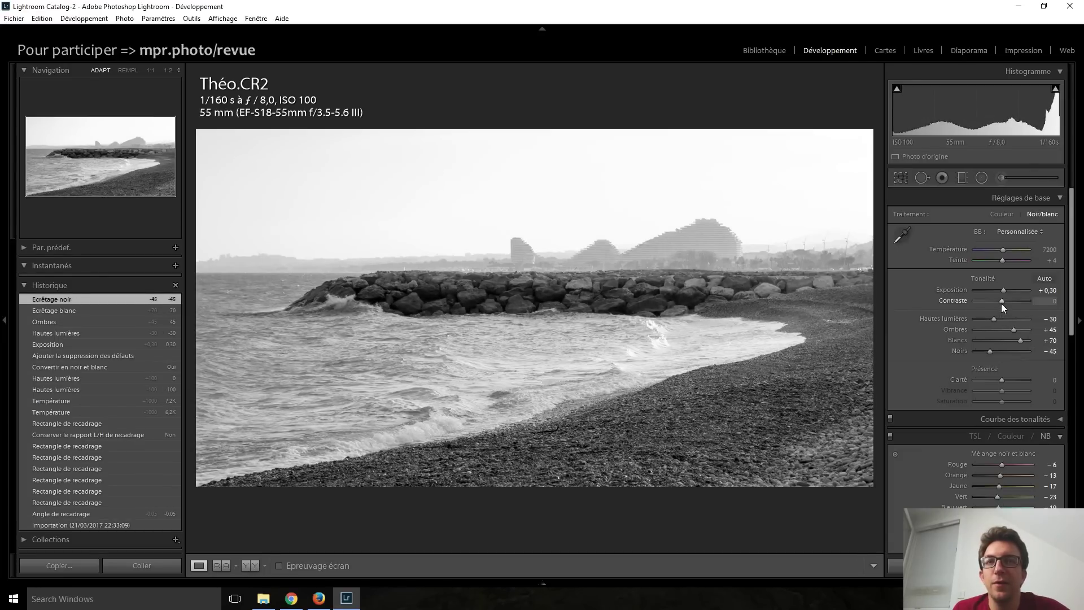
key("Down")
key("Down")
key("Down")
key("Down")
key("Down")
key("Down")
key("Down")
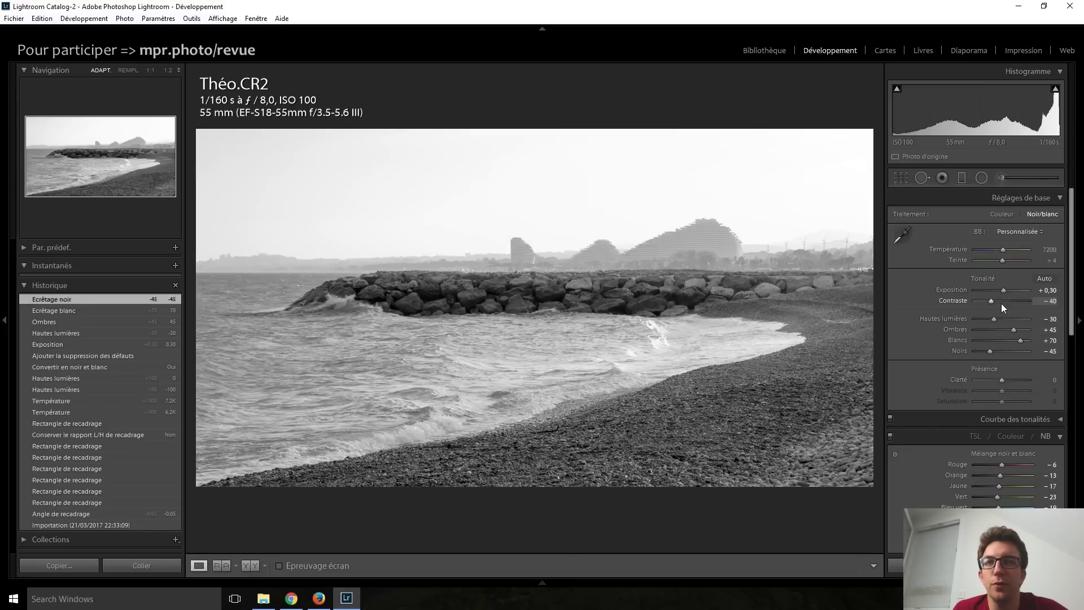
key("Up")
key("Up")
key("Up")
key("Up")
key("Up")
key("Up")
key("Up")
key("Up")
key("Up")
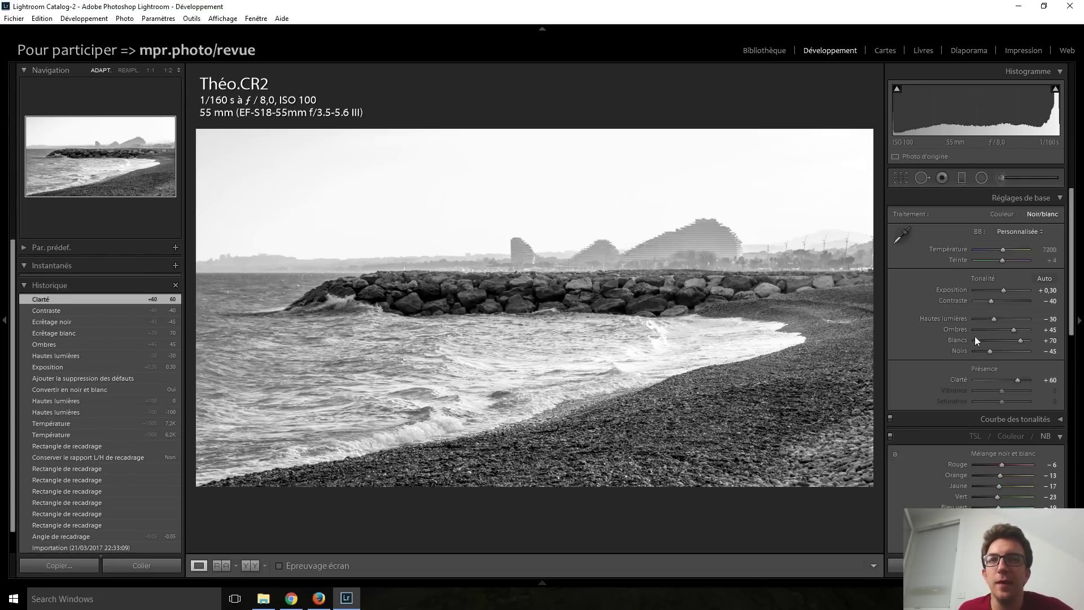
- Reset Clarity, check the water detail at 1:1, then ease Clarity down to +35
double_click(1017, 379)
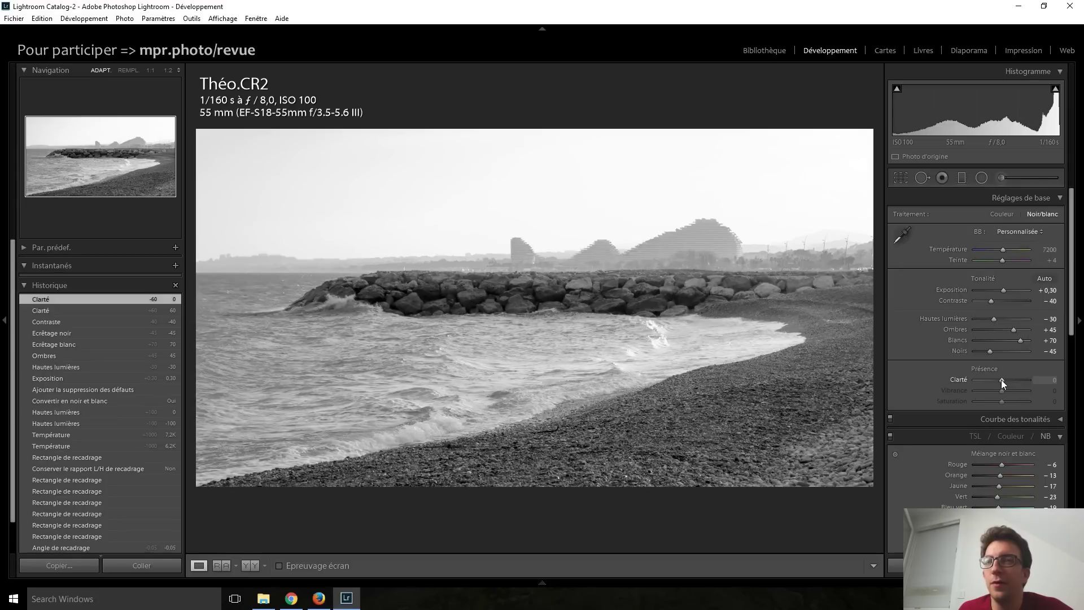
scroll(1001, 379, "up", 5)
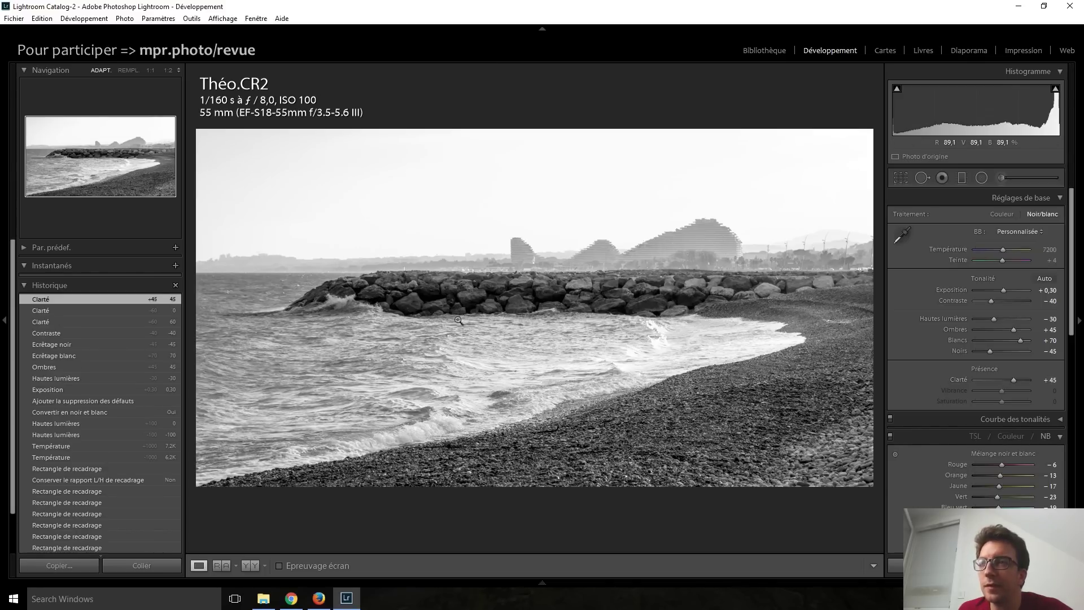
left_click(471, 347)
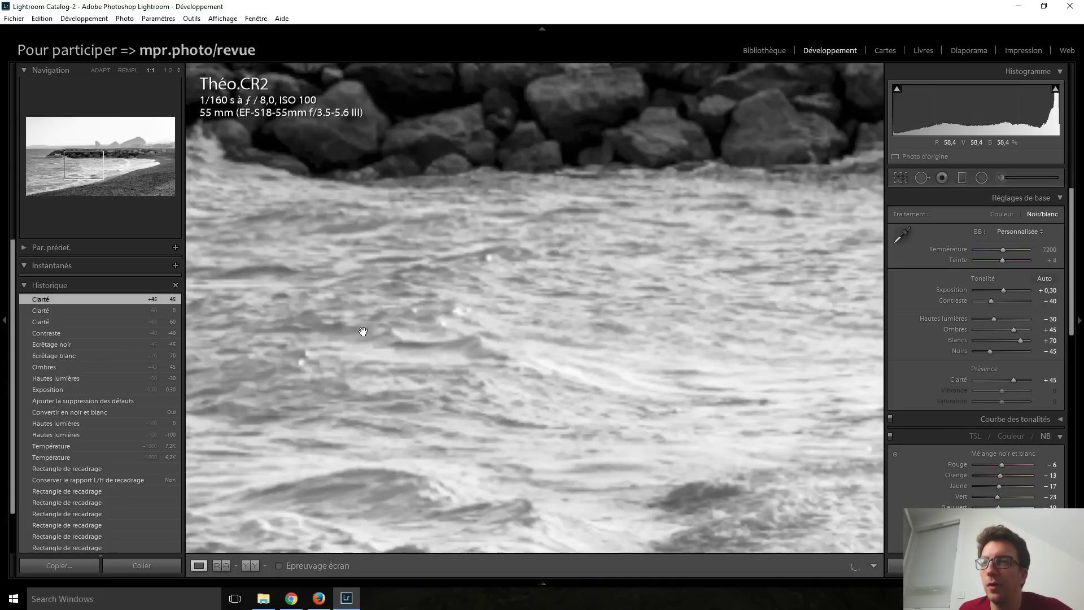
left_click(392, 331)
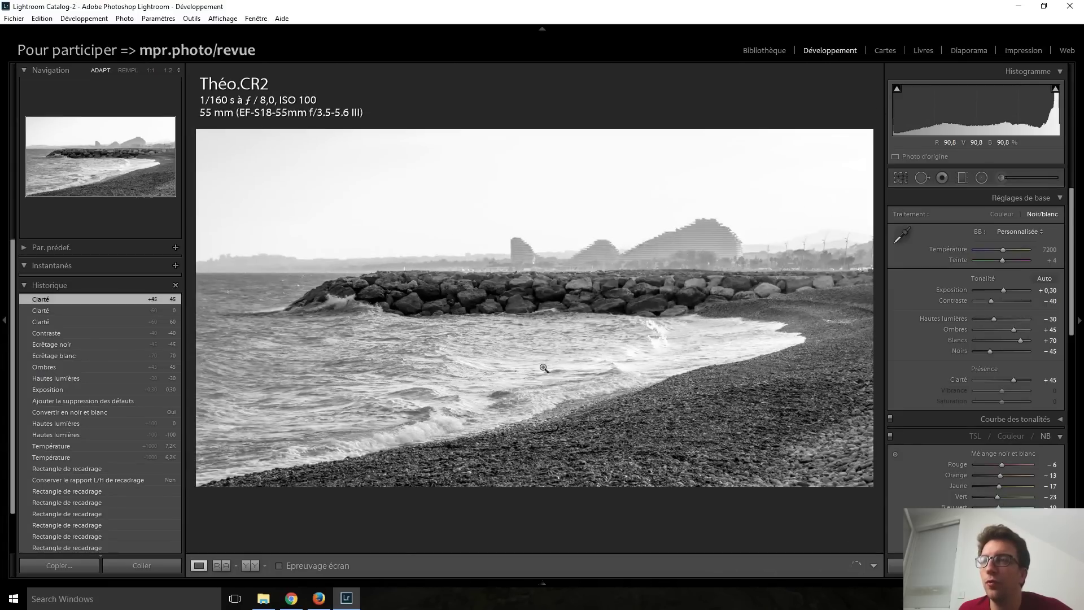
left_click_drag(1018, 384, 1014, 381)
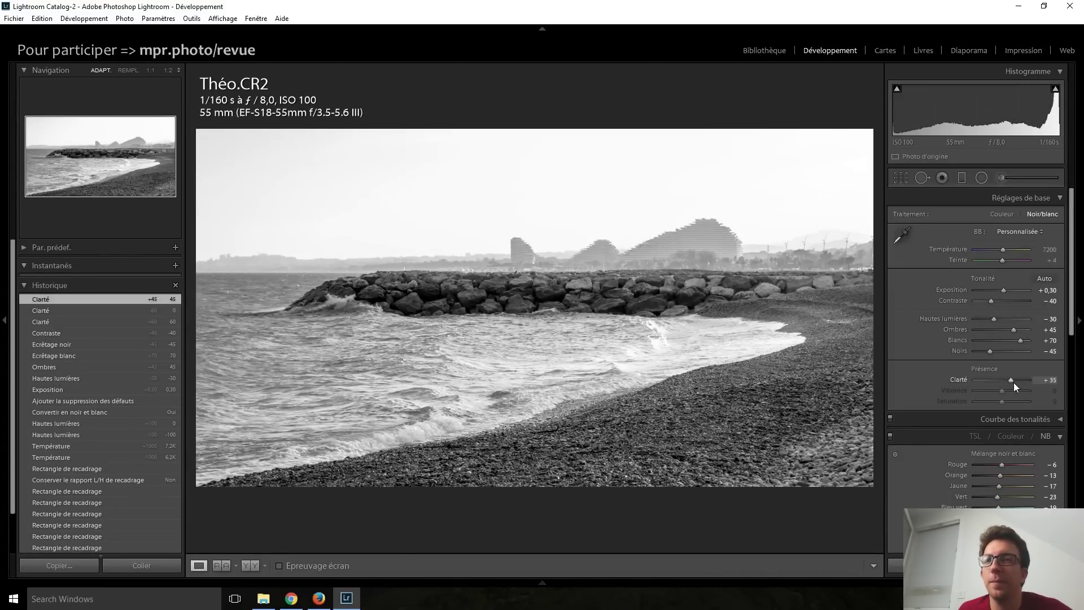
scroll(924, 341, "down", 5)
scroll(923, 341, "down", 5)
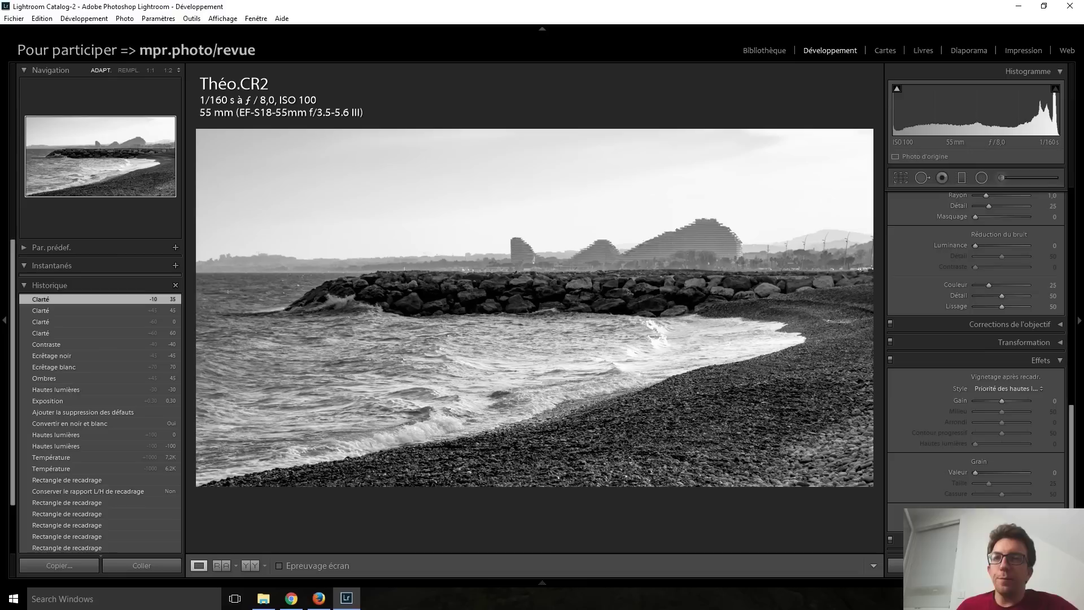
- Try Dehaze at +45, reset it to 0, and deepen Blacks to -50
left_click_drag(1002, 528, 1014, 527)
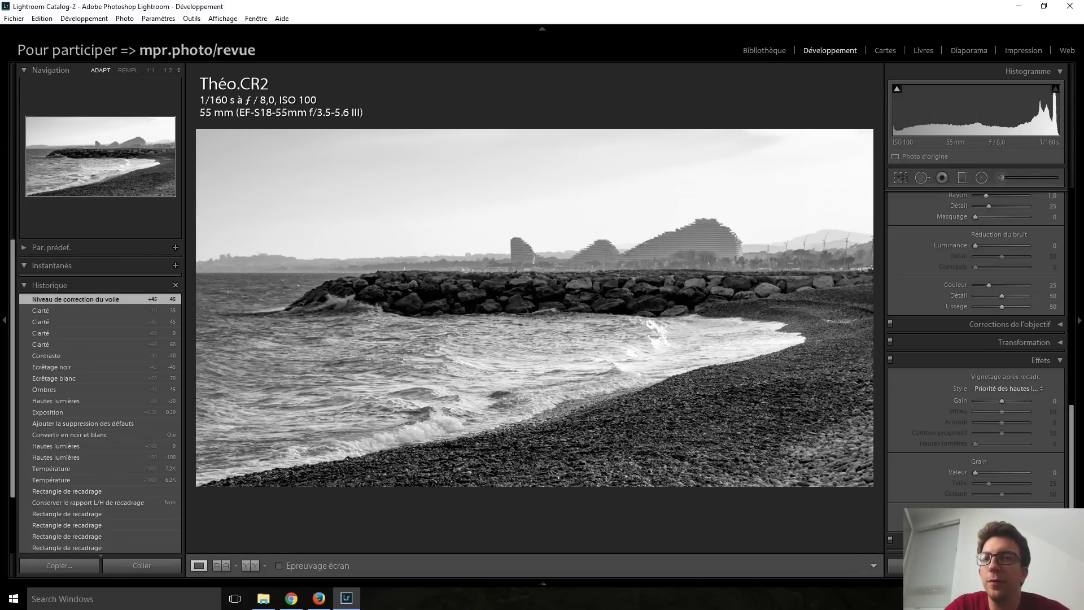
double_click(1002, 527)
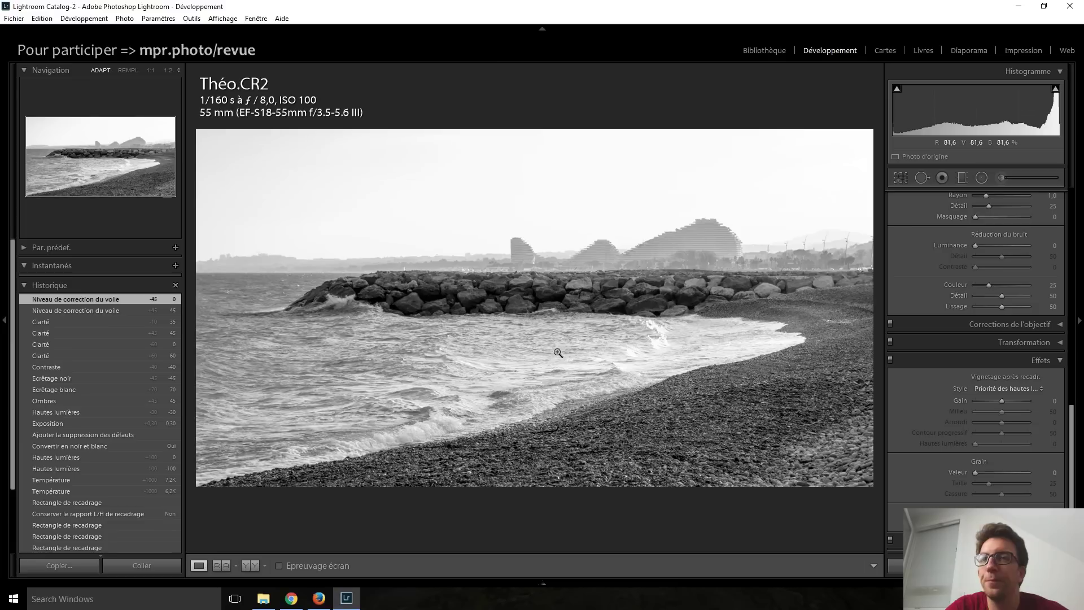
scroll(917, 380, "up", 5)
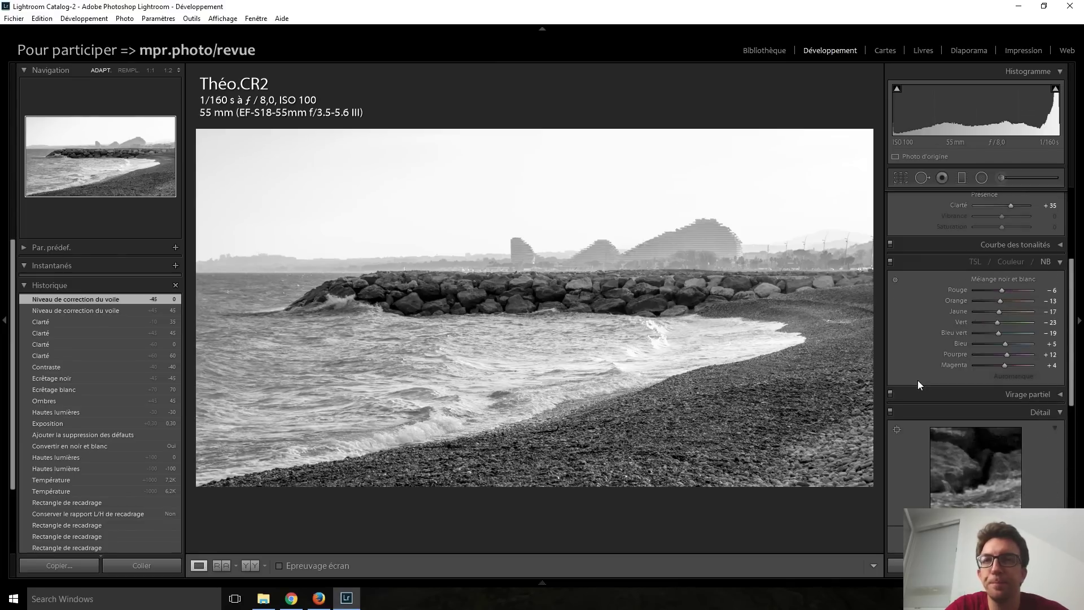
scroll(917, 381, "up", 3)
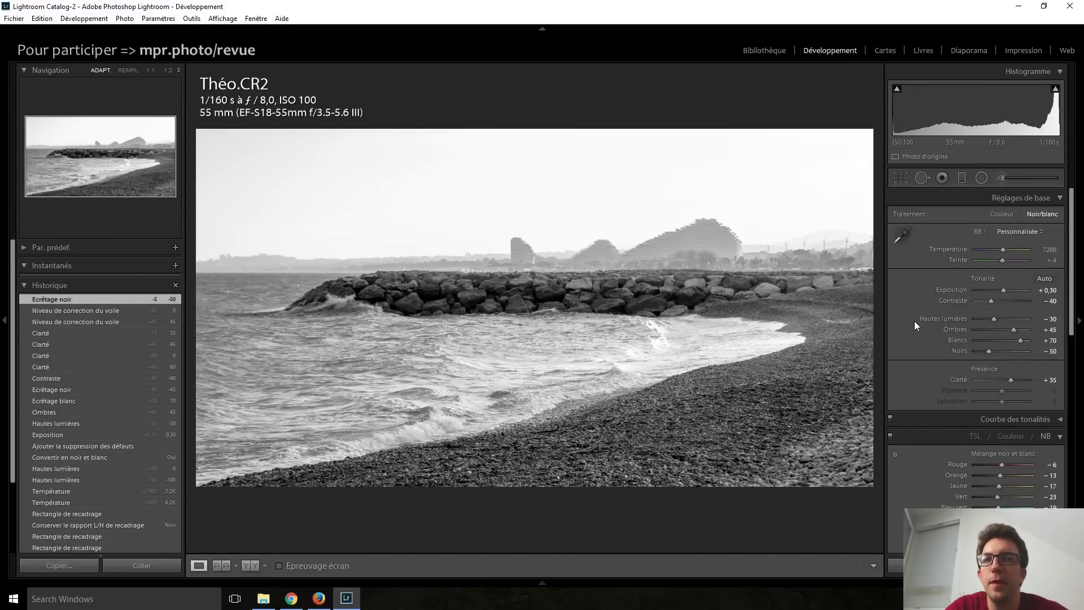
- Raise the Detail panel's Sharpening Amount to 65
scroll(915, 323, "down", 3)
scroll(915, 322, "down", 3)
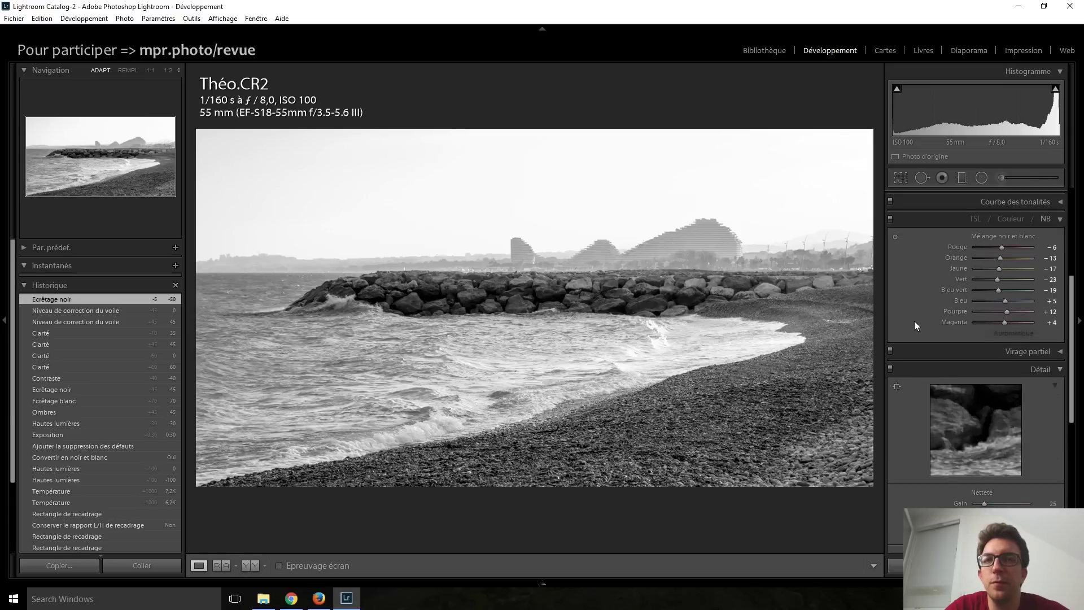
scroll(914, 323, "down", 3)
scroll(914, 322, "down", 3)
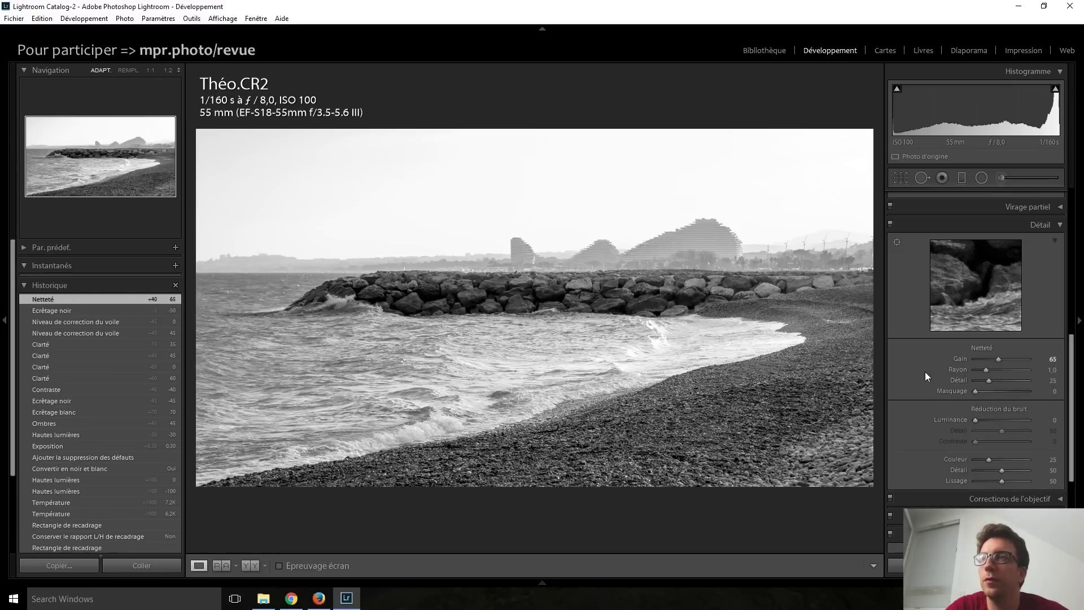
- Try a post-crop vignette at -20 and then -25, resetting the amount to 0 each time
scroll(923, 375, "down", 4)
scroll(922, 374, "down", 1)
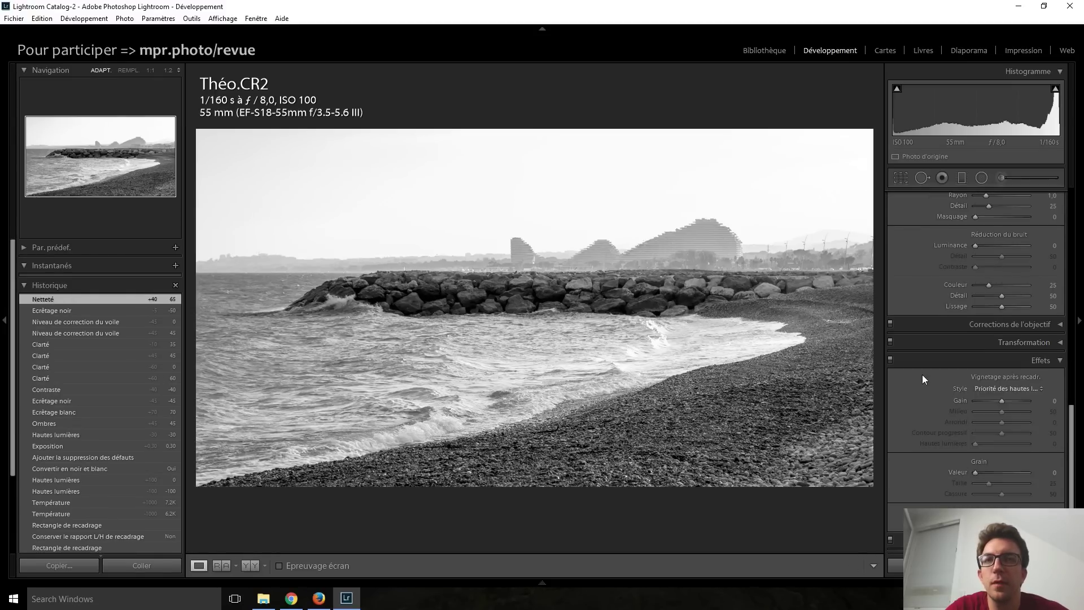
key("Down")
key("Down")
key("Down")
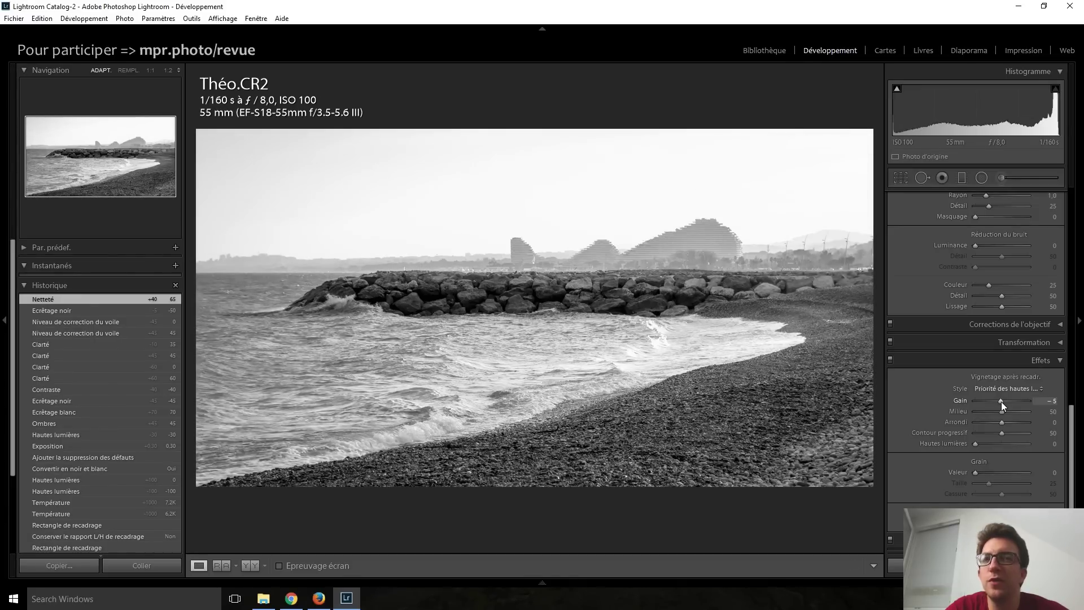
double_click(1001, 402)
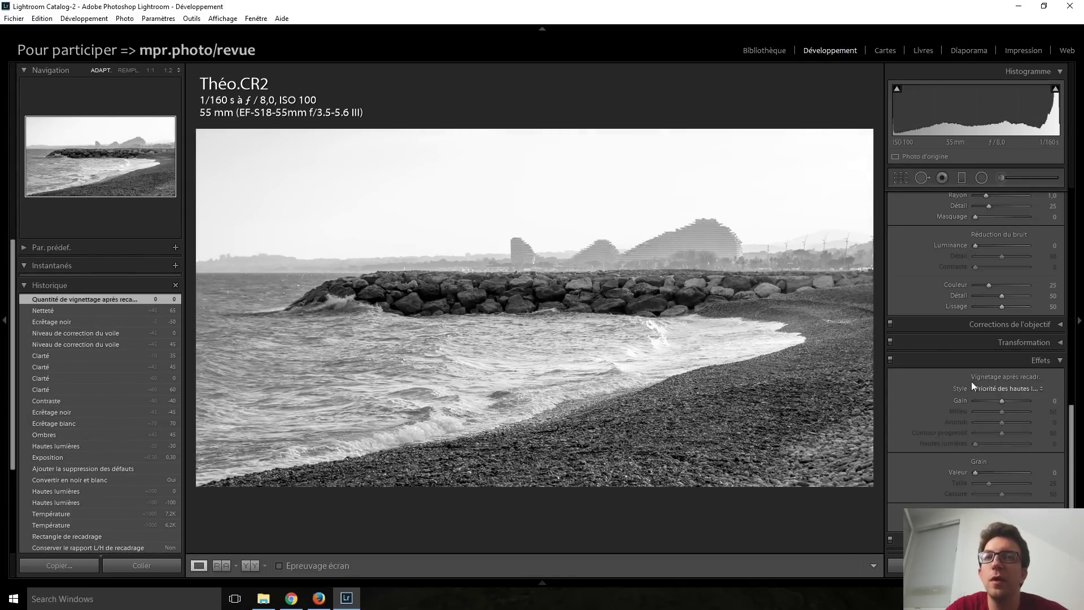
key("Down")
key("Down")
key("Down")
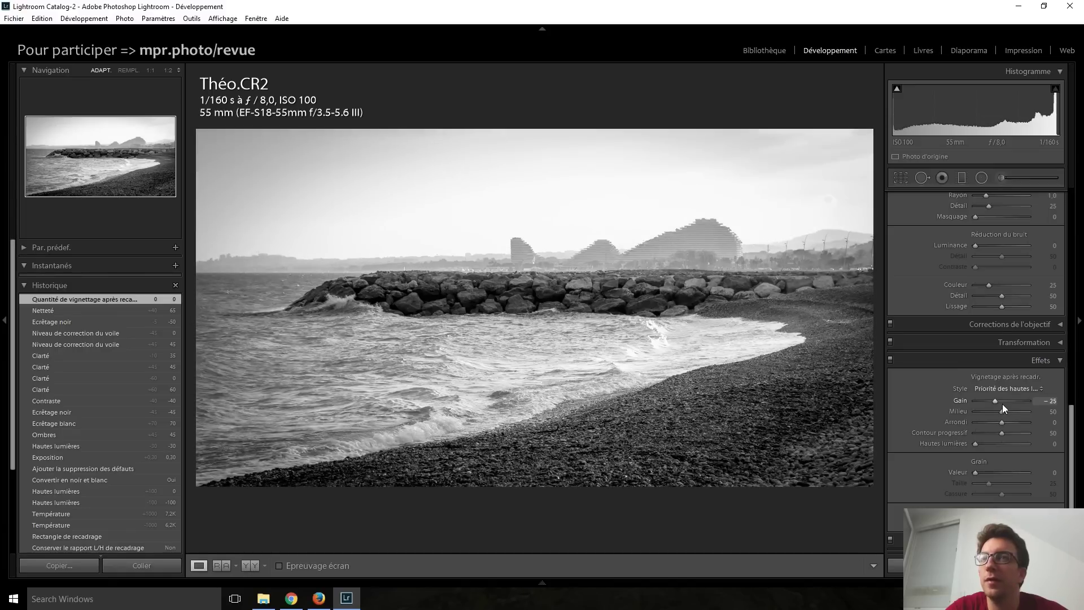
double_click(1002, 404)
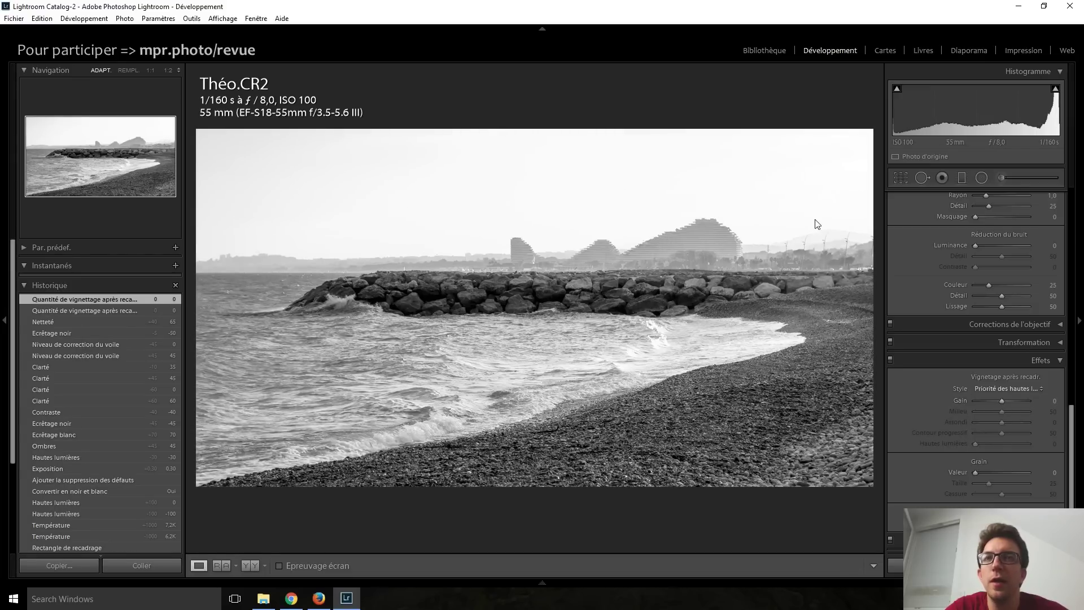
- Draw a graduated filter down across the sky and try darkening its exposure
left_click(961, 178)
left_click_drag(559, 208, 559, 323)
left_click_drag(996, 261, 991, 262)
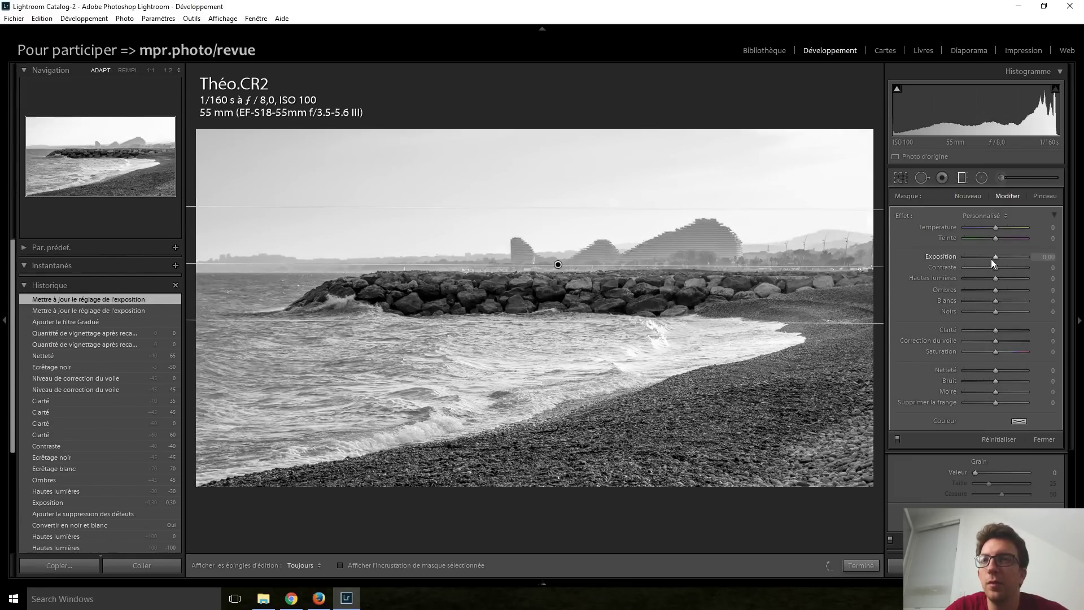
scroll(992, 262, "down", 2)
scroll(992, 262, "down", 2)
scroll(991, 258, "down", 2)
scroll(991, 258, "down", 2)
scroll(991, 259, "down", 1)
scroll(991, 258, "up", 3)
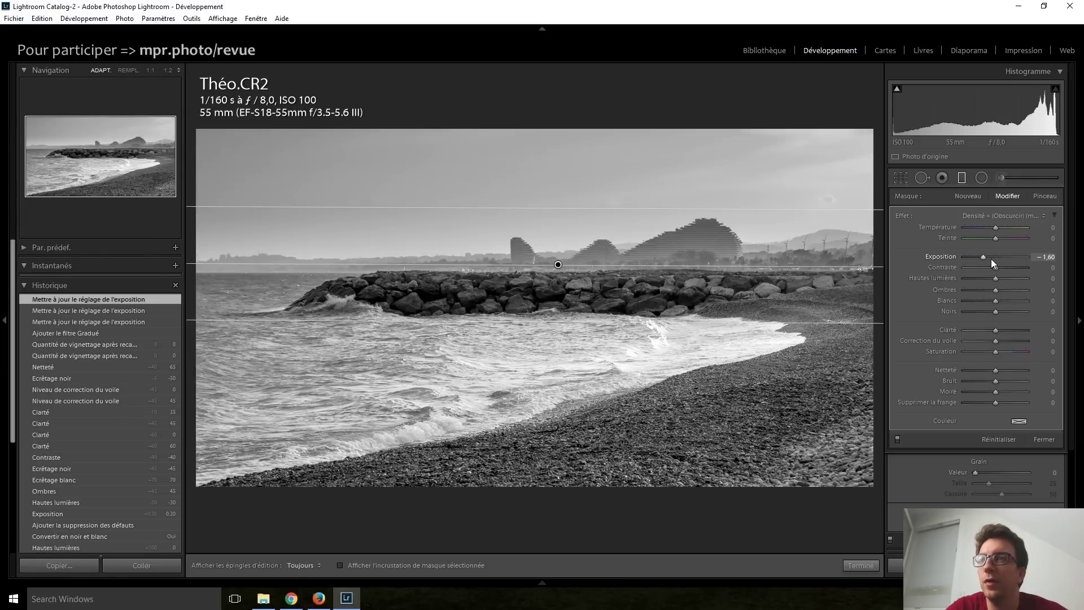
scroll(991, 259, "up", 3)
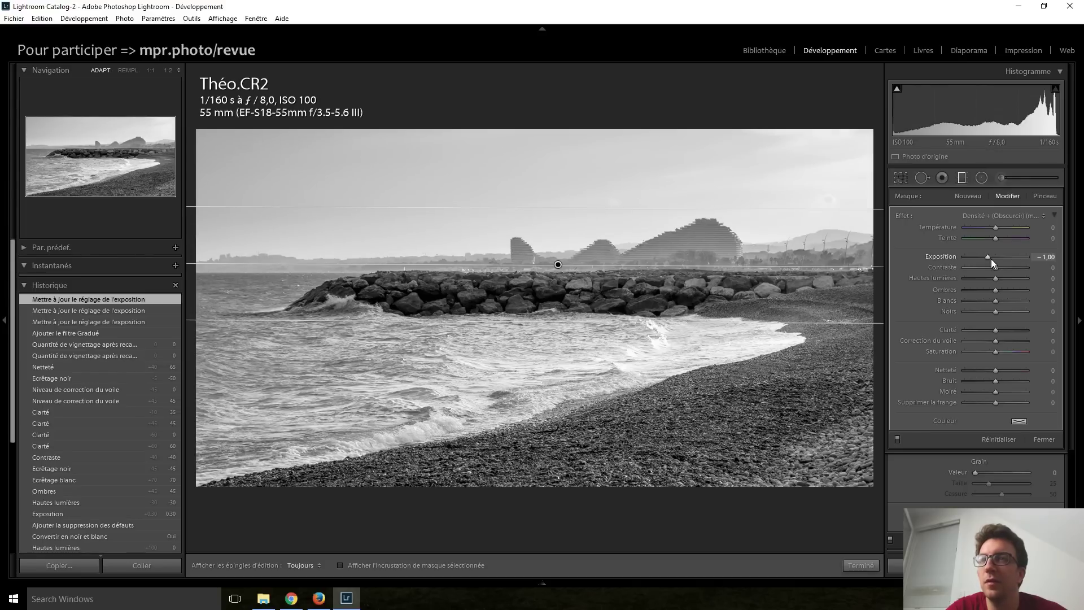
- Leave the sky filter's exposure at 0,00, set its Dehaze to -8, and close the tool
scroll(991, 258, "up", 5)
scroll(990, 258, "up", 5)
scroll(991, 258, "up", 4)
scroll(993, 263, "up", 3)
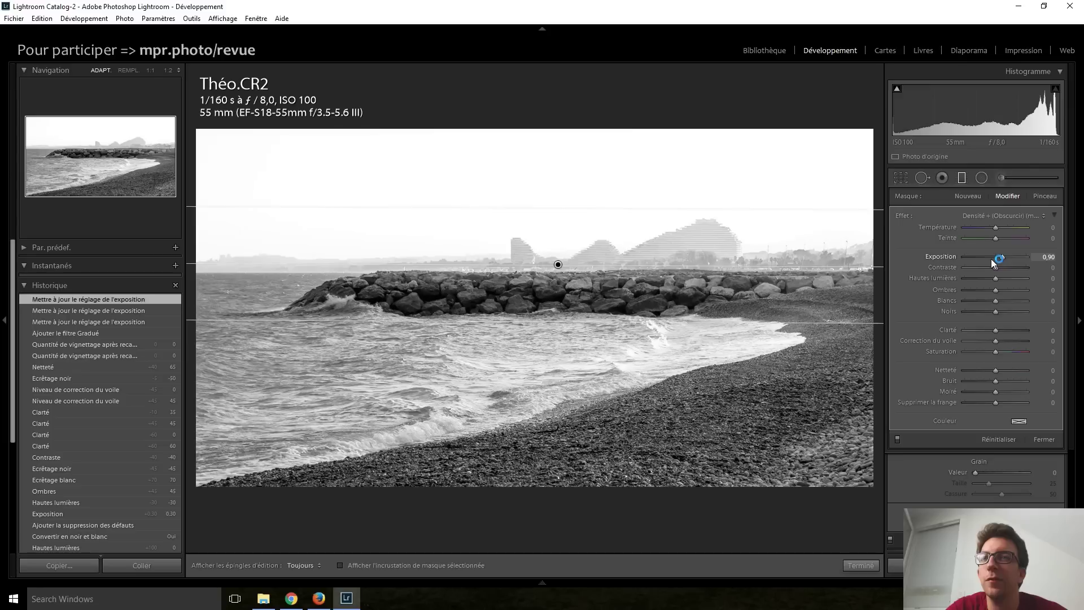
scroll(992, 263, "down", 6)
scroll(992, 263, "down", 6)
scroll(992, 263, "down", 5)
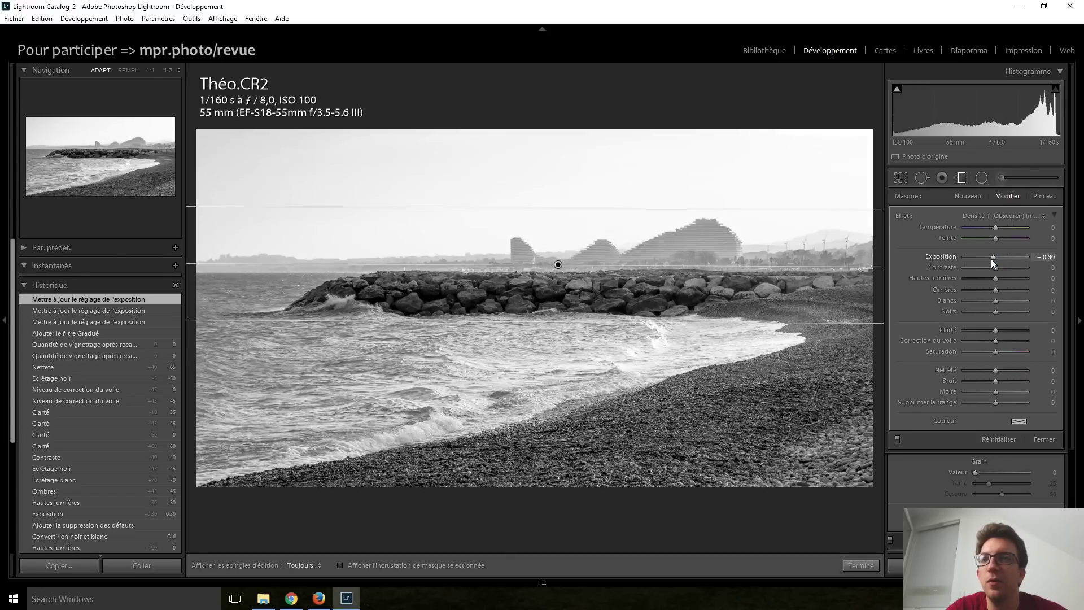
scroll(992, 262, "down", 4)
scroll(992, 262, "down", 5)
scroll(992, 262, "down", 5)
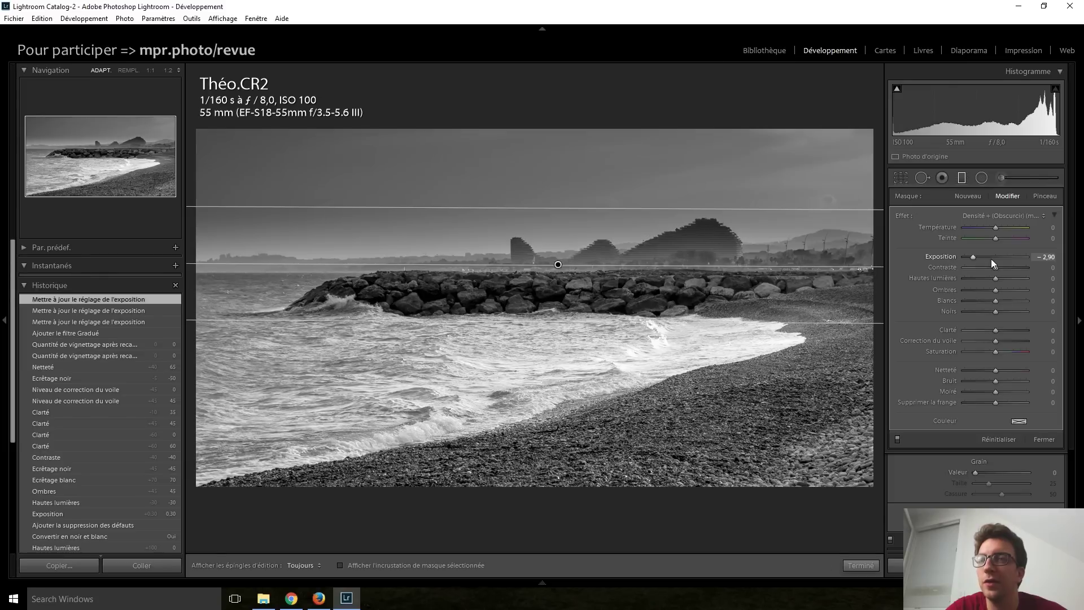
scroll(991, 258, "up", 4)
scroll(991, 258, "up", 3)
scroll(990, 258, "up", 4)
scroll(991, 258, "up", 3)
scroll(991, 258, "up", 3)
scroll(991, 259, "up", 2)
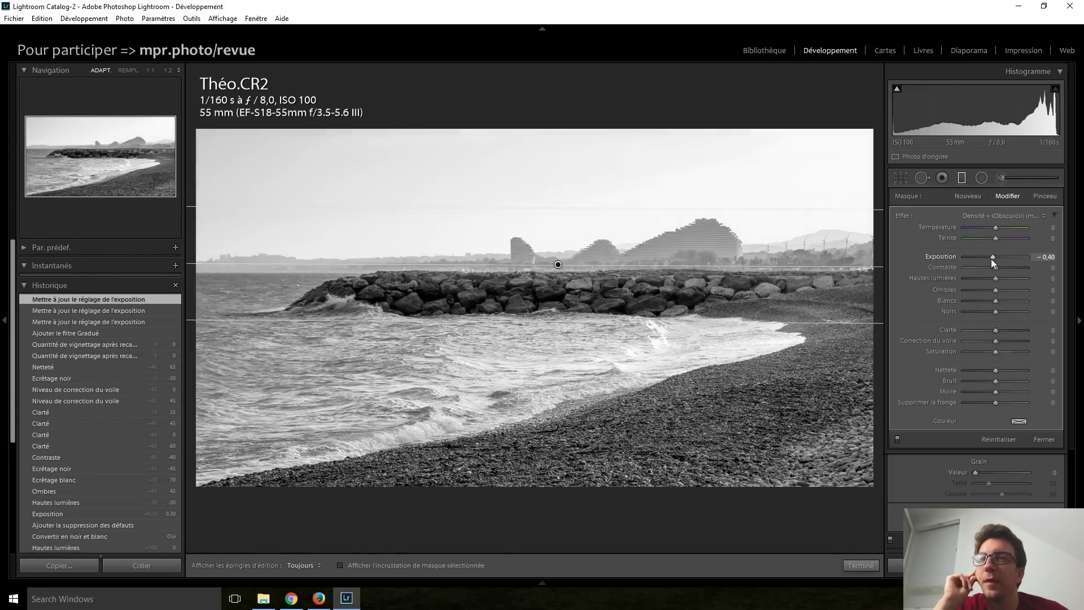
scroll(991, 258, "up", 2)
scroll(991, 259, "up", 2)
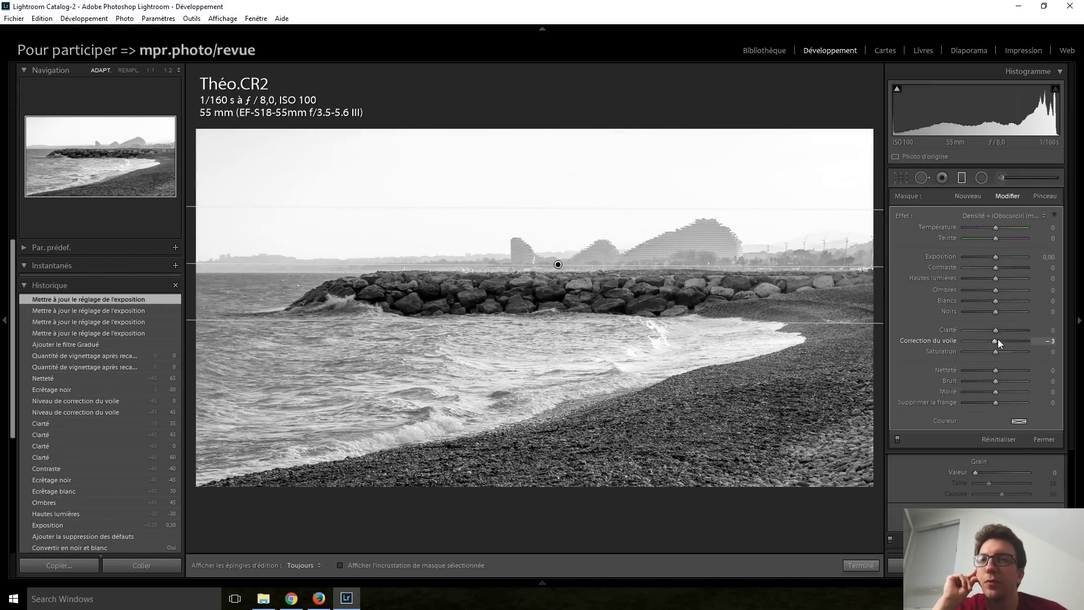
scroll(997, 339, "down", 2)
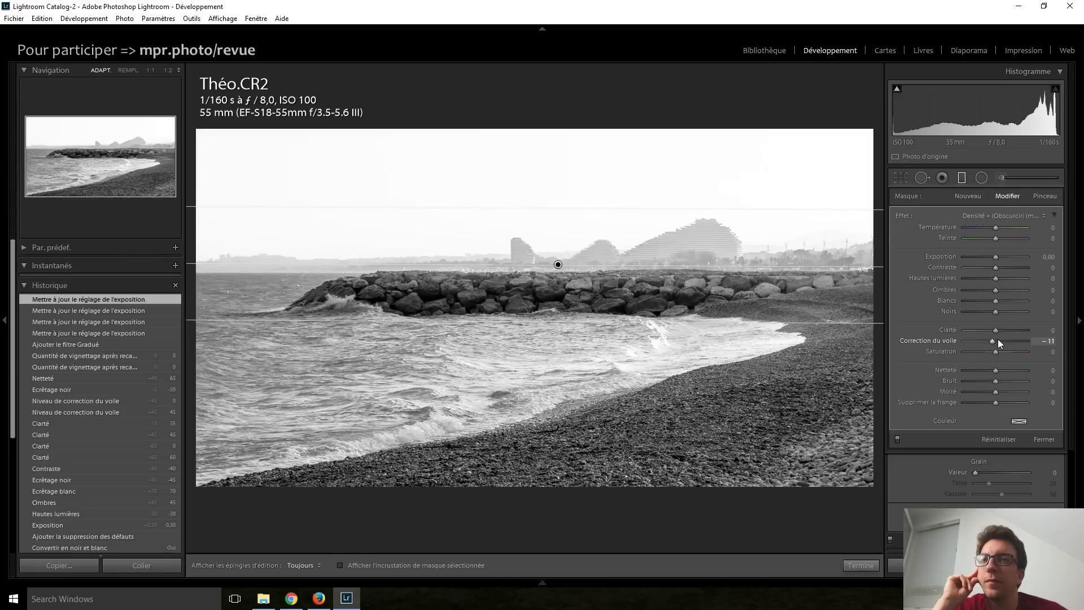
scroll(997, 339, "down", 8)
scroll(997, 339, "up", 2)
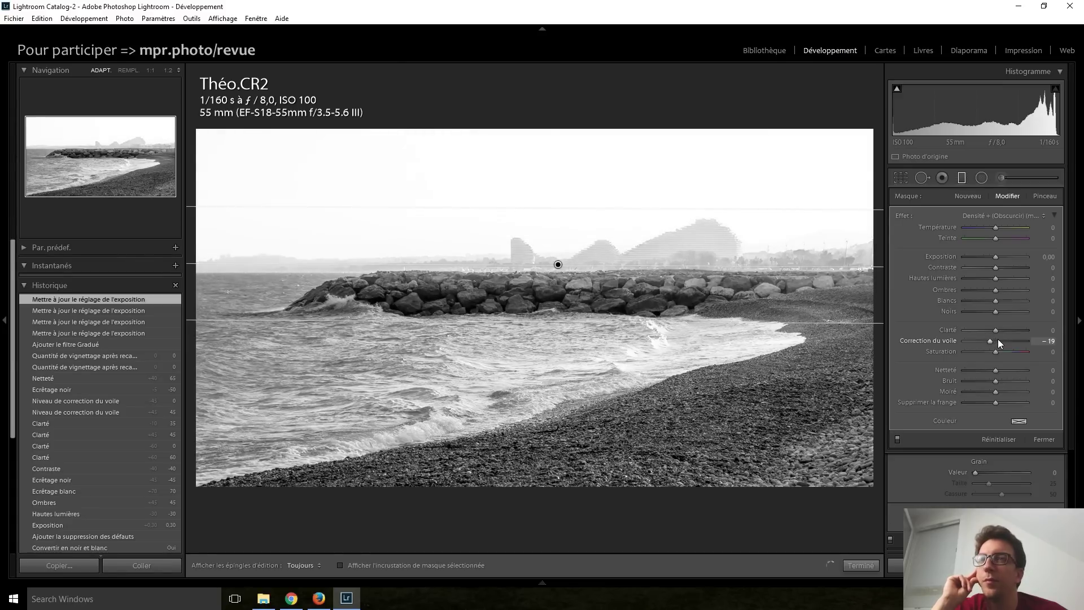
scroll(998, 339, "up", 1)
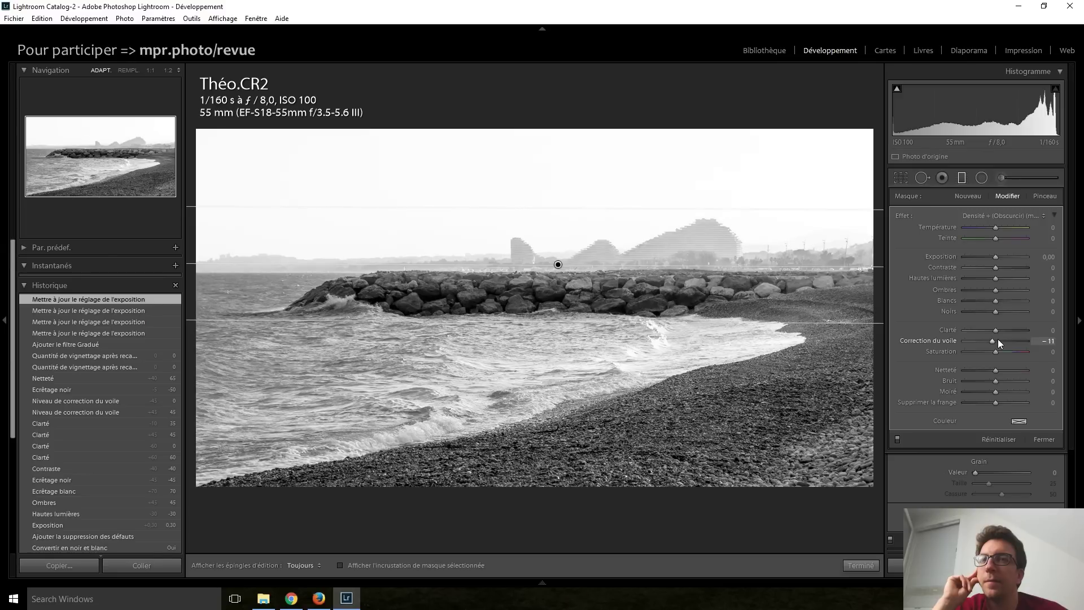
scroll(997, 339, "up", 1)
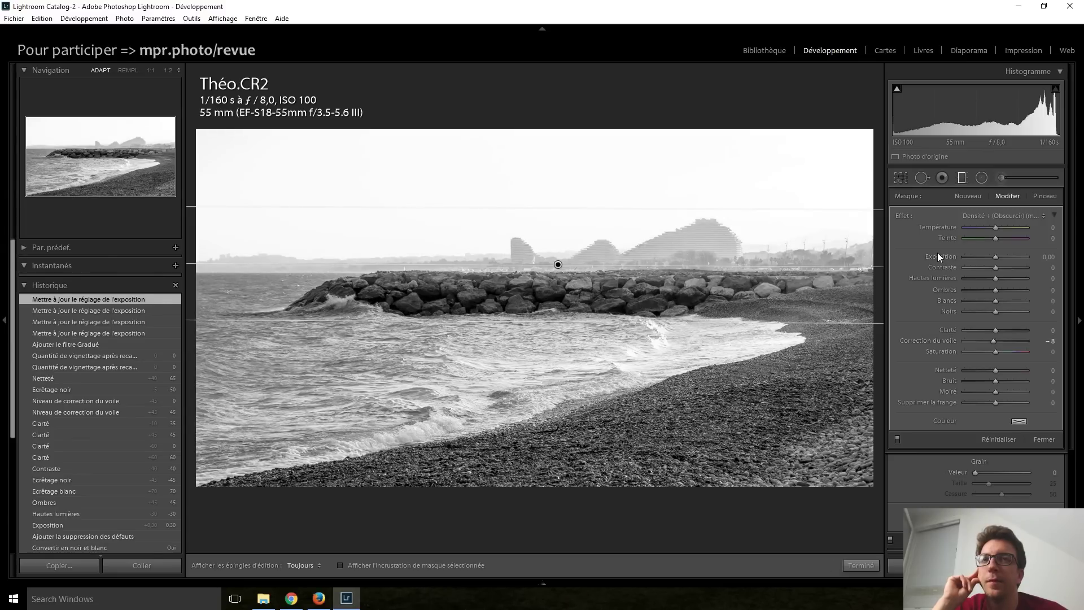
left_click(963, 176)
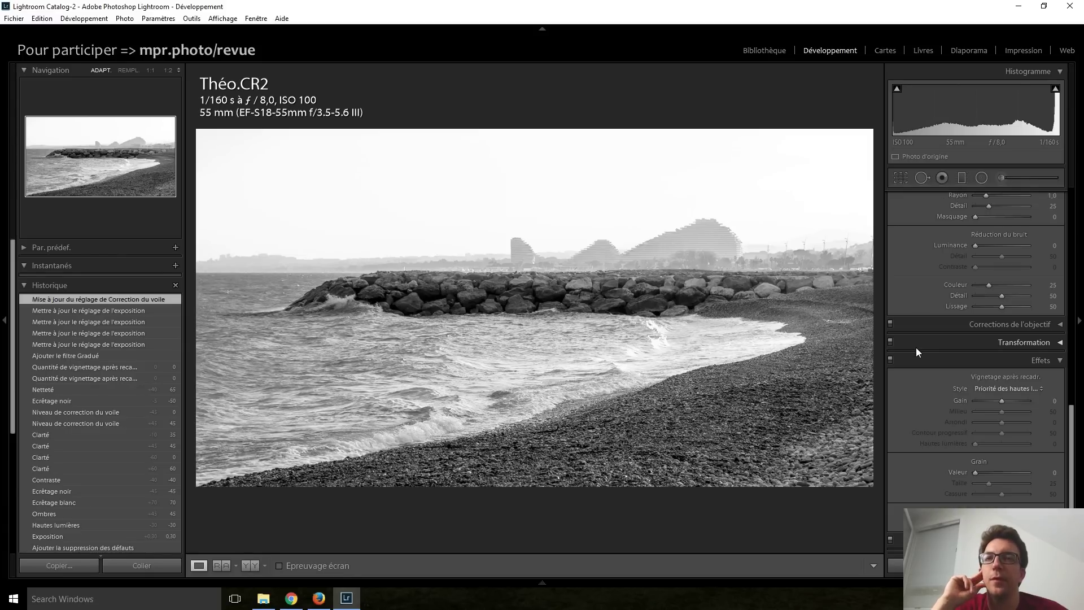
- Show the before view, then flip between the edited raw and its colour JPG, ending on the JPG
scroll(931, 408, "up", 5)
scroll(924, 405, "up", 5)
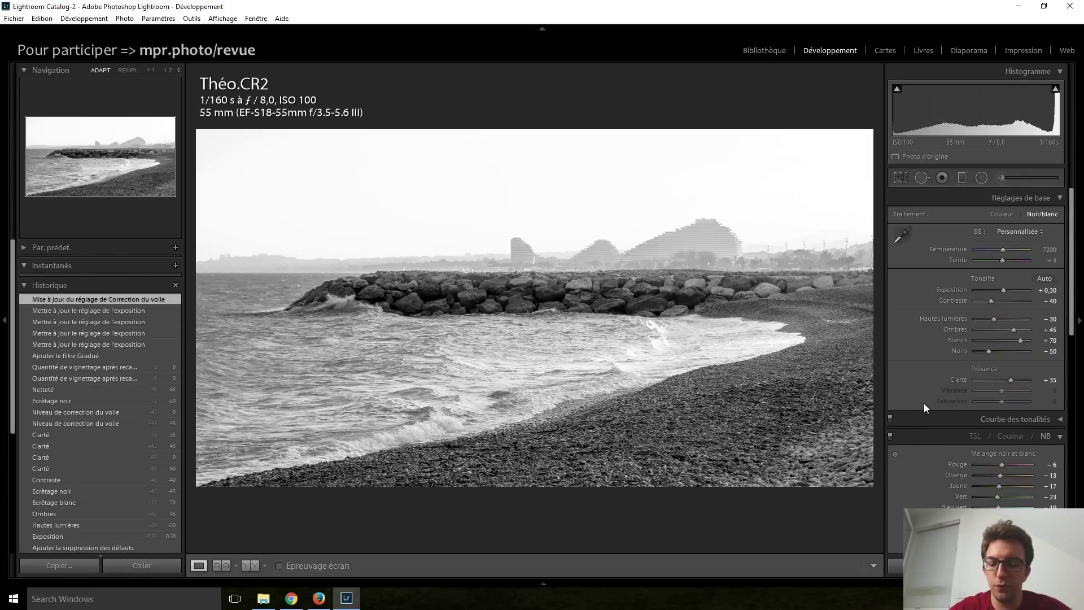
key("backslash")
key("backslash")
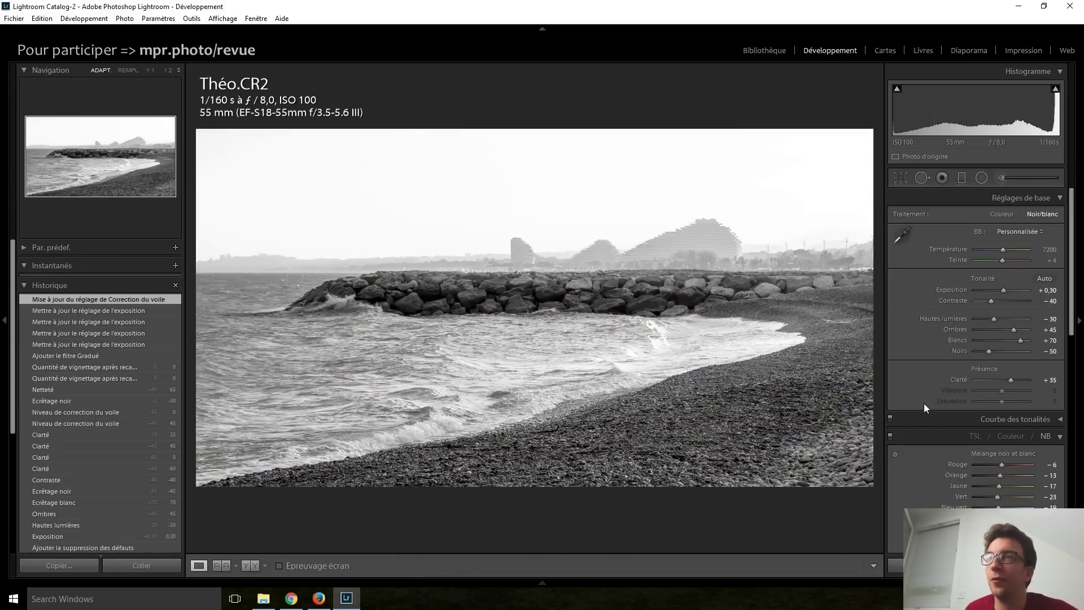
key("Right")
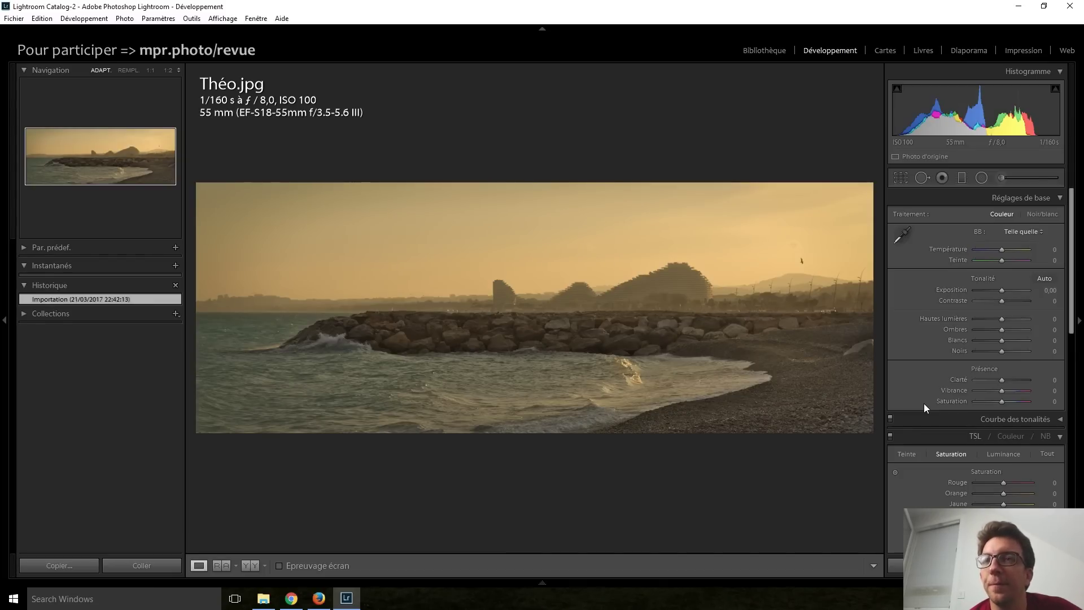
key("Left")
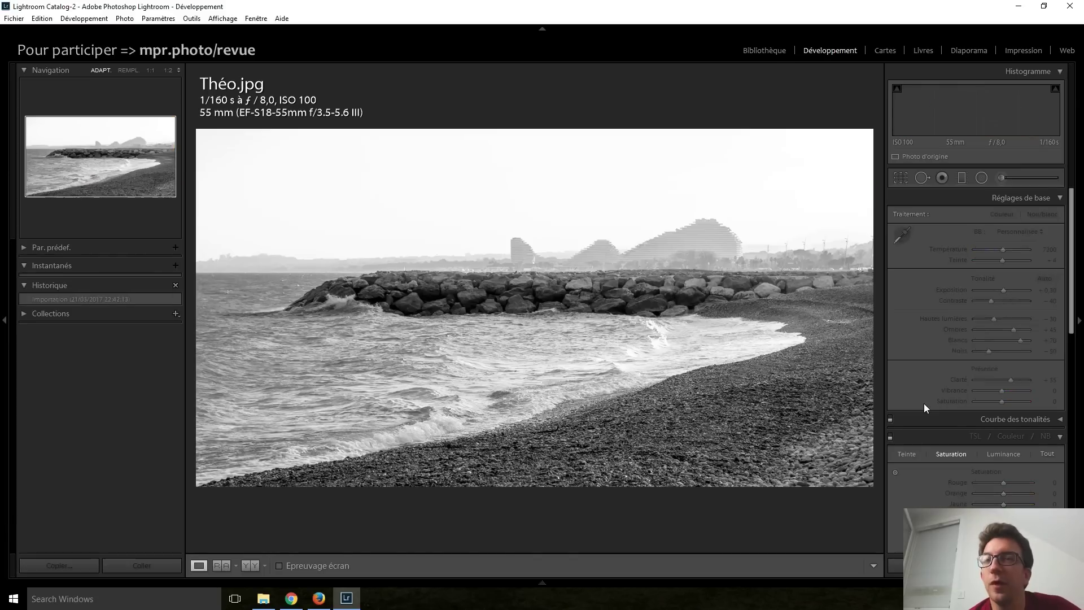
key("Right")
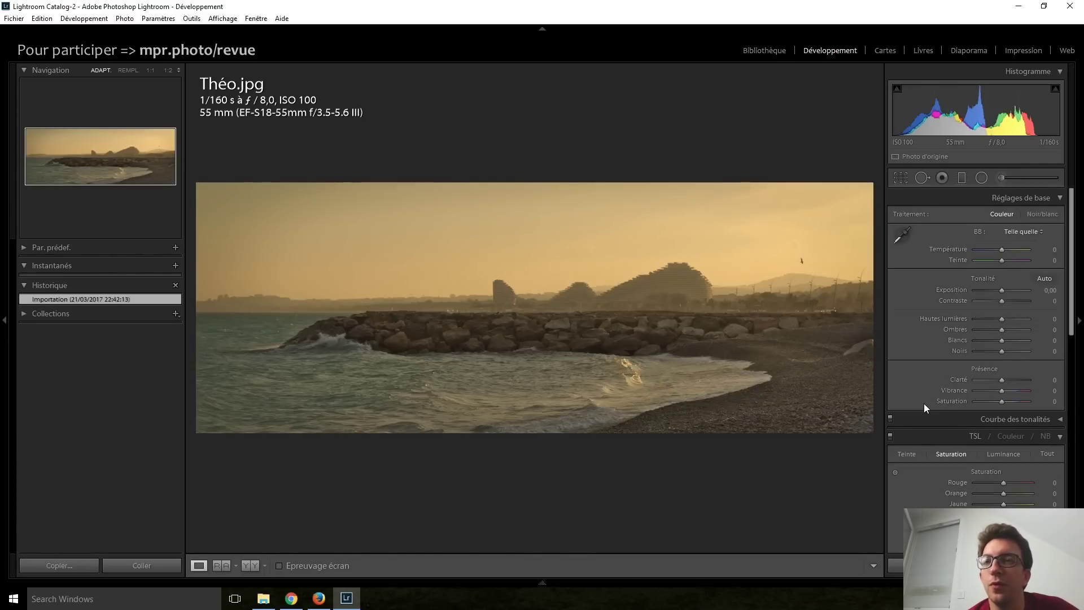
key("Left")
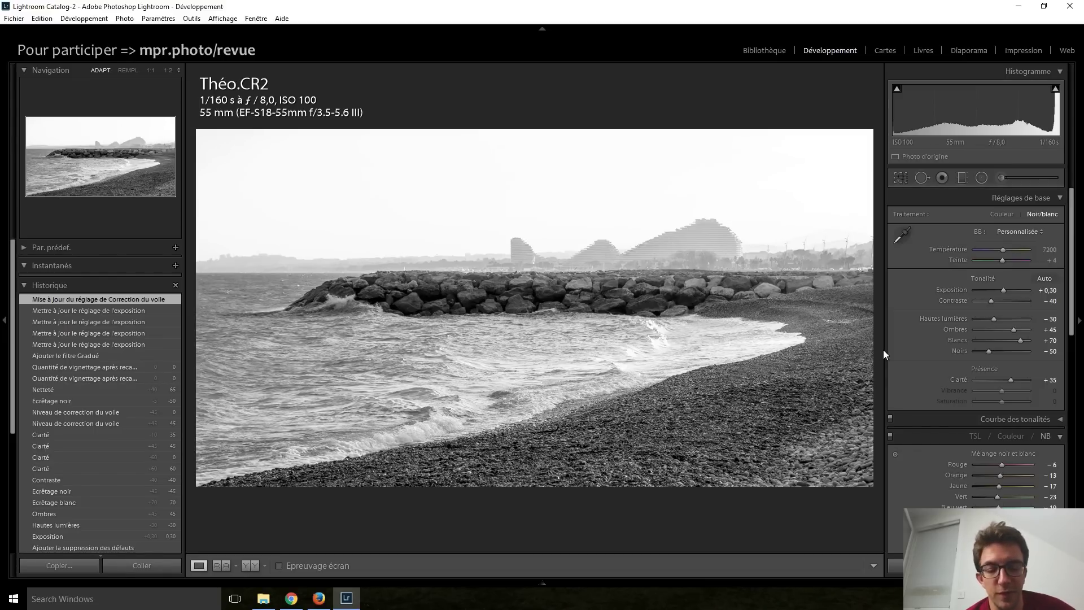
key("Right")
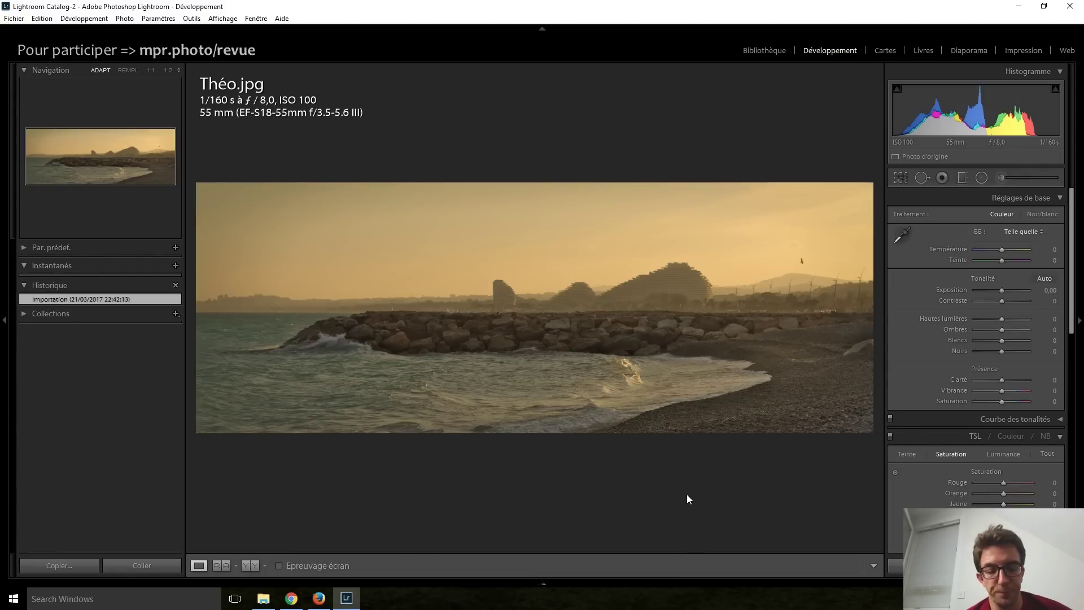
- Move to the roe deer photo and inspect its face at 1:1 before fitting it again
key("Right")
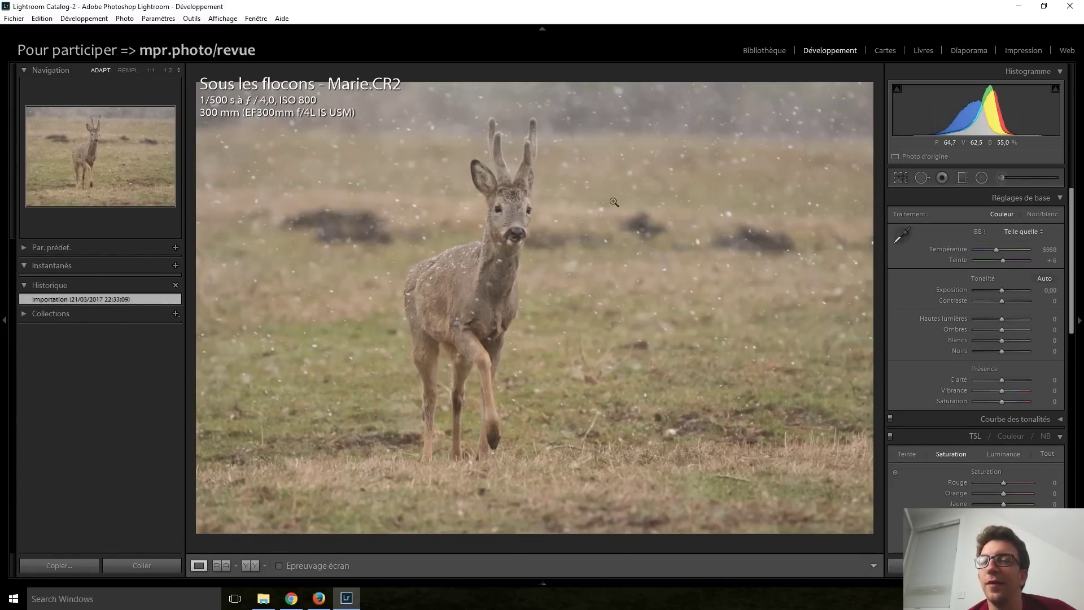
left_click(529, 207)
left_click_drag(529, 207, 527, 427)
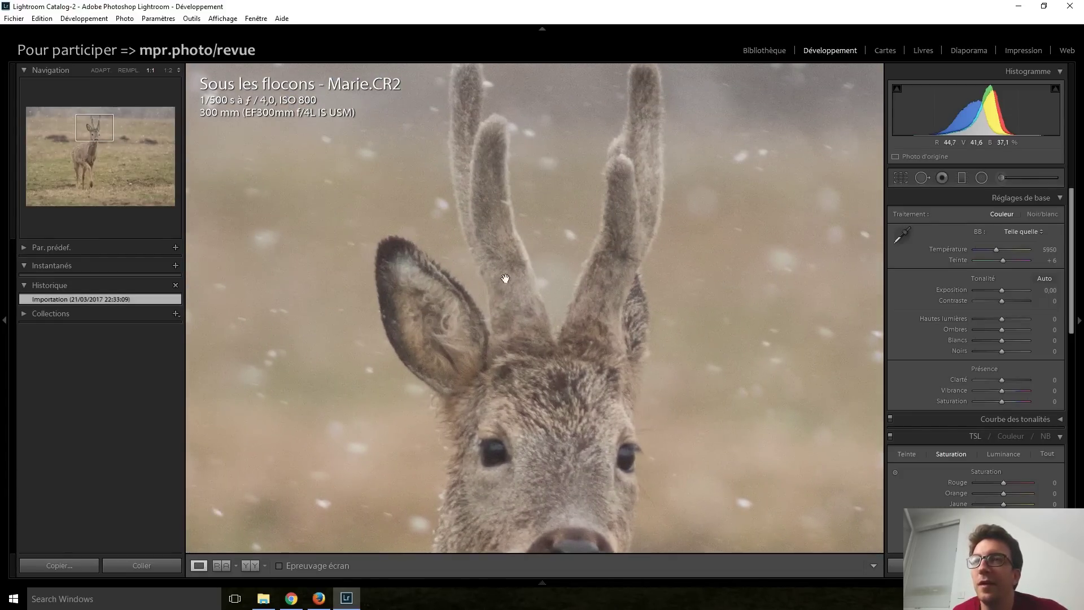
left_click(511, 358)
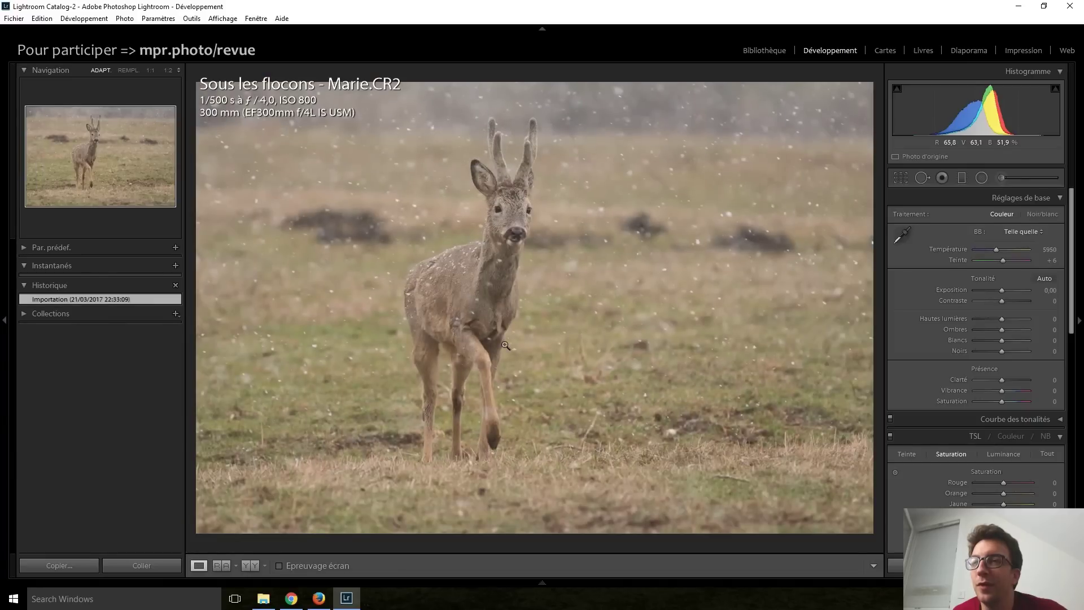
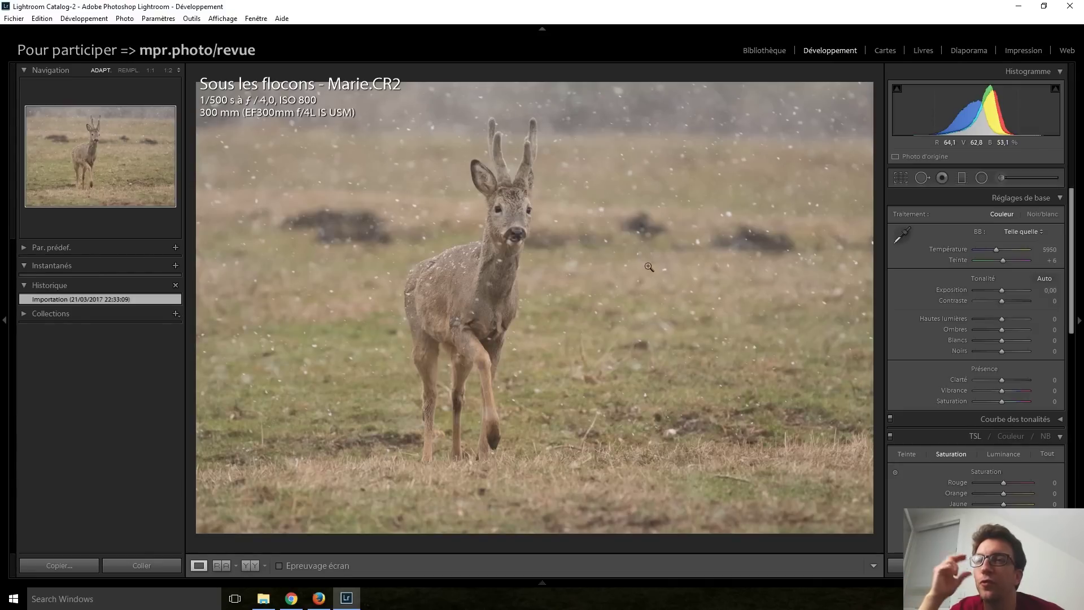
- Inspect the deer's face, ears and antlers at full size, then fit the photo back in view
left_click(485, 278)
left_click_drag(536, 243, 517, 441)
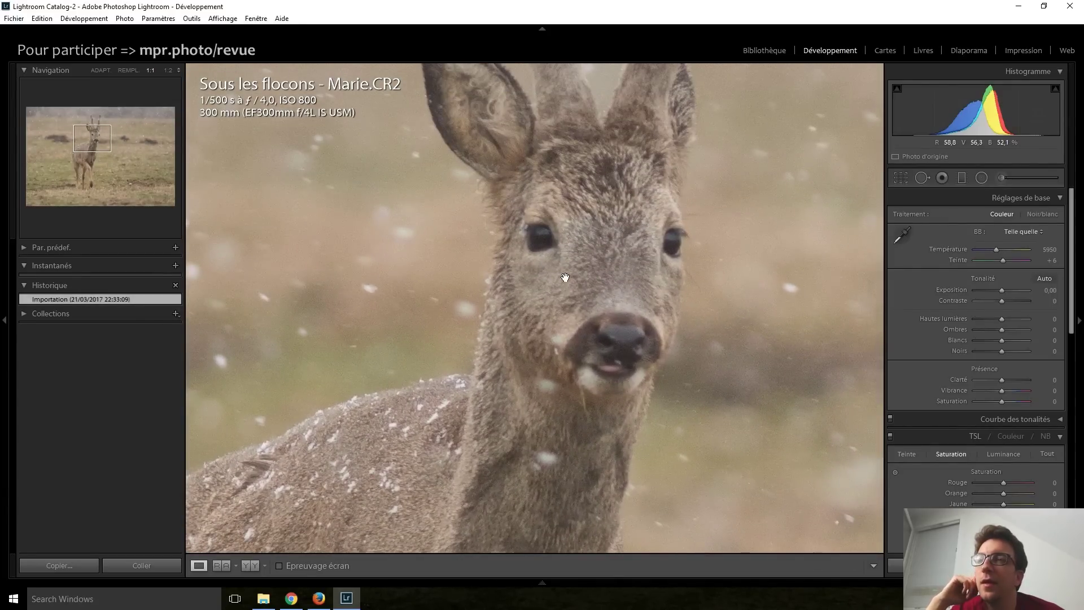
left_click_drag(565, 277, 694, 199)
left_click_drag(299, 461, 330, 370)
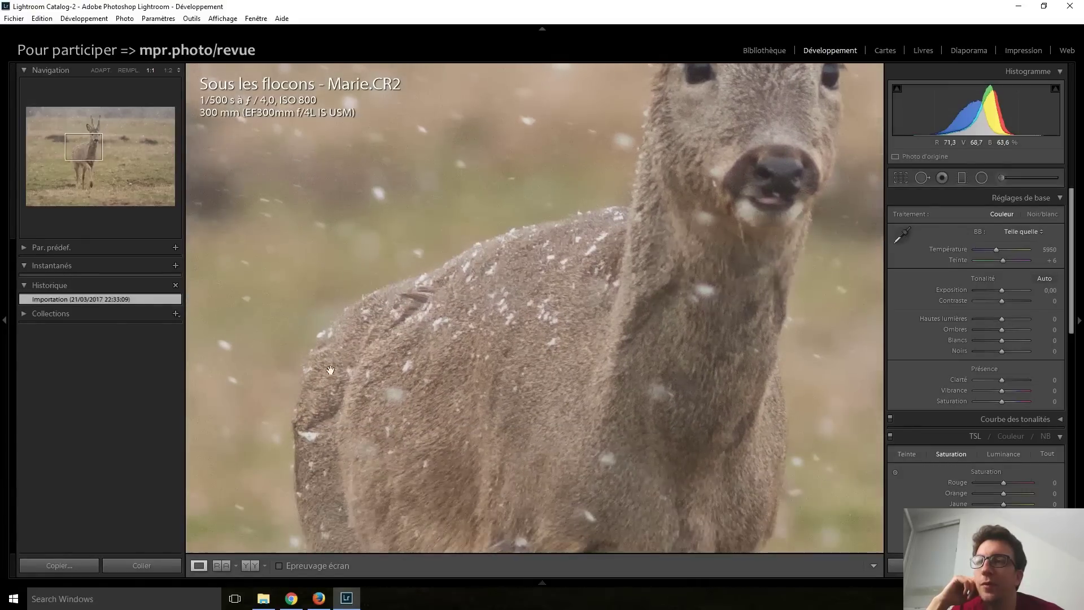
left_click_drag(646, 283, 568, 490)
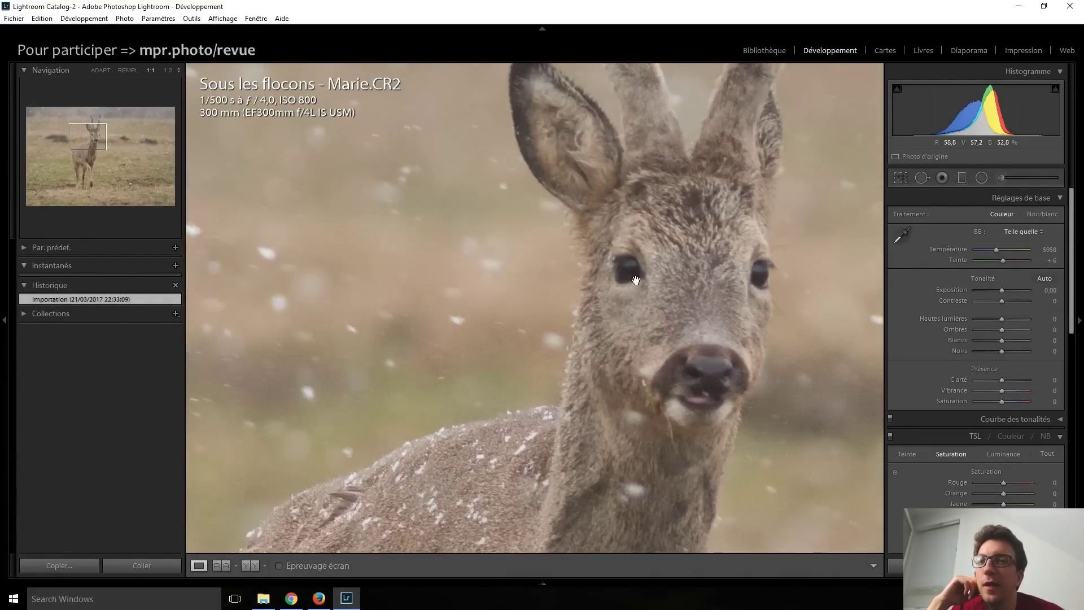
left_click_drag(636, 280, 621, 385)
mouse_move(615, 277)
left_mouse_down()
mouse_move(604, 325)
mouse_move(613, 405)
left_mouse_up()
left_click_drag(616, 550, 578, 338)
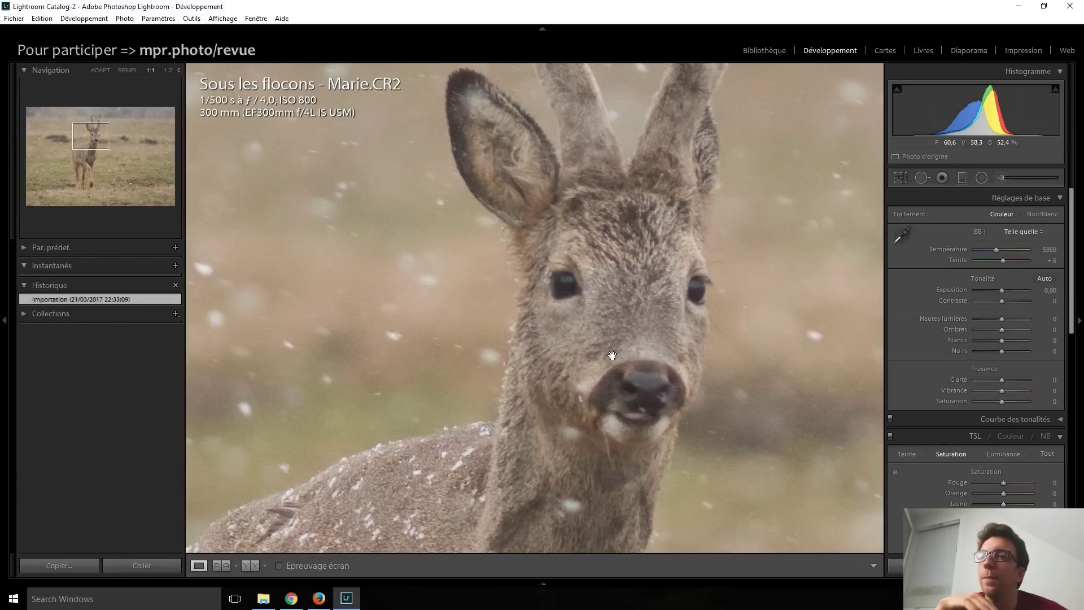
mouse_move(547, 411)
left_mouse_down()
mouse_move(536, 423)
mouse_move(419, 334)
mouse_move(542, 178)
mouse_move(528, 364)
mouse_move(670, 161)
left_mouse_up()
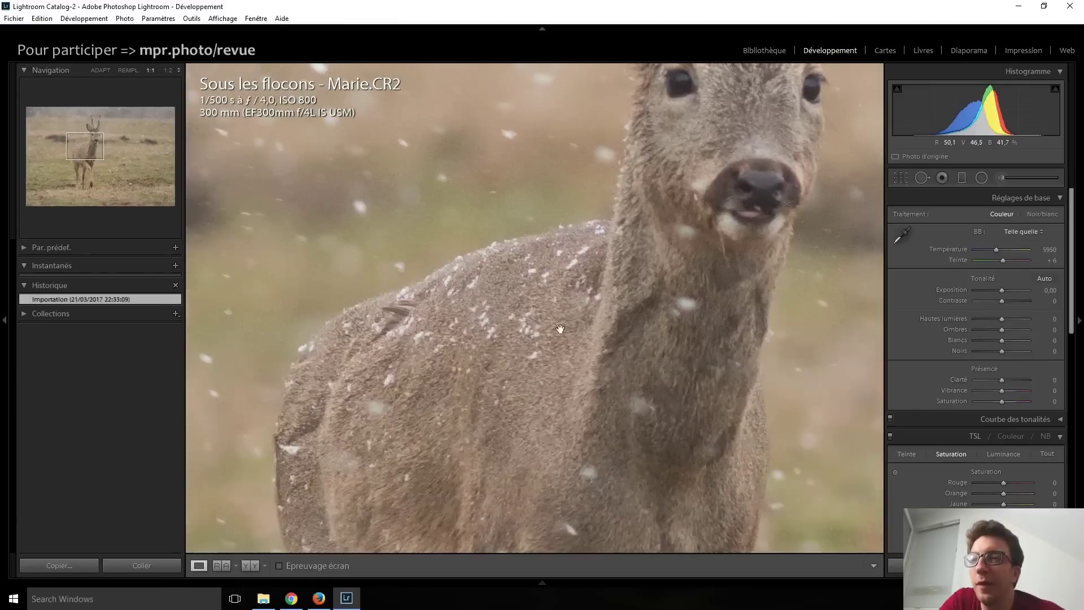
left_click(400, 316)
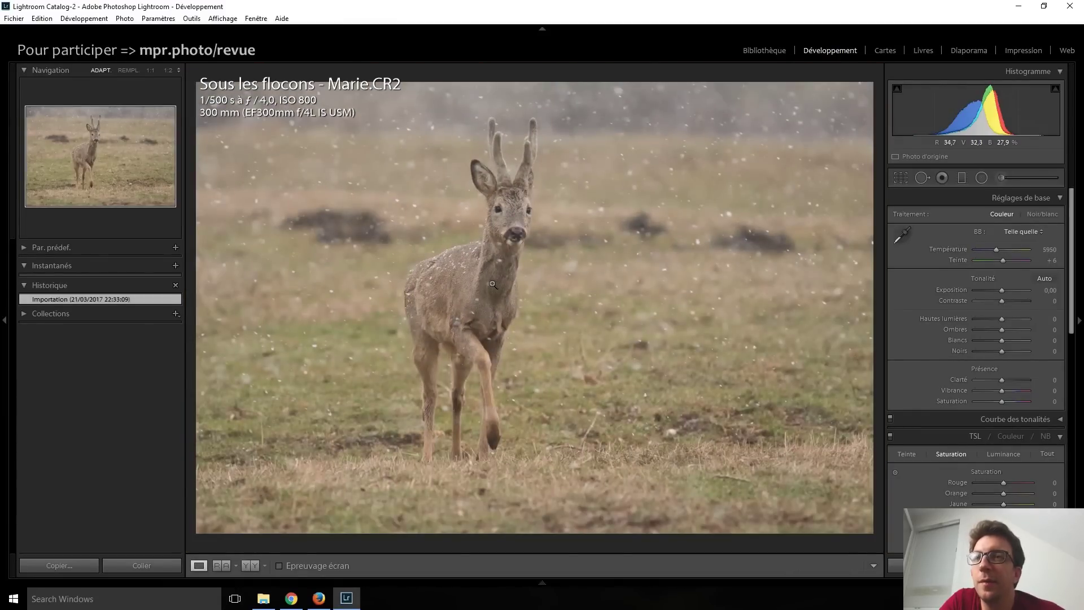
- Crop the photo to a 1 x 1 square tightened around the buck and apply it
left_click(897, 180)
left_click(1024, 218)
left_click(902, 271)
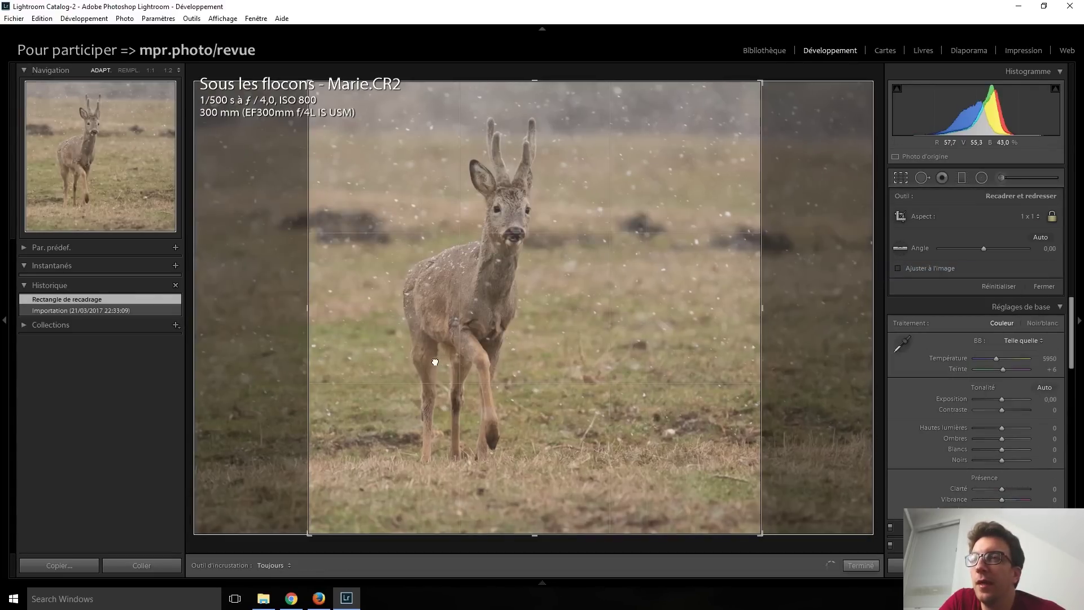
left_click_drag(435, 362, 429, 357)
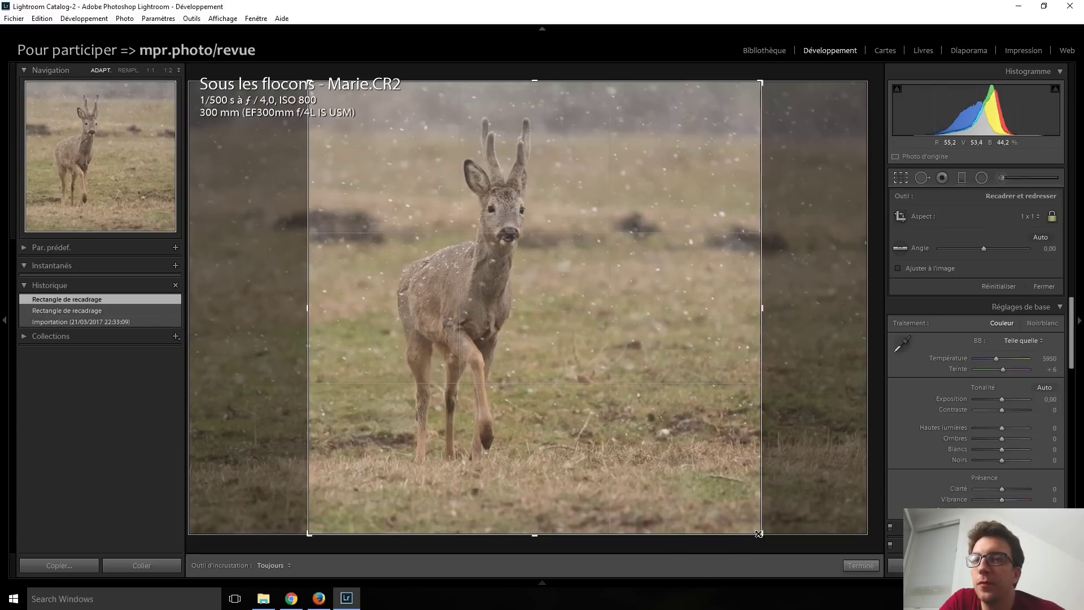
left_click_drag(758, 527, 754, 511)
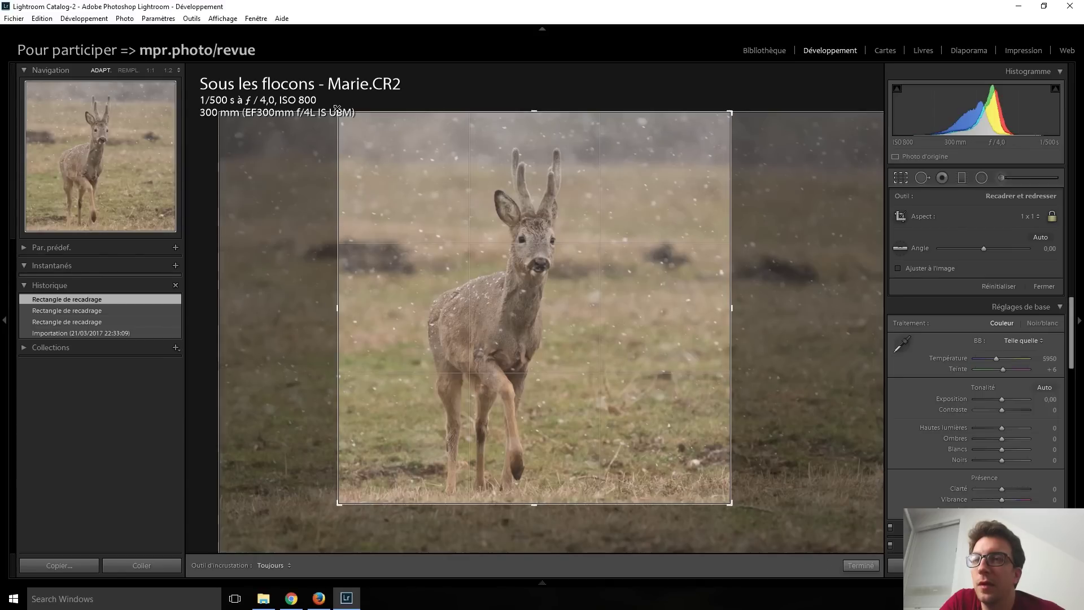
left_click_drag(337, 109, 343, 122)
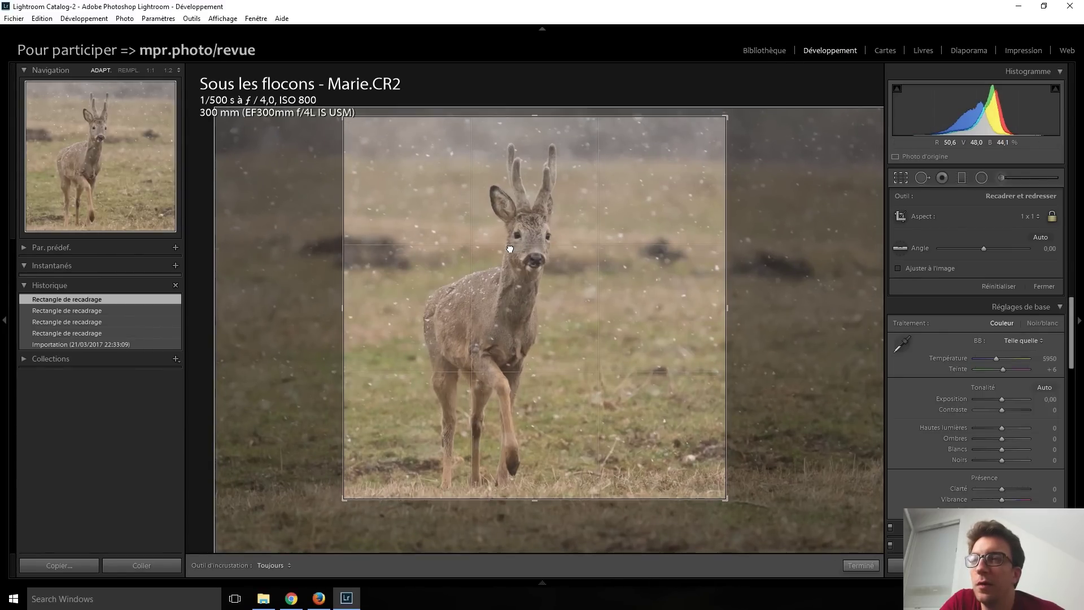
key("Return")
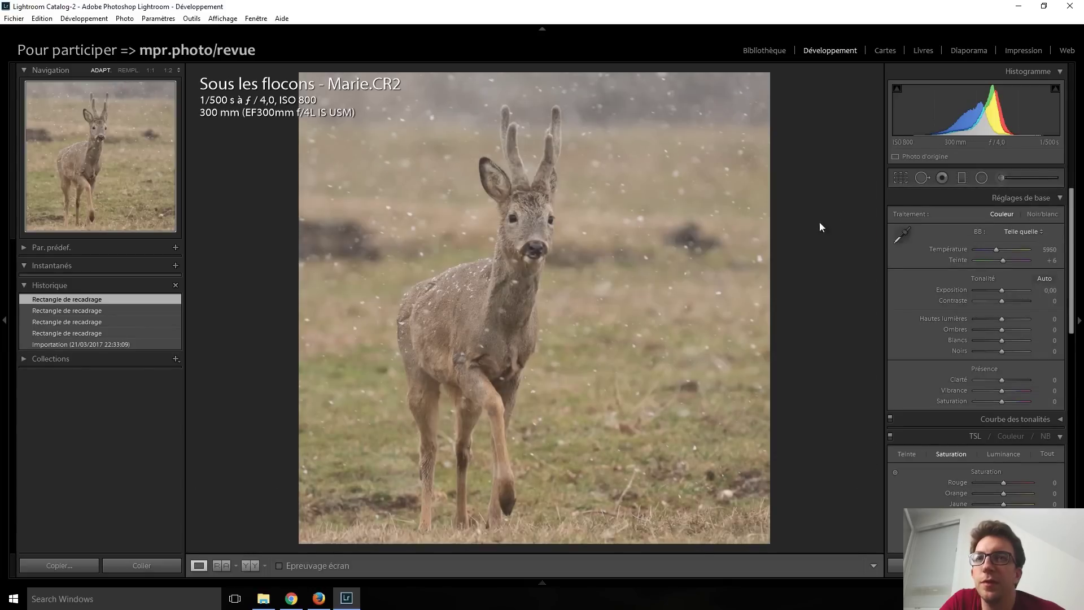
- Refine the square crop by nudging the deer within the frame
left_click(898, 178)
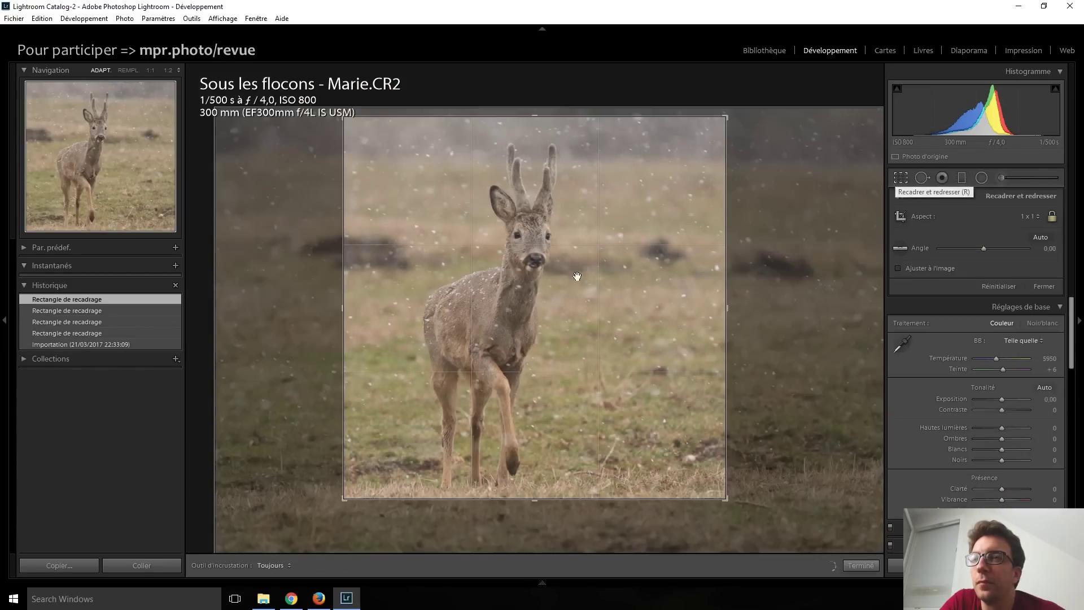
left_click_drag(471, 297, 467, 294)
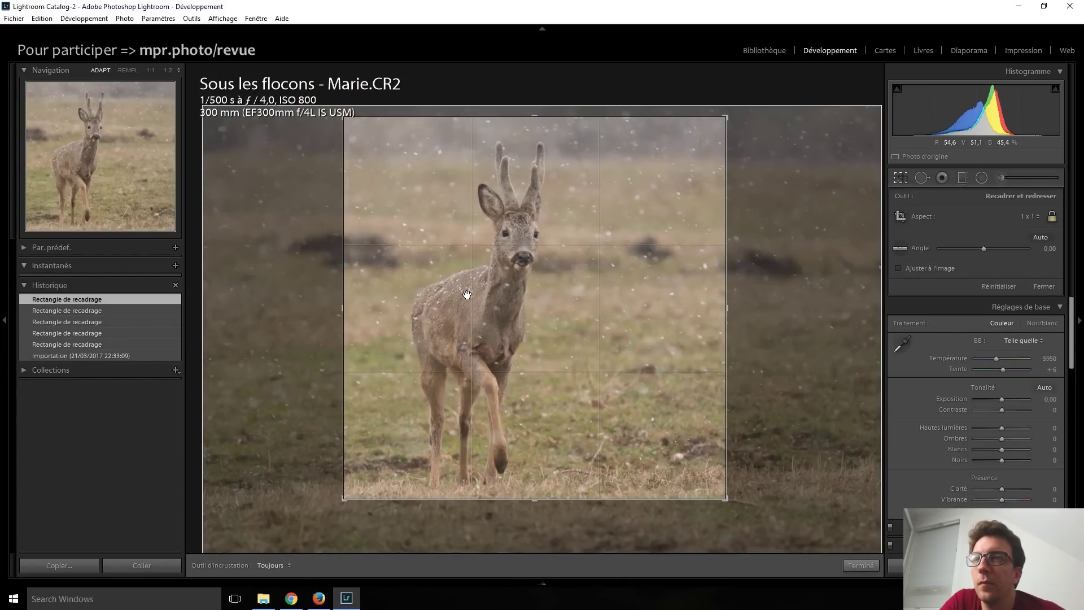
key("Return")
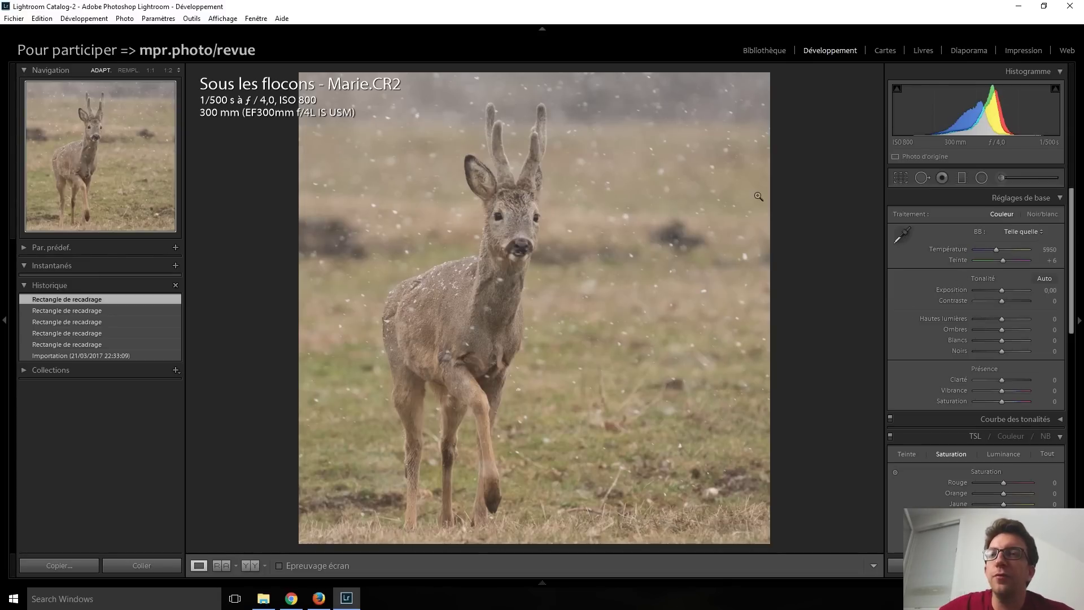
left_click_drag(1005, 299, 1019, 301)
double_click(1018, 301)
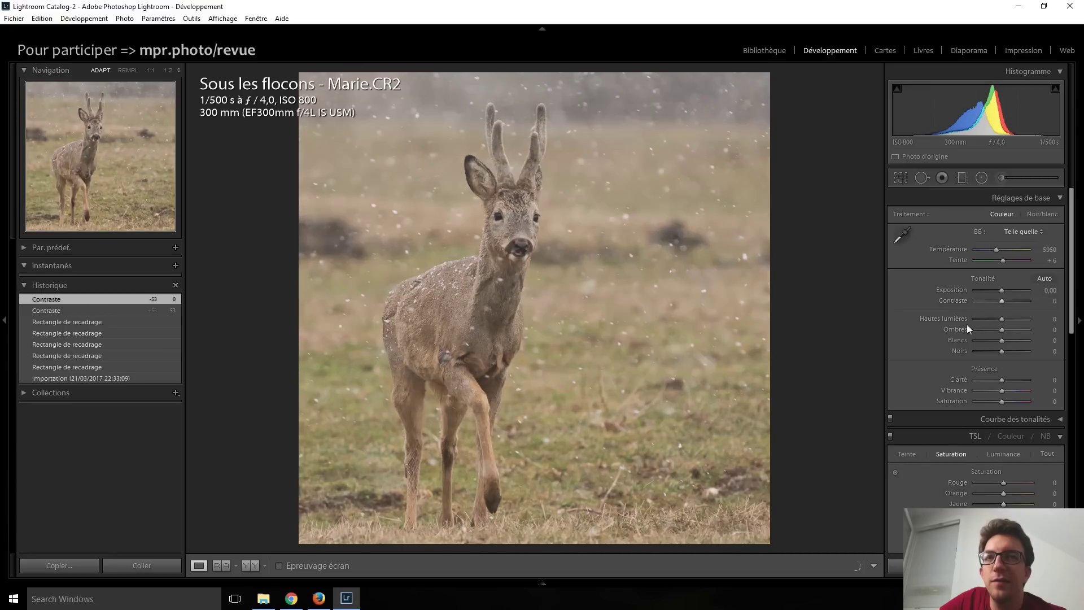
scroll(926, 343, "down", 5)
scroll(926, 344, "down", 5)
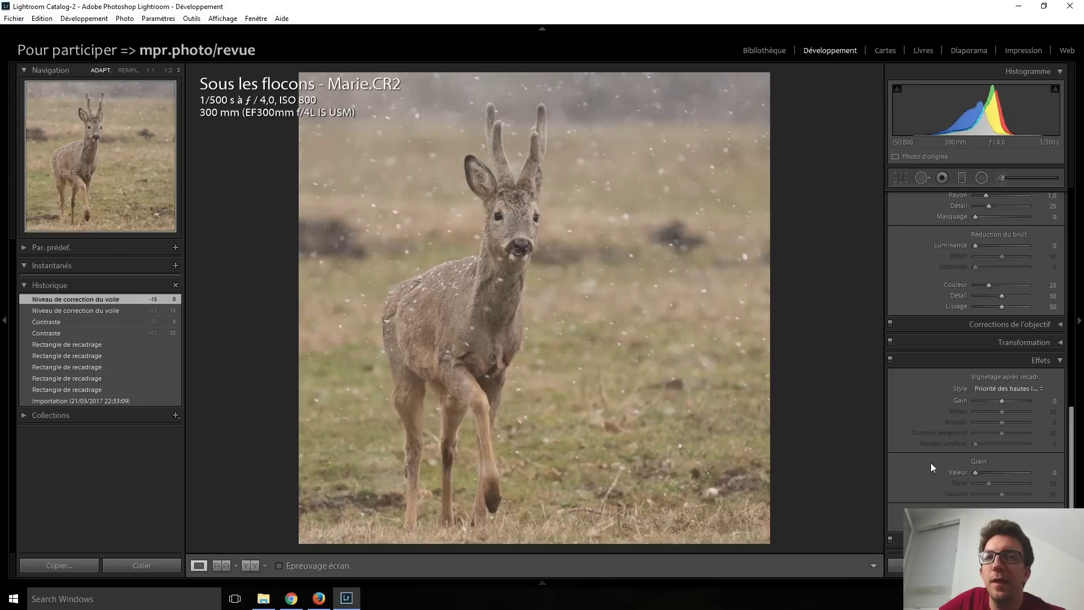
scroll(930, 460, "up", 5)
scroll(930, 460, "up", 5)
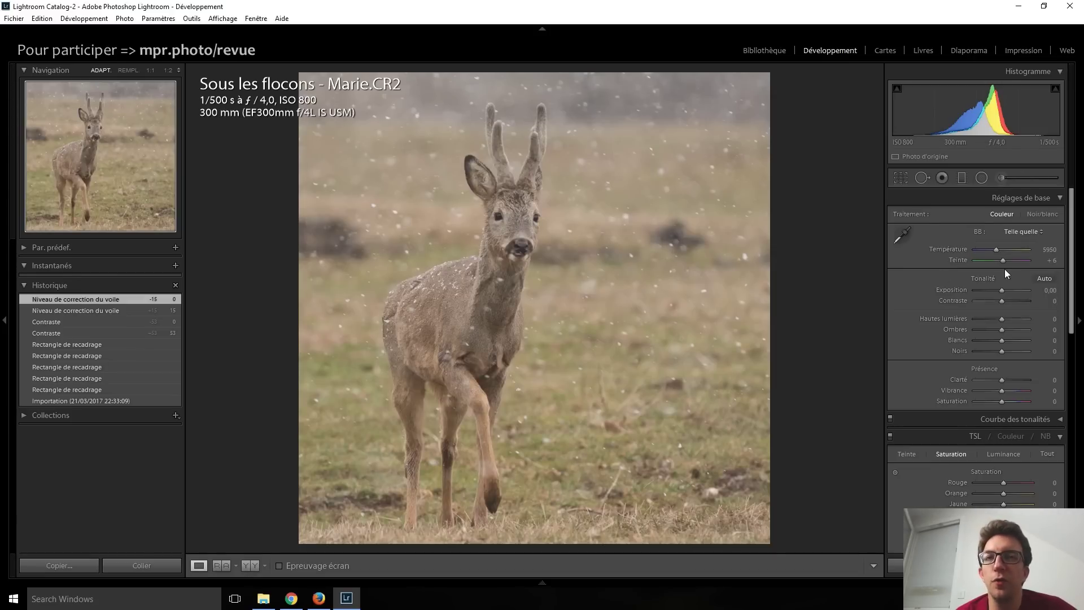
- Set exposure to +0.60 and pull highlights down to -25
left_click(1002, 293)
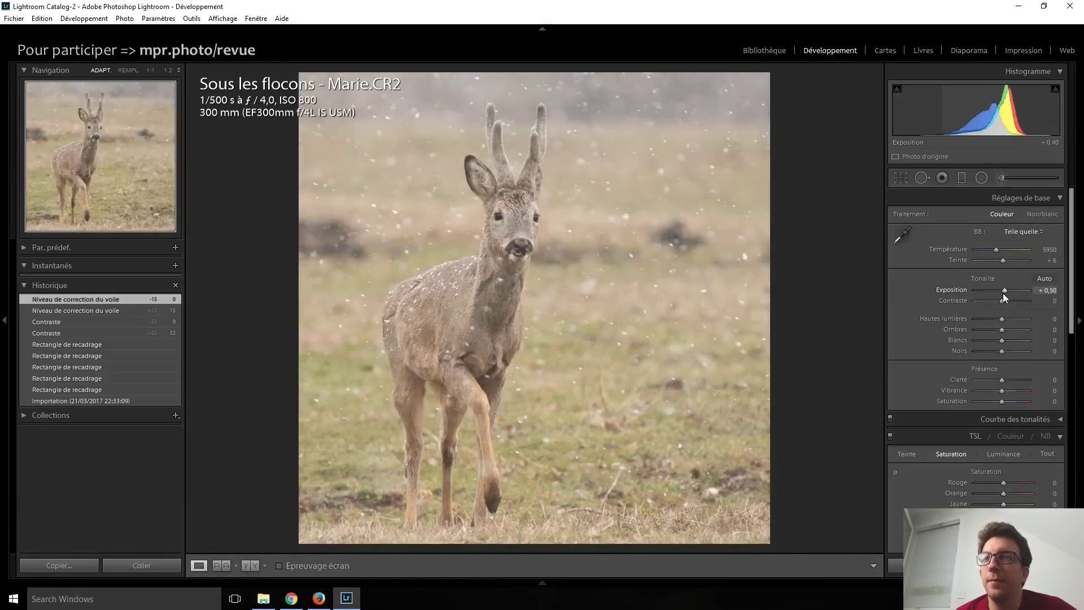
key("Up")
key("Up")
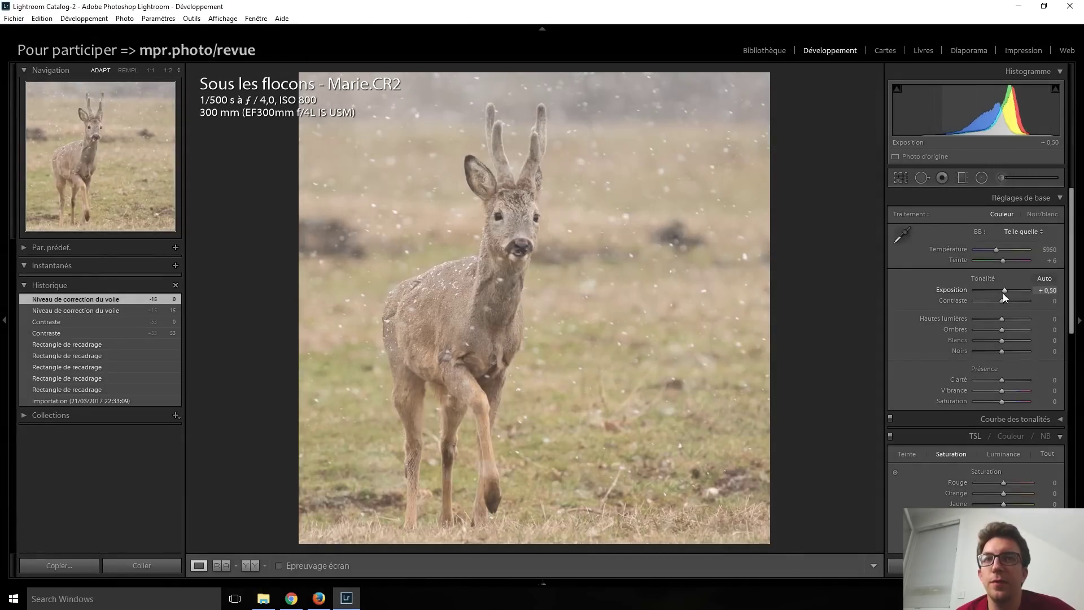
key("Down")
key("Down")
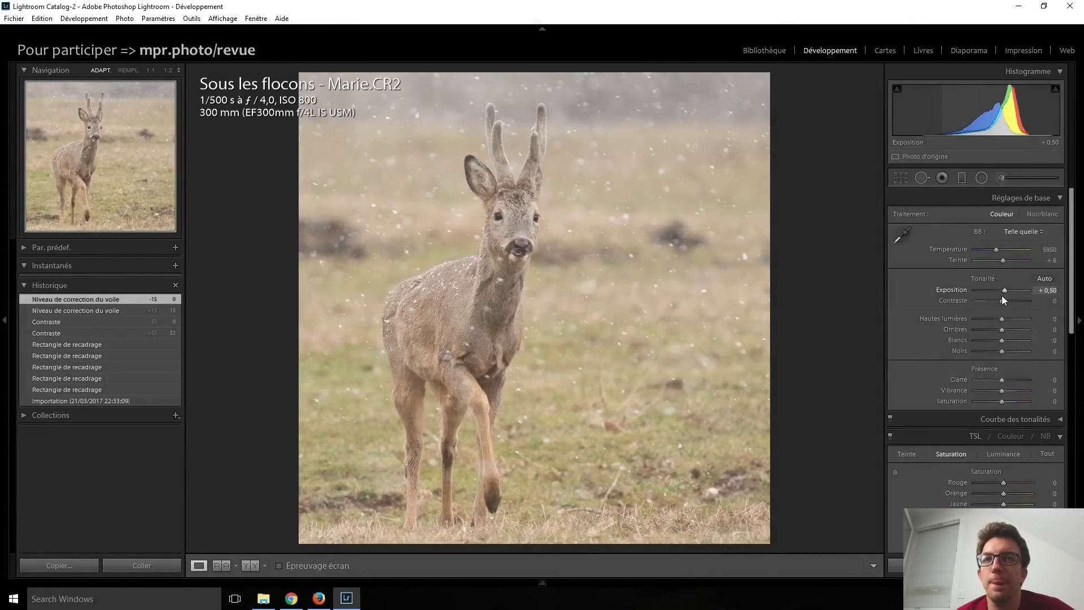
key("Up")
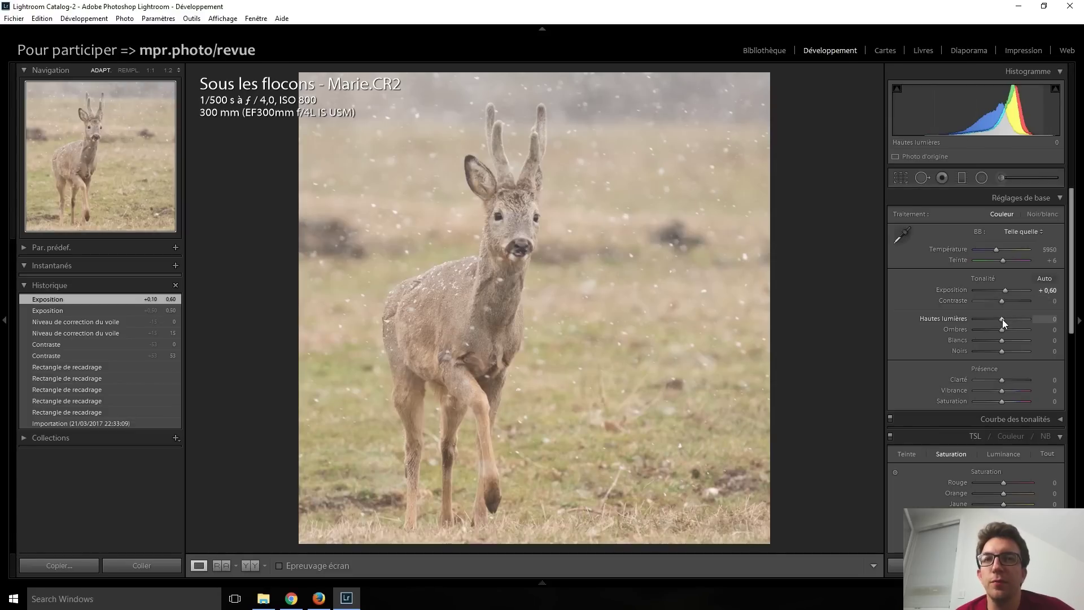
key("Down")
key("Down")
key("Down")
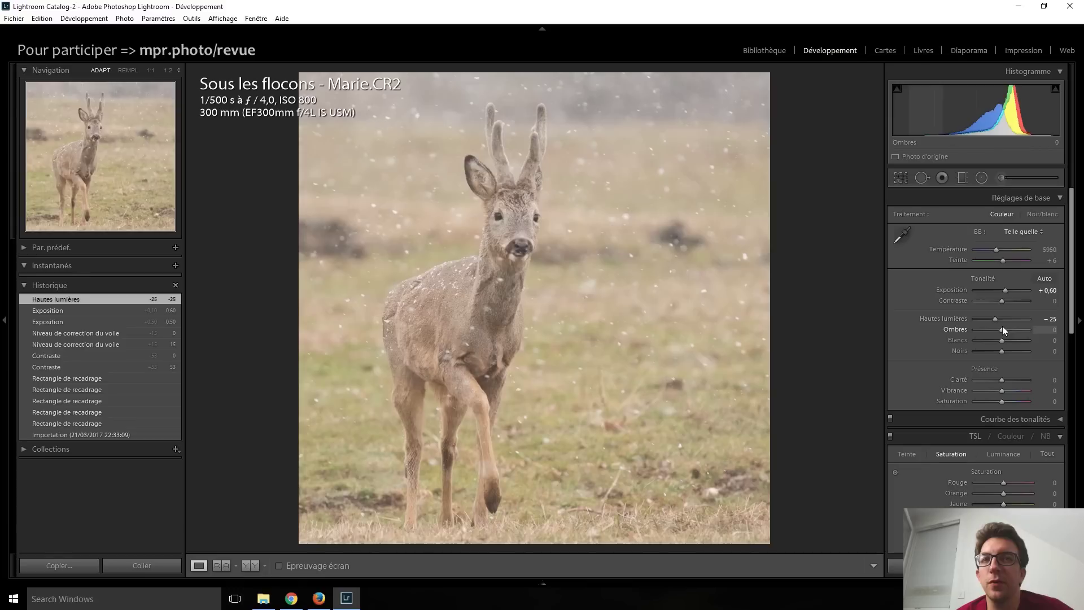
scroll(1003, 345, "up", 4)
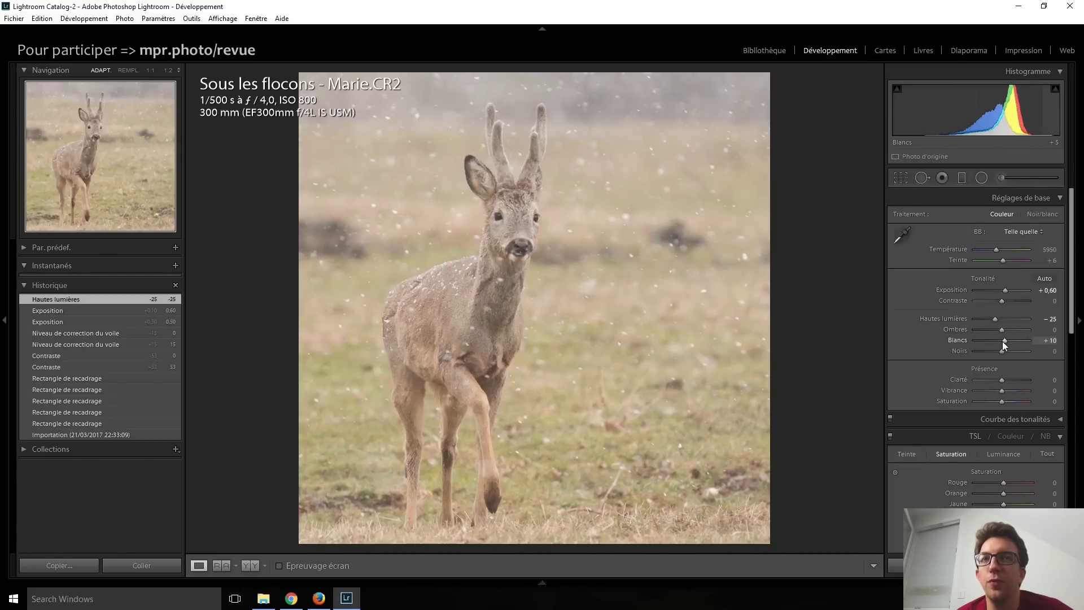
scroll(1003, 345, "up", 4)
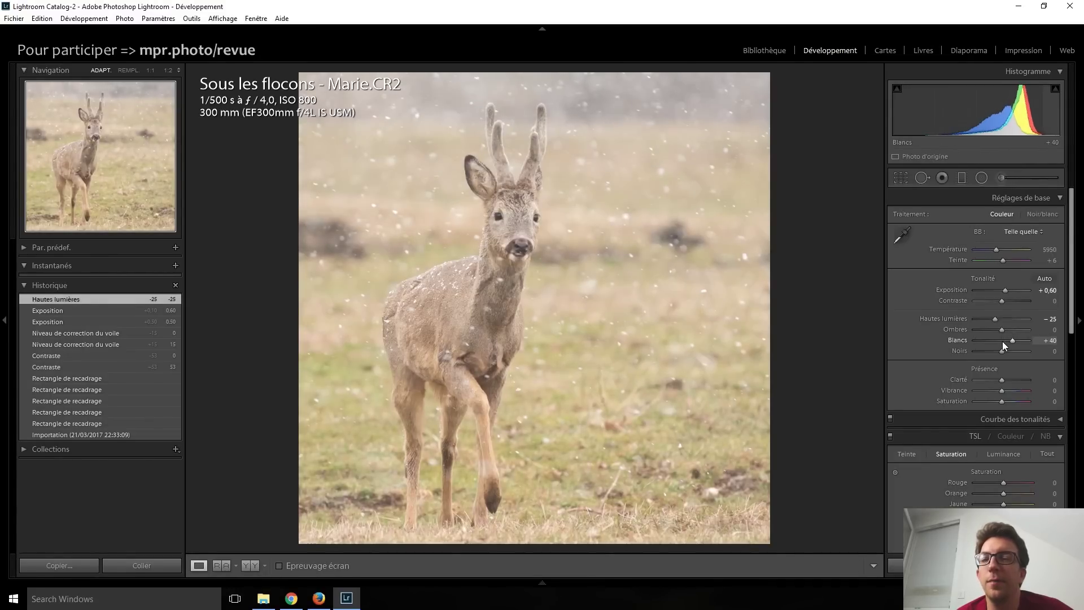
scroll(1001, 341, "down", 1)
scroll(1001, 350, "down", 4)
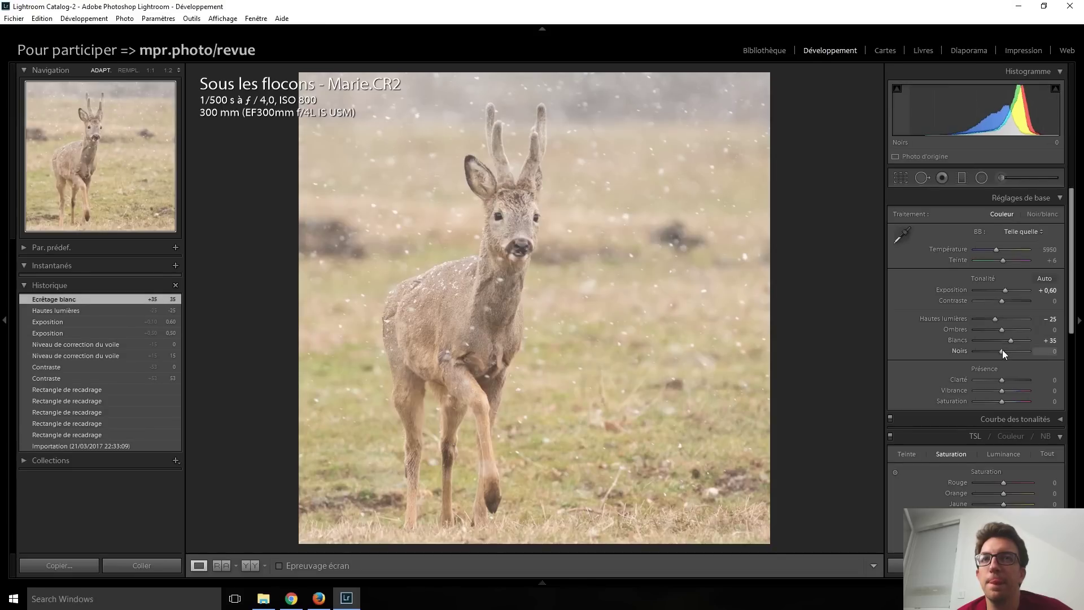
scroll(1002, 351, "down", 5)
scroll(1003, 352, "down", 1)
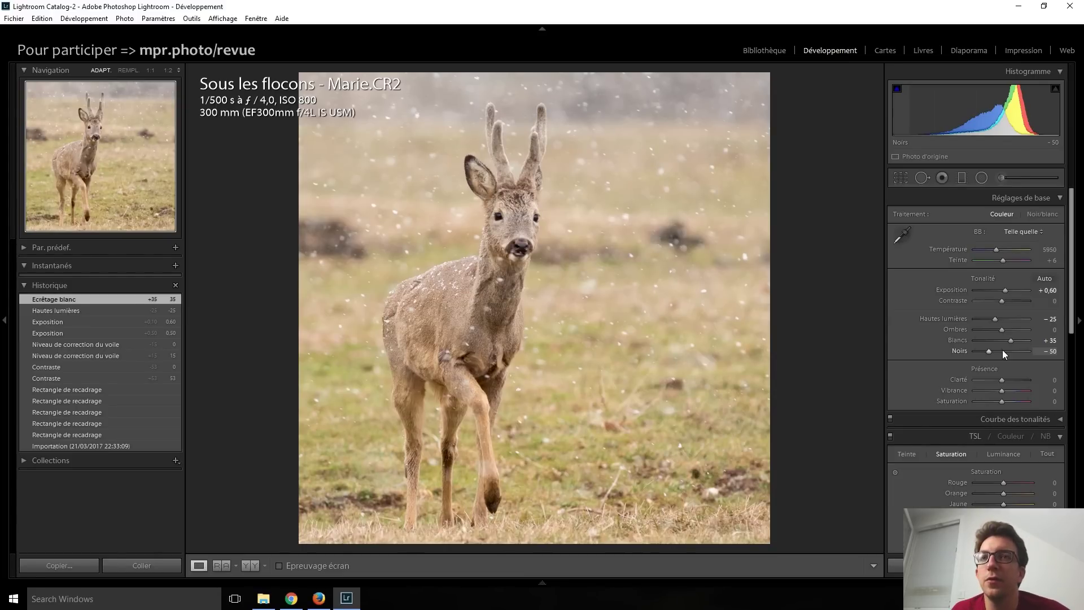
- Reset clarity to 0 and draw an inverted radial filter ellipse around the deer
double_click(1002, 379)
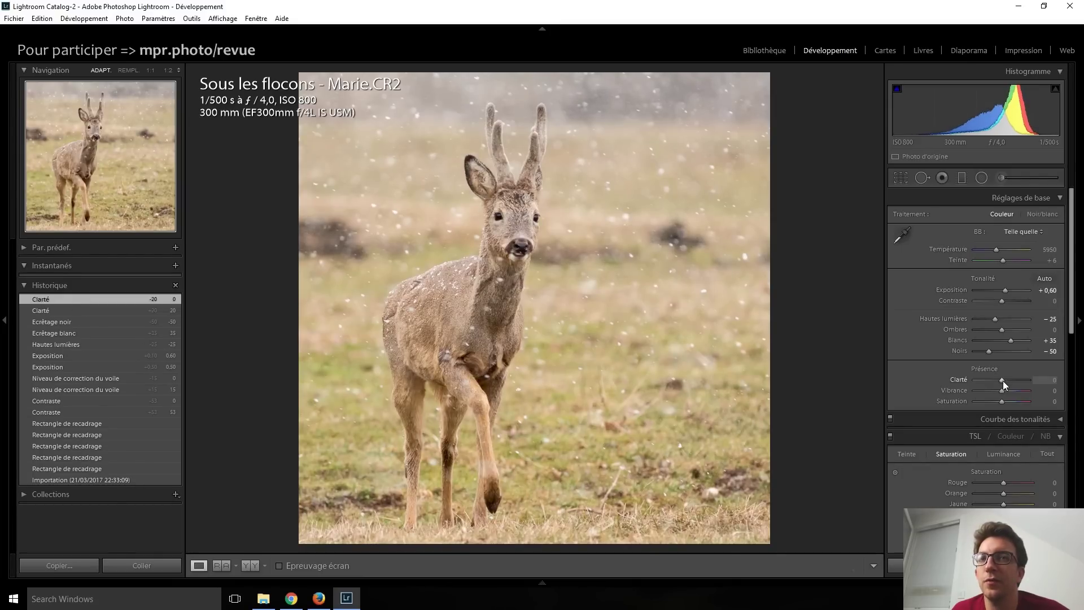
left_click(981, 177)
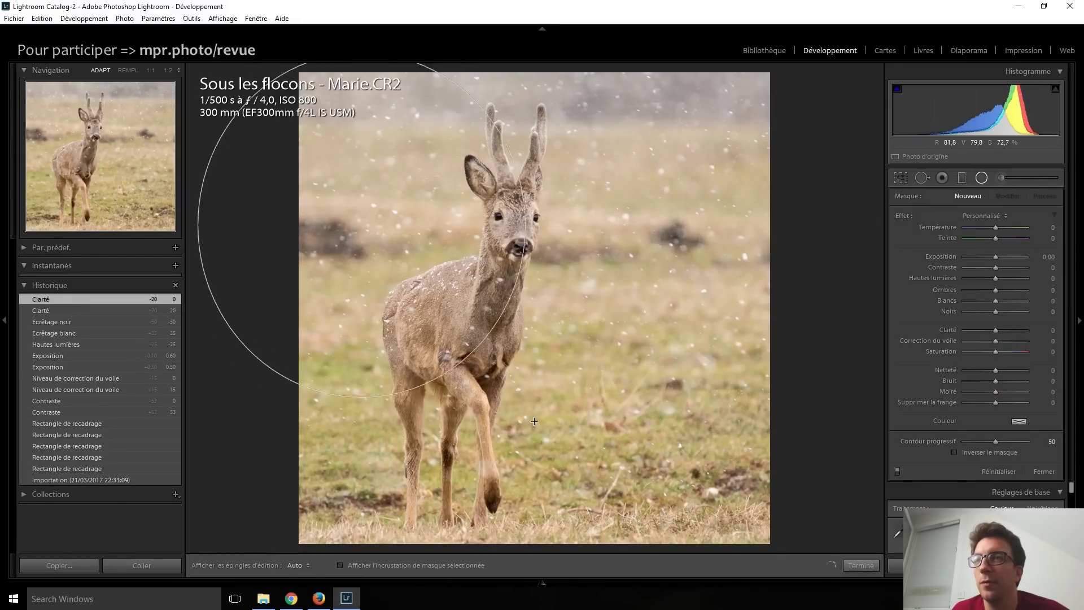
left_click_drag(462, 283, 657, 522)
mouse_move(270, 283)
left_mouse_down()
mouse_move(602, 121)
mouse_move(621, 141)
left_mouse_up()
left_click_drag(496, 367, 519, 367)
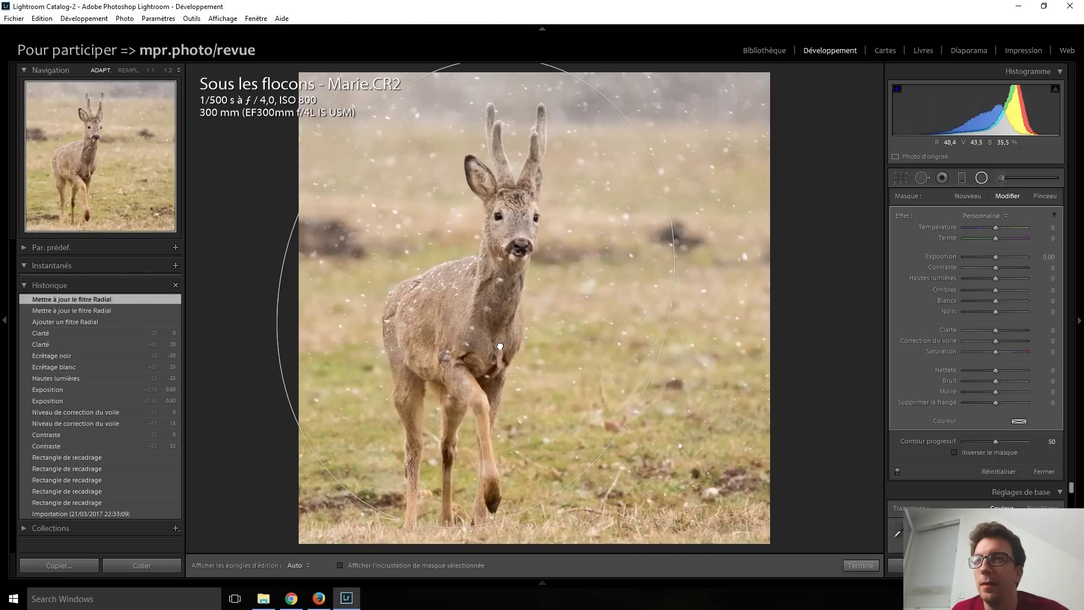
left_click(956, 453)
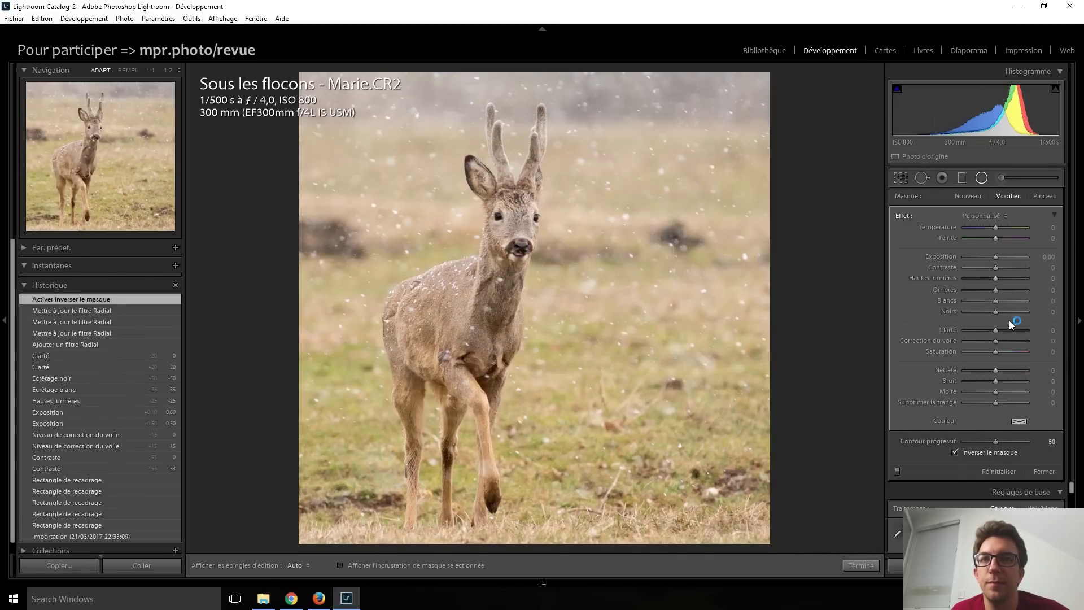
- Give the radial mask clarity 25 and sharpness 35
left_click_drag(995, 337, 998, 335)
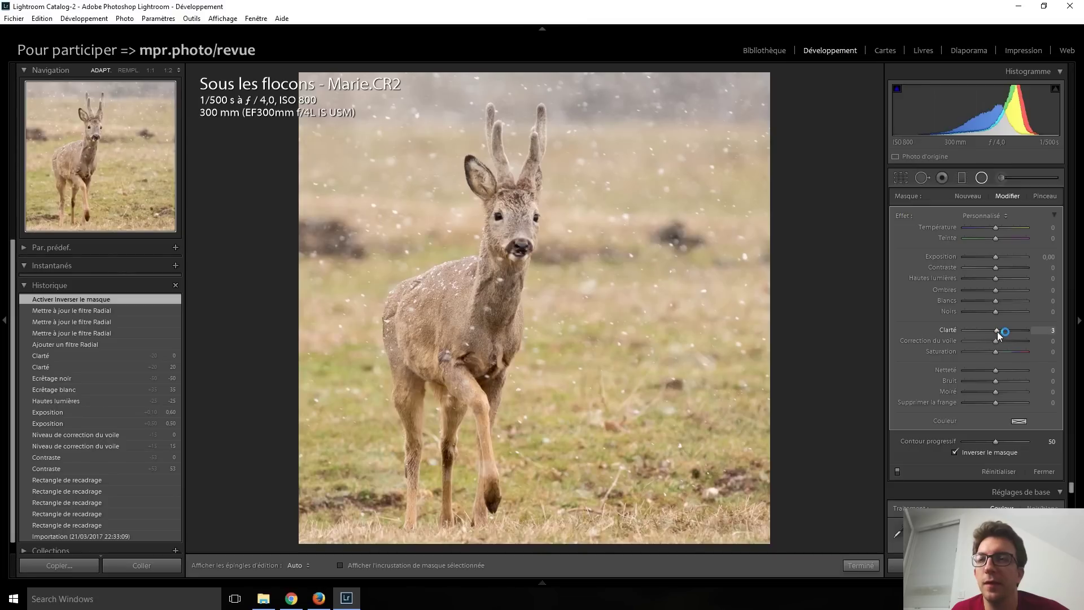
scroll(997, 330, "up", 2)
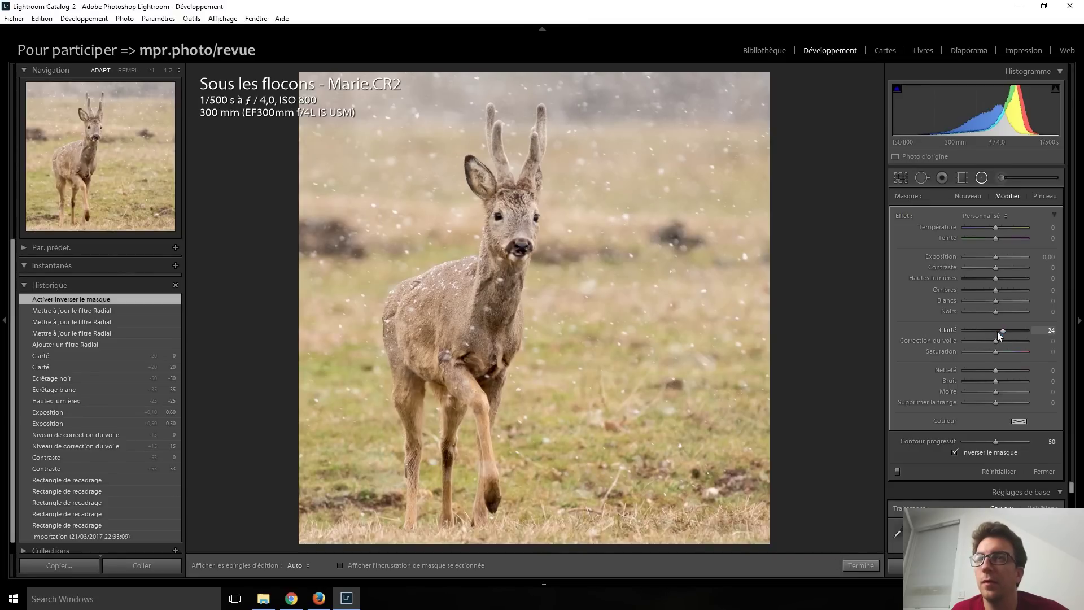
left_click_drag(999, 372, 1014, 382)
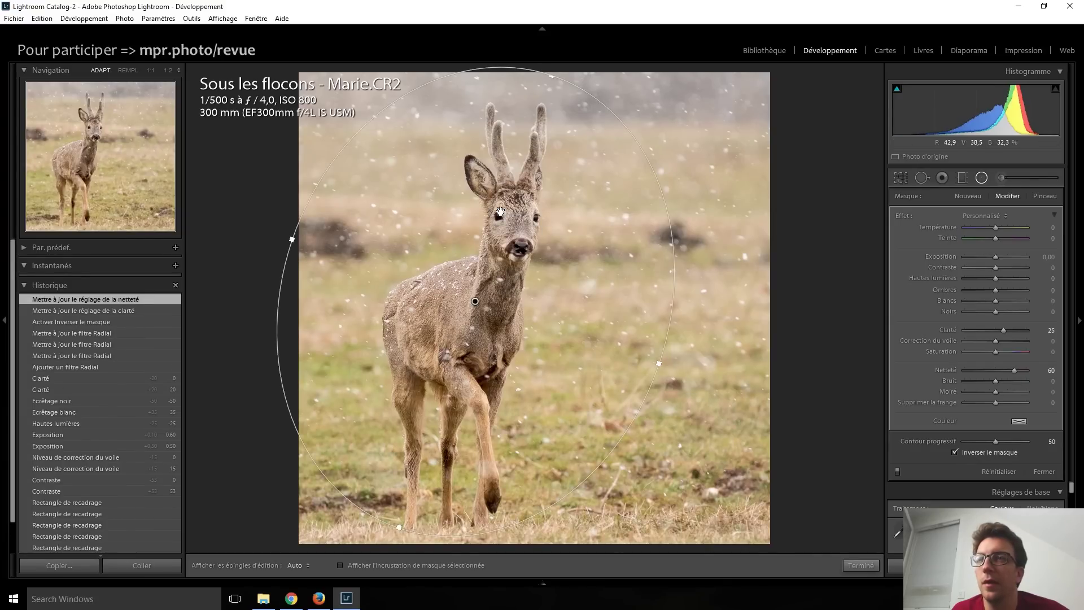
left_click(984, 177)
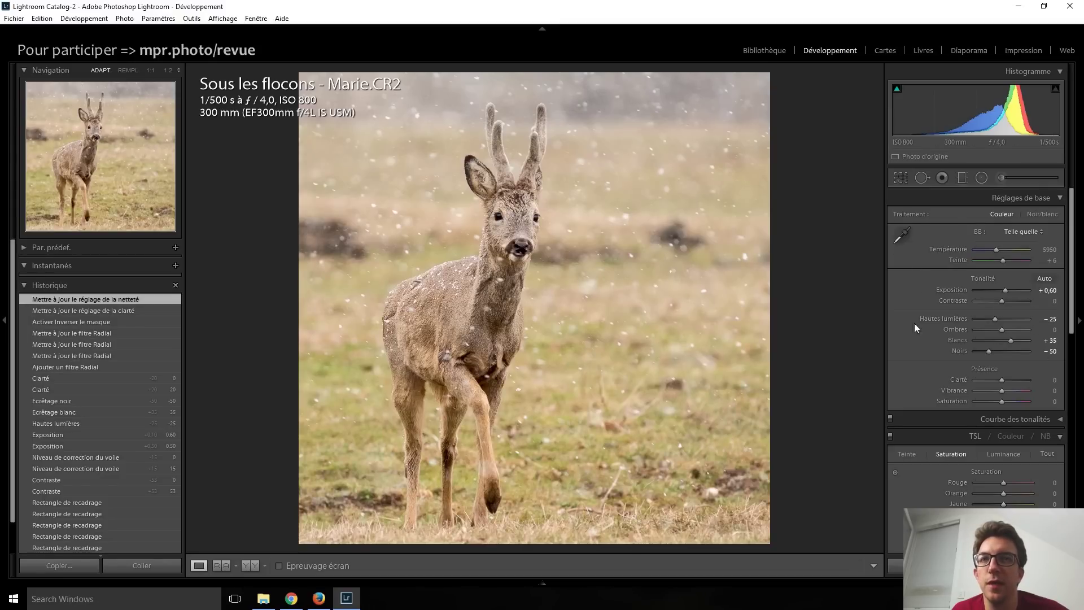
left_click(978, 179)
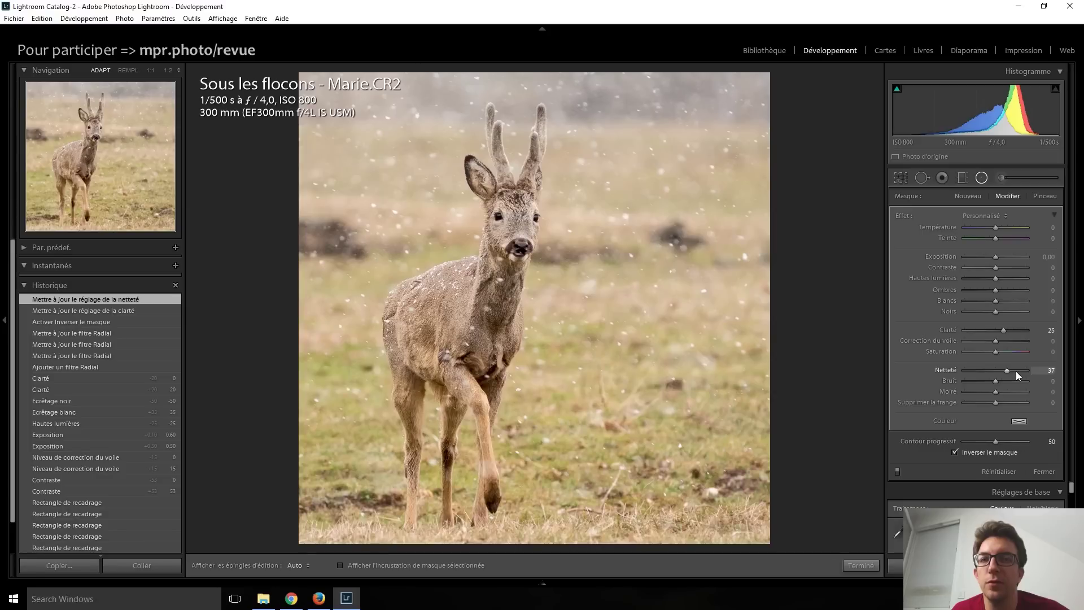
key("Down")
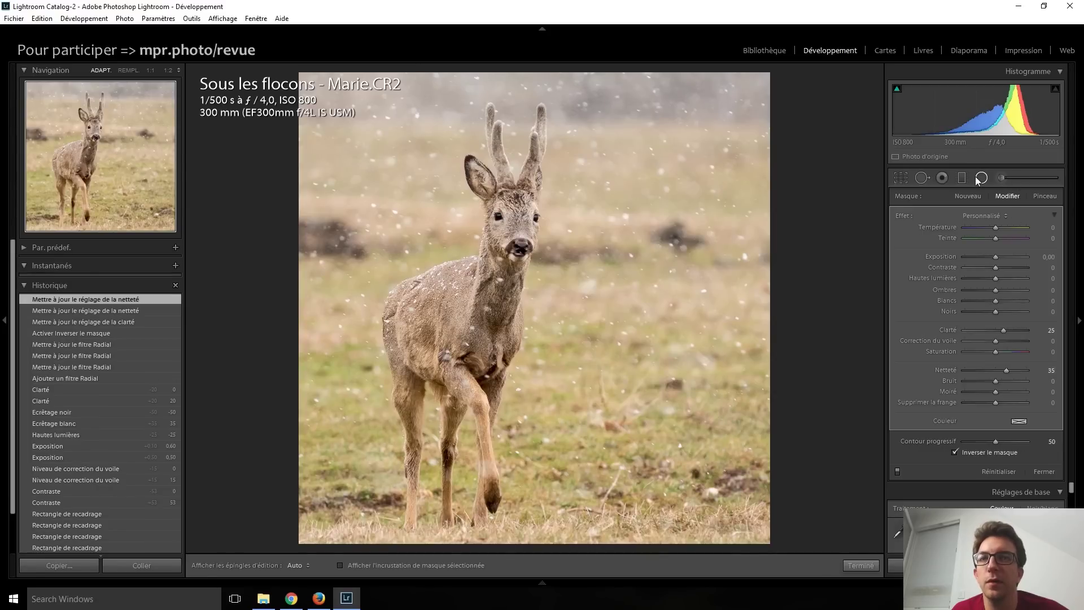
- Set the overall contrast to -15 in the basic adjustments
left_click(976, 177)
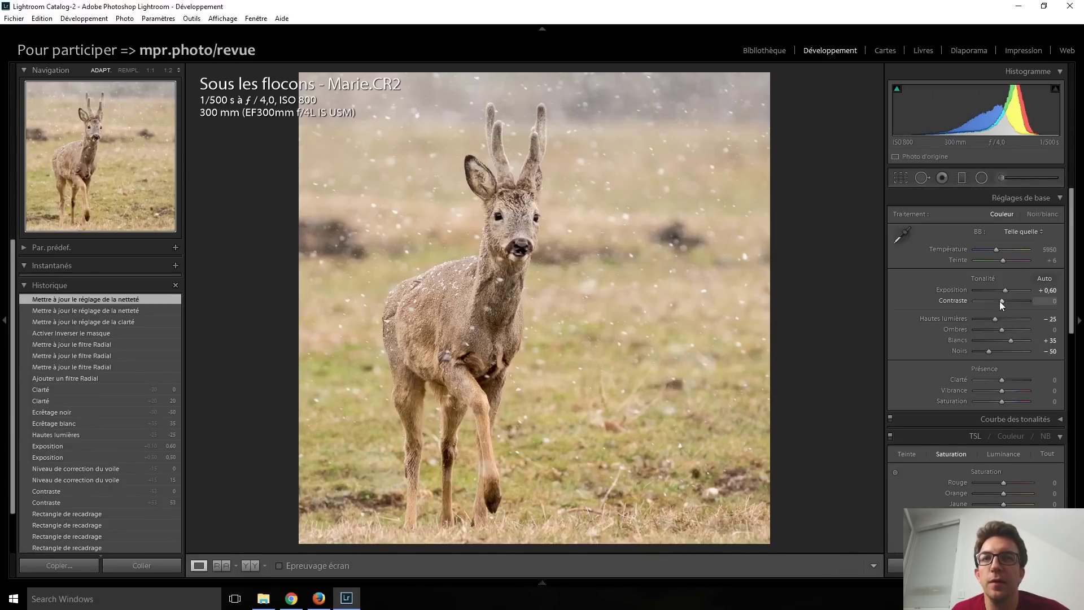
key("Down")
key("Down")
key("Down")
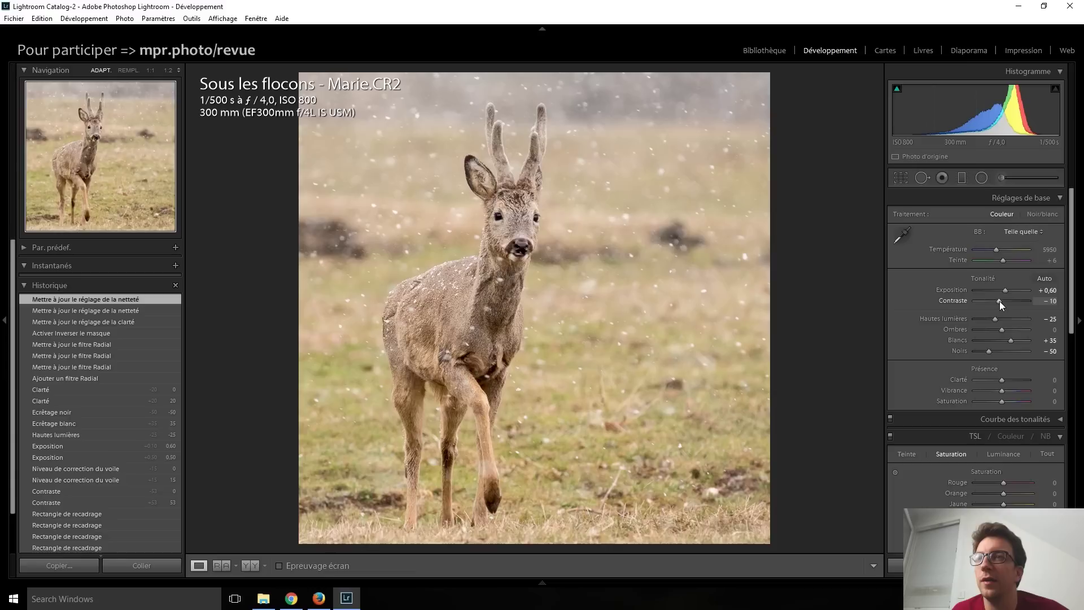
key("Up")
key("Up")
key("Up")
key("Up")
key("Up")
key("Up")
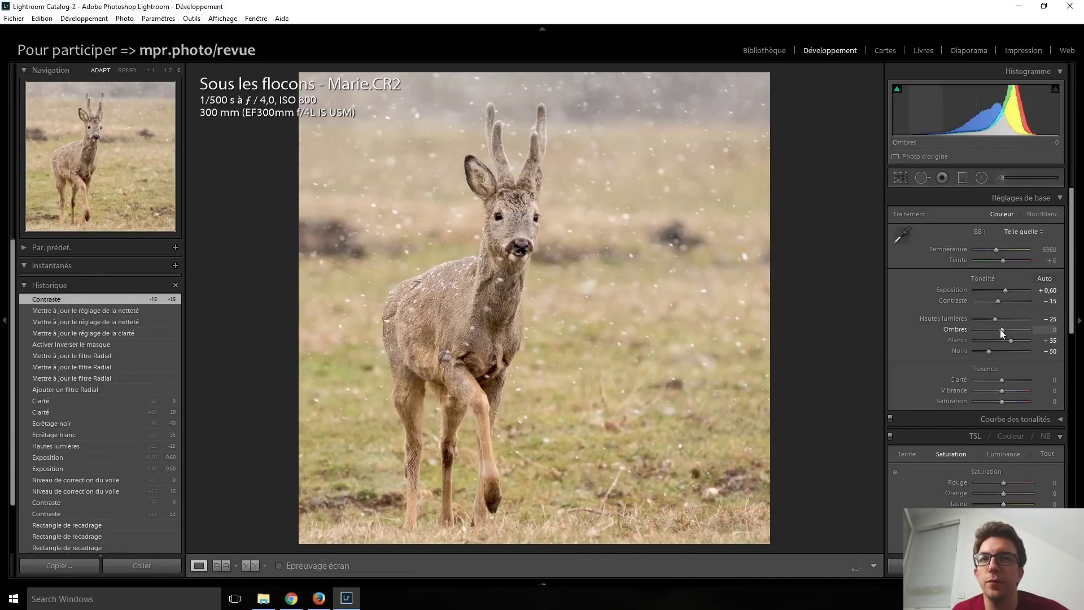
key("Up")
key("Up")
key("Up")
key("Up")
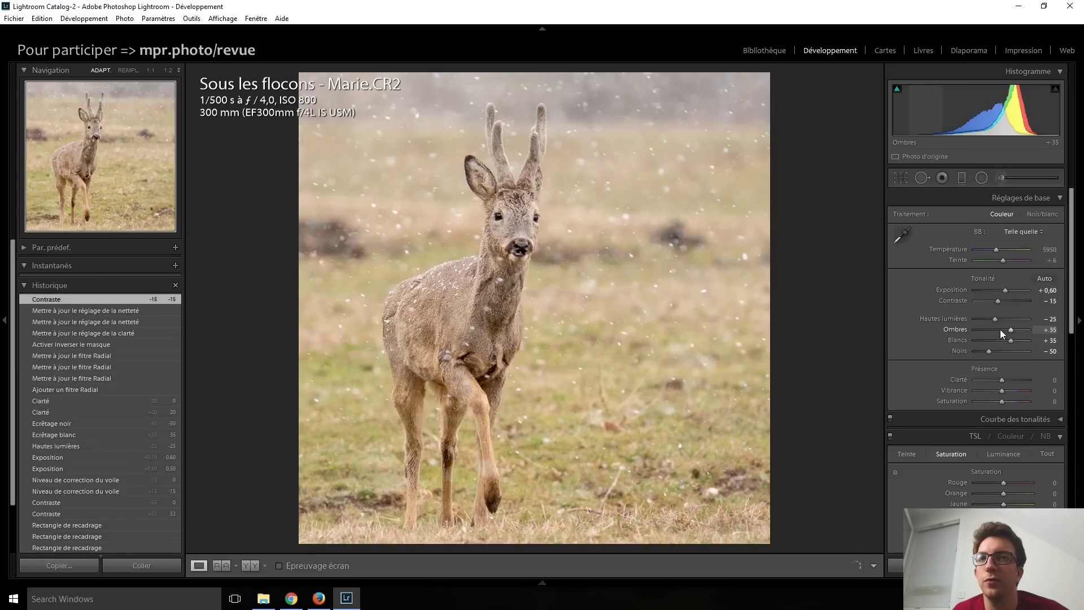
- Check the deer's face, antlers and chest at 1:1, then zoom back out
left_click(501, 221)
left_click_drag(531, 230, 528, 388)
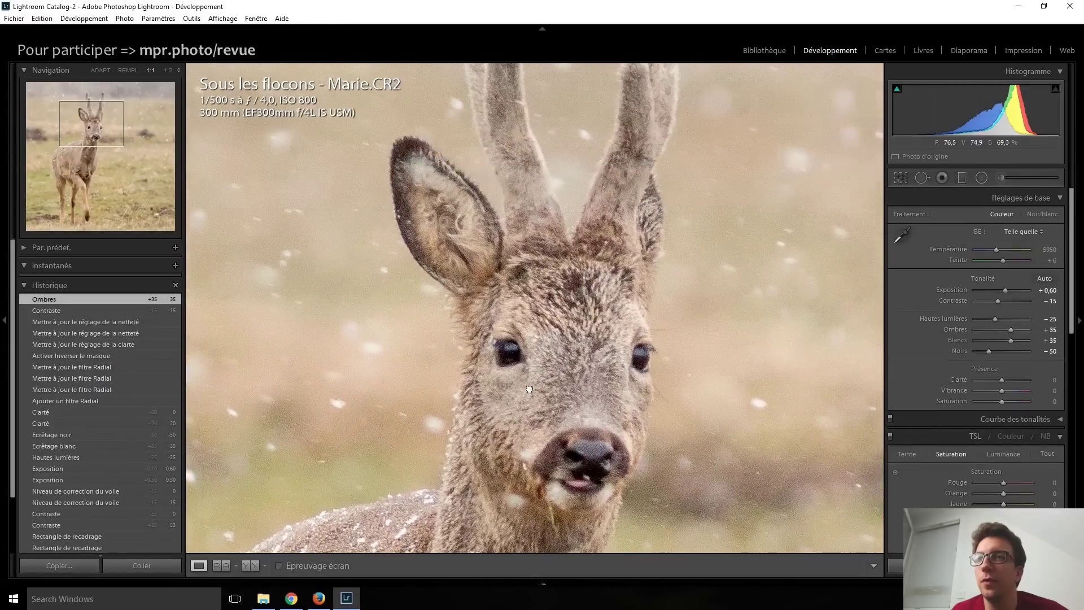
left_click_drag(599, 410, 687, 94)
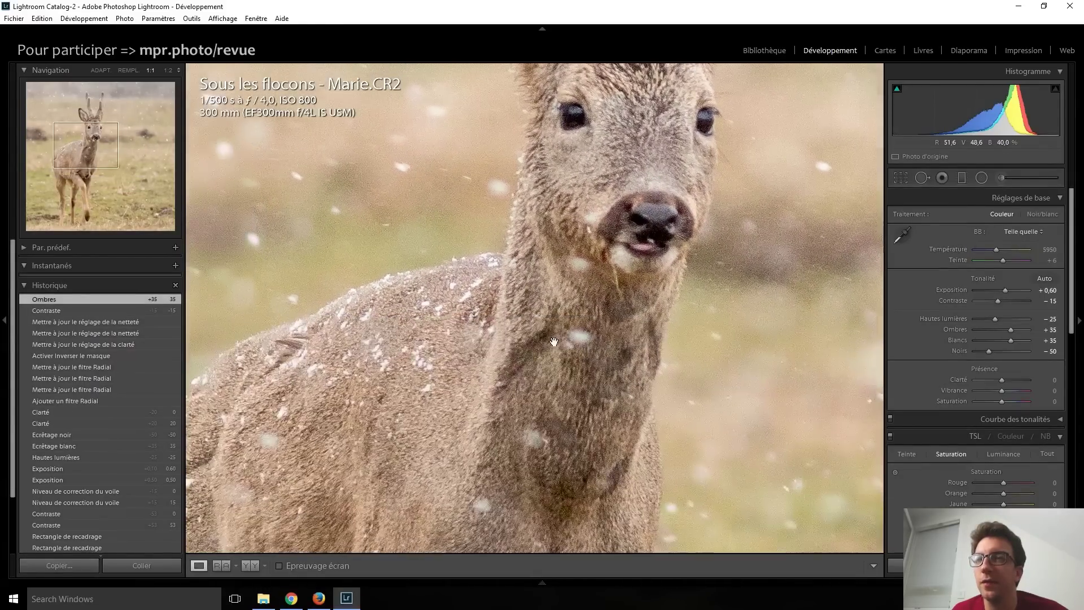
left_click(418, 286)
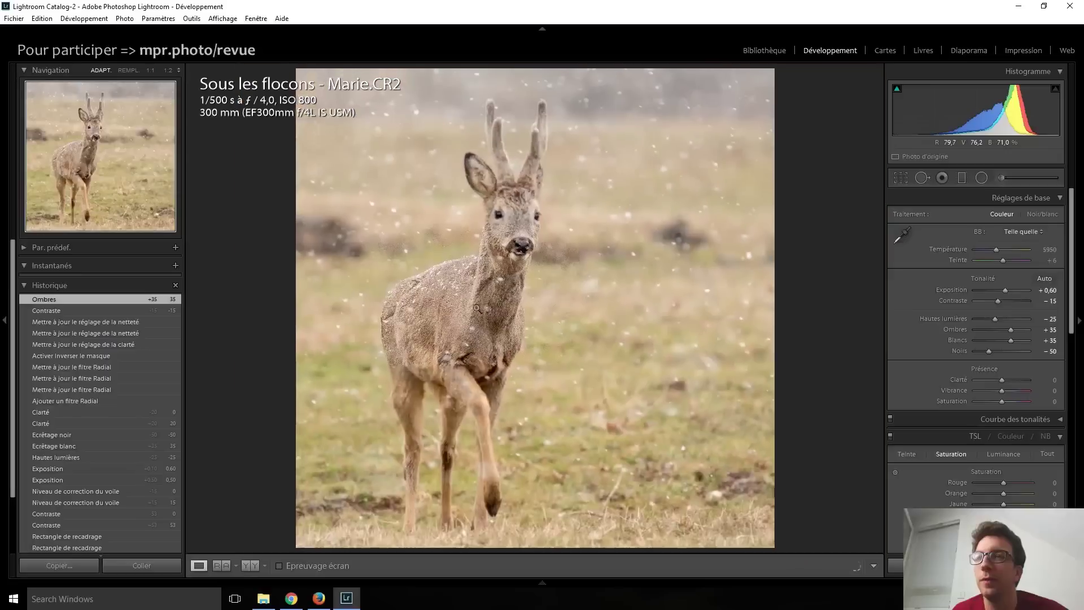
left_click(502, 206)
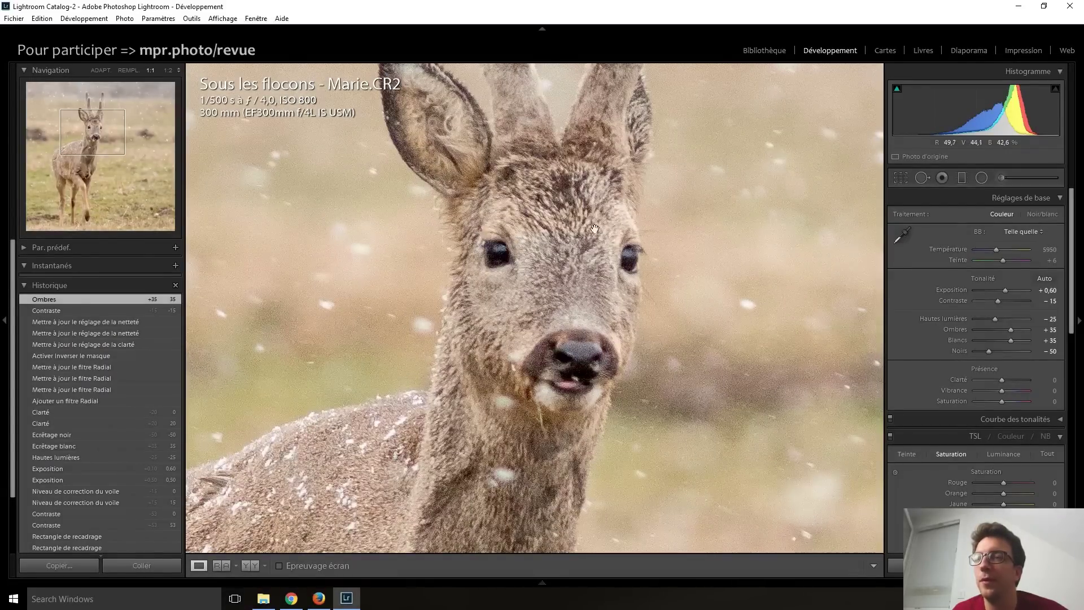
left_click_drag(518, 431, 535, 398)
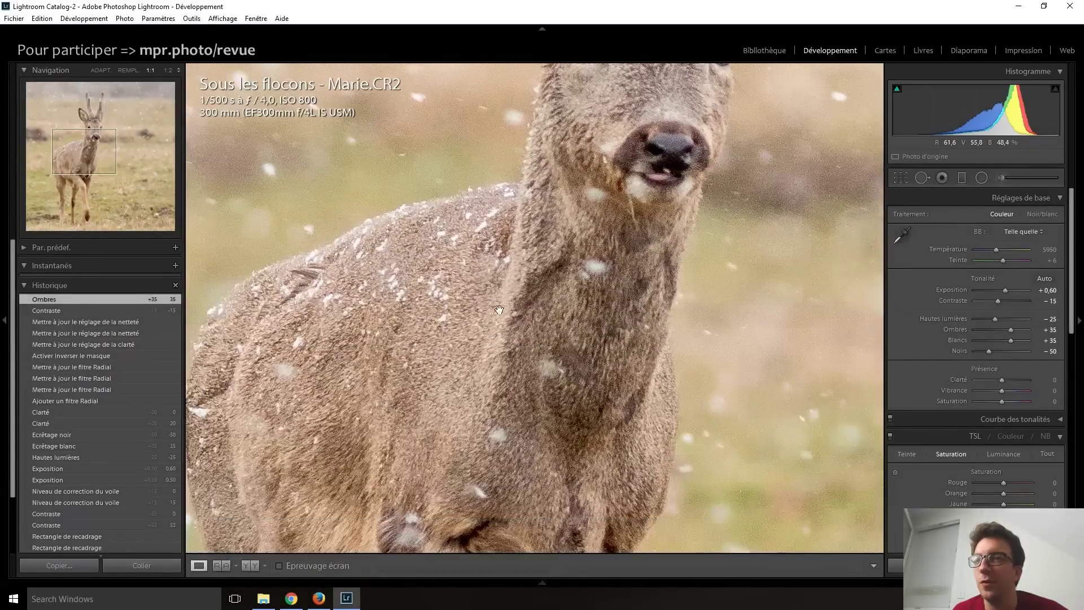
left_click(687, 329)
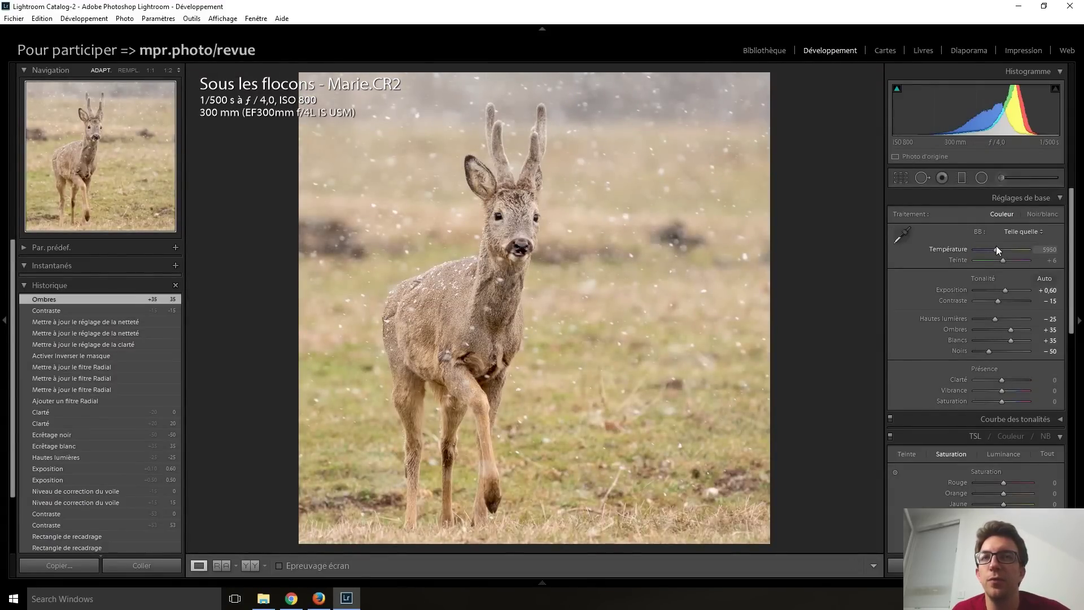
- Cool the white balance temperature from 5950 to 5200
left_click_drag(997, 249, 992, 249)
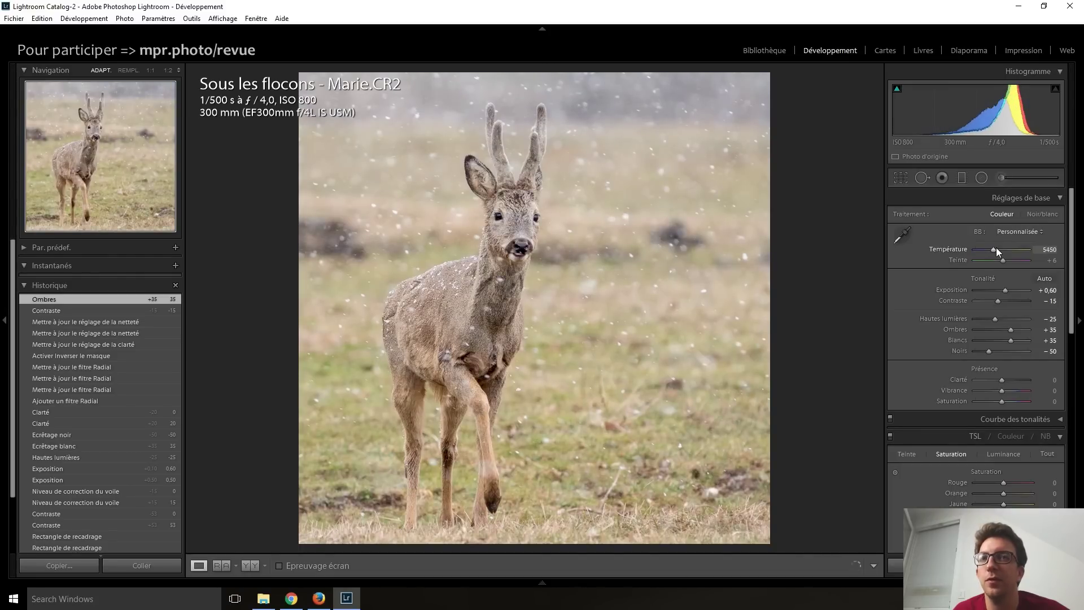
left_click_drag(996, 249, 995, 249)
key("Down")
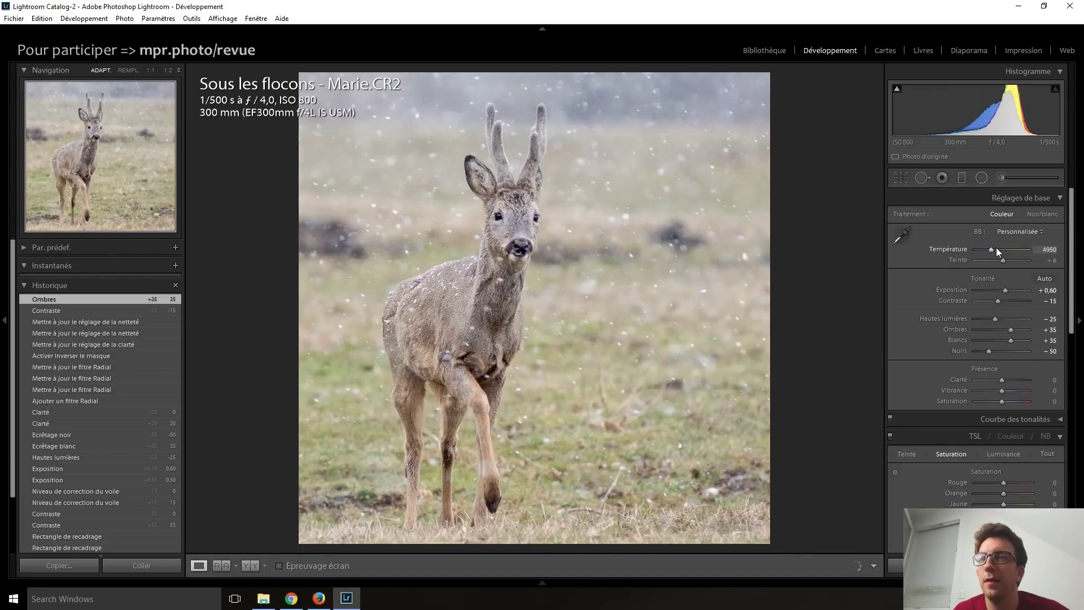
key("Up")
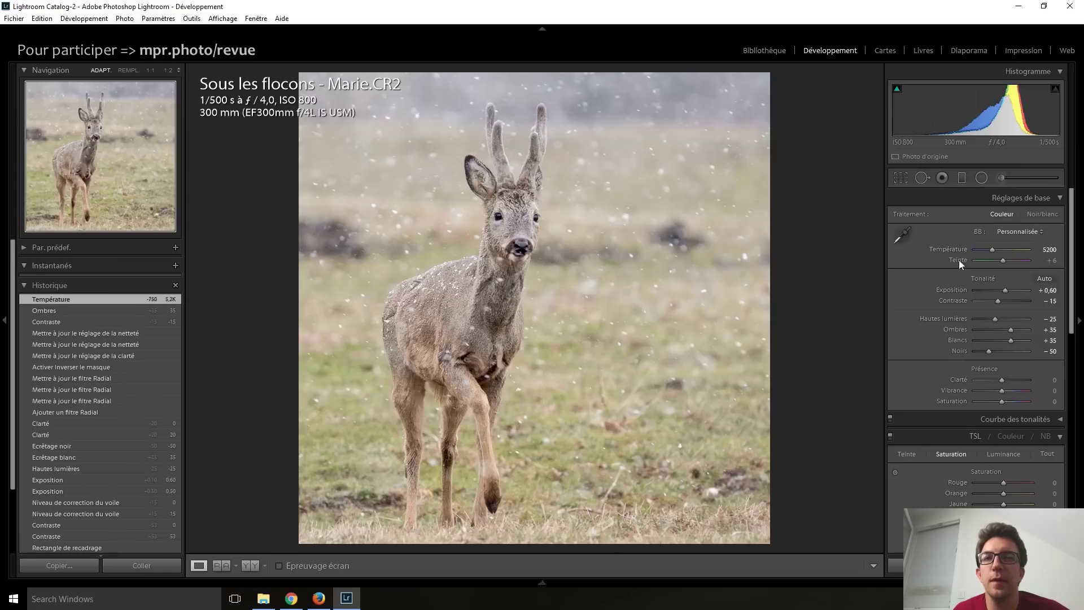
left_click(982, 177)
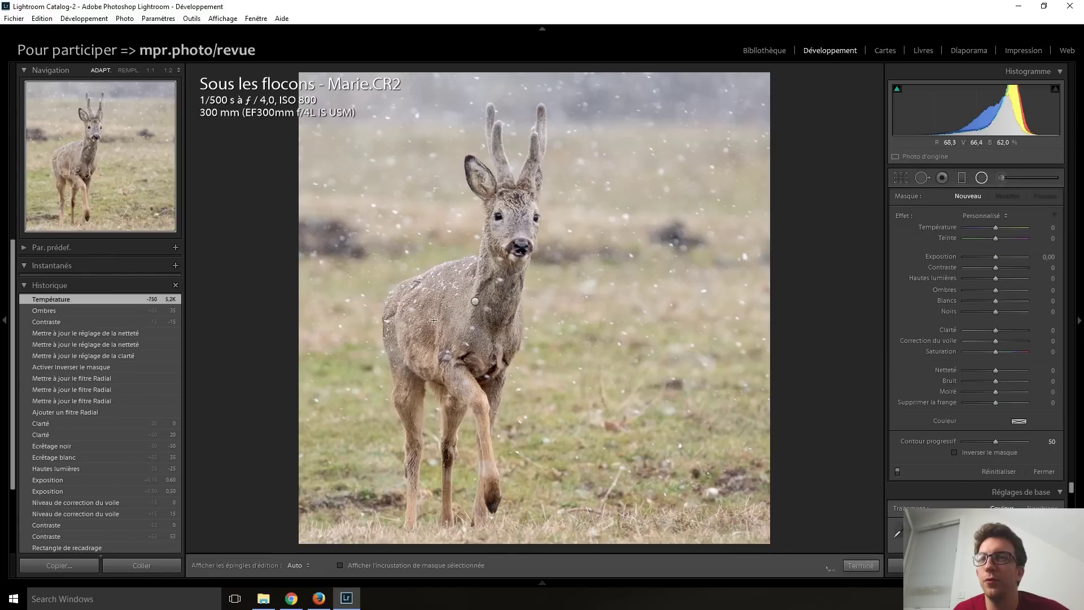
- Select the deer's radial mask and give it a local temperature of +10
left_click(472, 302)
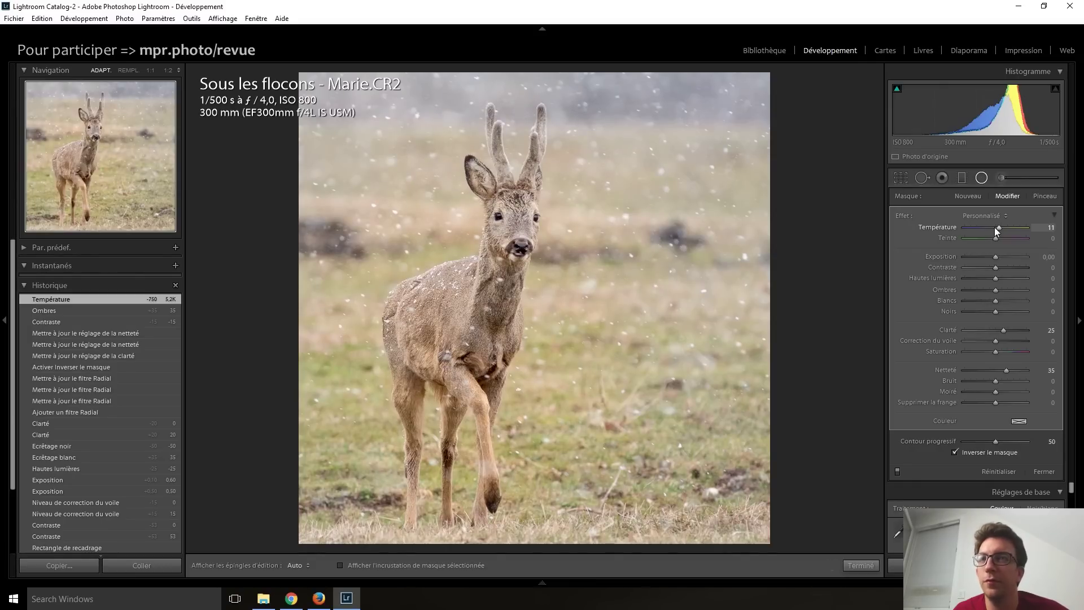
left_click(980, 179)
- Set the post-crop vignette amount to -15 in the Effects panel
scroll(905, 330, "down", 3)
scroll(906, 329, "down", 3)
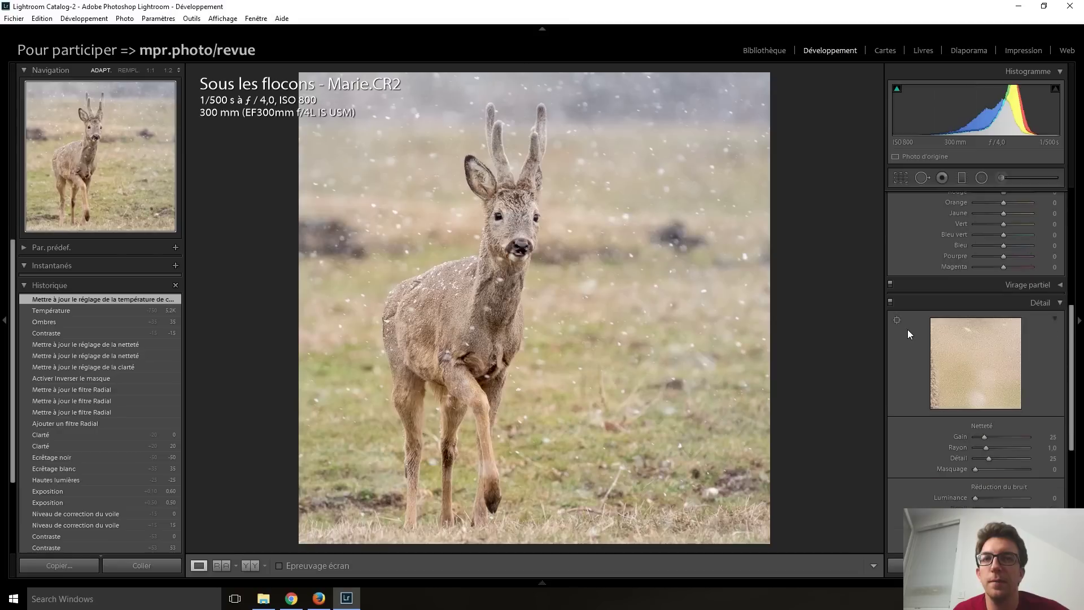
scroll(907, 330, "down", 3)
scroll(907, 329, "down", 5)
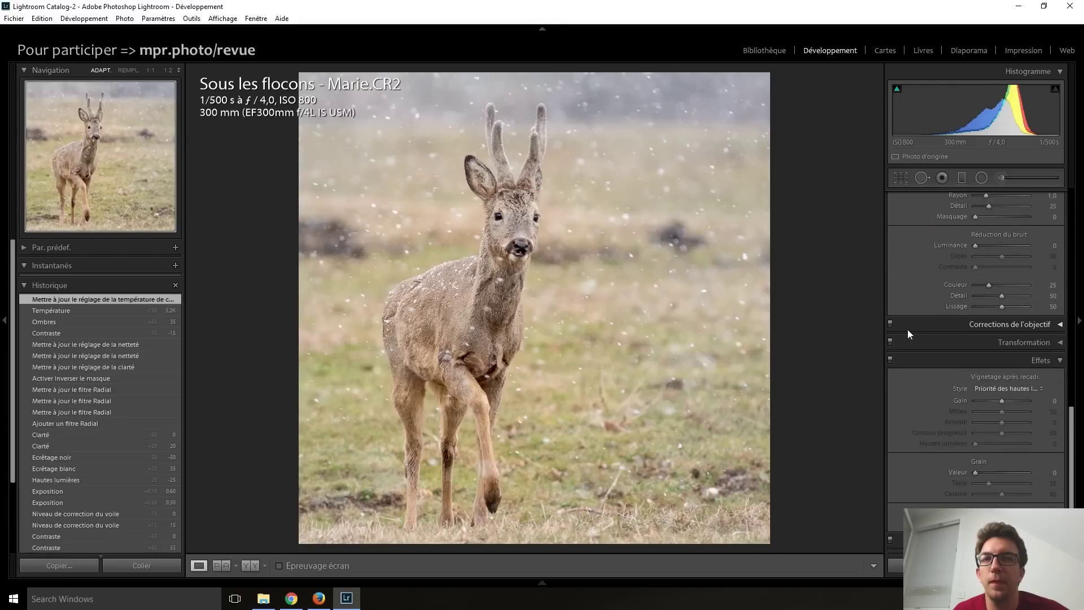
left_click(999, 400)
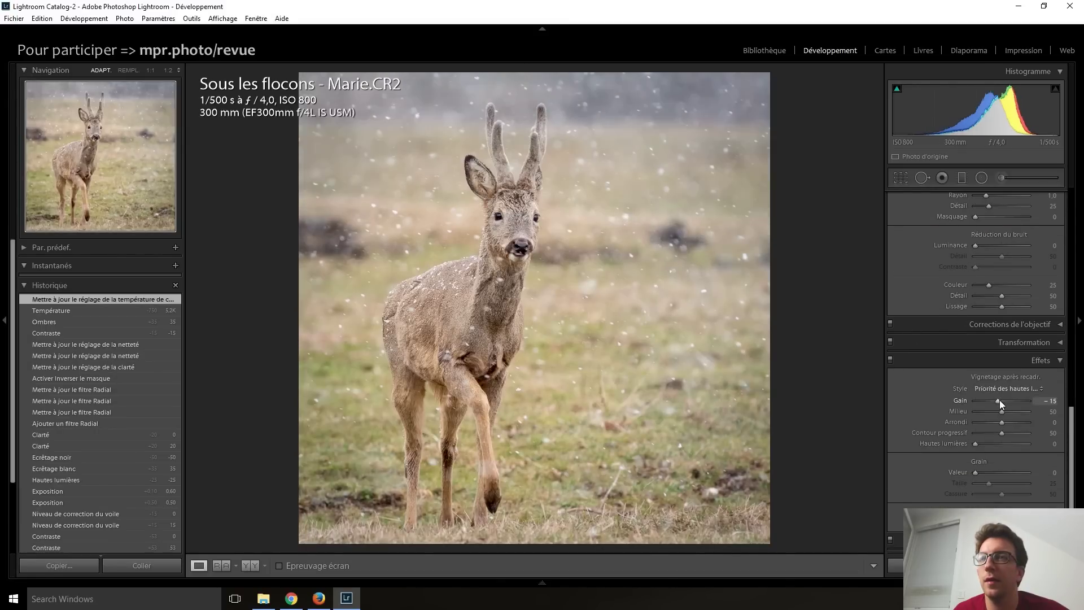
key("Up")
key("Up")
key("Down")
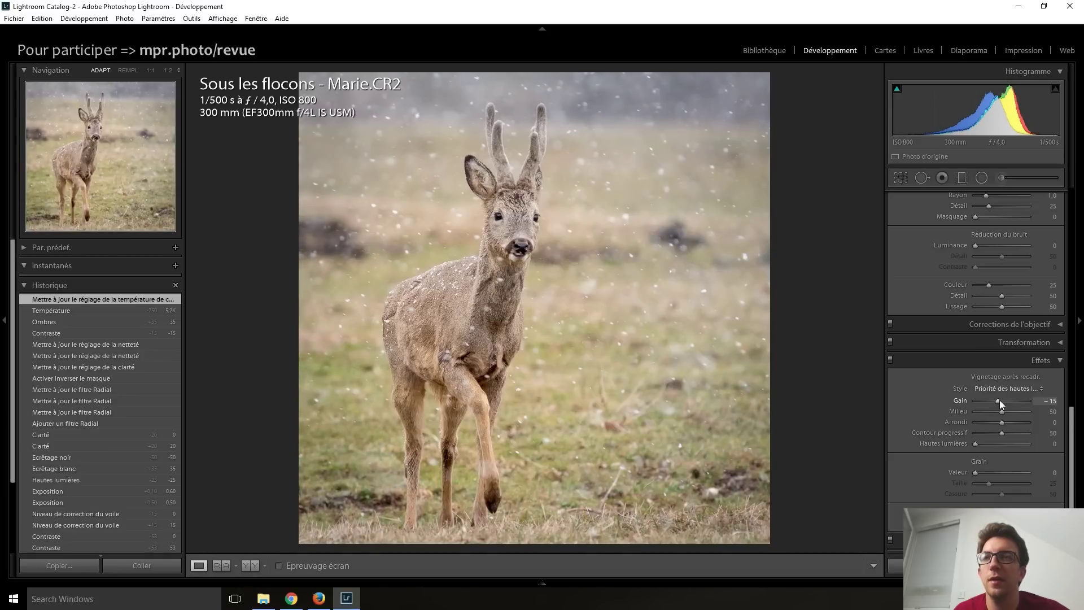
scroll(932, 404, "up", 5)
scroll(924, 404, "up", 5)
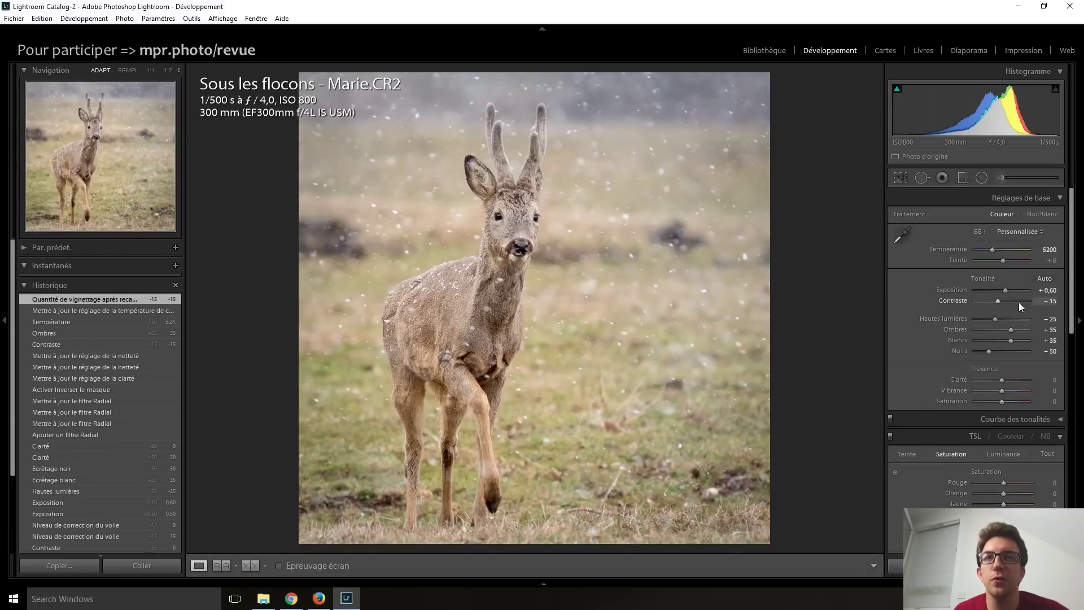
- Raise whites to +55, compare before/after, then bring up the submitted JPEG
key("Up")
key("Up")
key("Up")
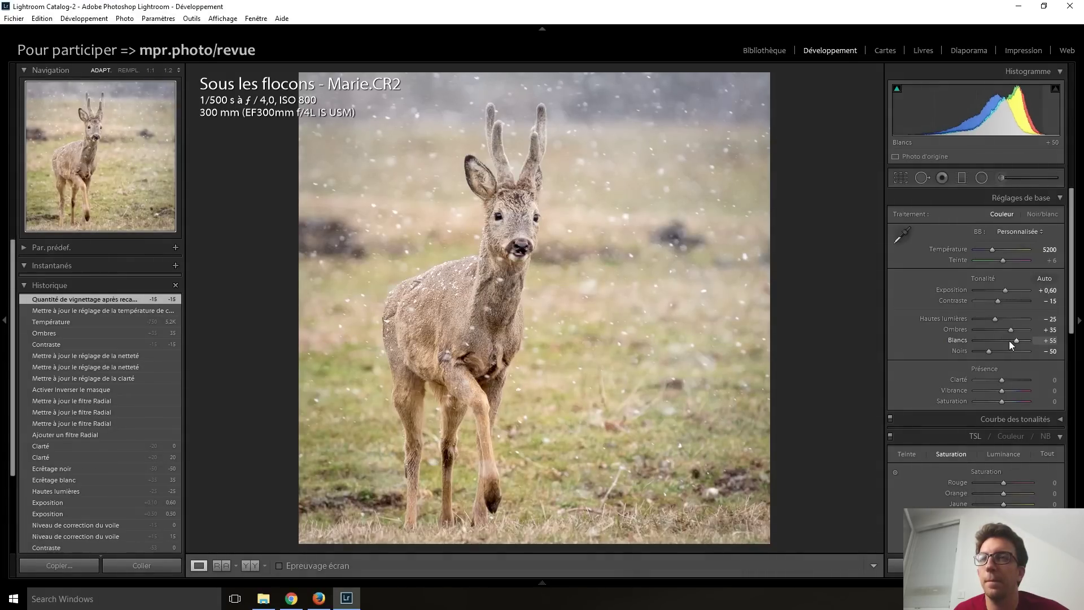
key("Up")
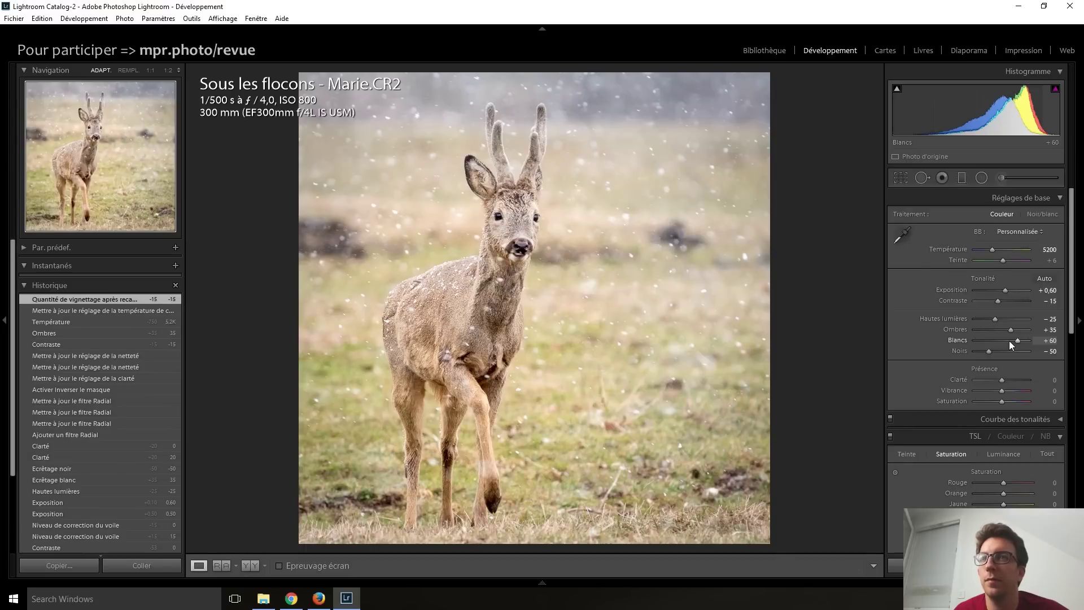
key("Down")
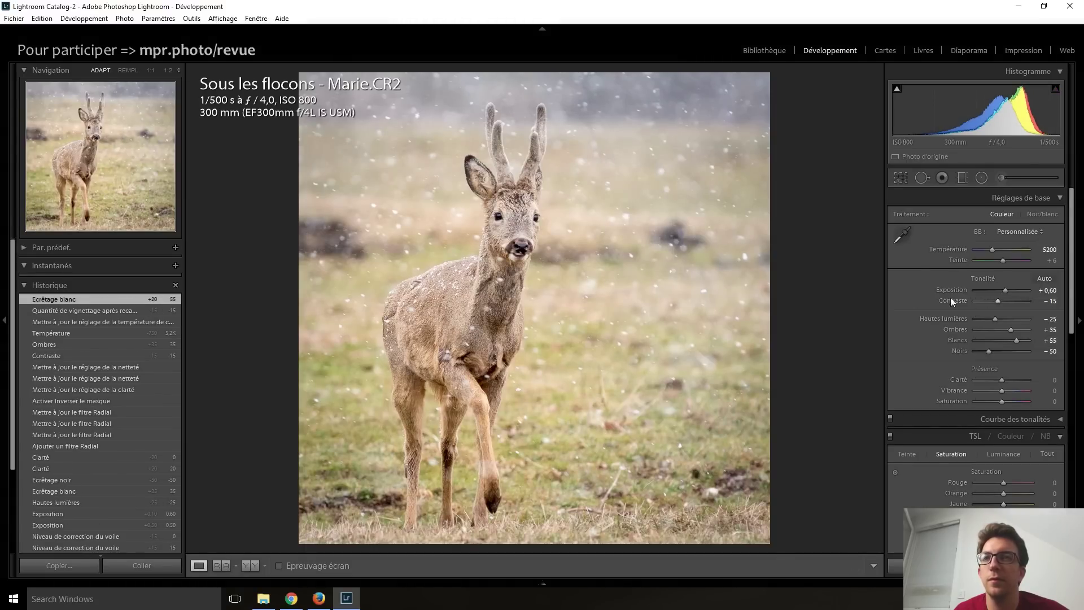
key("backslash")
key("backslash")
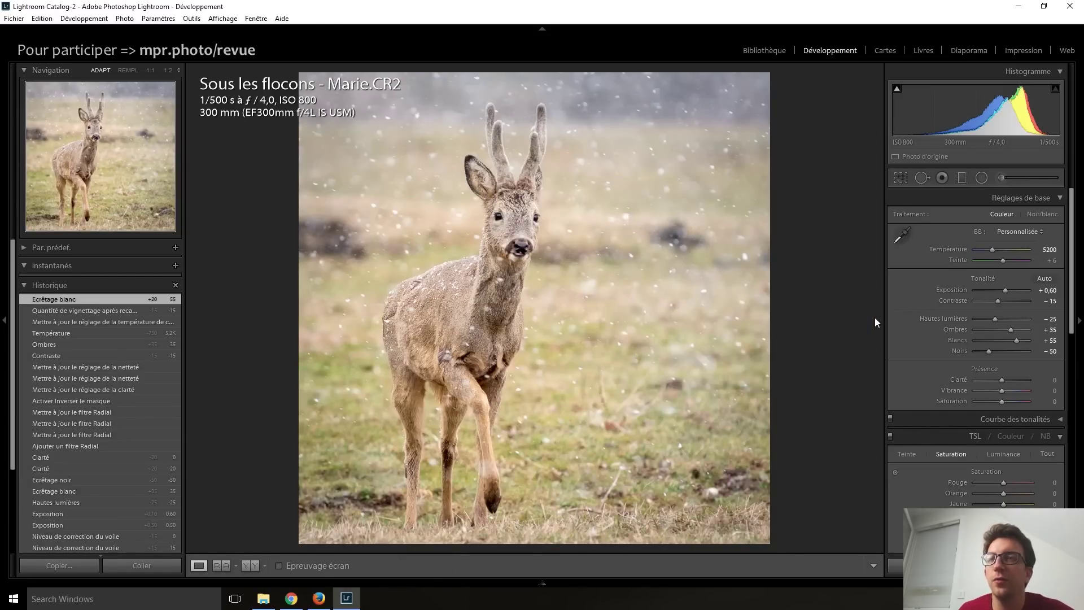
key("Right")
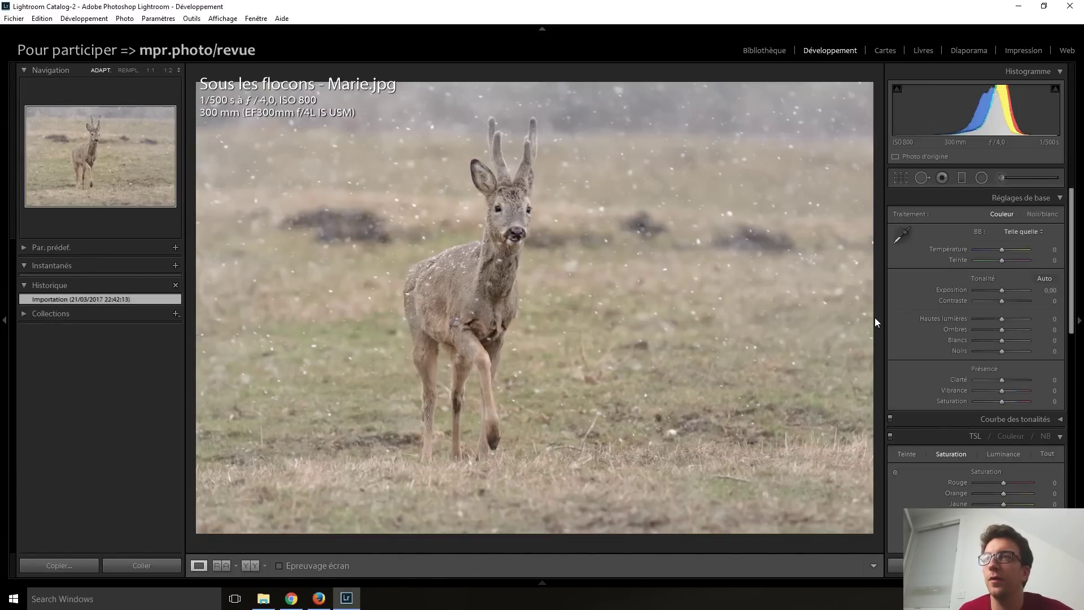
- Compare the edited deer raw, its before view and the submitted JPEG, then advance to the totem photo
key("Left")
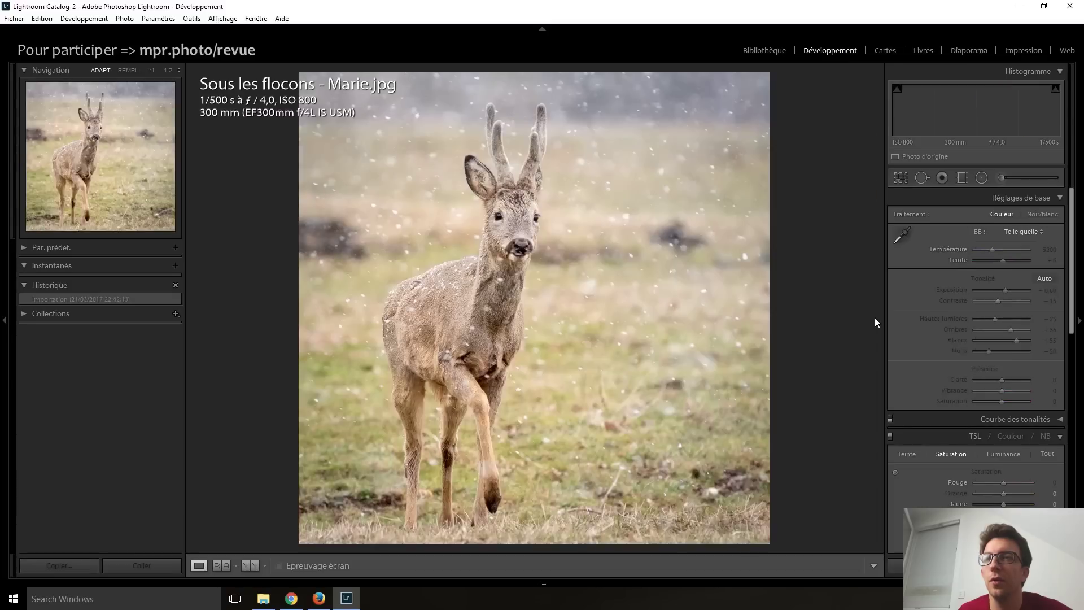
key("backslash")
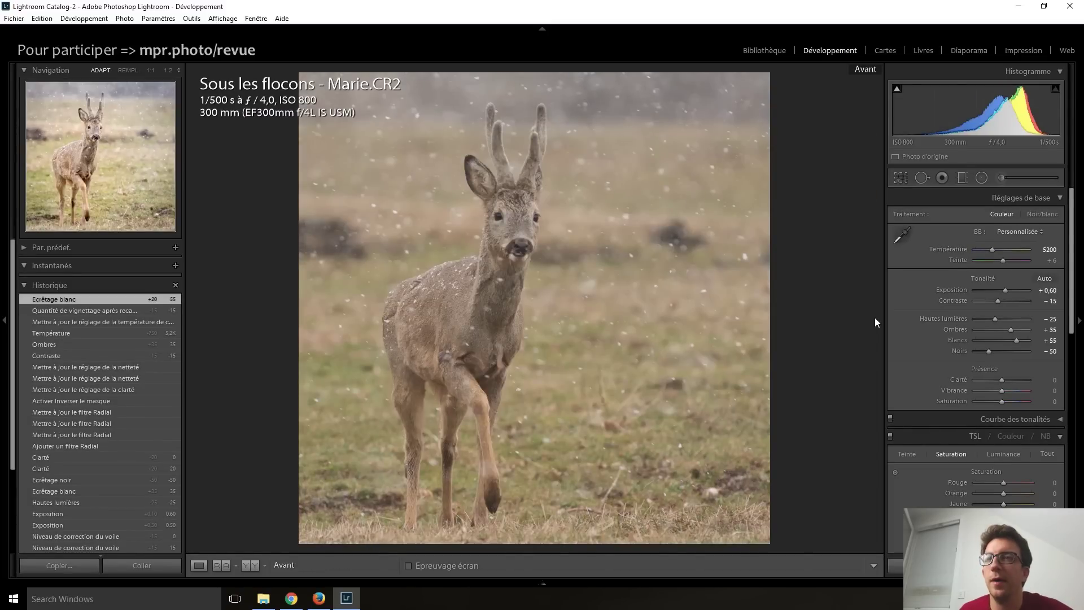
key("Right")
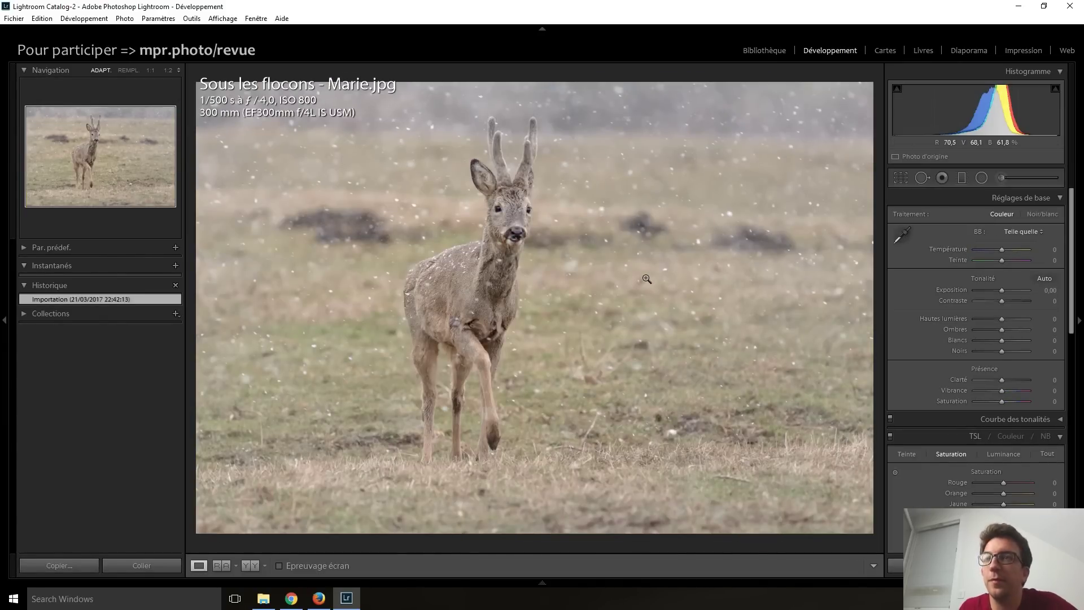
key("Right")
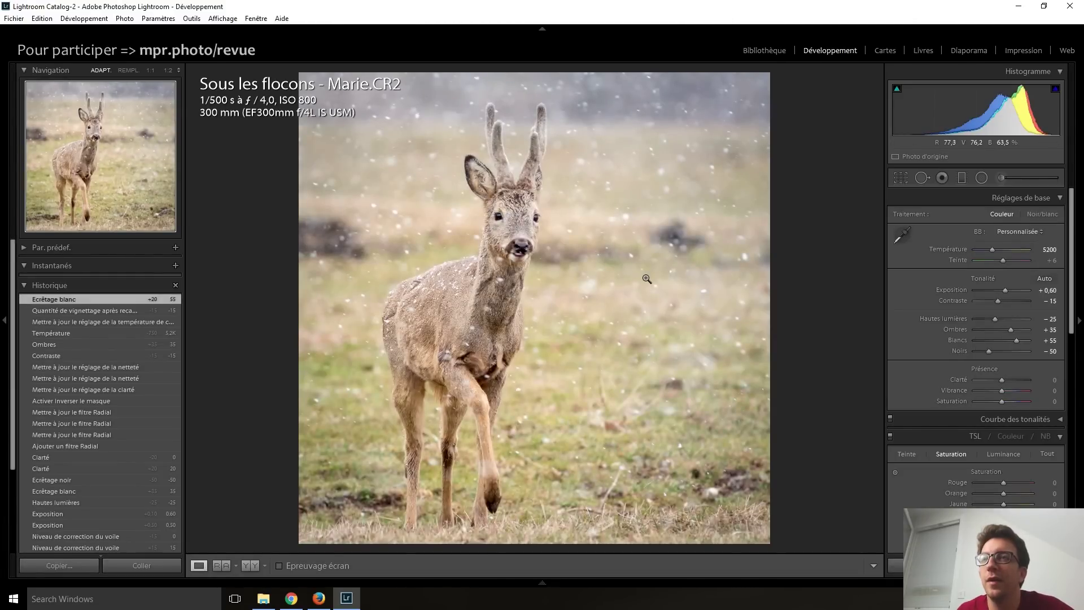
key("Left")
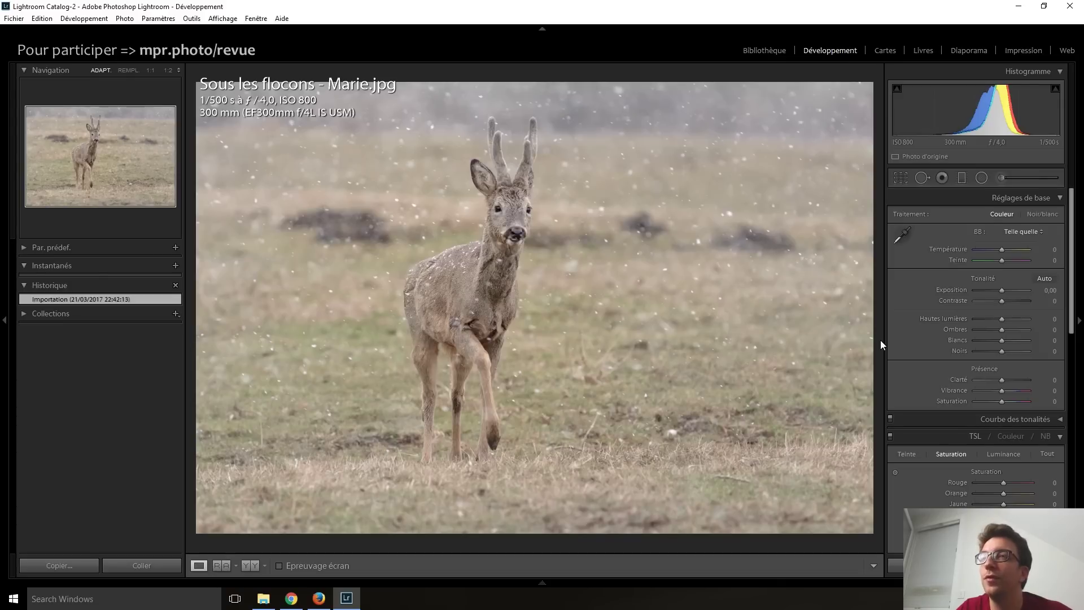
key("Right")
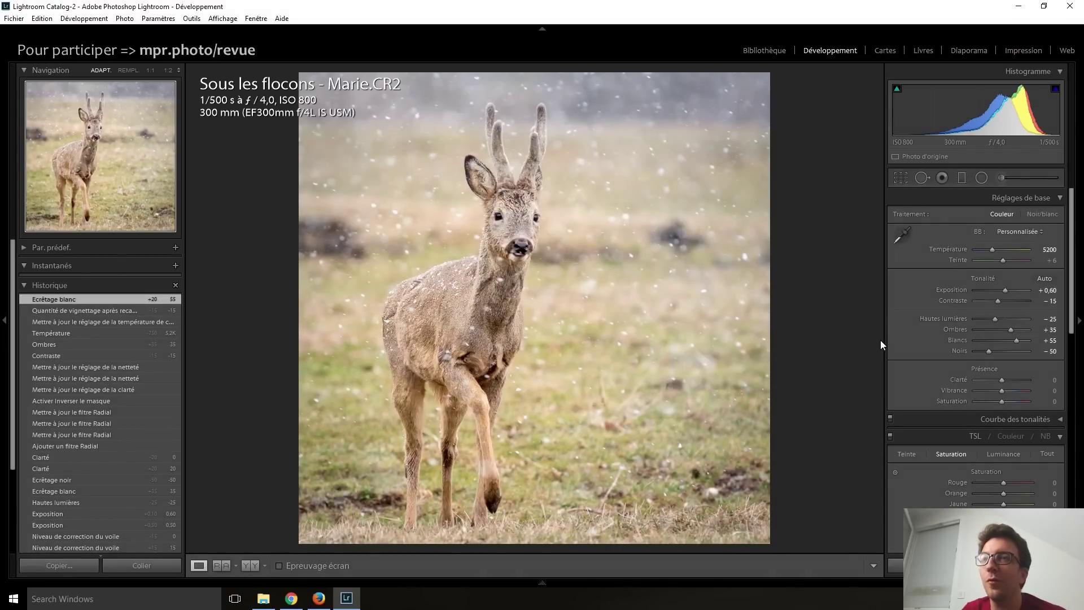
key("Left")
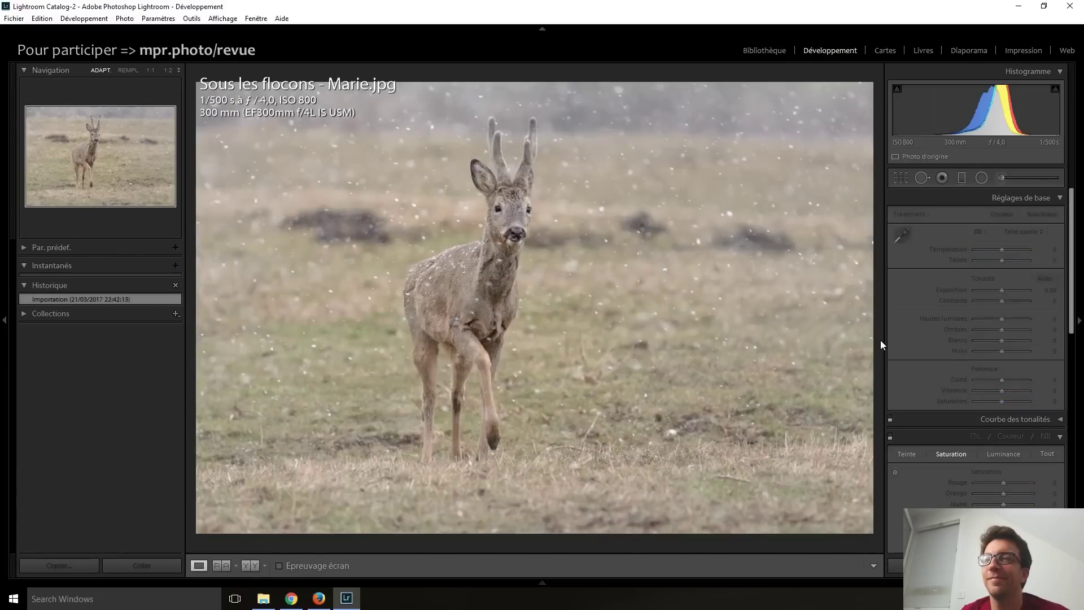
key("Left")
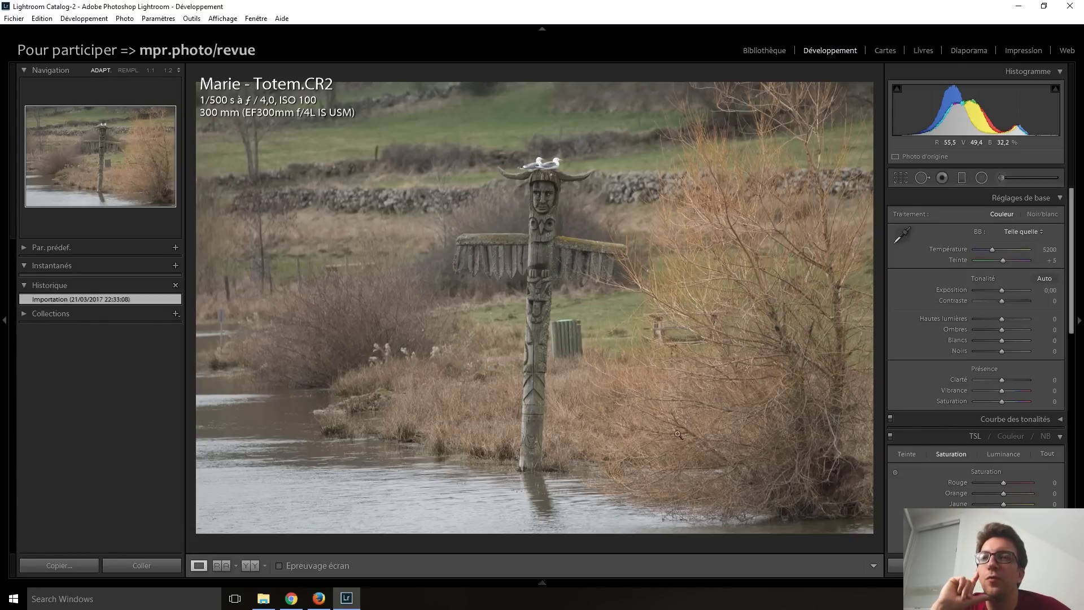
- Inspect the totem's wing, face and the seagulls on top at 1:1 and 1:2
left_click(625, 278)
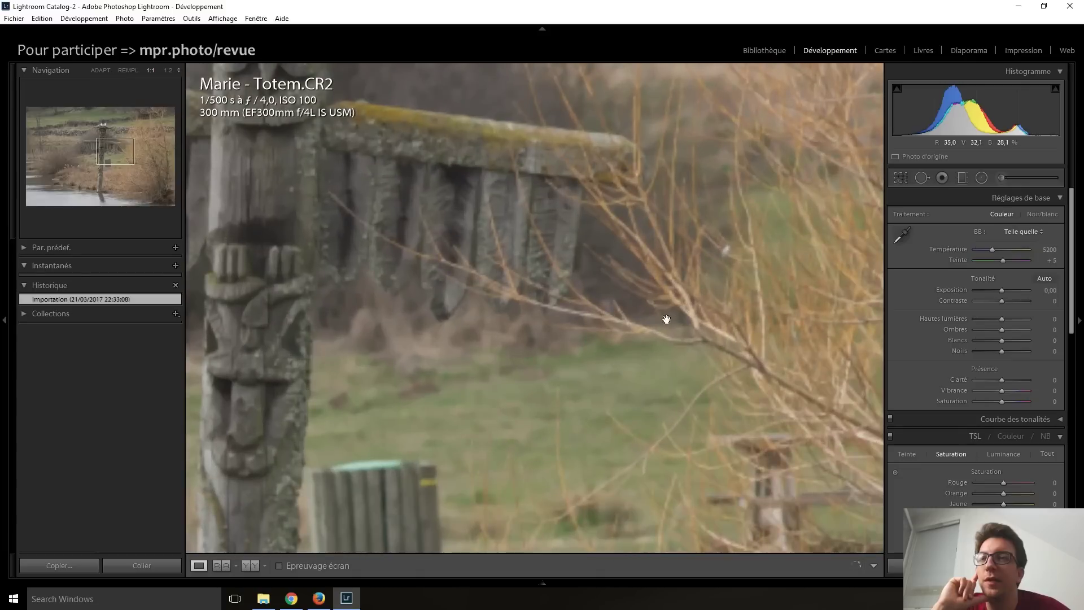
left_click(547, 273)
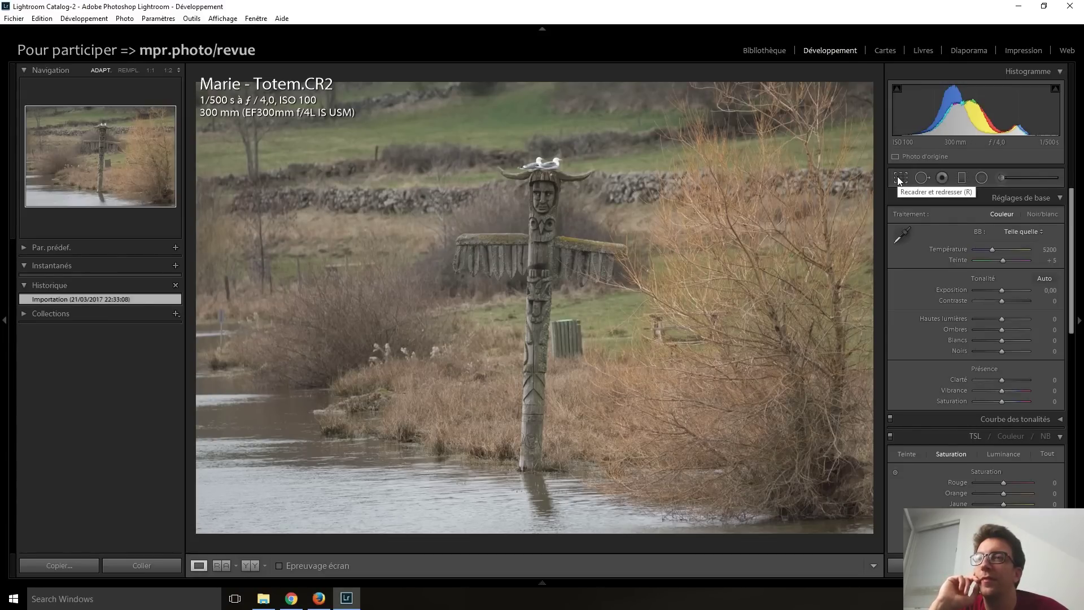
left_click(539, 191)
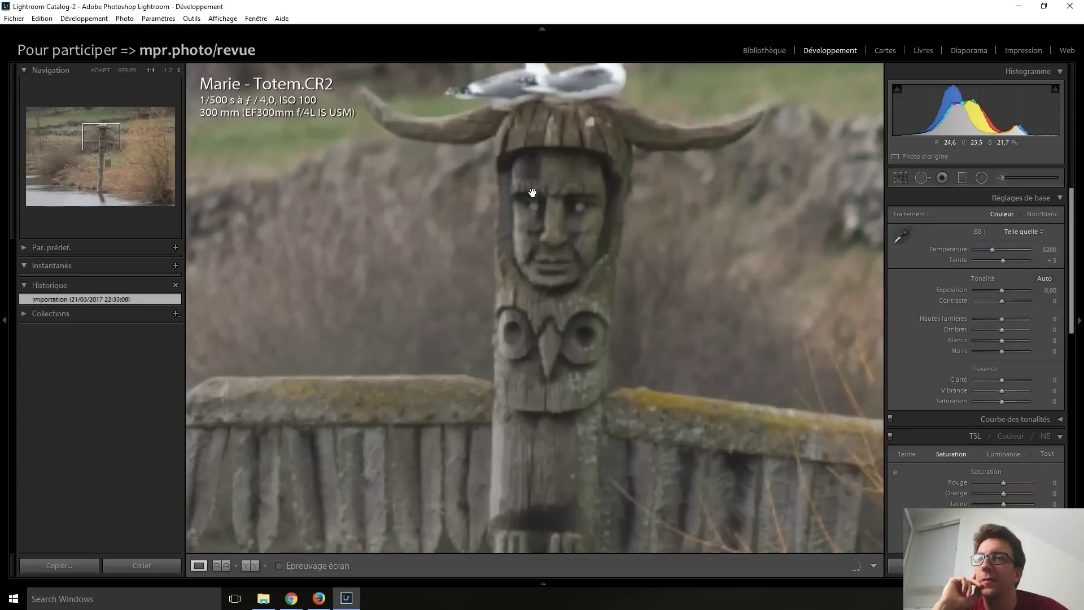
left_click_drag(557, 193, 526, 341)
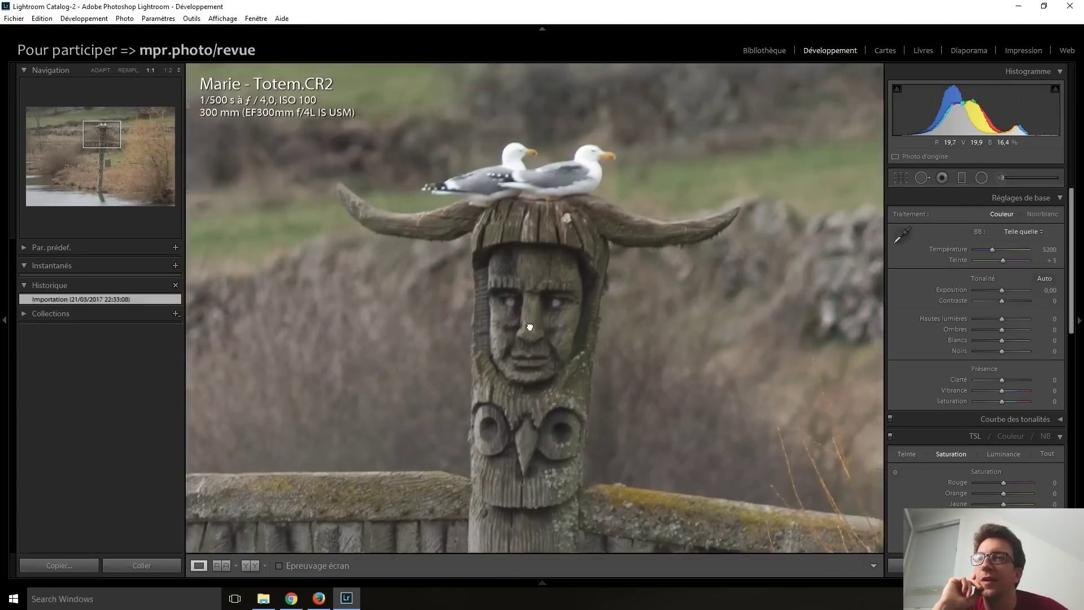
left_click(532, 338)
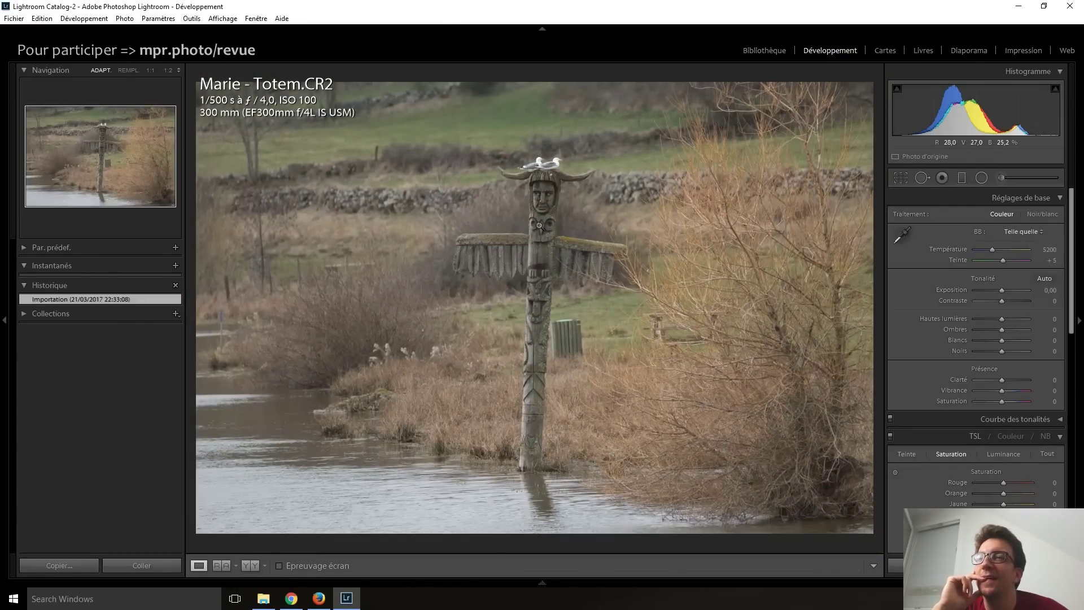
left_click(542, 185)
mouse_move(542, 185)
left_mouse_down()
mouse_move(528, 345)
mouse_move(529, 186)
mouse_move(487, 245)
left_mouse_up()
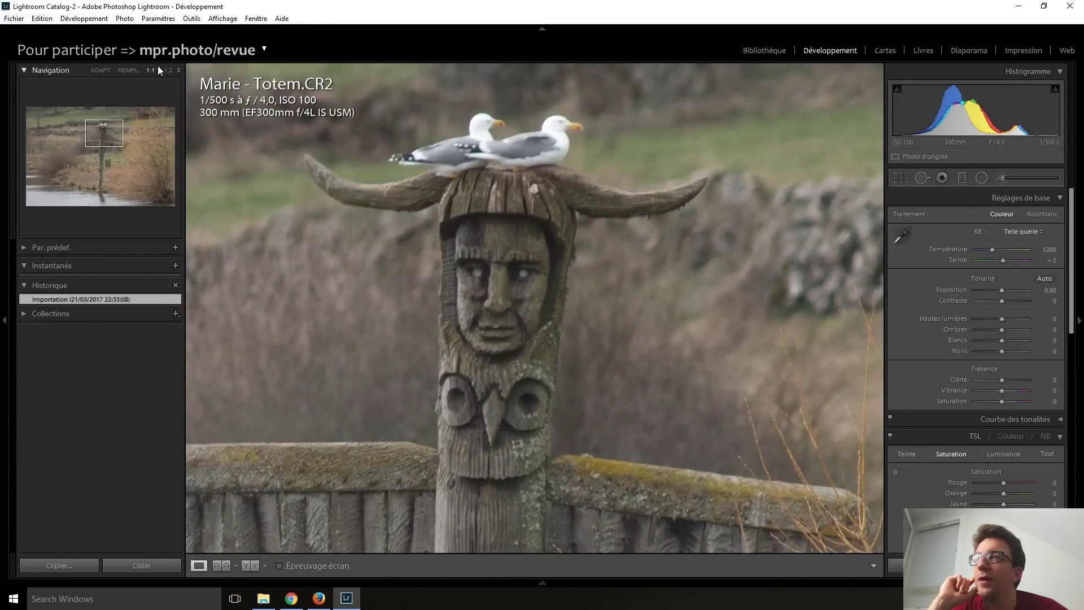
left_click(169, 71)
left_click_drag(552, 286, 522, 269)
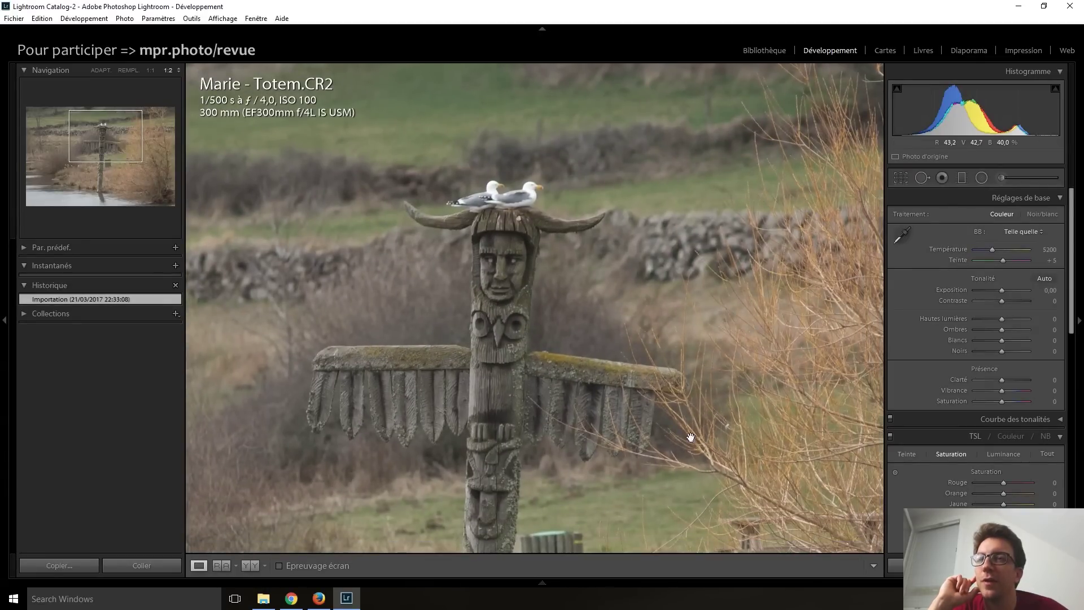
left_click(482, 353)
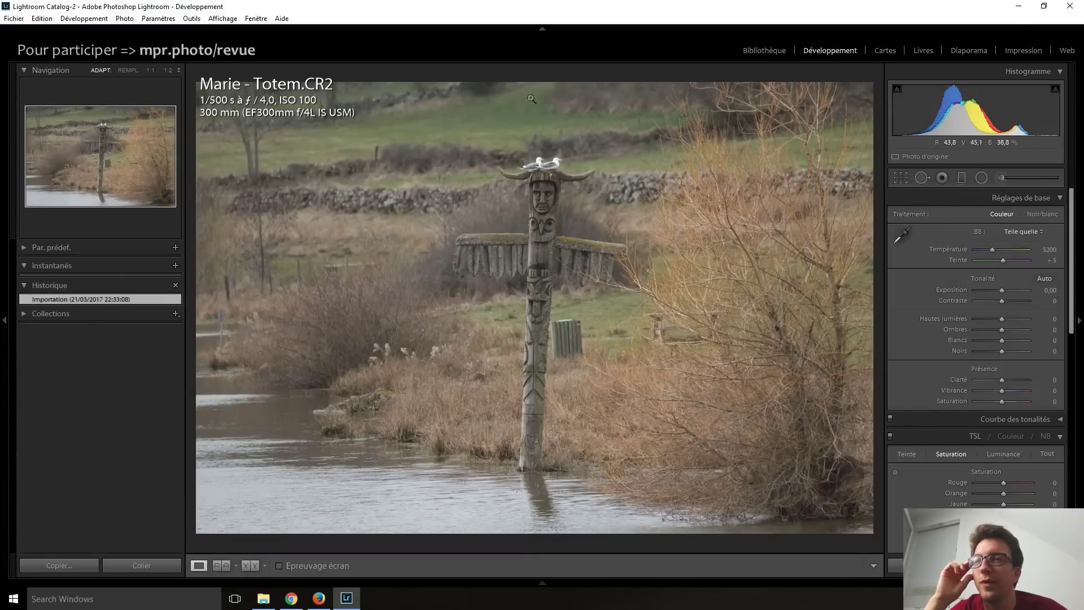
- Examine the totem's head, wings and lower carving at 1:2, then fit the whole photo
left_click(536, 441)
mouse_move(535, 274)
left_mouse_down()
mouse_move(536, 428)
mouse_move(516, 387)
left_mouse_up()
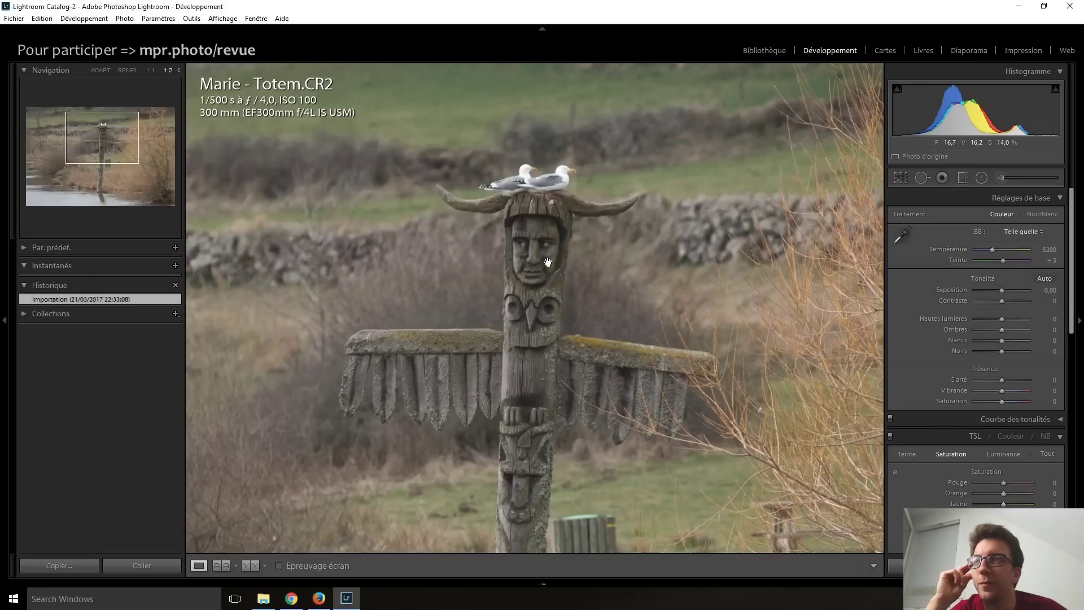
left_click_drag(544, 263, 538, 309)
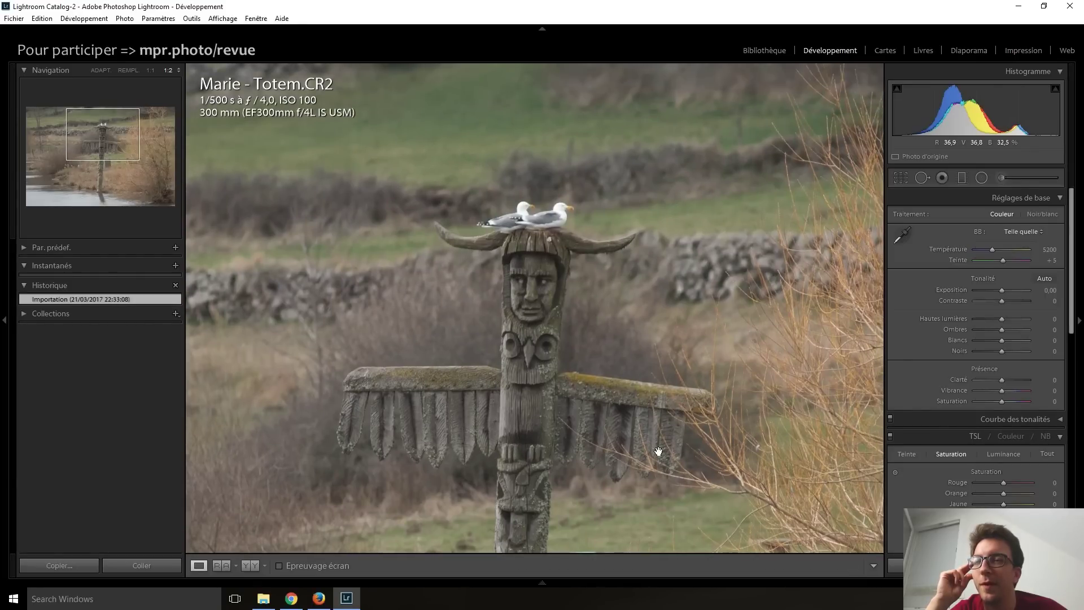
mouse_move(529, 348)
left_mouse_down()
mouse_move(553, 258)
mouse_move(581, 320)
mouse_move(547, 321)
left_mouse_up()
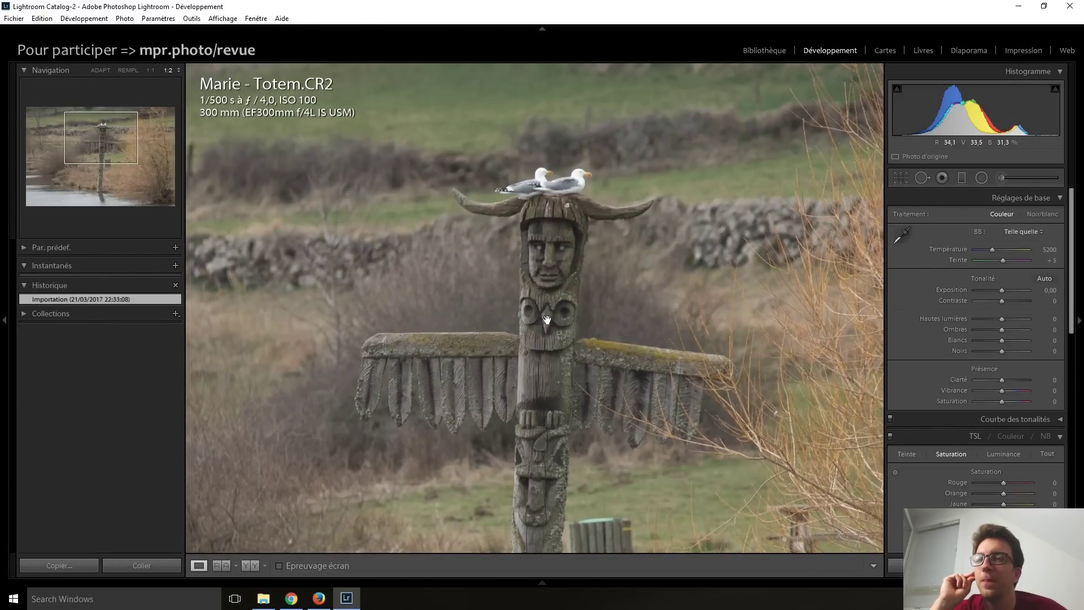
left_click(547, 320)
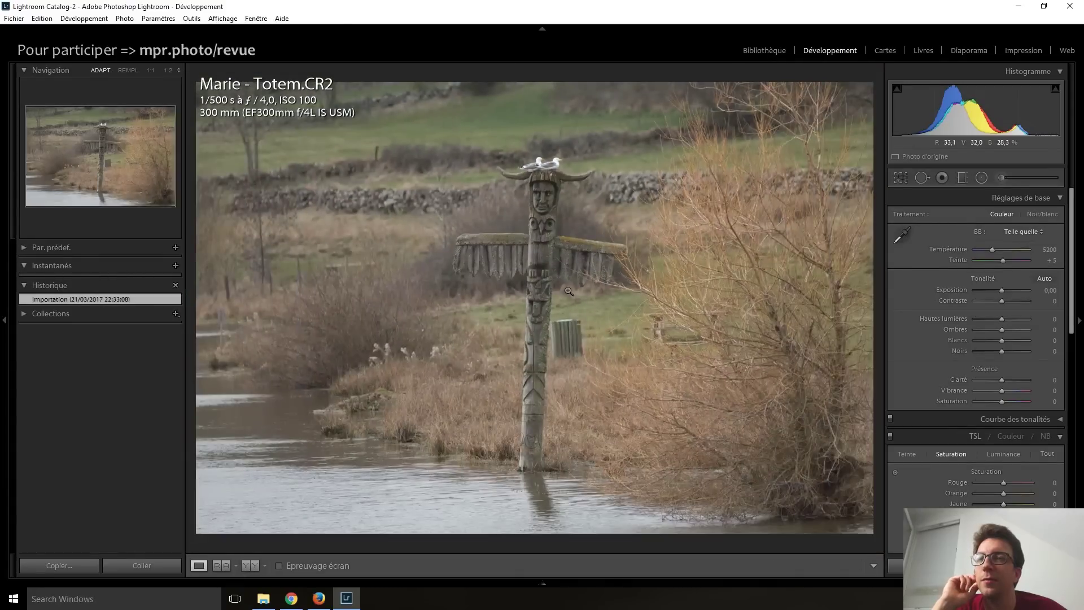
left_click(569, 337)
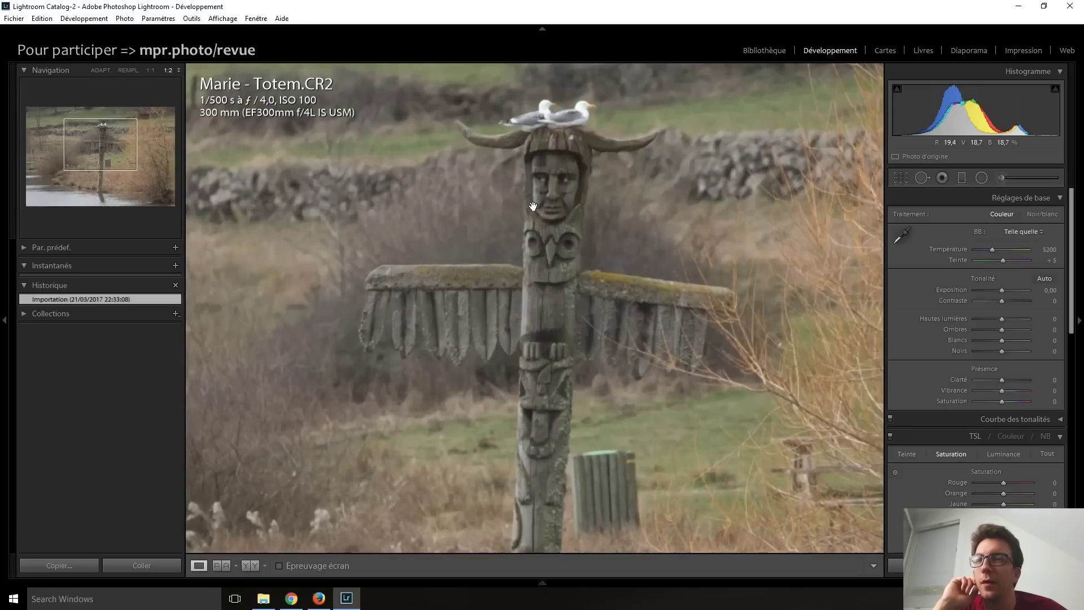
left_click_drag(569, 229, 555, 359)
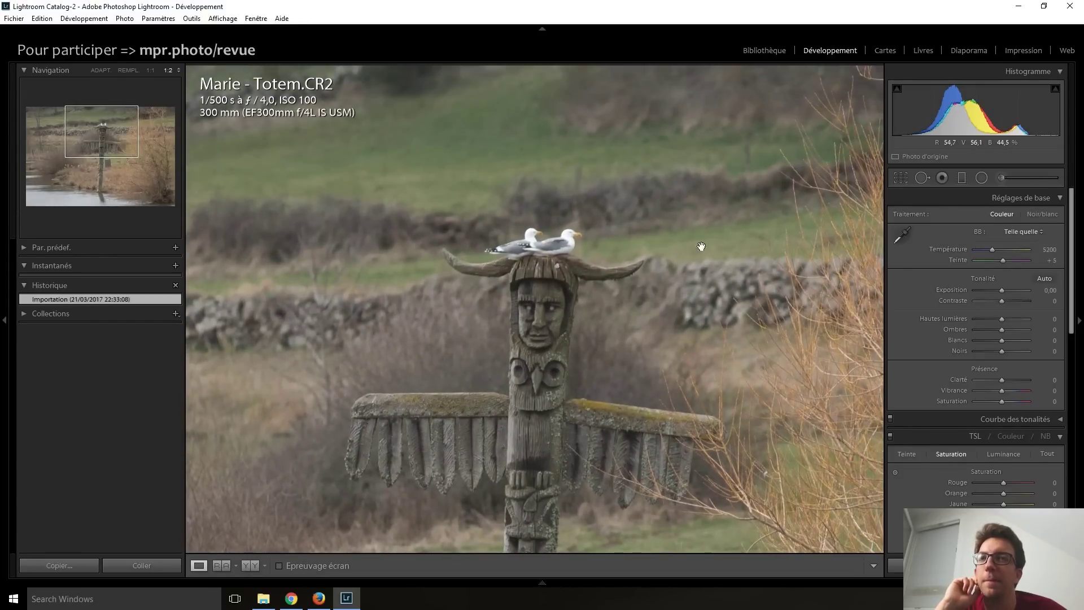
left_click(863, 223)
- Tighten the crop around the totem and centre the carving in the frame
left_click(902, 180)
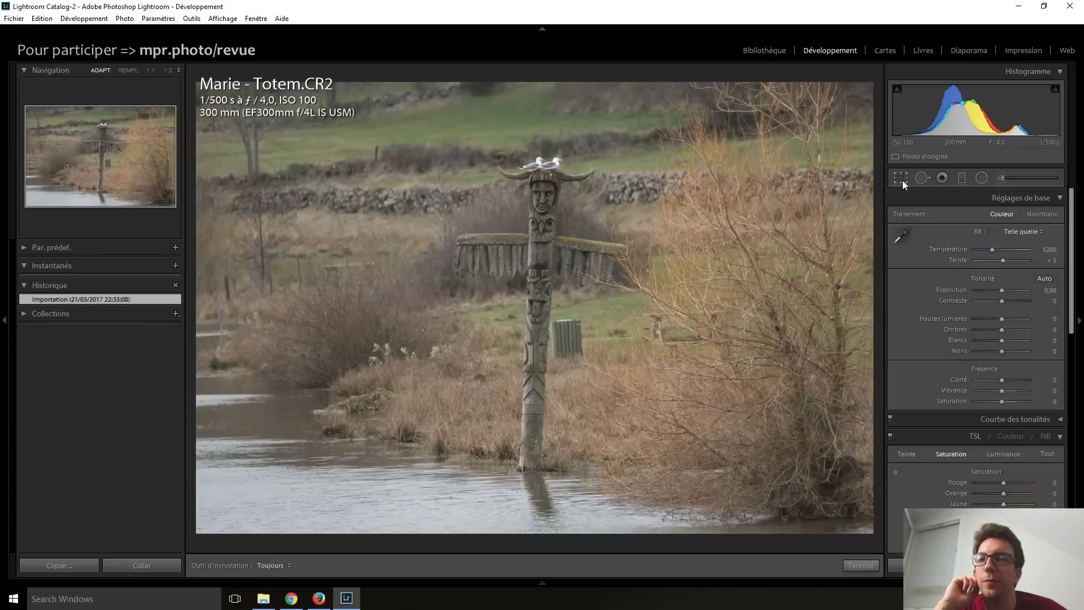
mouse_move(864, 533)
left_mouse_down()
mouse_move(845, 461)
mouse_move(705, 406)
left_mouse_up()
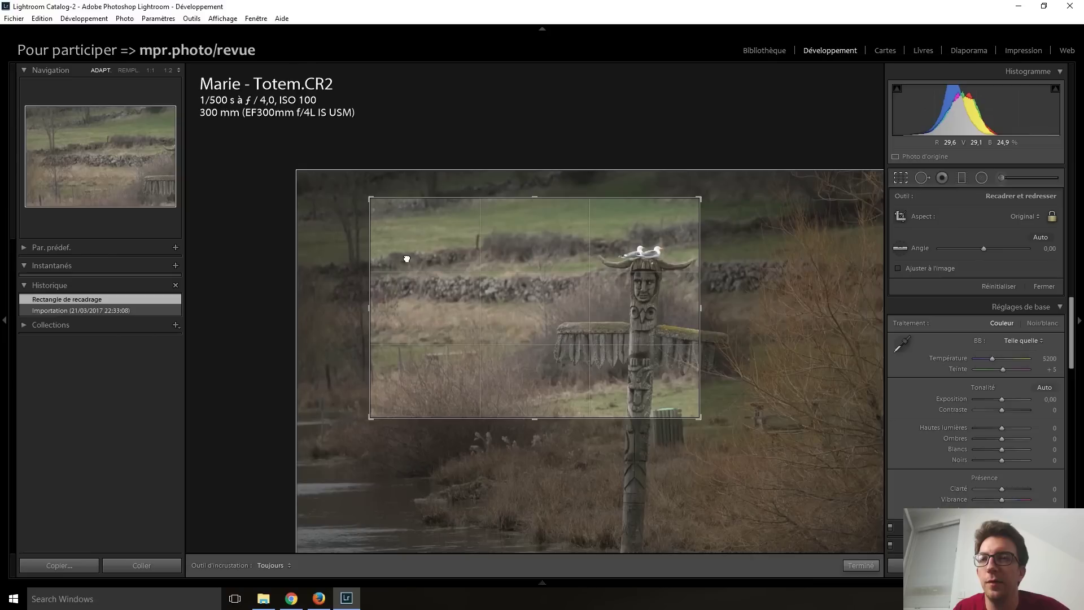
mouse_move(407, 258)
left_mouse_down()
mouse_move(483, 308)
mouse_move(467, 297)
left_mouse_up()
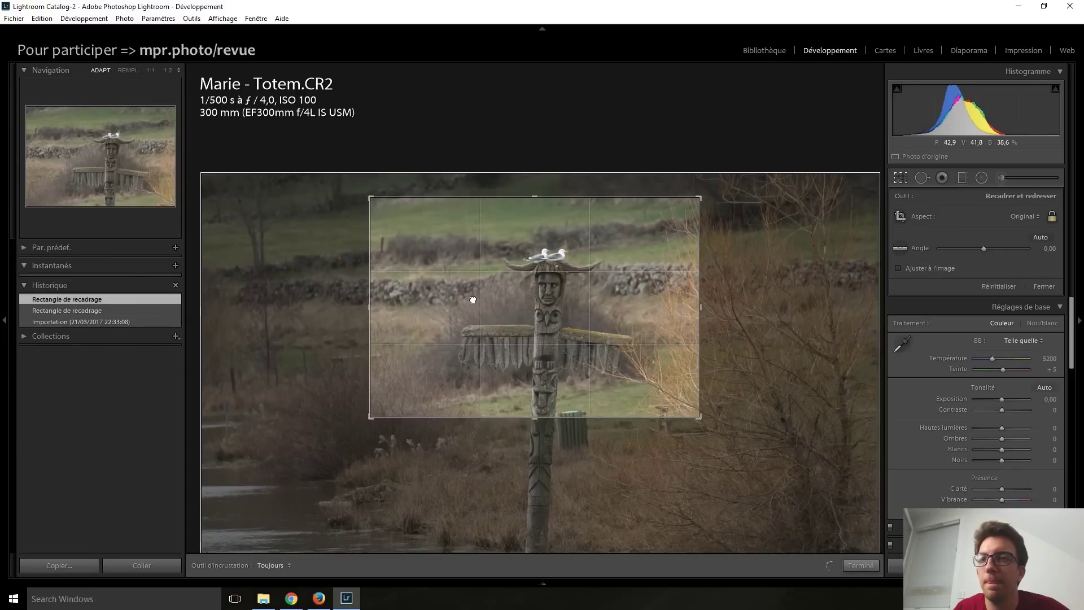
key("Return")
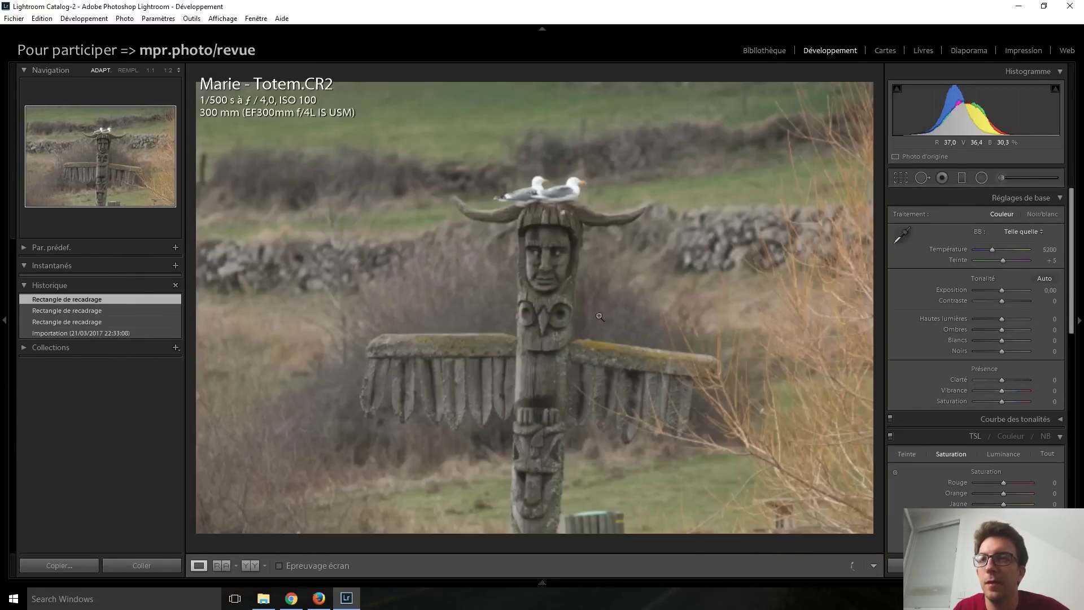
- Refine the crop from the top-left corner and reposition the totem within it
left_click(902, 176)
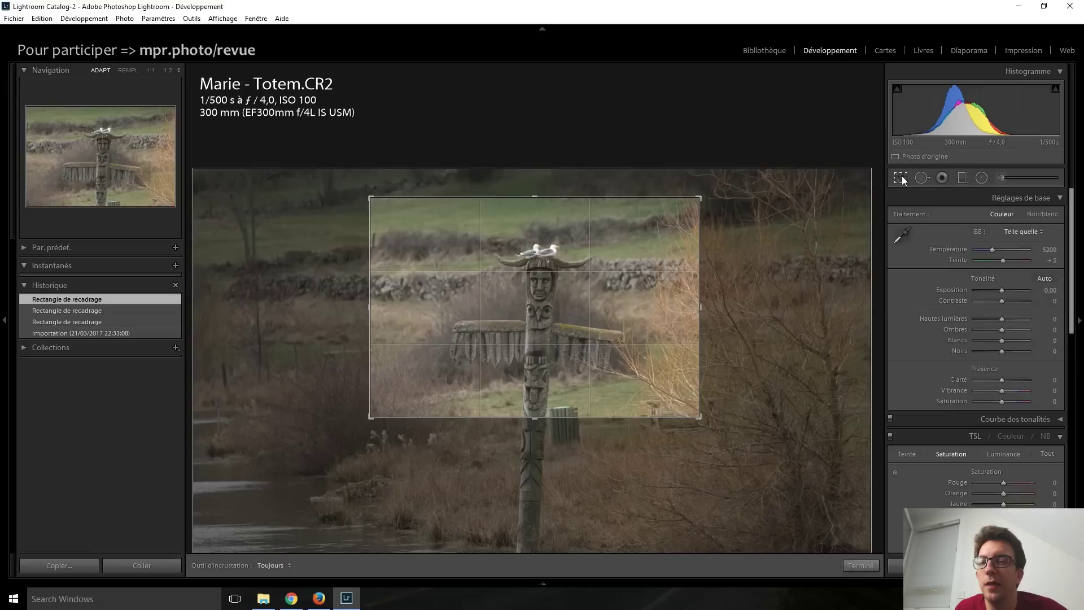
left_click_drag(368, 200, 398, 221)
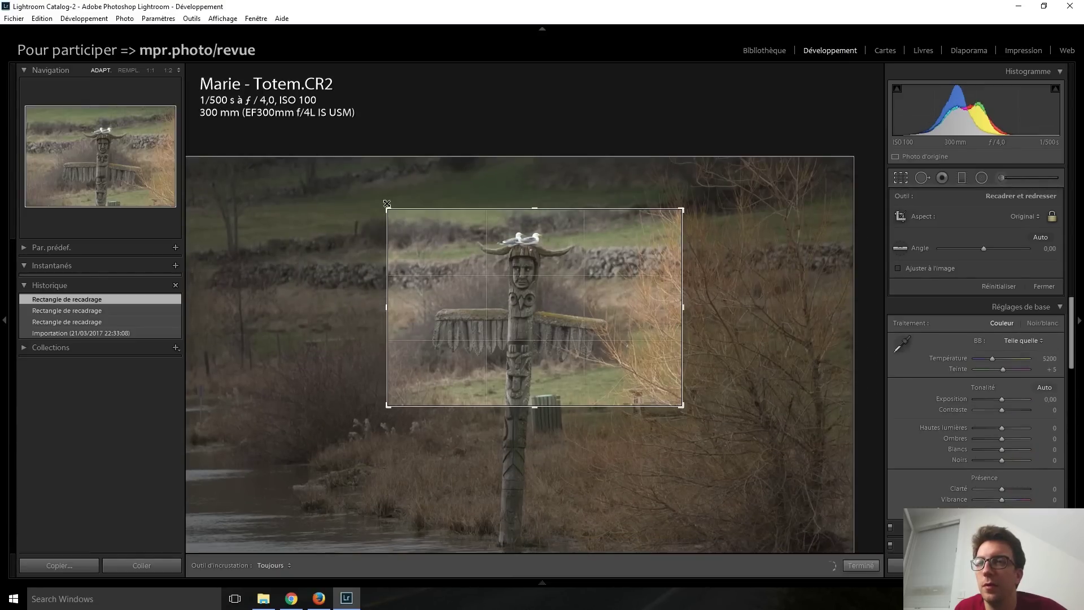
left_click(493, 337)
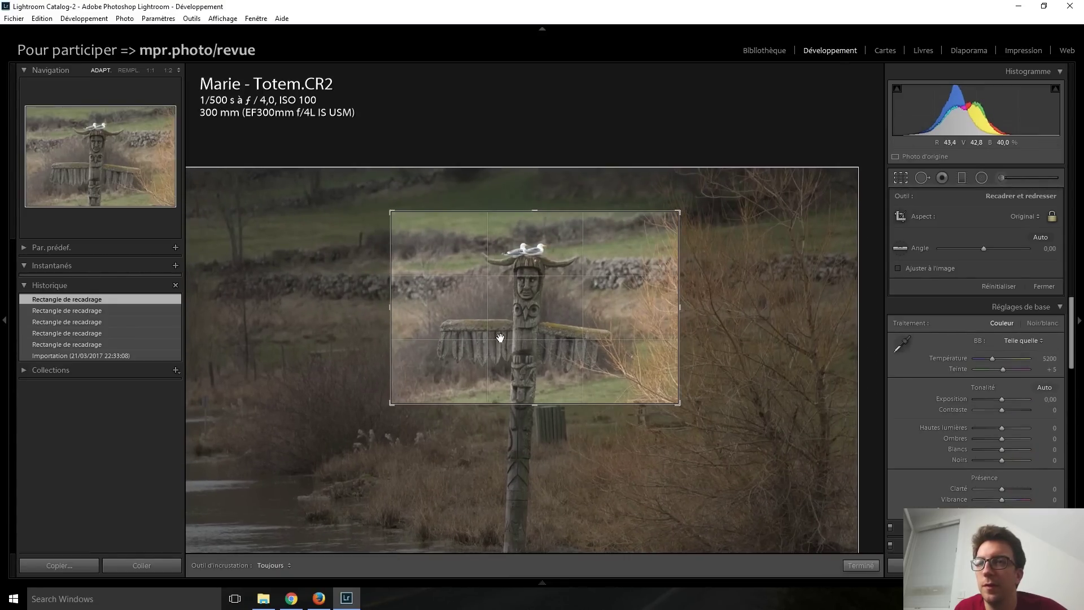
left_click_drag(504, 337, 509, 313)
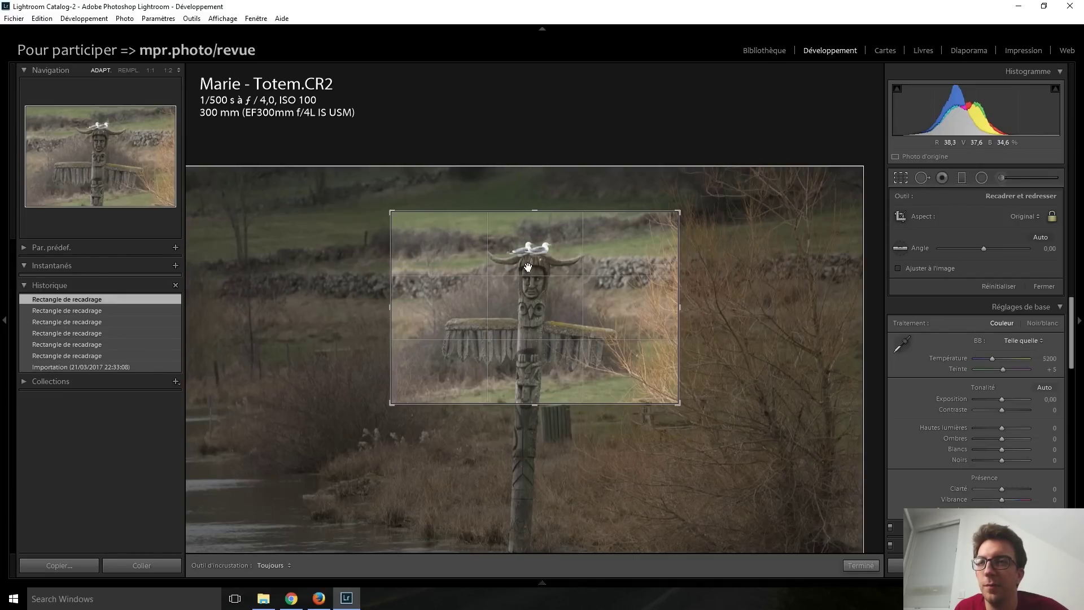
key("Return")
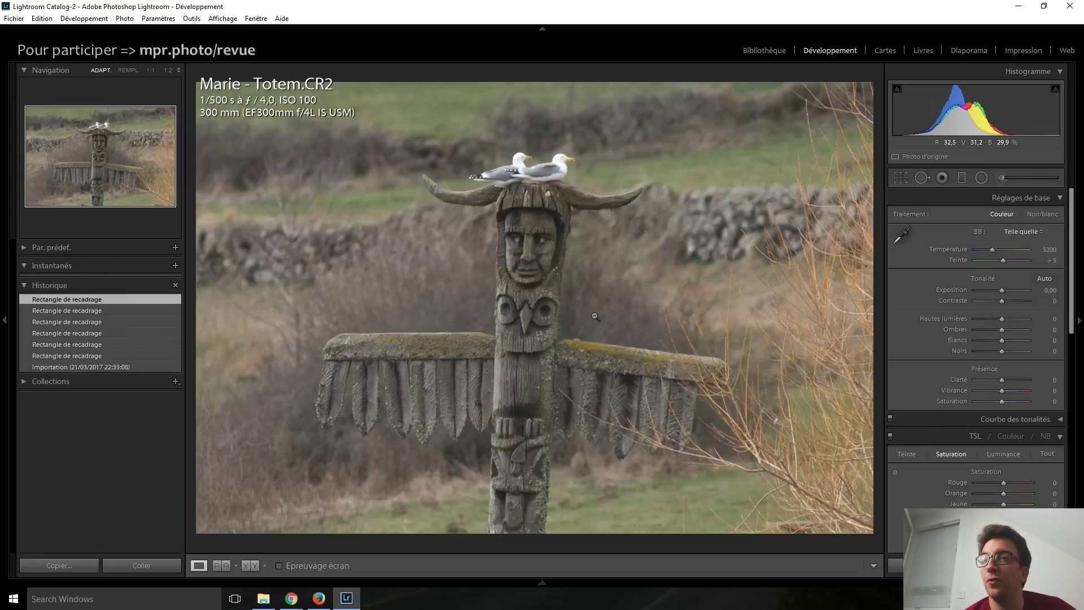
- Straighten the photo −3.11° along the totem and keep it after comparing the unrotated crop
left_click(900, 178)
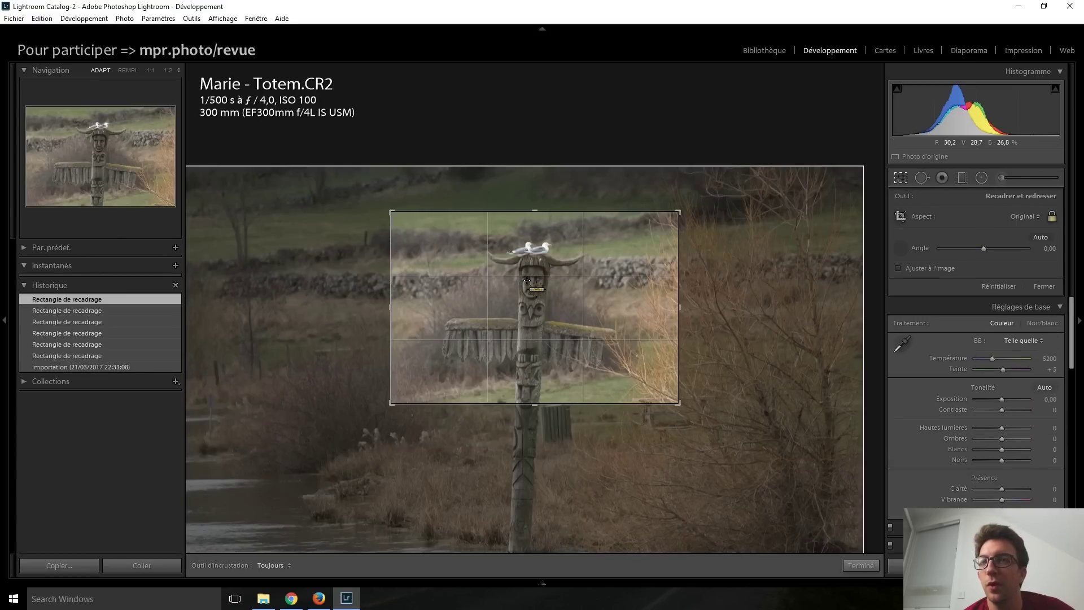
left_click_drag(533, 259, 519, 553)
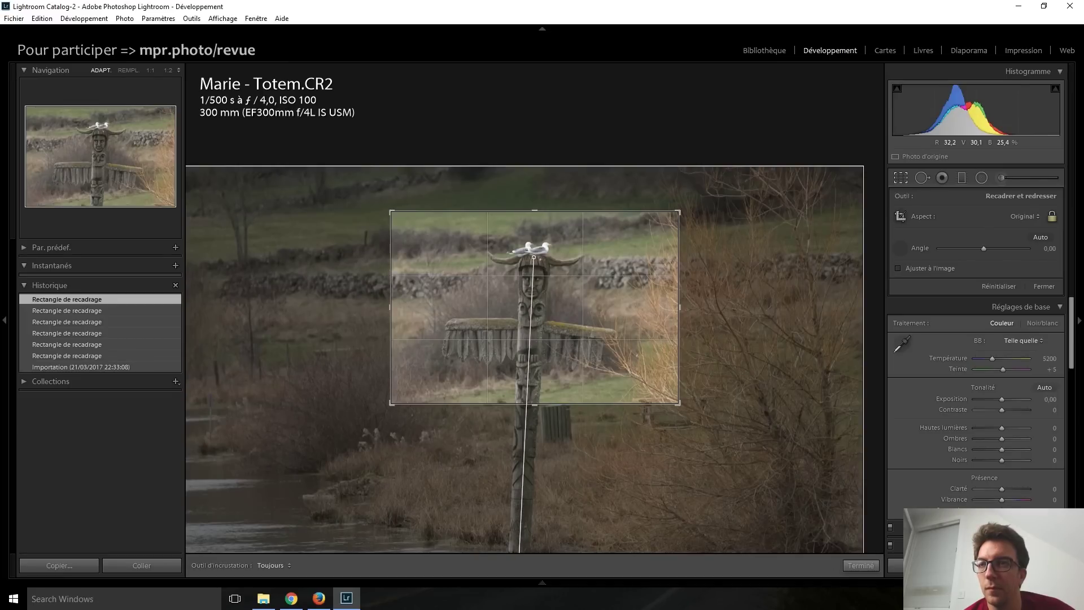
left_click_drag(519, 553, 520, 550)
key("Return")
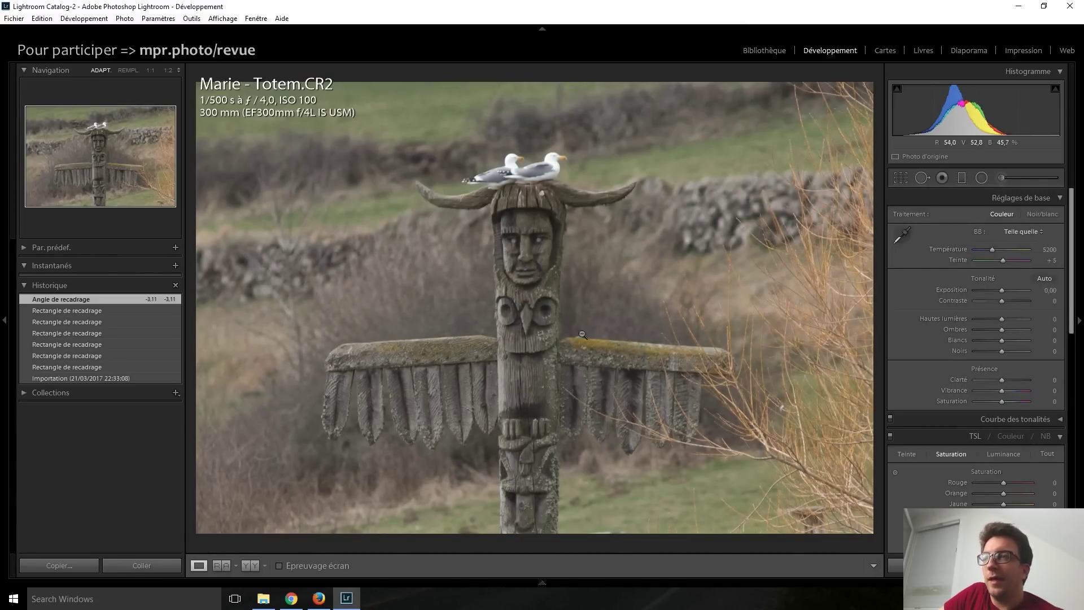
left_click(68, 310)
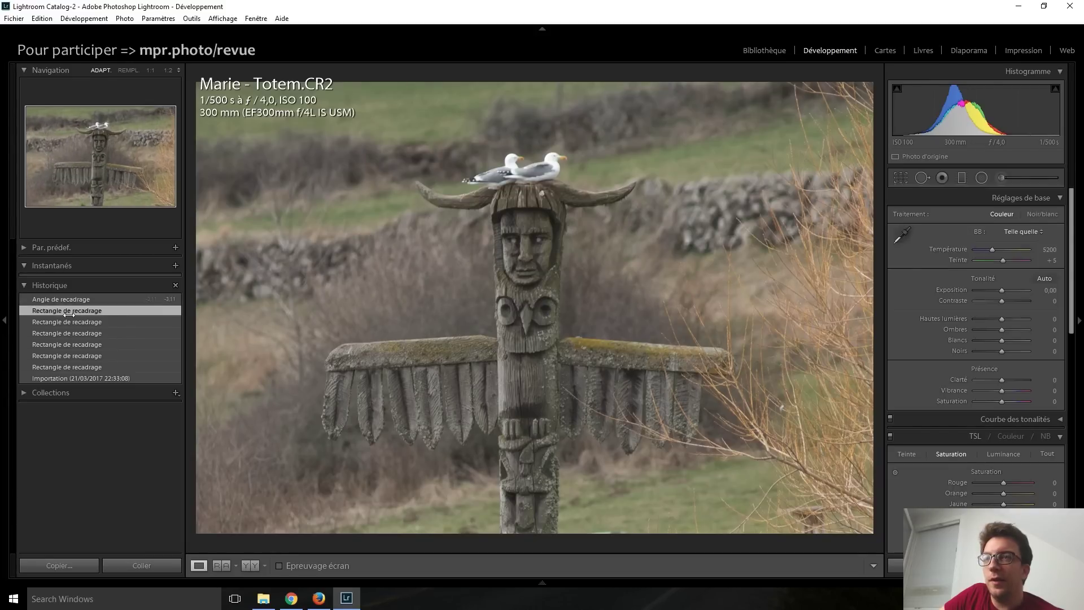
left_click(61, 299)
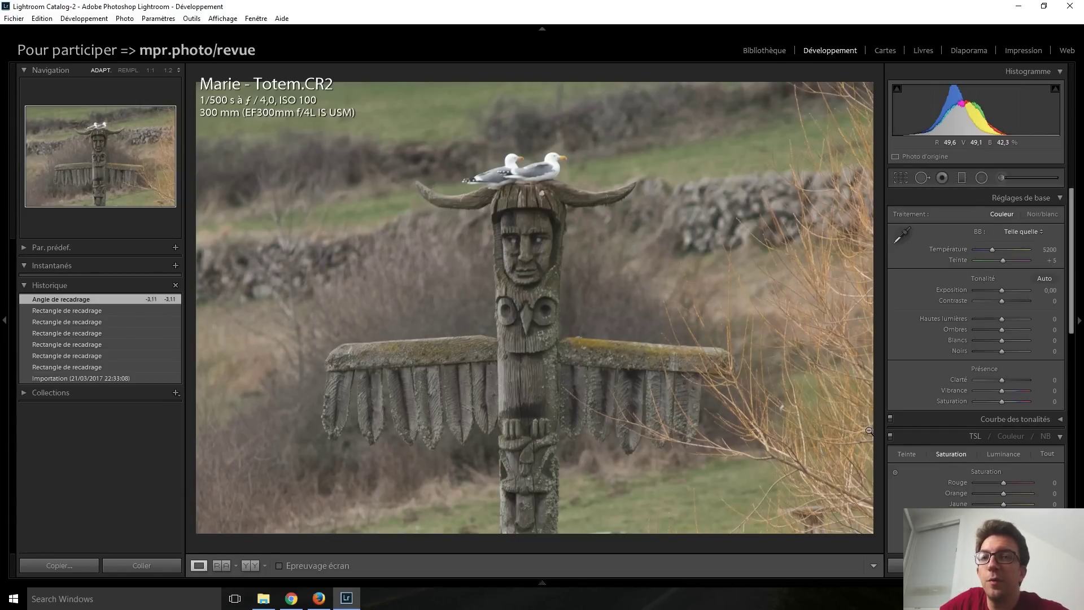
- Heal the spot at the bottom edge with Spot Removal, using a different source area
left_click(922, 178)
left_click_drag(608, 543, 625, 535)
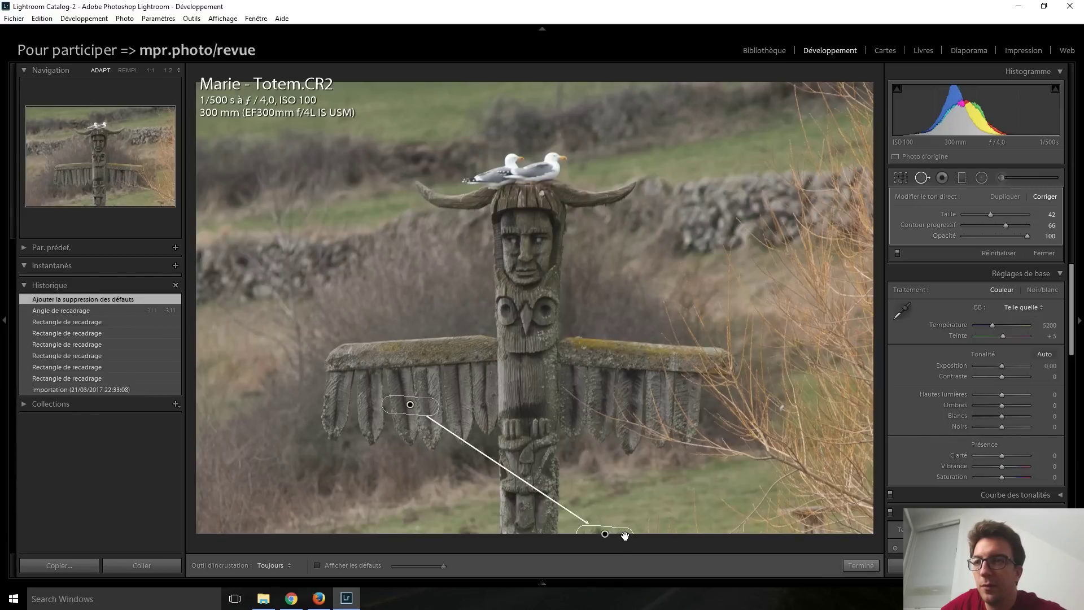
mouse_move(410, 404)
left_mouse_down()
mouse_move(583, 483)
mouse_move(613, 511)
left_mouse_up()
key("q")
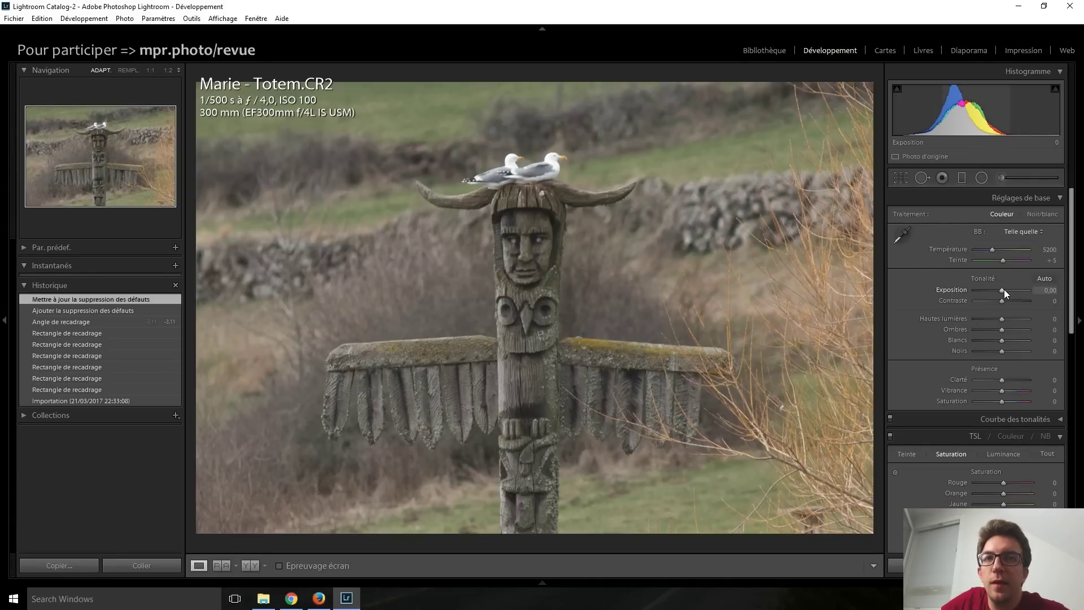
- Set exposure to +0.50, highlights to −40 and shadows to +30
left_click_drag(1004, 290, 1004, 290)
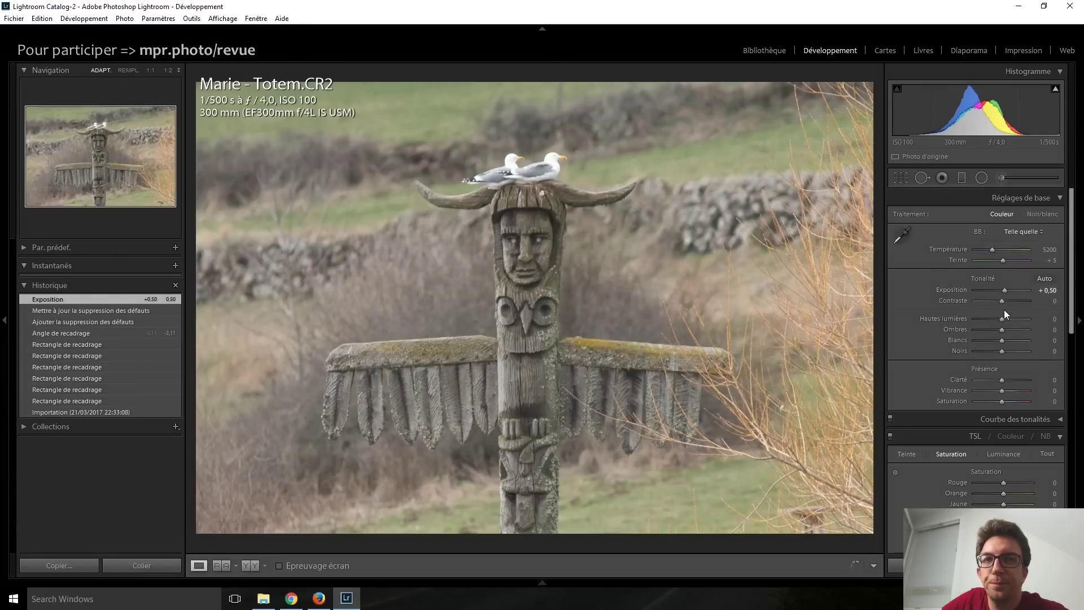
key("Down")
key("Down")
key("Down")
key("Up")
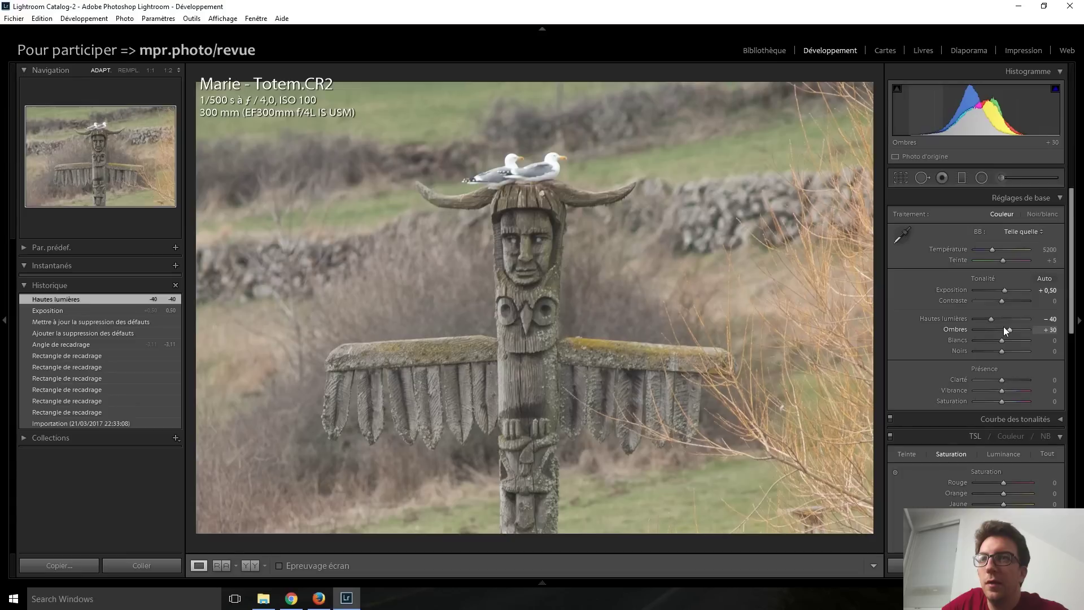
key("Up")
key("Up")
key("Up")
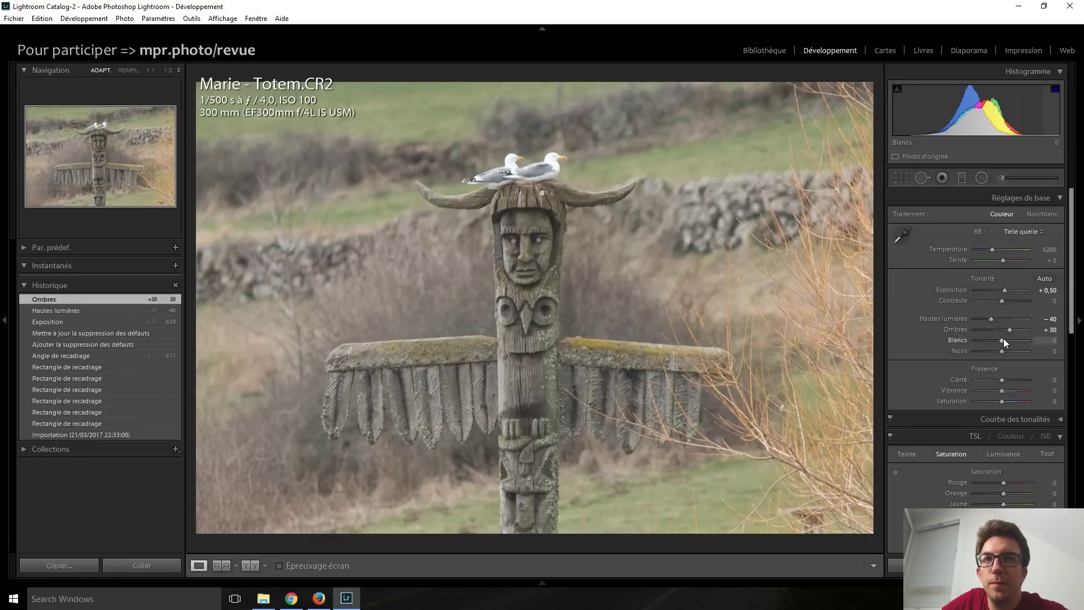
- Set whites to +15, blacks to −35 and clarity to +53
left_click_drag(1008, 351, 1000, 353)
key("Down")
key("Down")
key("Down")
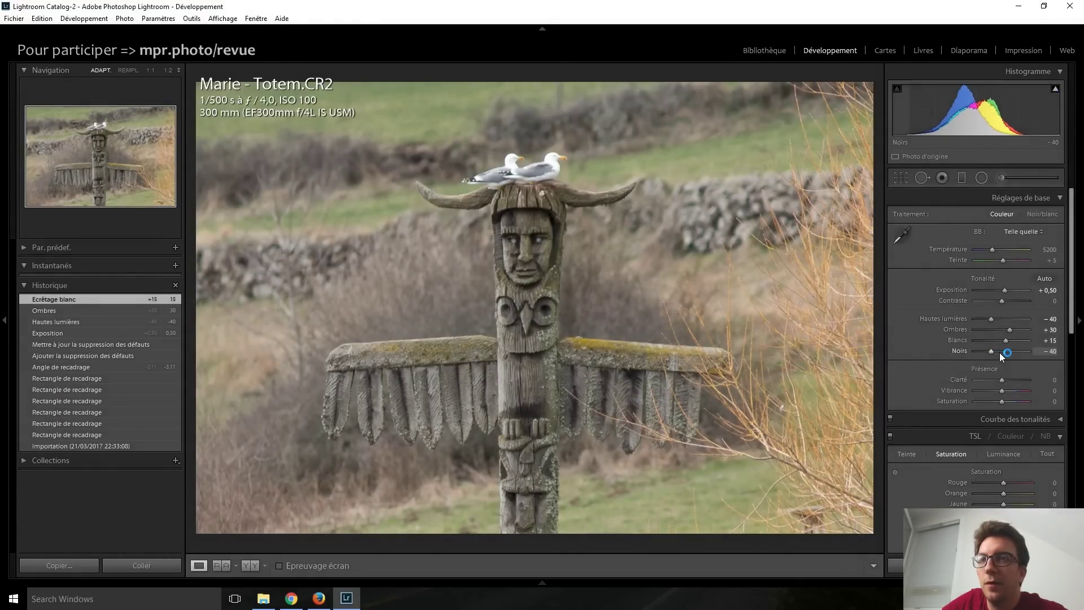
key("Up")
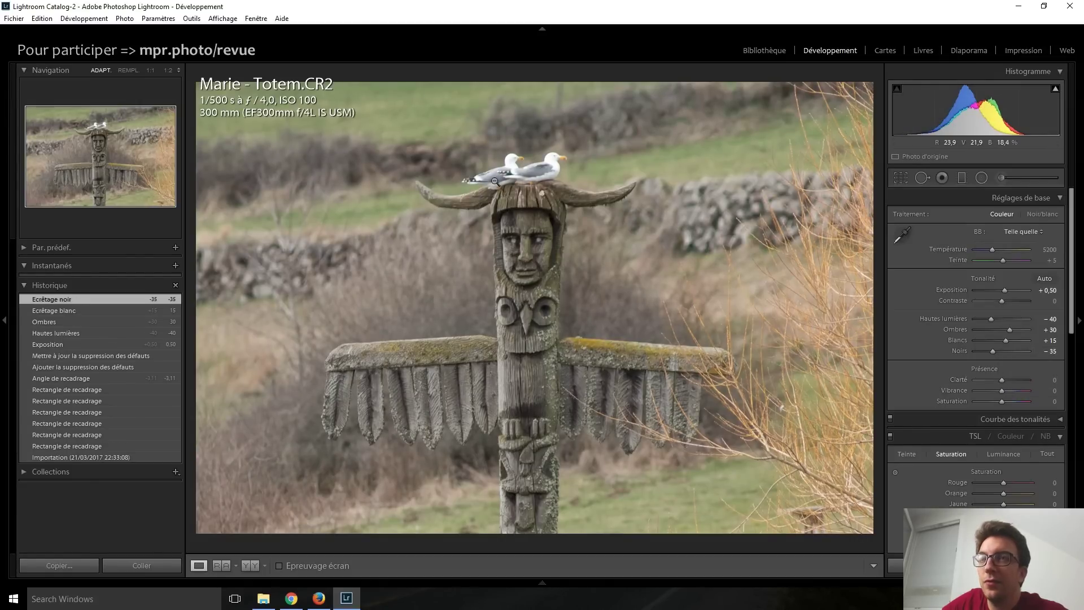
left_click_drag(1004, 382, 1015, 381)
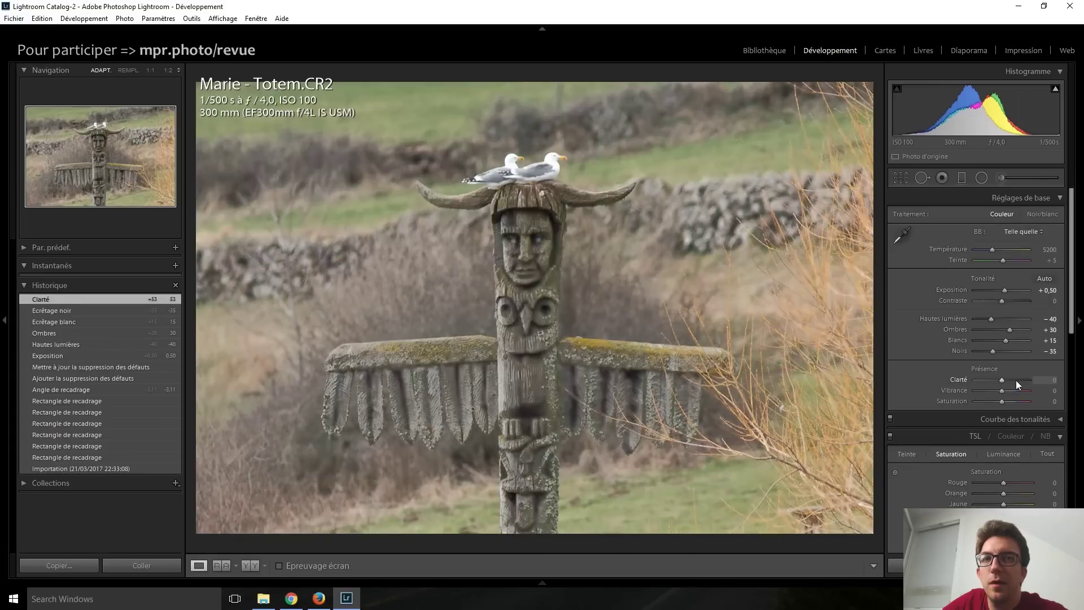
left_click(1002, 179)
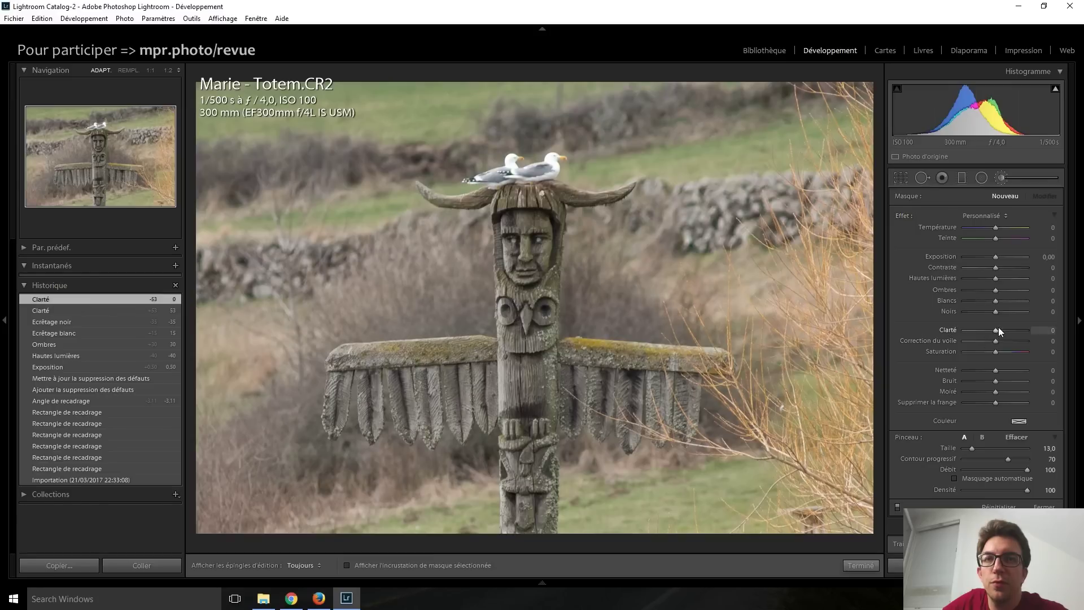
- Paint the totem with an Adjustment Brush carrying clarity 36 and sharpness 40
left_click_drag(1009, 333, 1011, 333)
scroll(526, 231, "up", 2)
scroll(526, 232, "up", 2)
left_click_drag(527, 232, 523, 508)
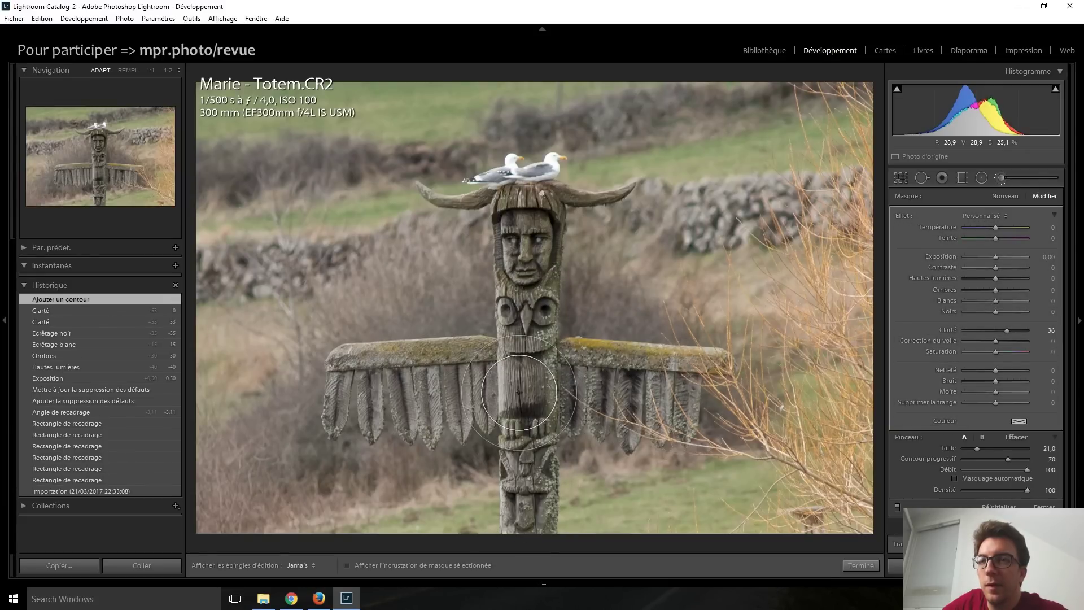
left_click(420, 390)
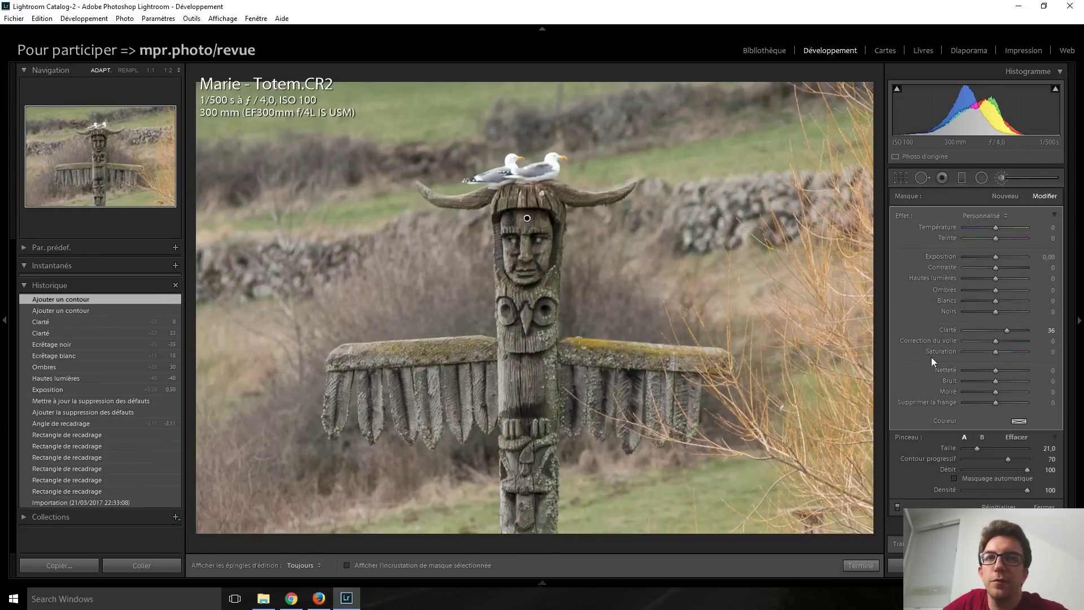
left_click_drag(1007, 367, 1016, 372)
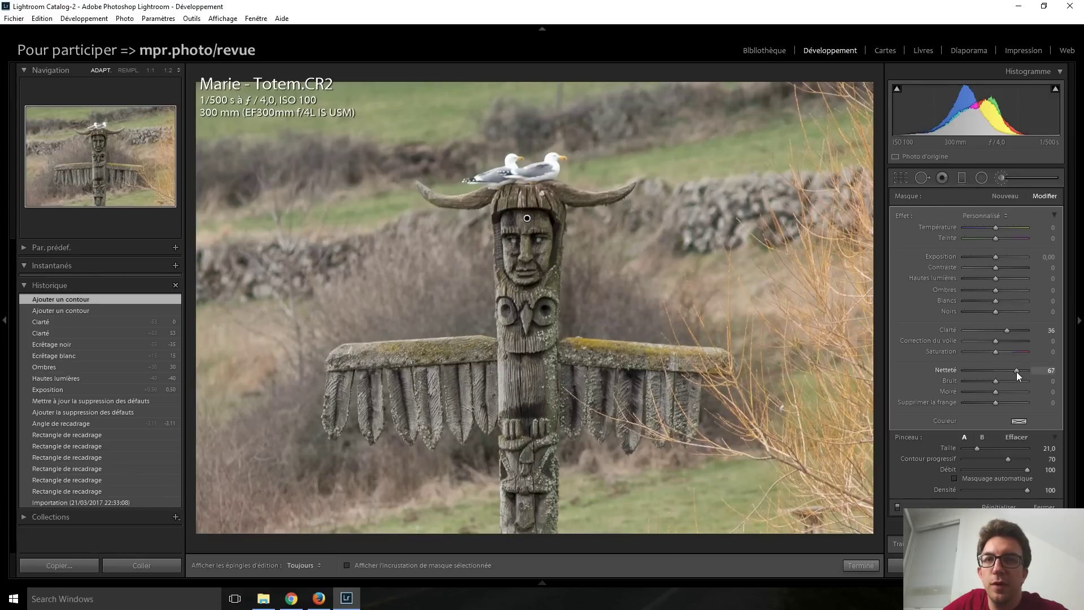
key("Down")
key("Down")
key("Down")
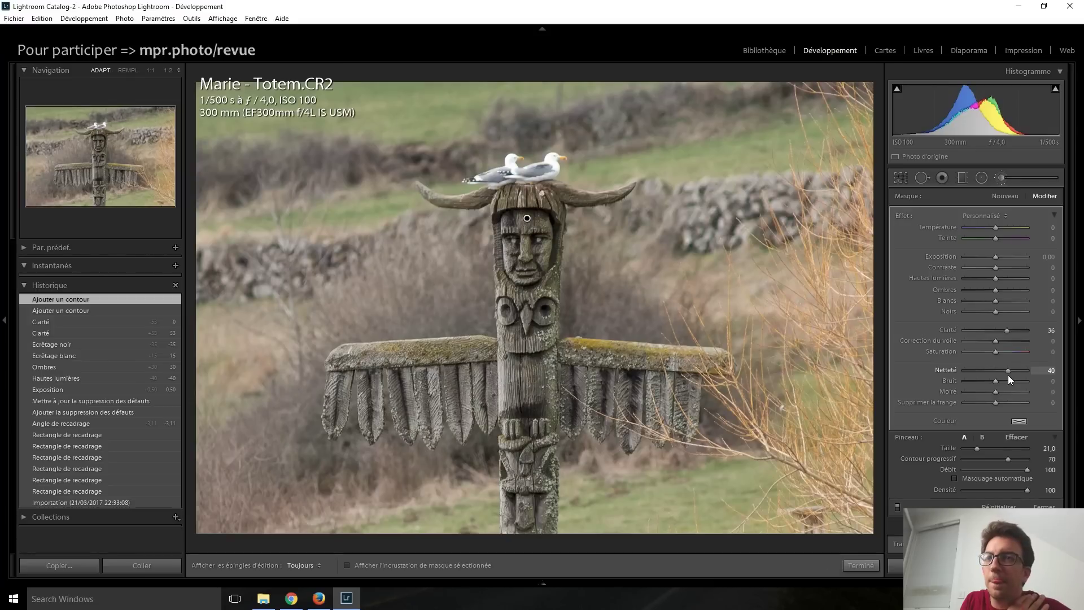
left_click(1001, 177)
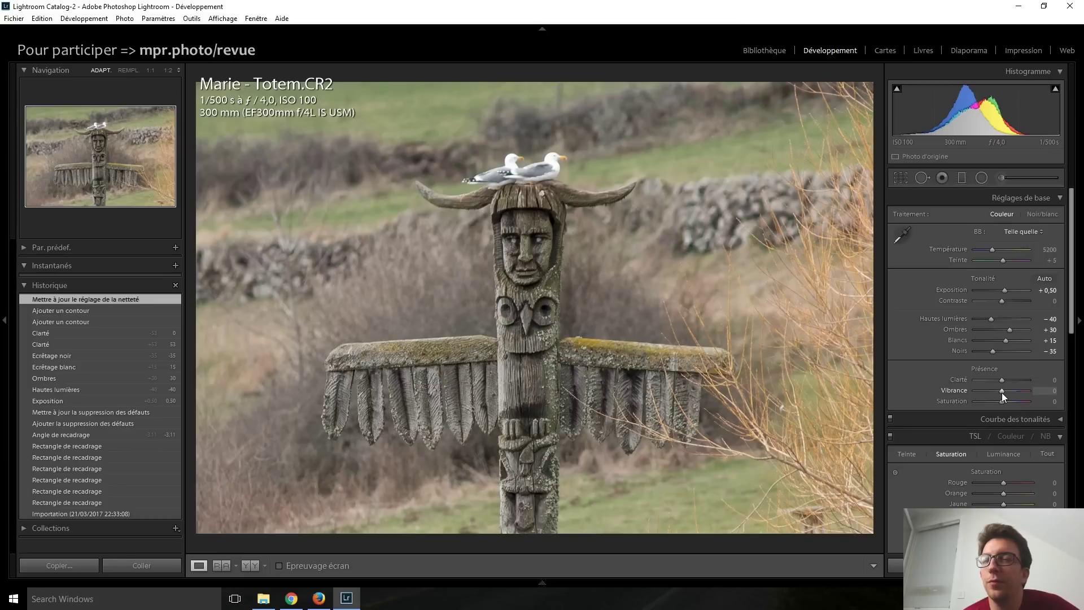
- Preview the totem photo in black and white, then return it to colour
left_click(1046, 436)
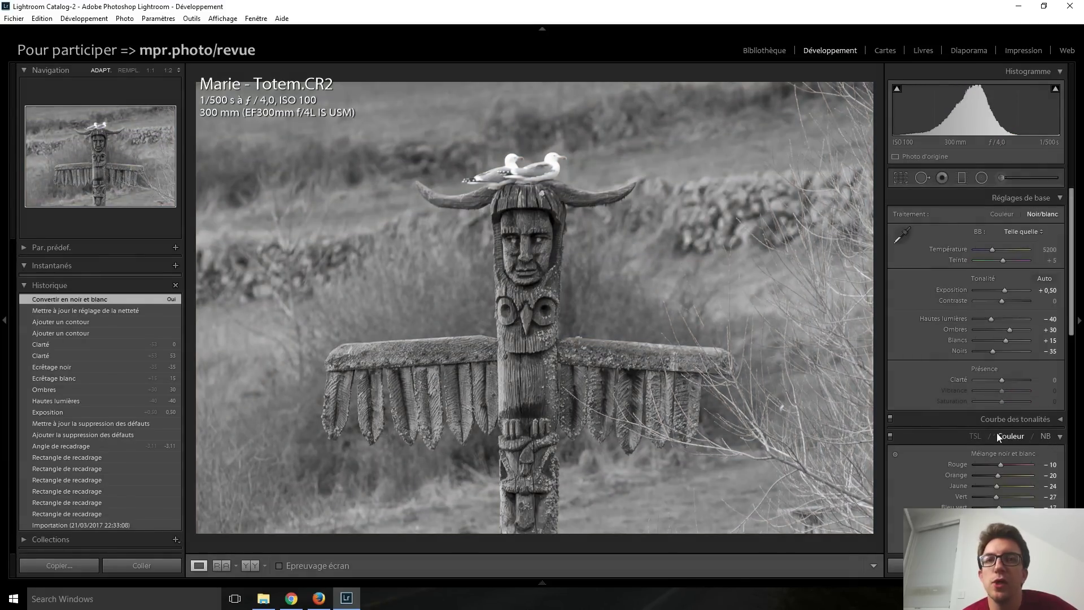
left_click(974, 436)
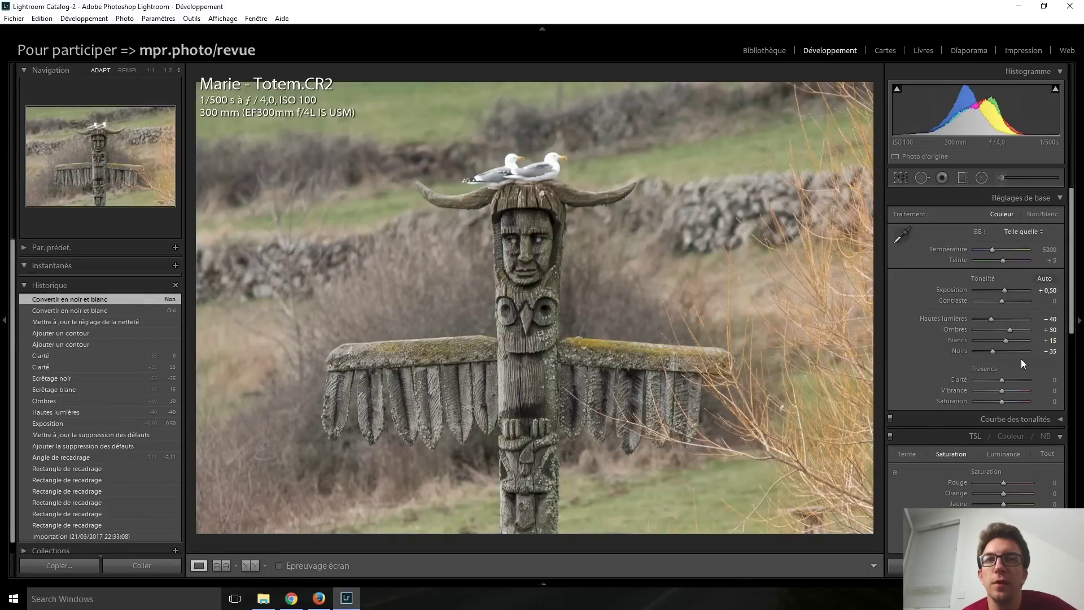
scroll(1002, 405, "up", 3)
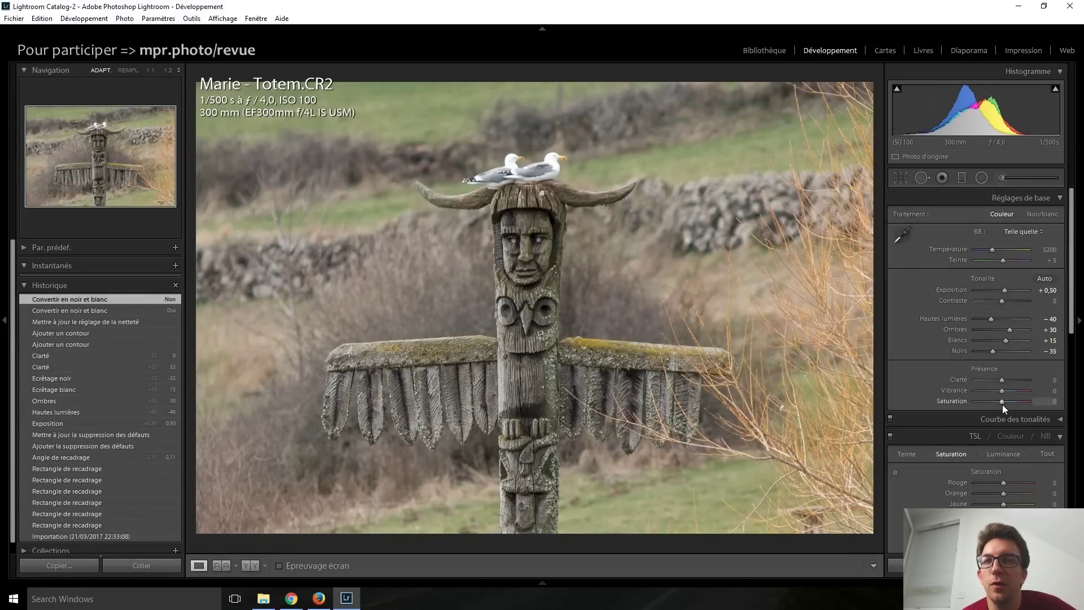
scroll(1002, 404, "down", 1)
- Lower the totem photo's contrast to −20
scroll(1003, 394, "up", 3)
scroll(1002, 394, "up", 2)
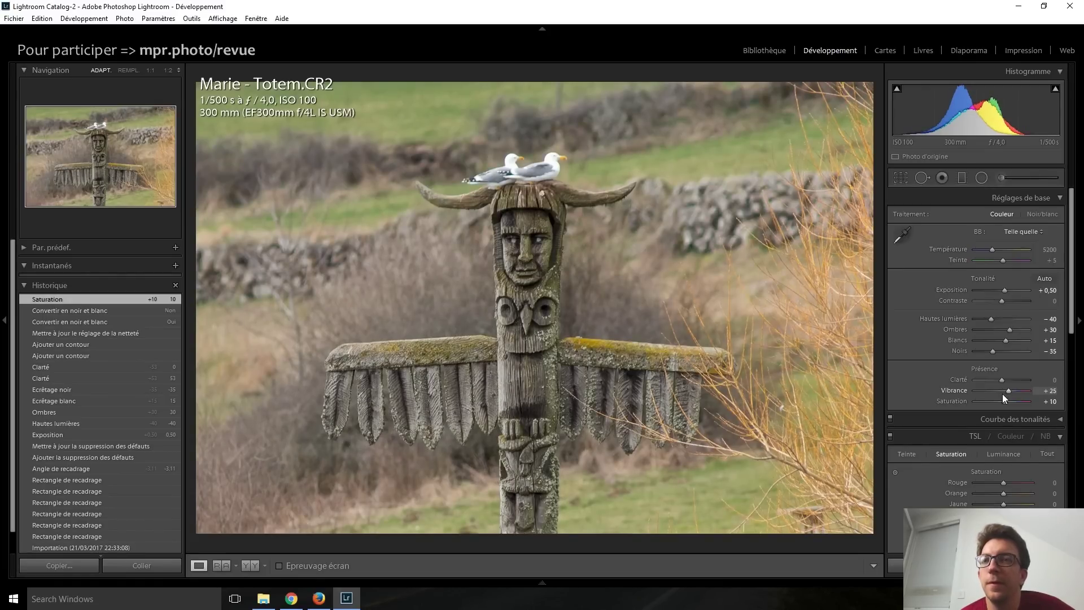
scroll(1004, 395, "down", 3)
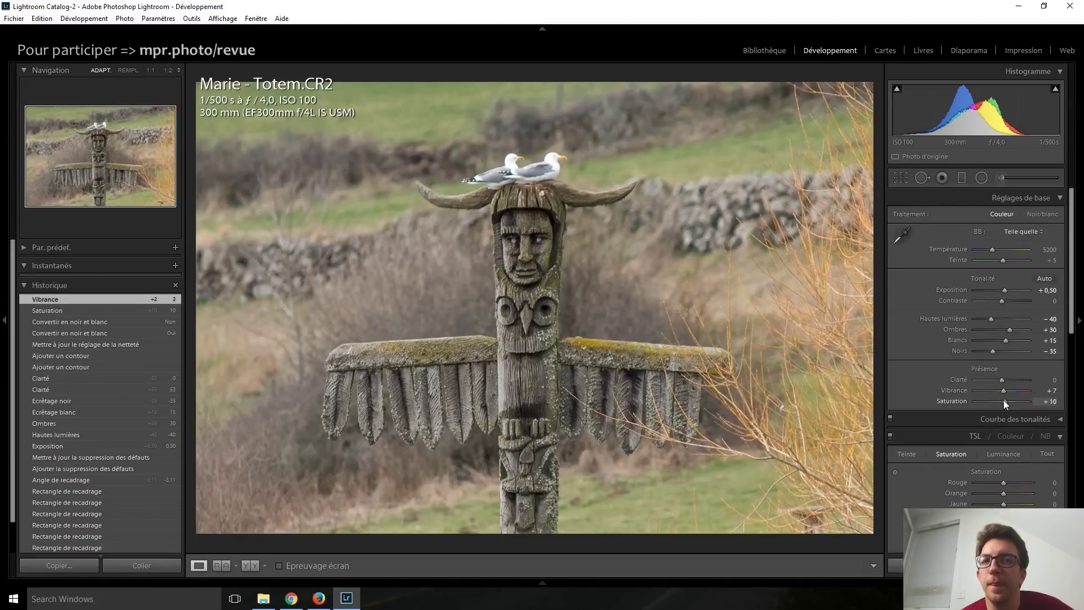
scroll(1004, 401, "down", 2)
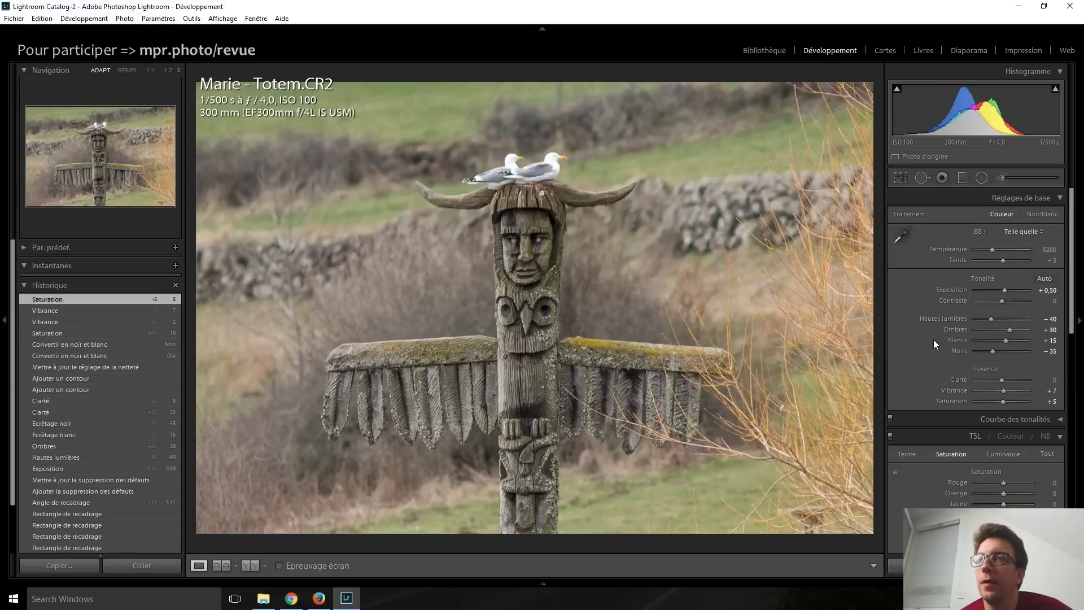
scroll(933, 339, "down", 2)
scroll(930, 317, "up", 2)
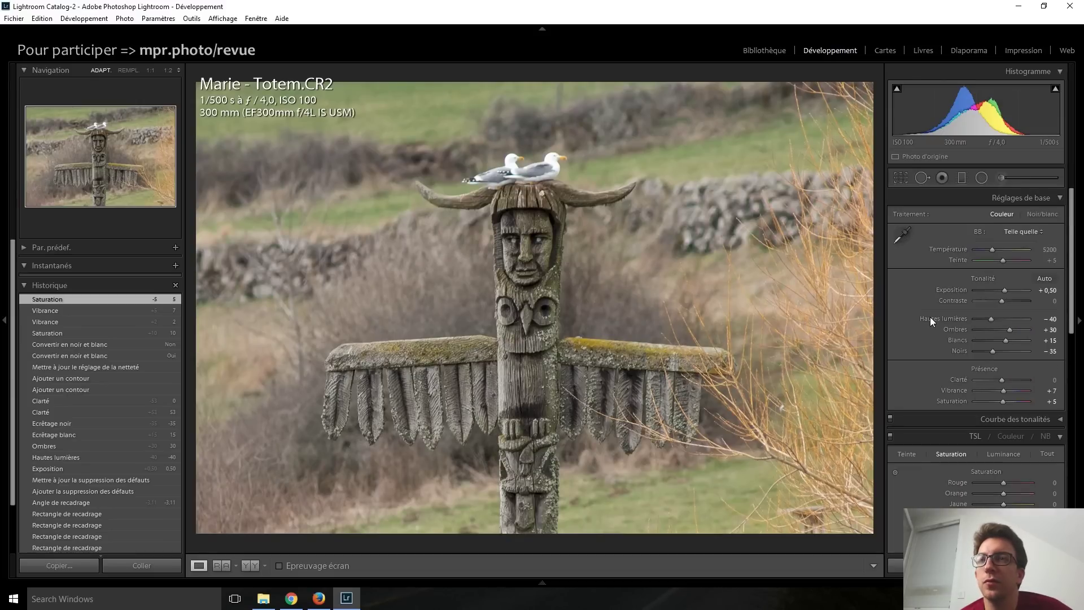
key("Down")
key("Down")
key("Down")
key("Down")
key("Down")
key("Up")
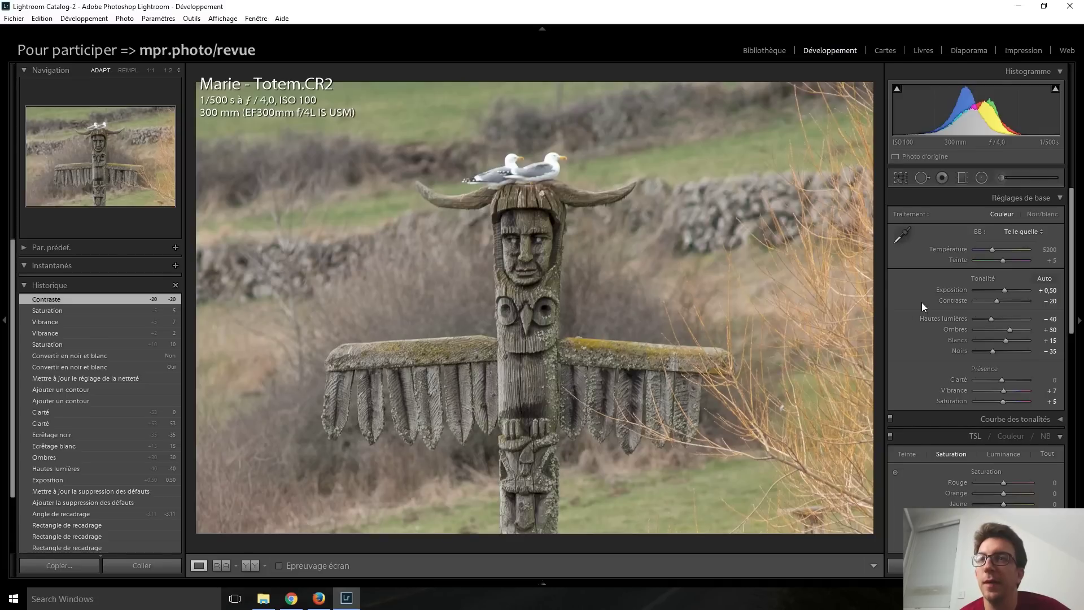
- Set vibrance +7 and saturation +5, and warm Temp toward 5.5K
scroll(992, 250, "up", 3)
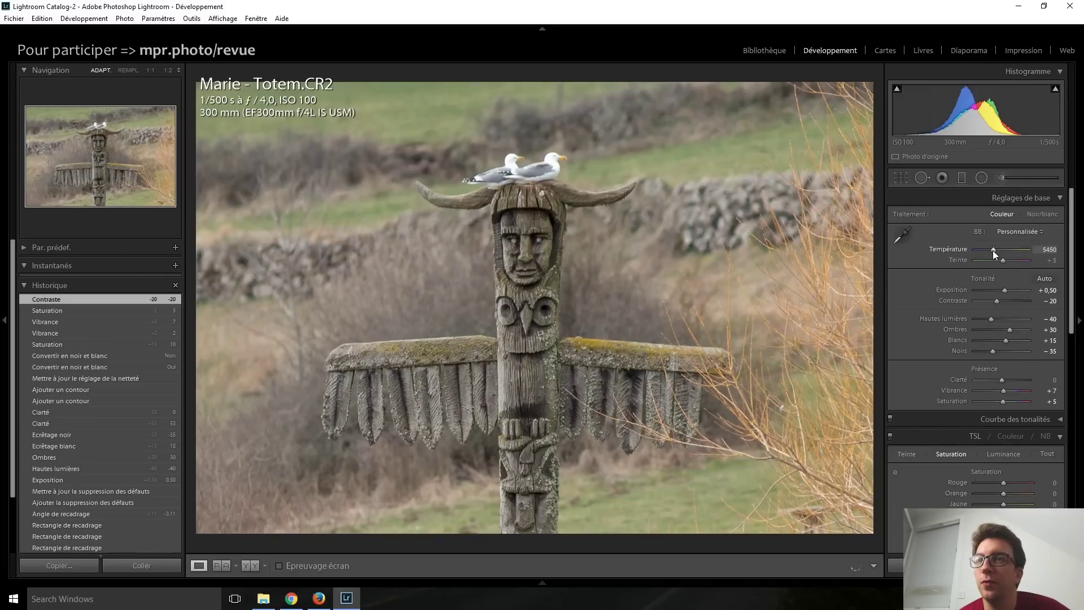
scroll(992, 249, "down", 2)
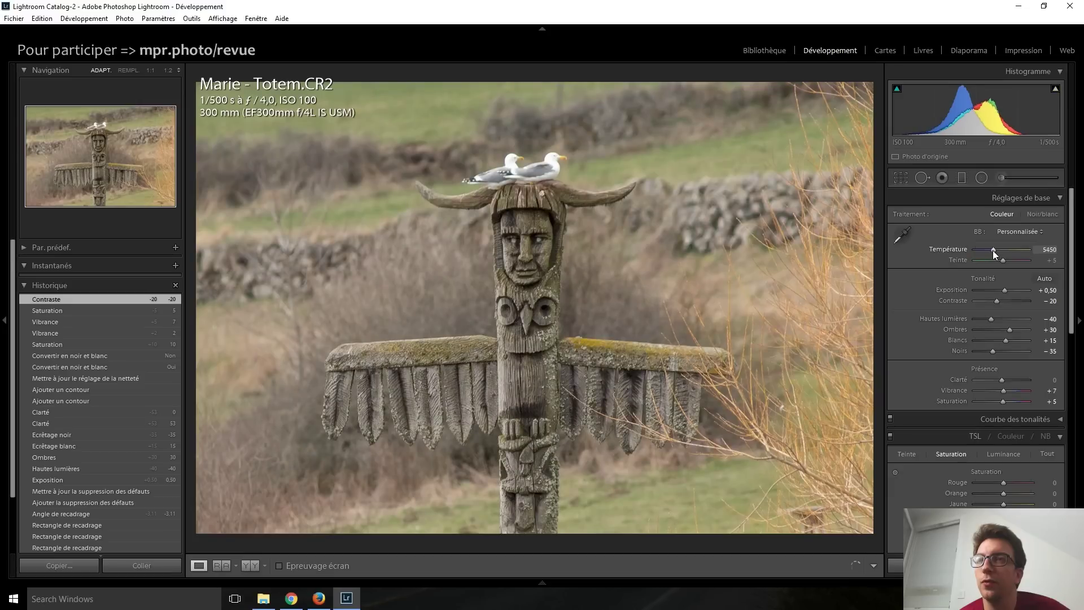
scroll(993, 249, "down", 4)
scroll(993, 249, "up", 2)
scroll(992, 249, "up", 1)
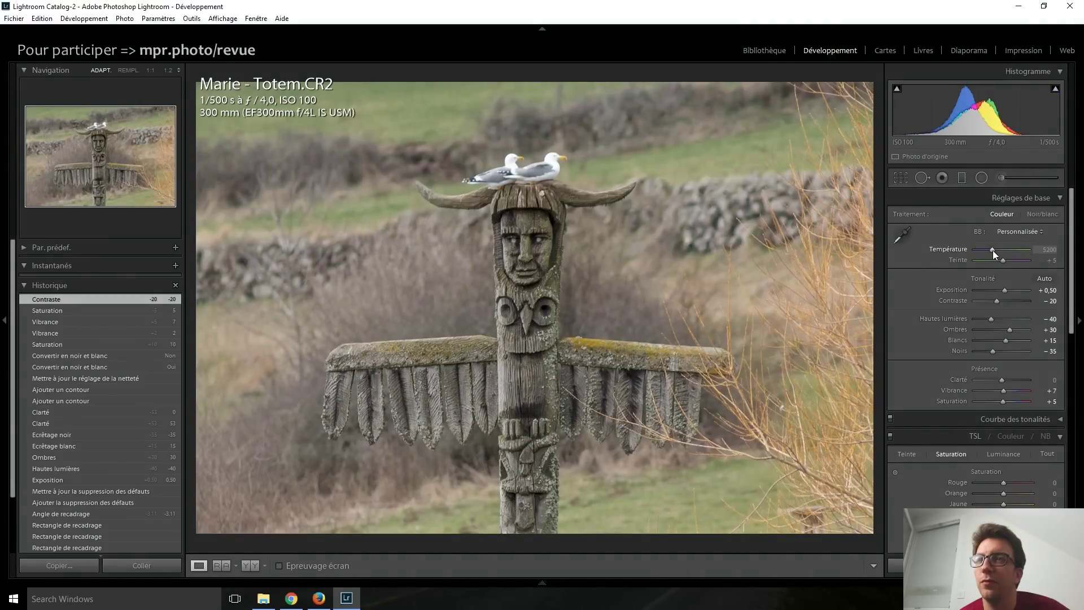
scroll(993, 250, "up", 1)
scroll(993, 249, "up", 1)
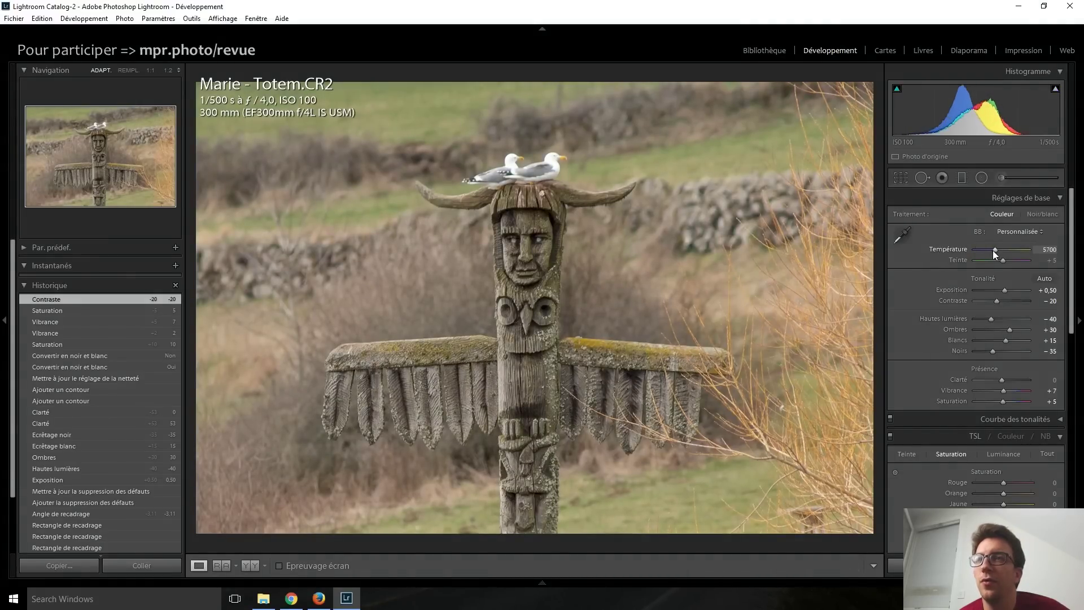
scroll(992, 249, "up", 1)
scroll(993, 250, "down", 1)
scroll(992, 250, "down", 1)
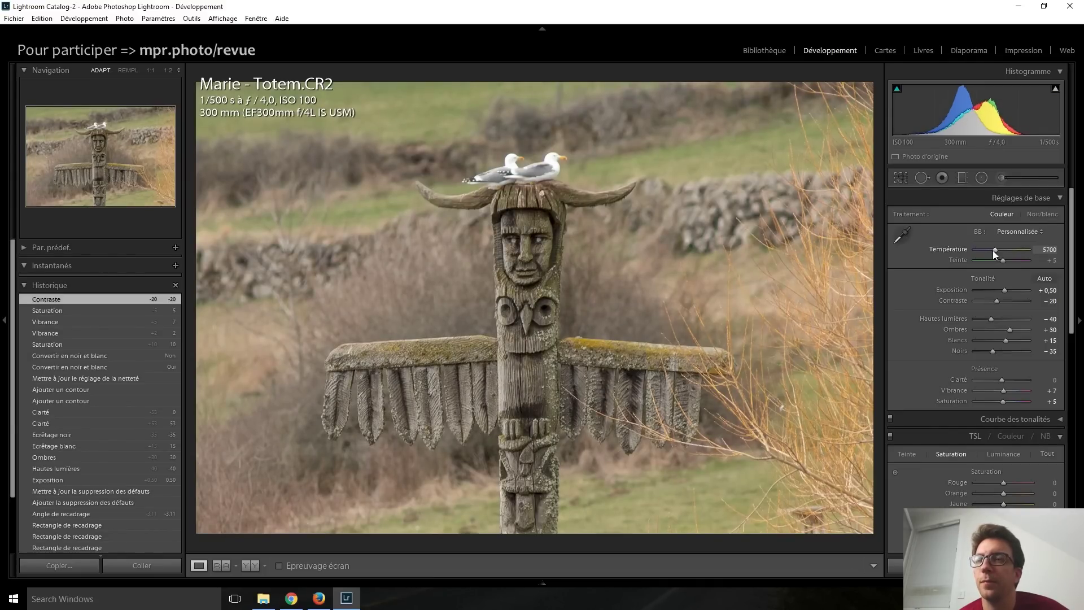
- Set the Green slider under HSL Saturation to +60
scroll(928, 280, "down", 3)
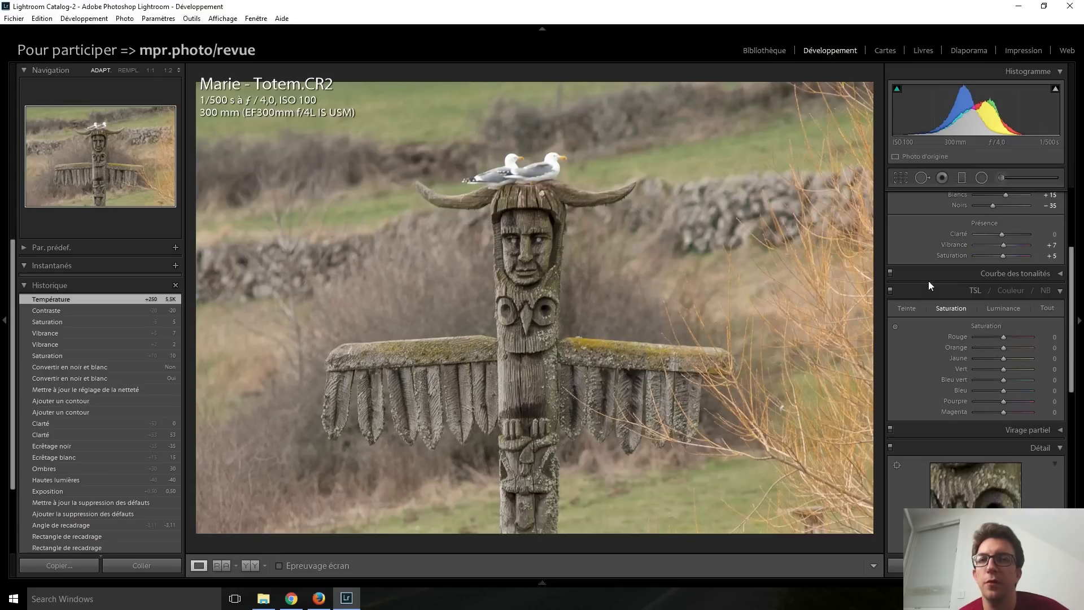
scroll(928, 280, "down", 3)
scroll(928, 280, "down", 3)
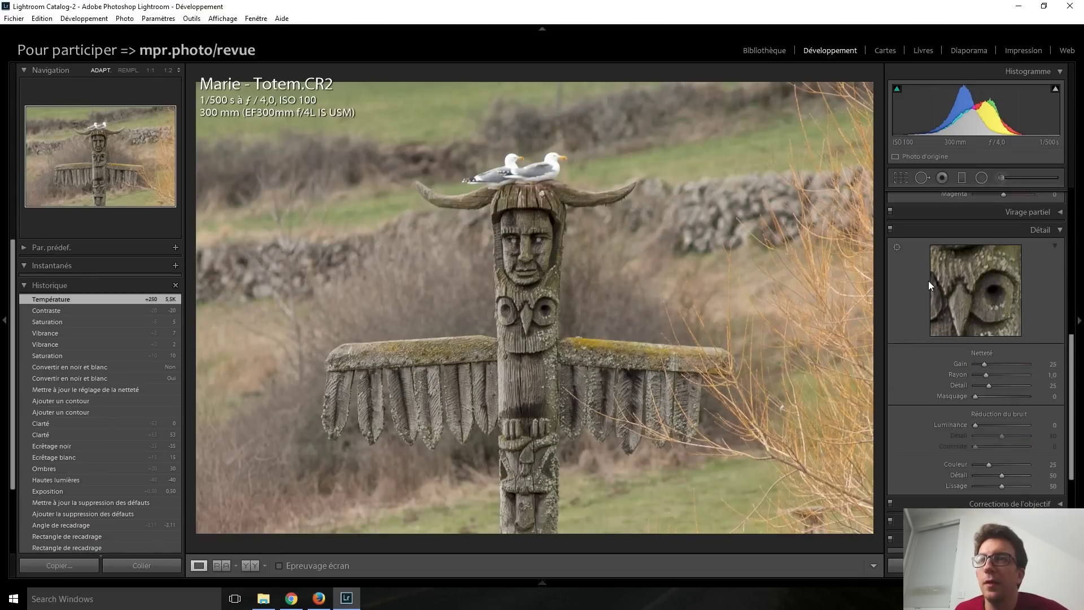
scroll(928, 280, "up", 3)
scroll(928, 280, "up", 2)
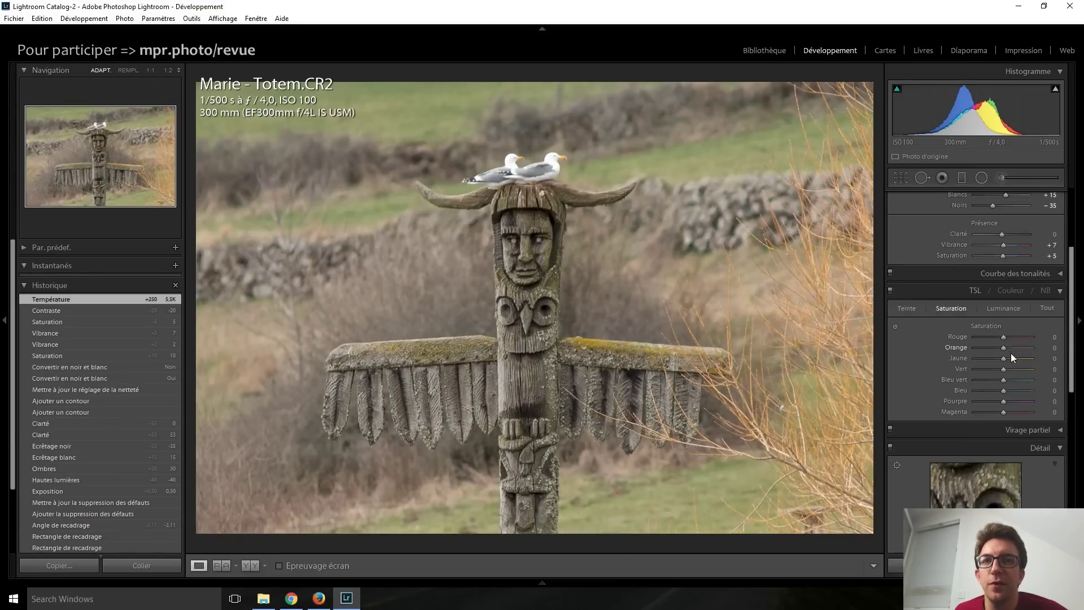
mouse_move(1003, 372)
left_mouse_down()
mouse_move(1033, 366)
mouse_move(1020, 371)
left_mouse_up()
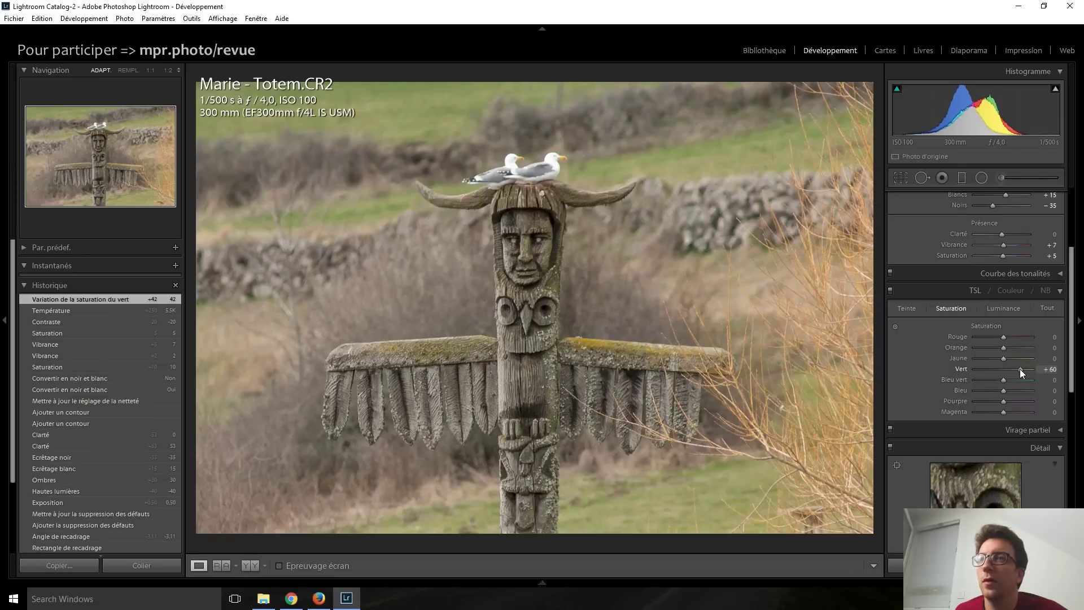
scroll(923, 342, "down", 2)
scroll(923, 342, "down", 3)
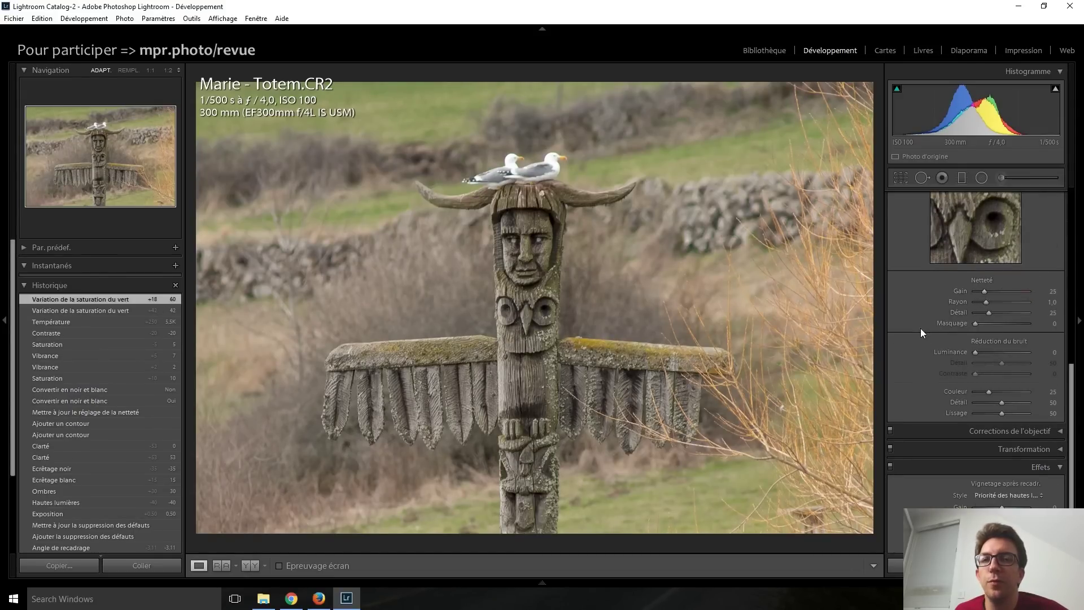
- Set the post-crop vignette Amount to −10
scroll(920, 328, "down", 2)
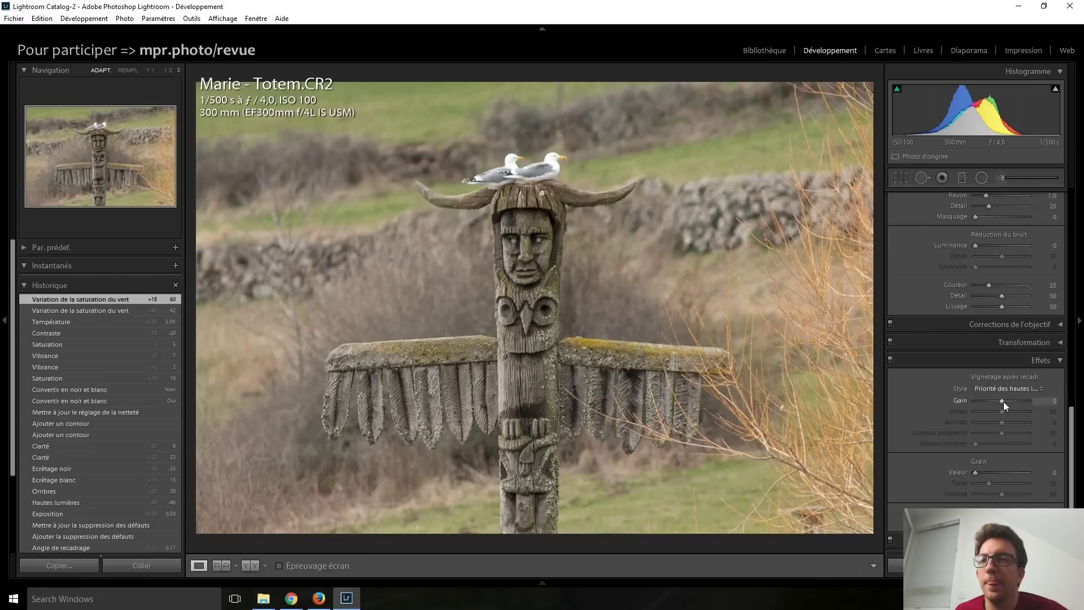
key("Down")
key("Down")
key("Down")
key("Up")
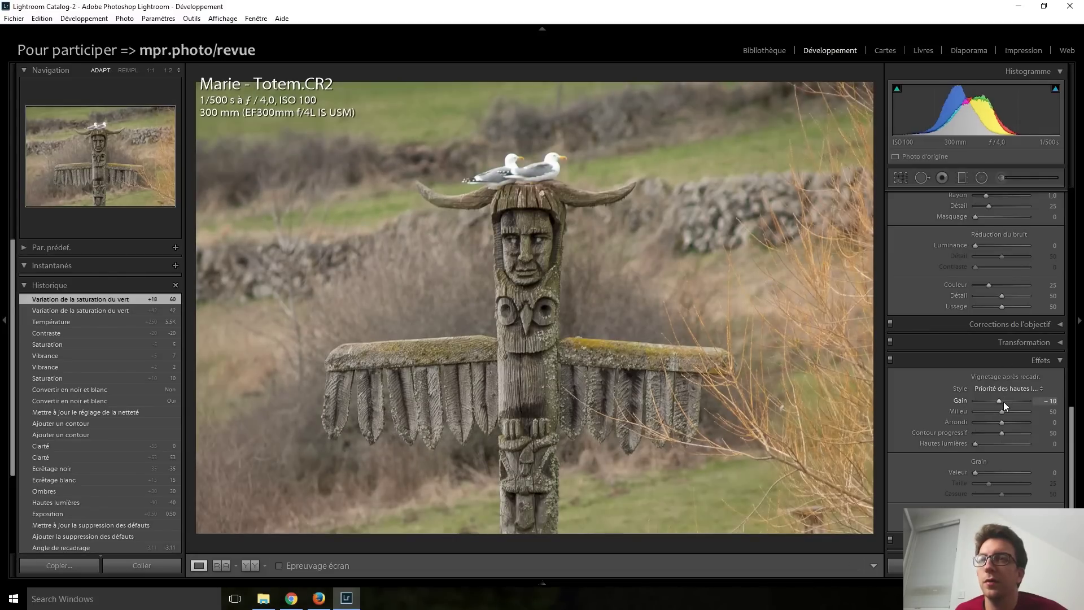
key("Down")
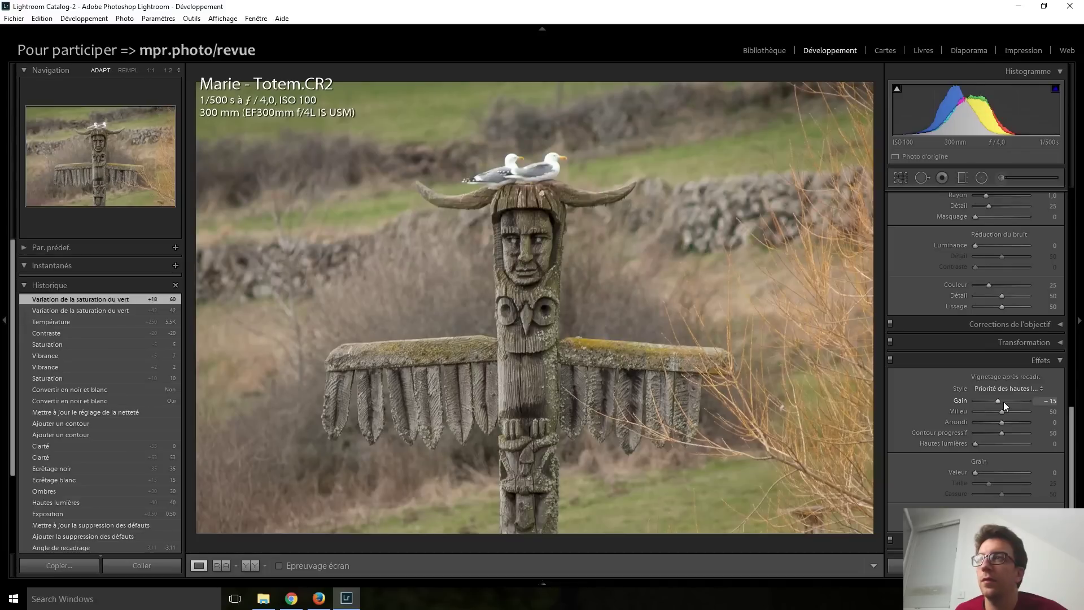
key("Up")
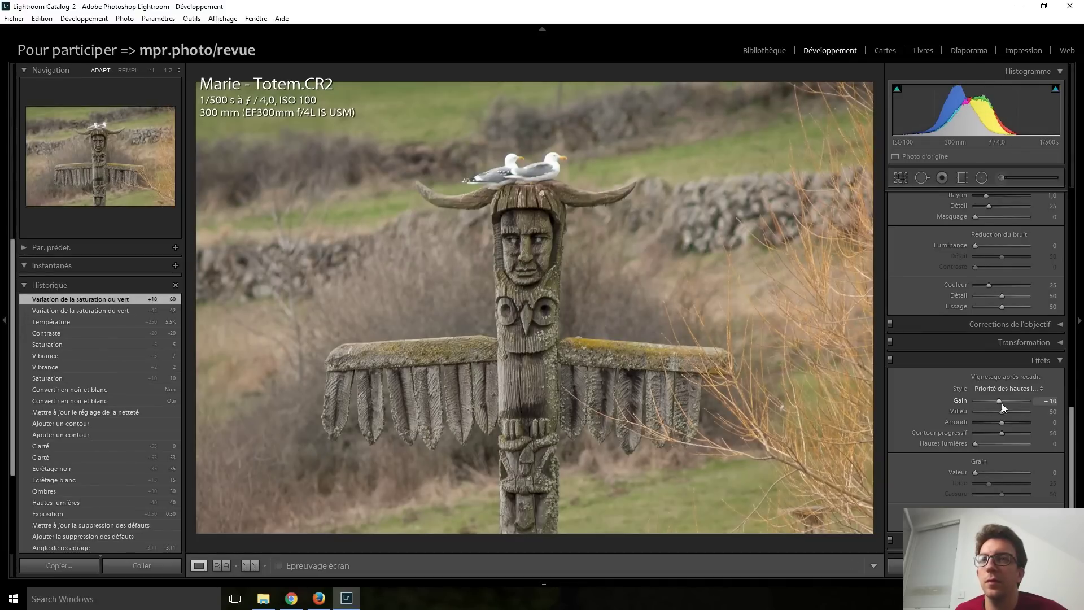
- Raise exposure to +0.70 and compare Before/After with the original
scroll(930, 408, "up", 5)
scroll(930, 408, "up", 3)
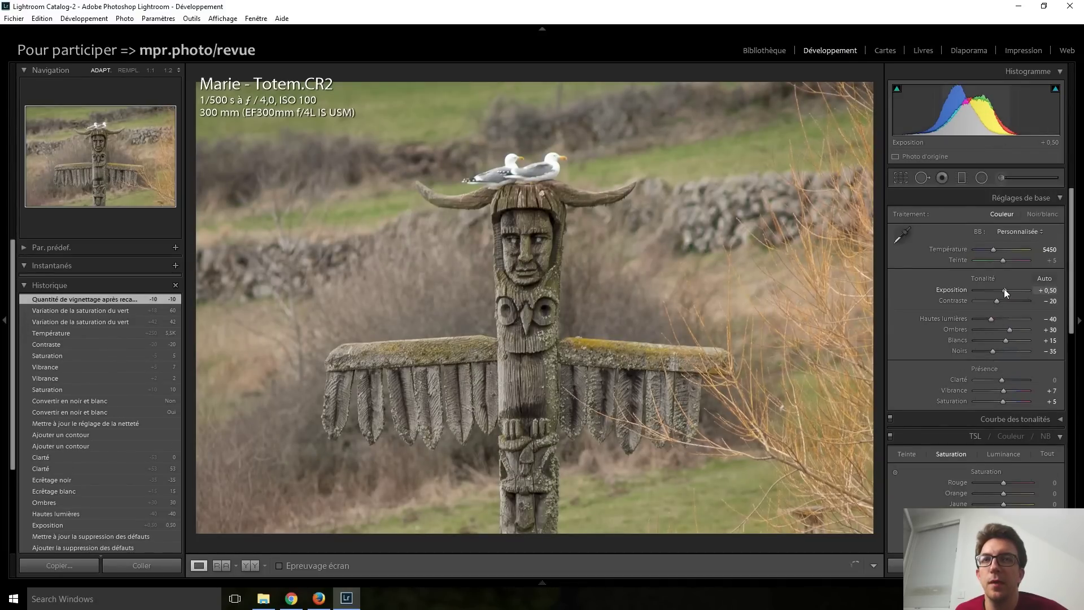
key("Up")
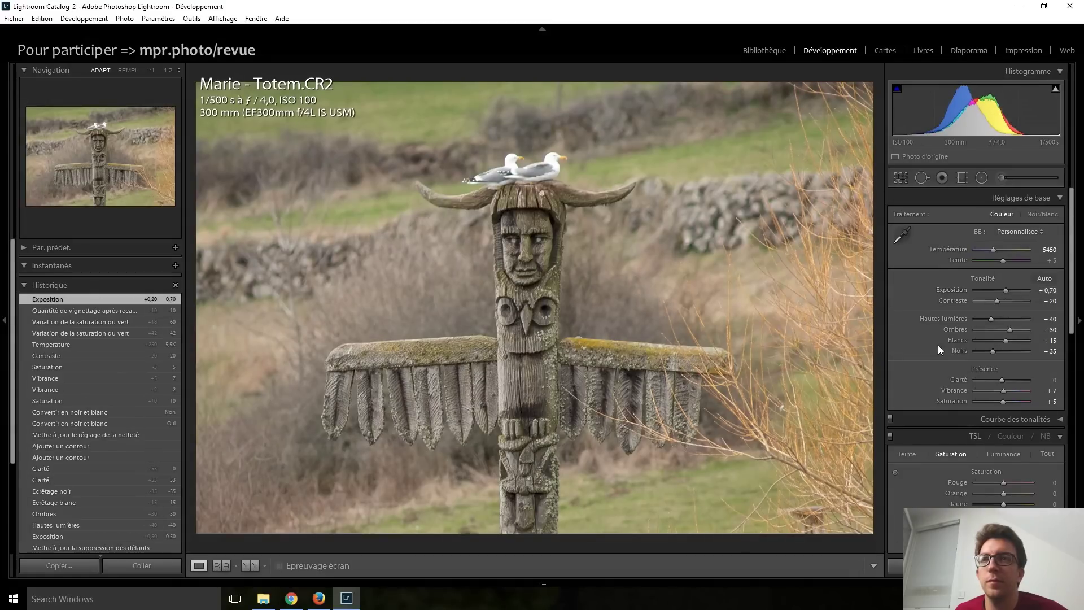
scroll(937, 344, "down", 8)
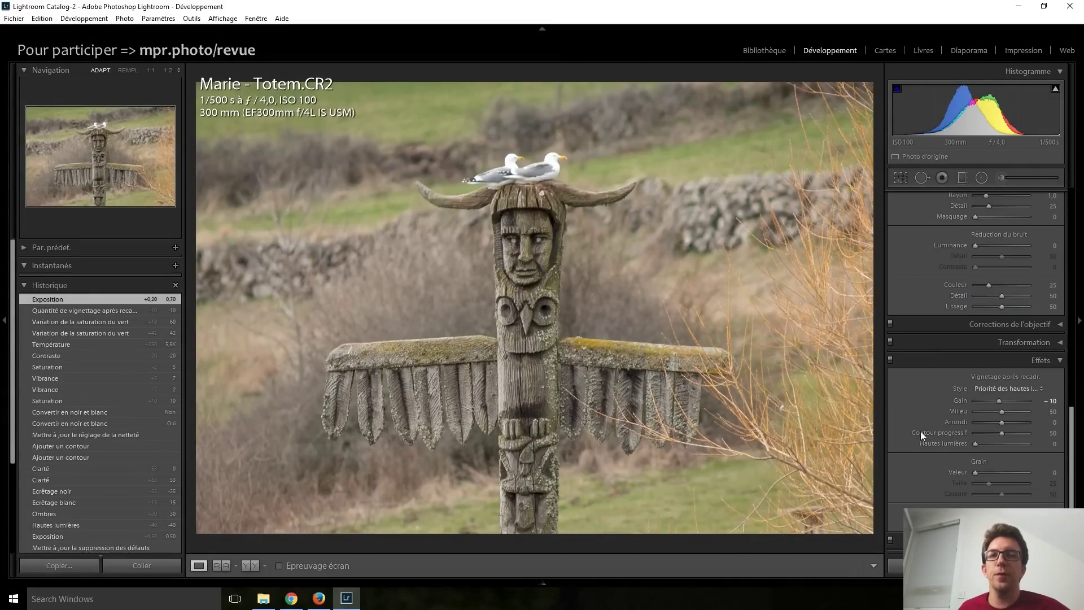
scroll(920, 424, "up", 5)
scroll(920, 419, "up", 3)
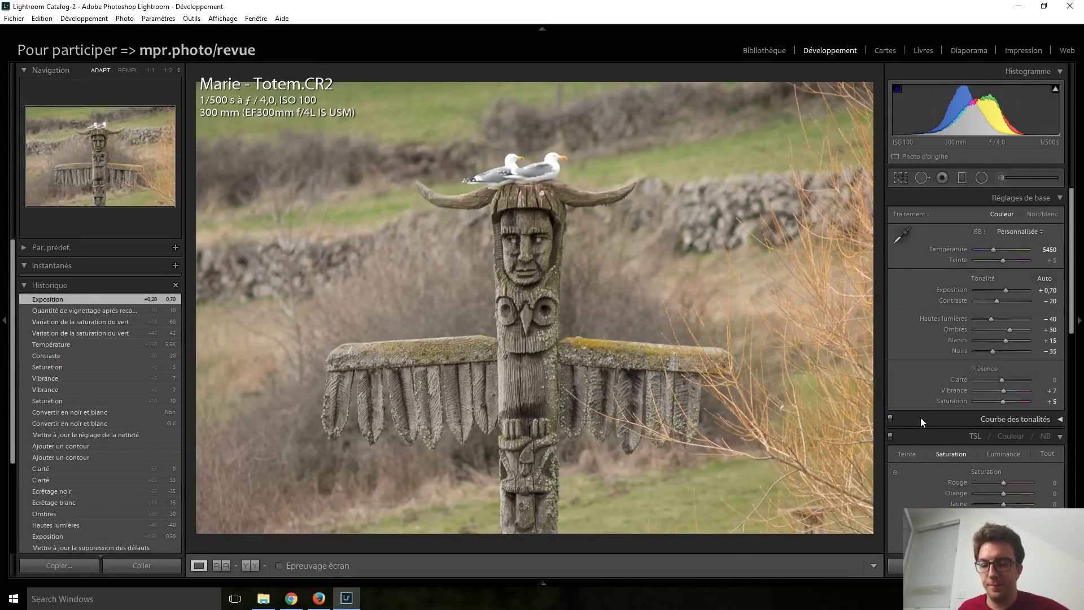
key("backslash")
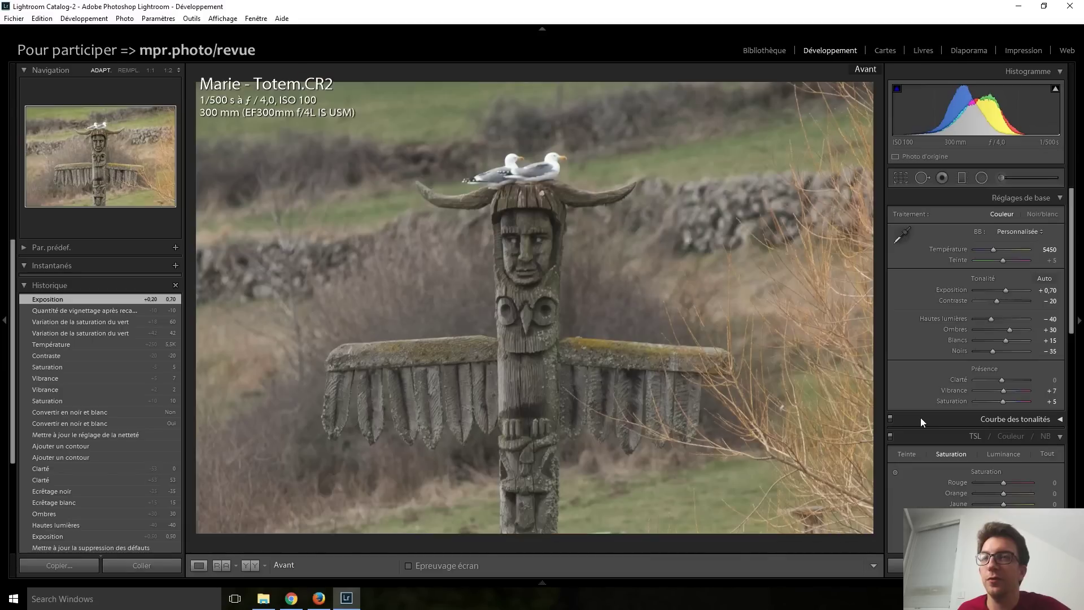
- Inspect the submitted black-and-white totem JPEG zoomed in on the face, wings and body
key("backslash")
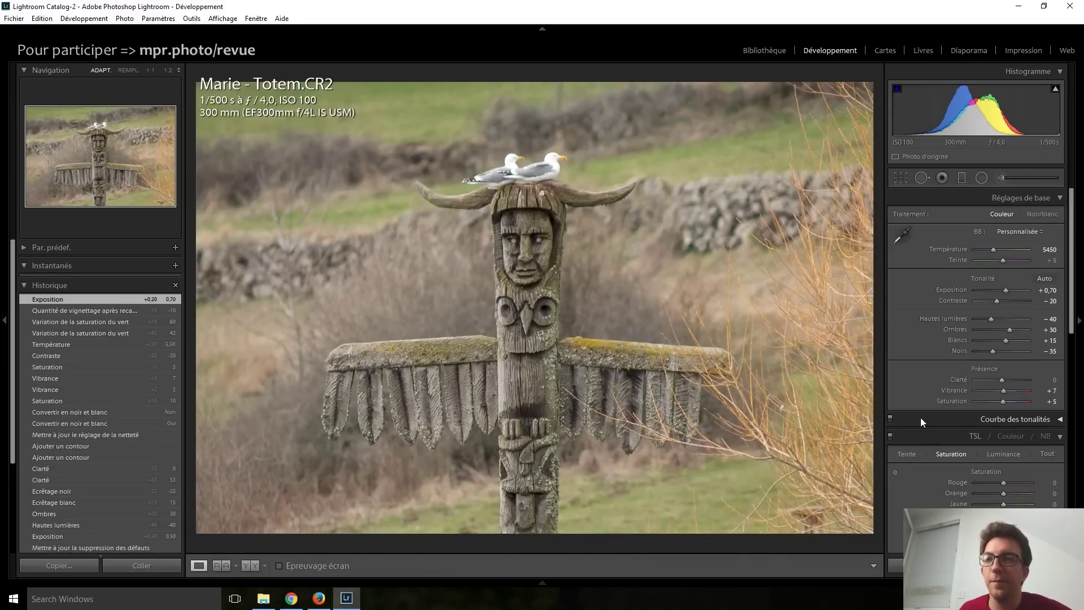
key("Right")
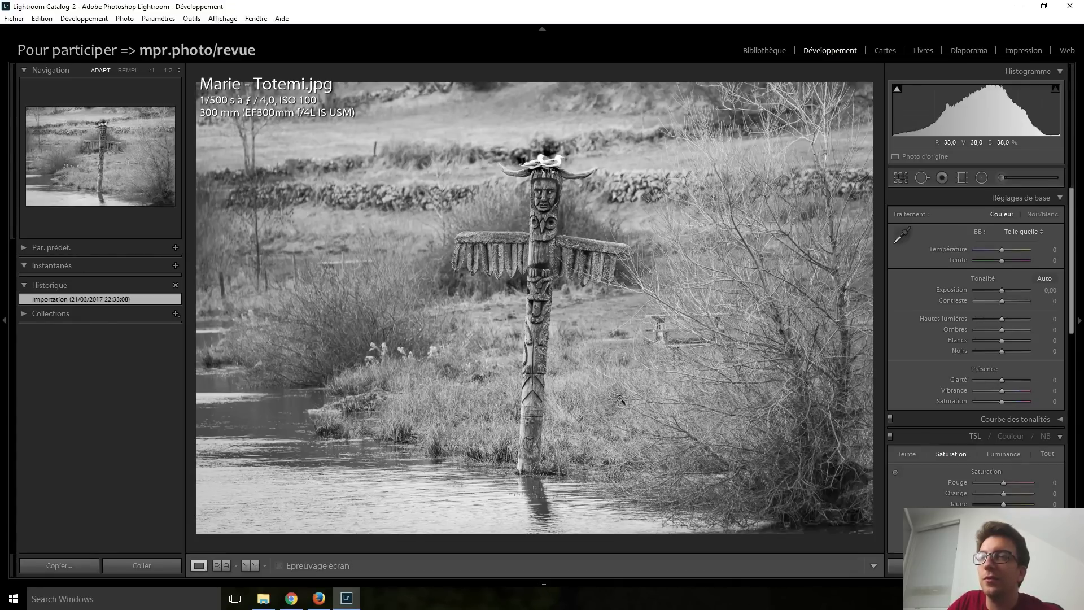
left_click(535, 204)
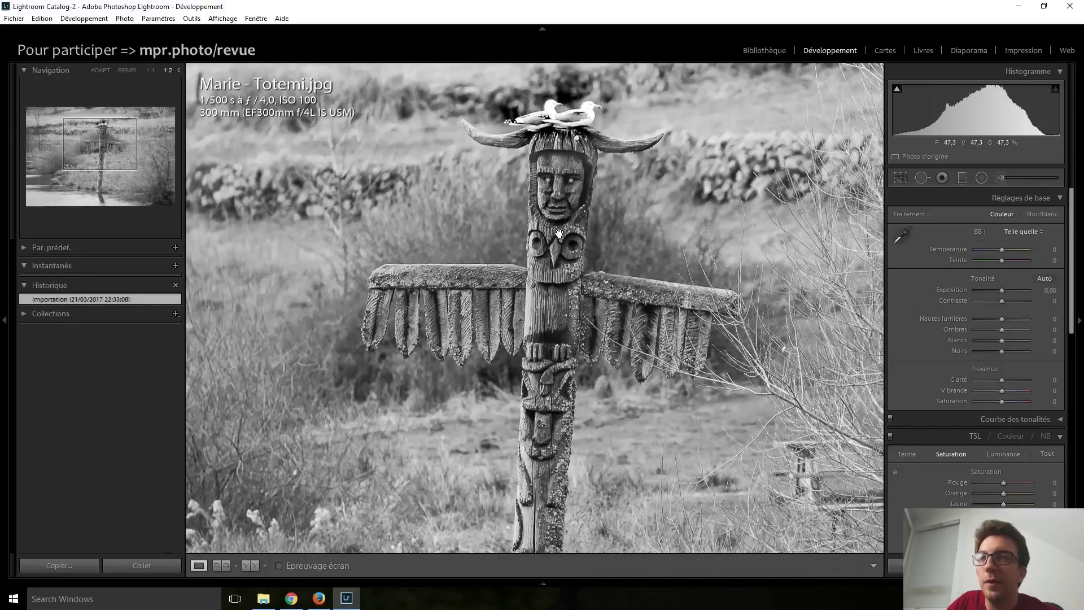
left_click_drag(565, 201, 528, 276)
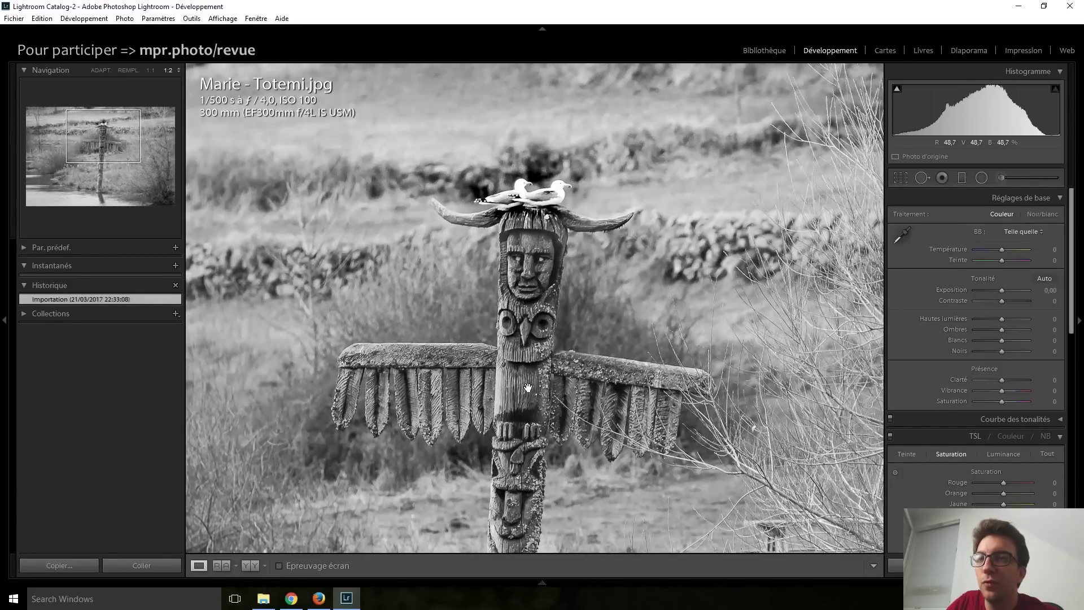
left_click(522, 352)
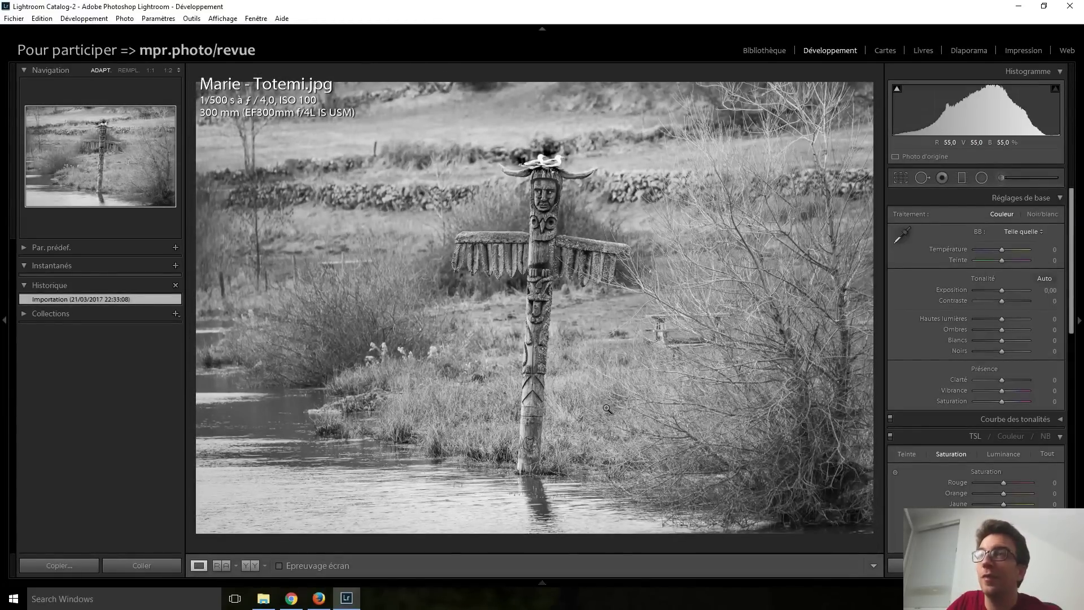
- Flip between the colour and black-and-white totem versions, then move to the forest path photo
key("Right")
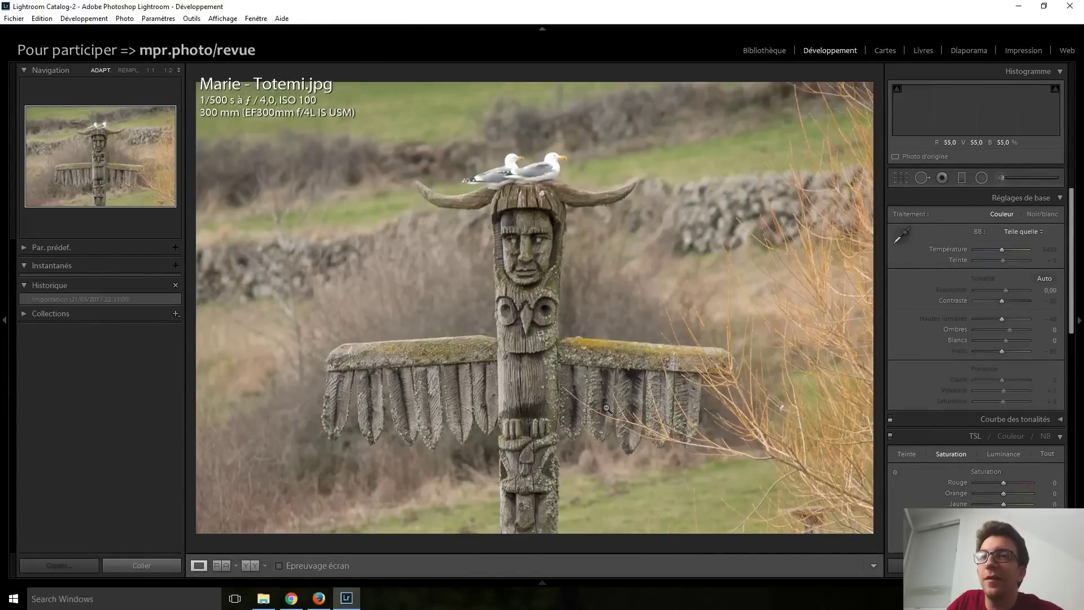
key("Left")
key("Right")
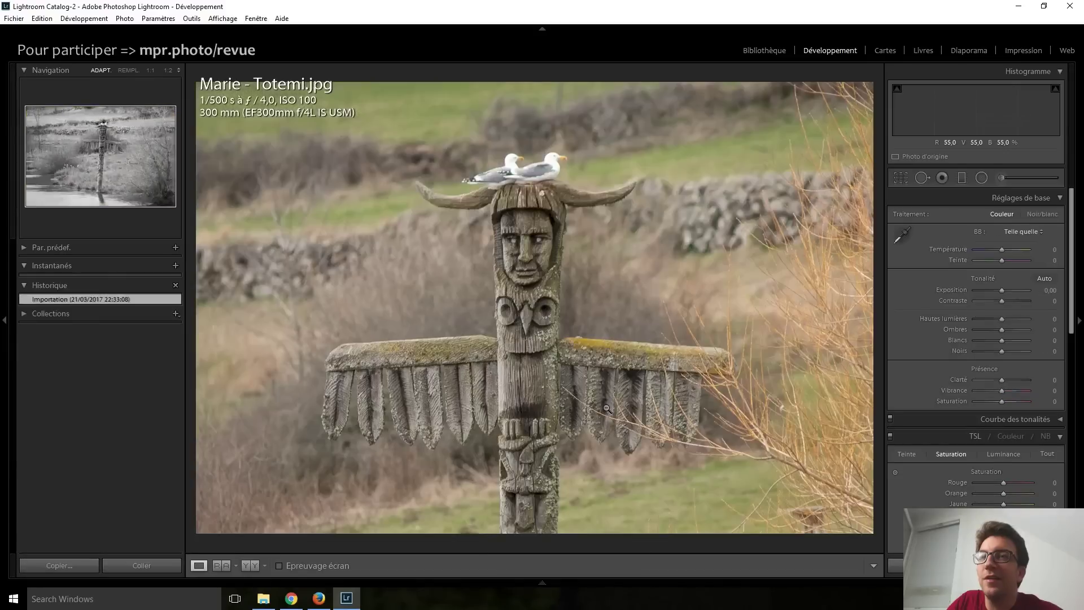
key("Left")
key("Right")
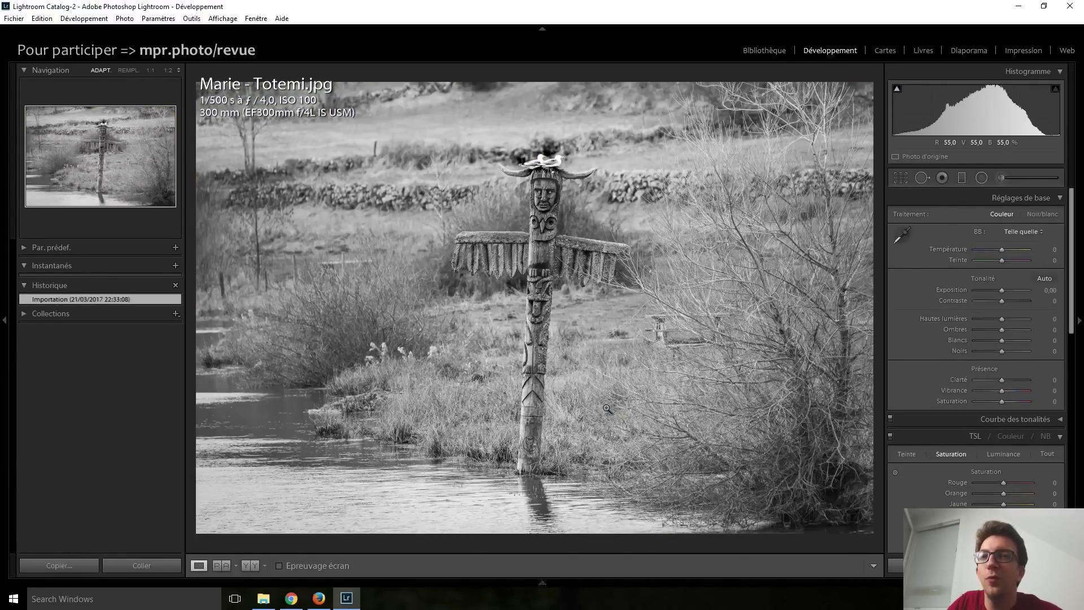
key("Left")
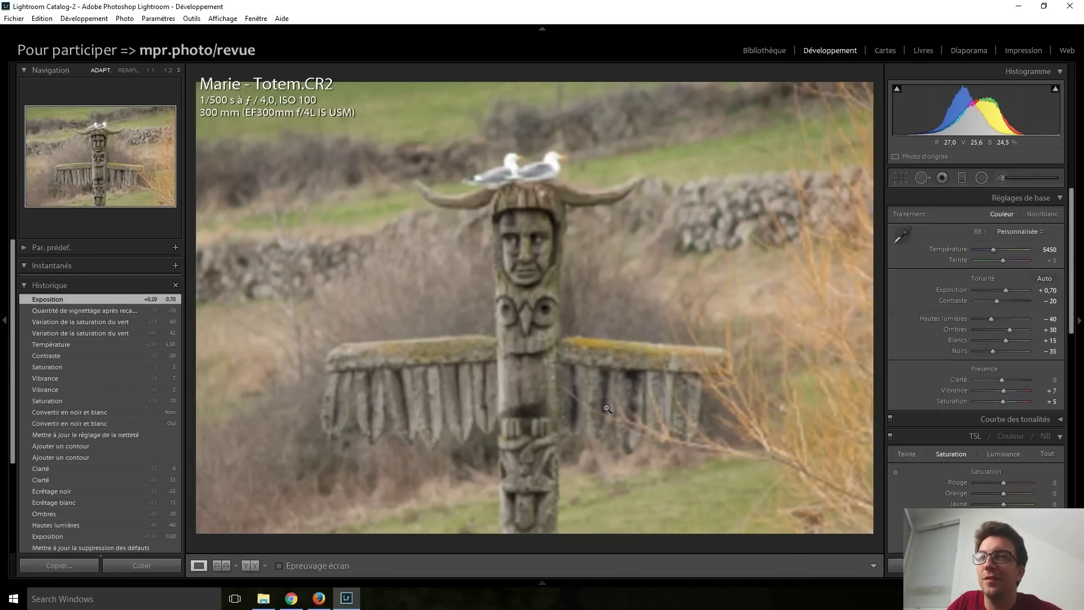
key("Right")
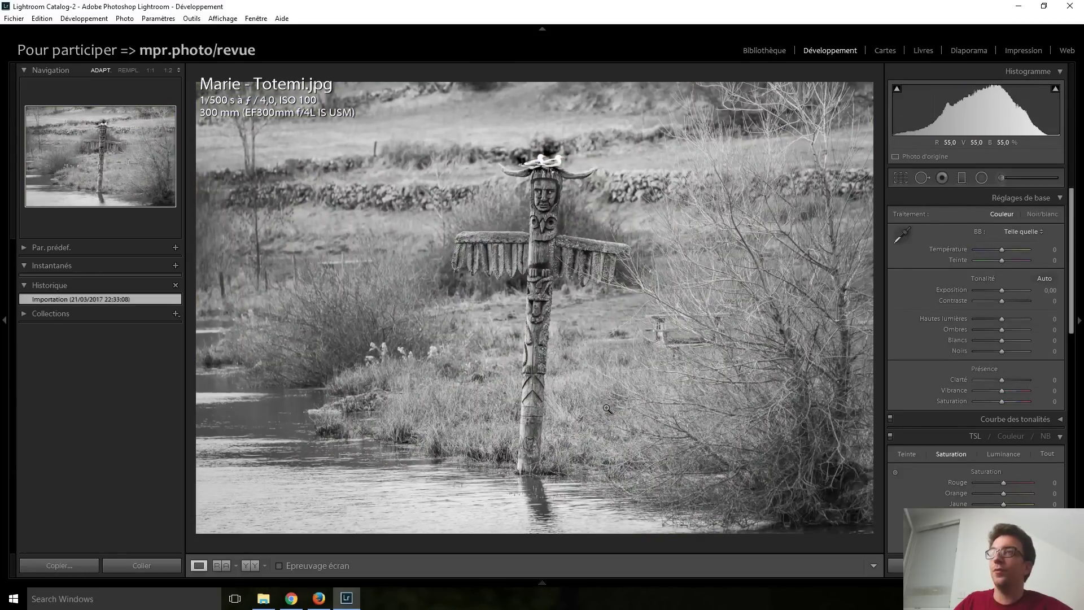
key("Right")
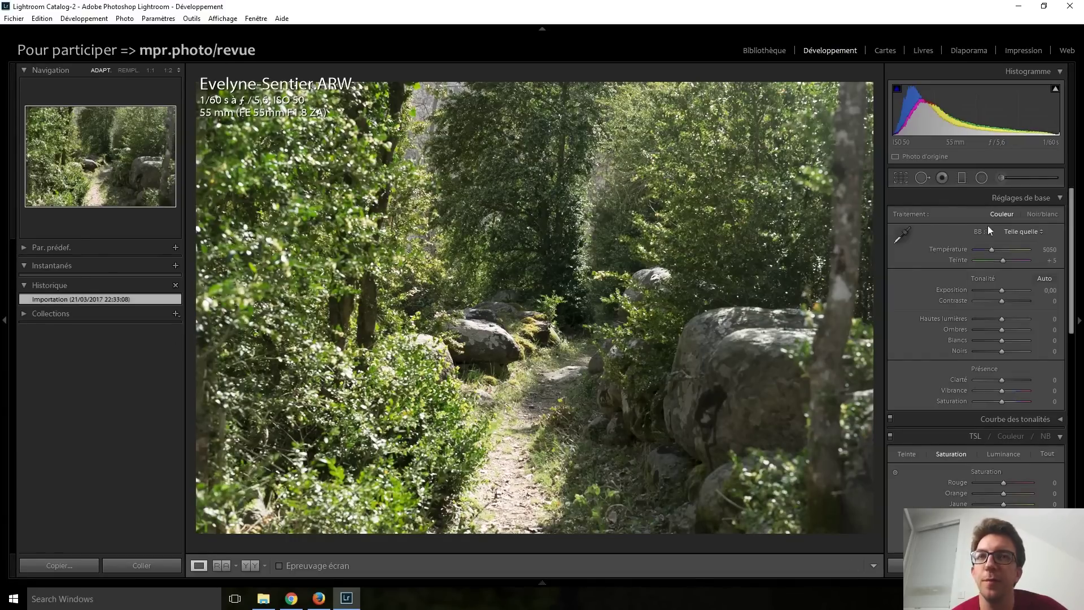
- Apply a 1 x 1 square crop positioned over the path and boulders
left_click(901, 177)
left_click(1021, 217)
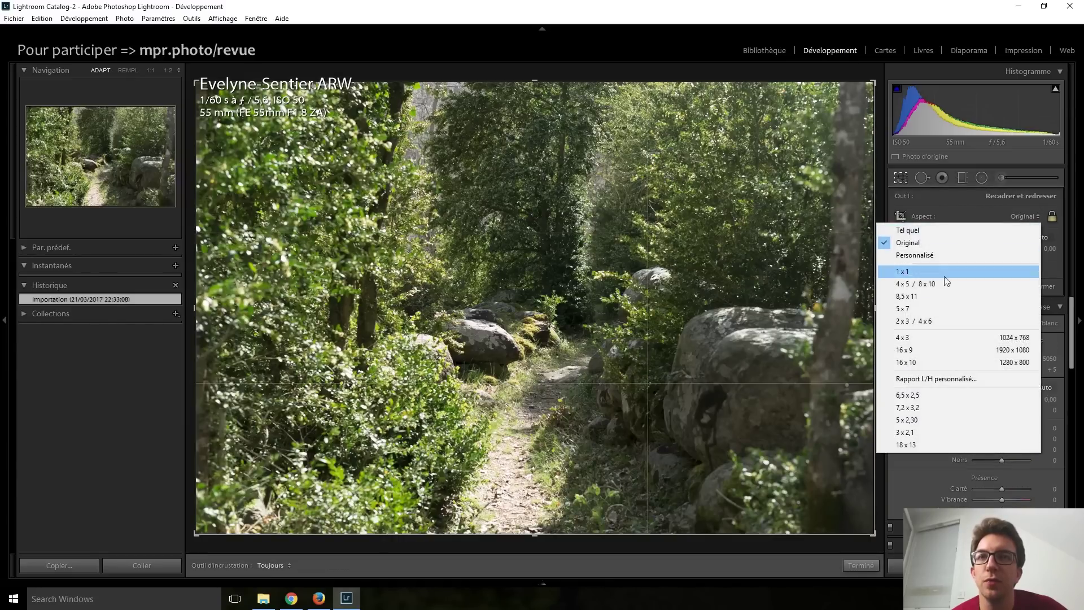
left_click(941, 272)
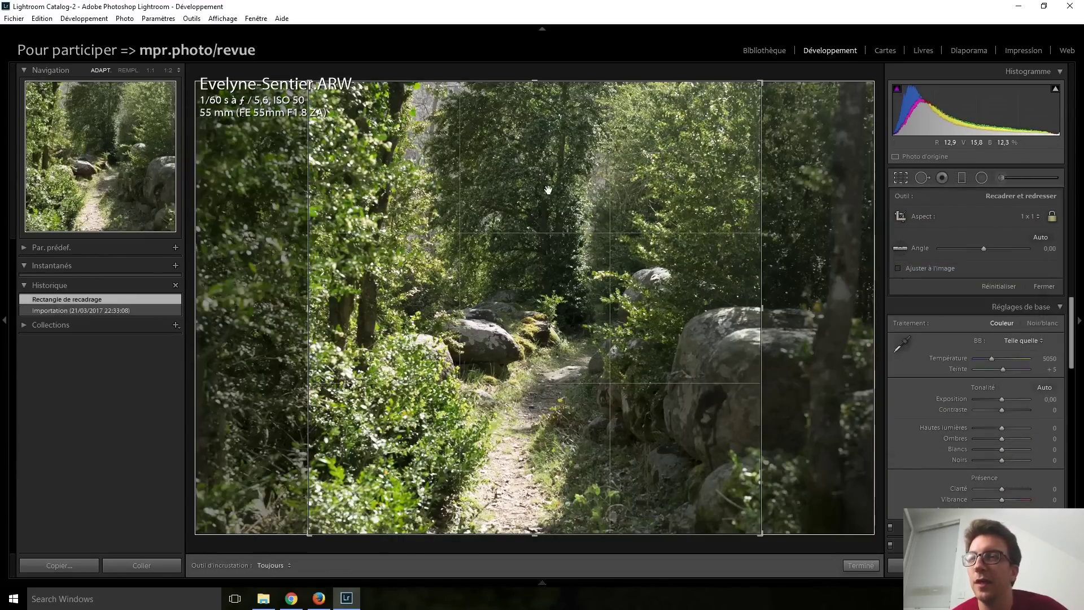
left_click_drag(504, 272, 472, 259)
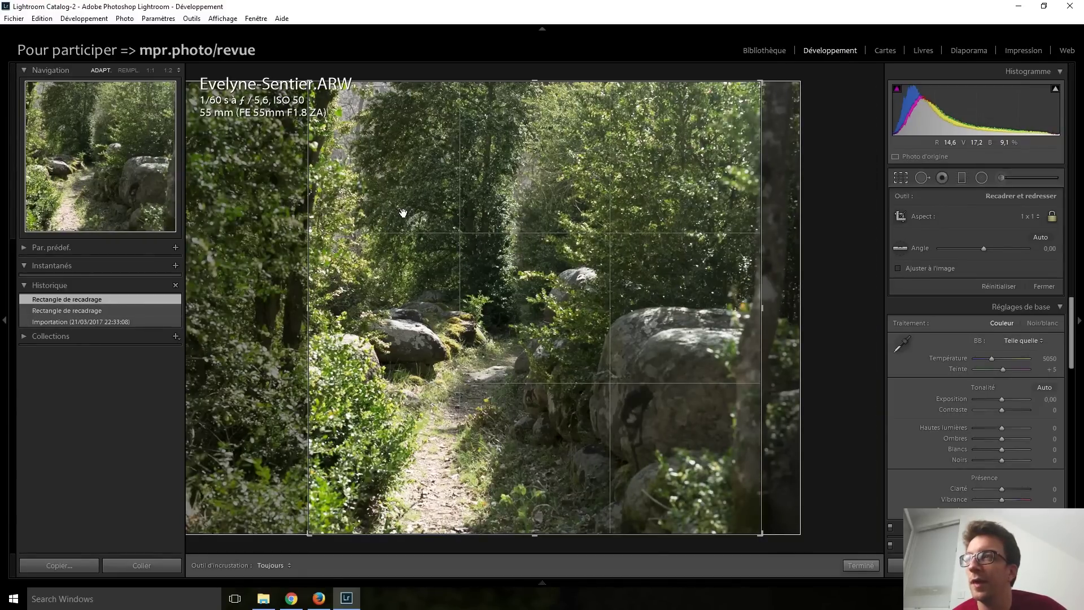
left_click_drag(402, 213, 398, 214)
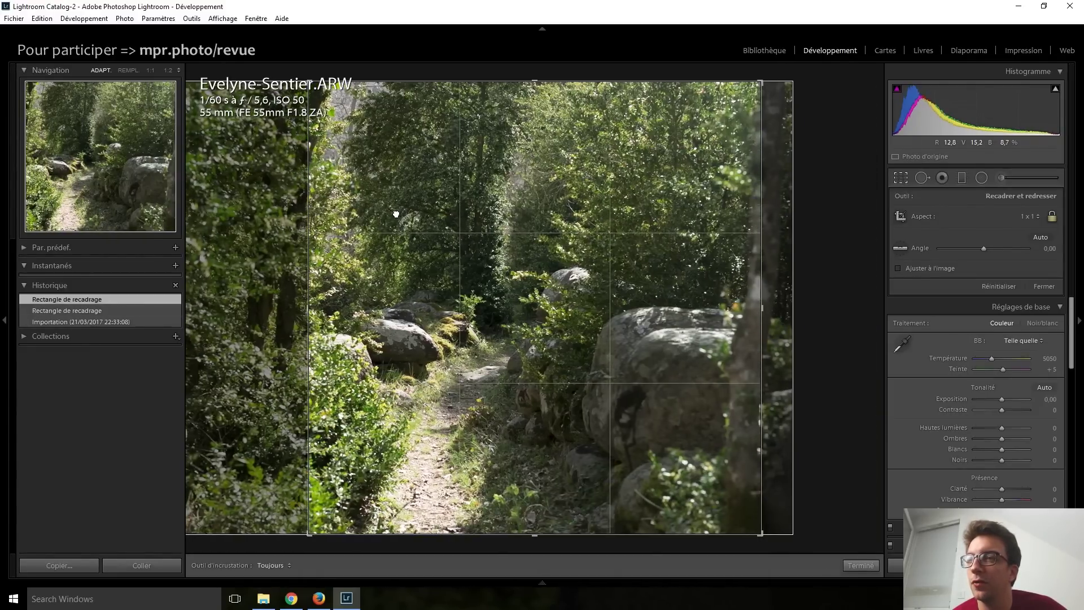
key("Return")
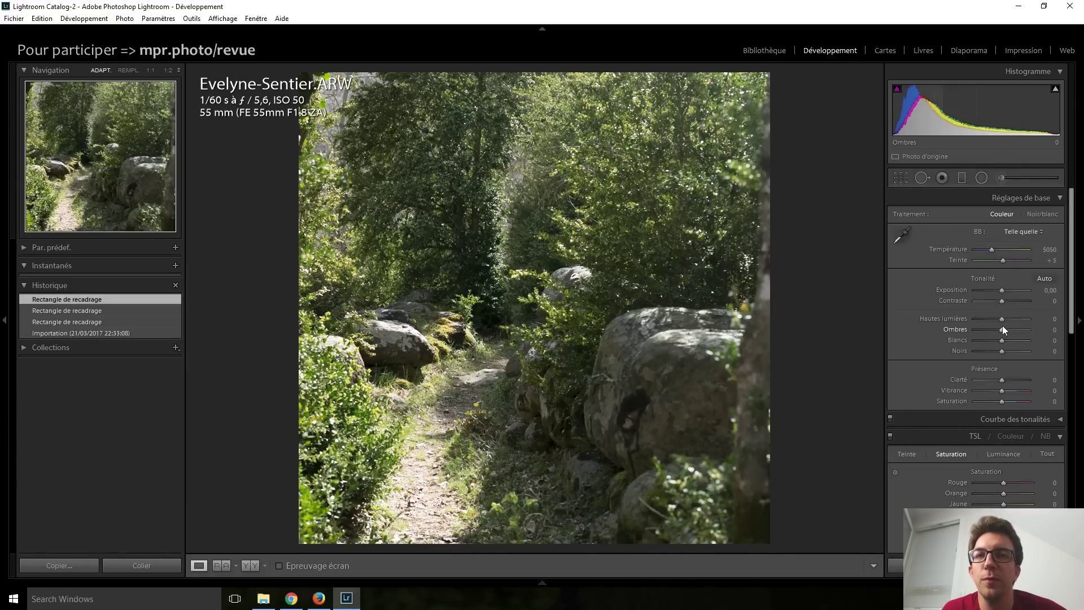
- Pull highlights down to about −70 and lift shadows to +80
key("Down")
key("Down")
key("Down")
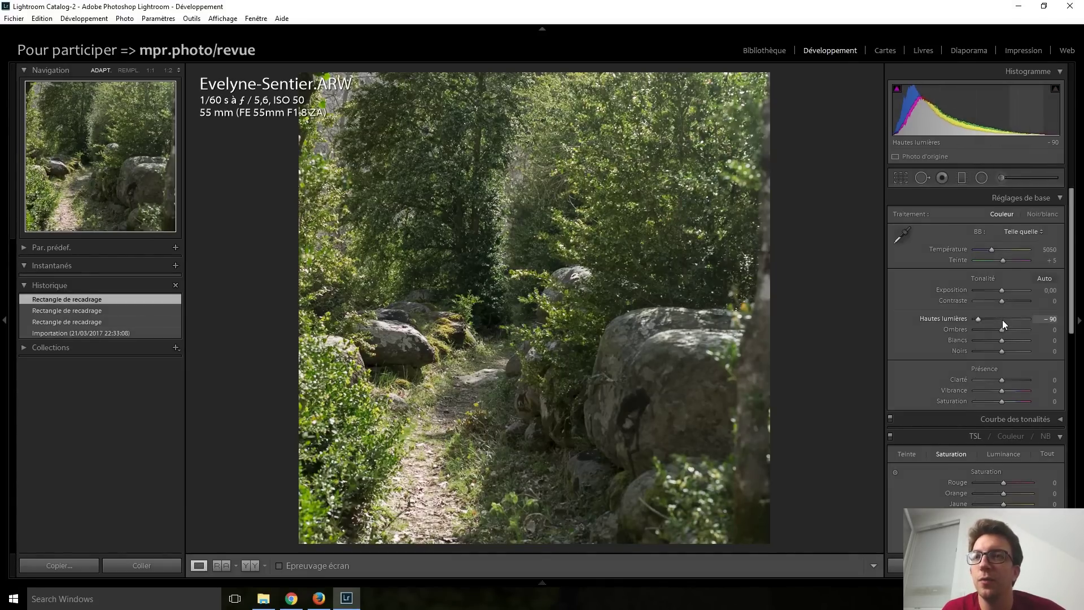
key("Up")
key("Up")
key("Up")
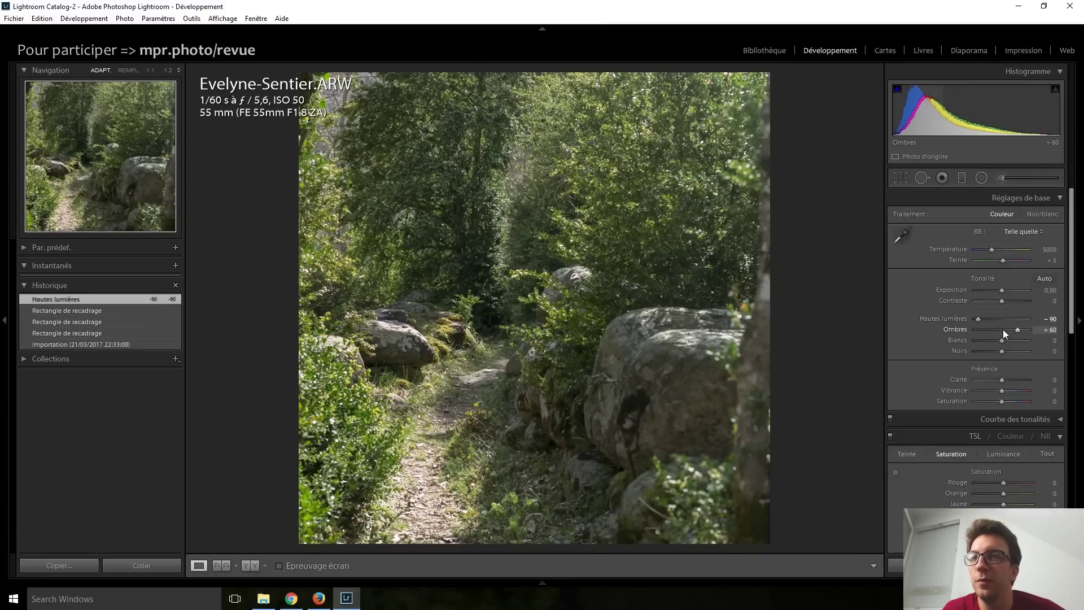
key("Down")
key("Down")
key("Down")
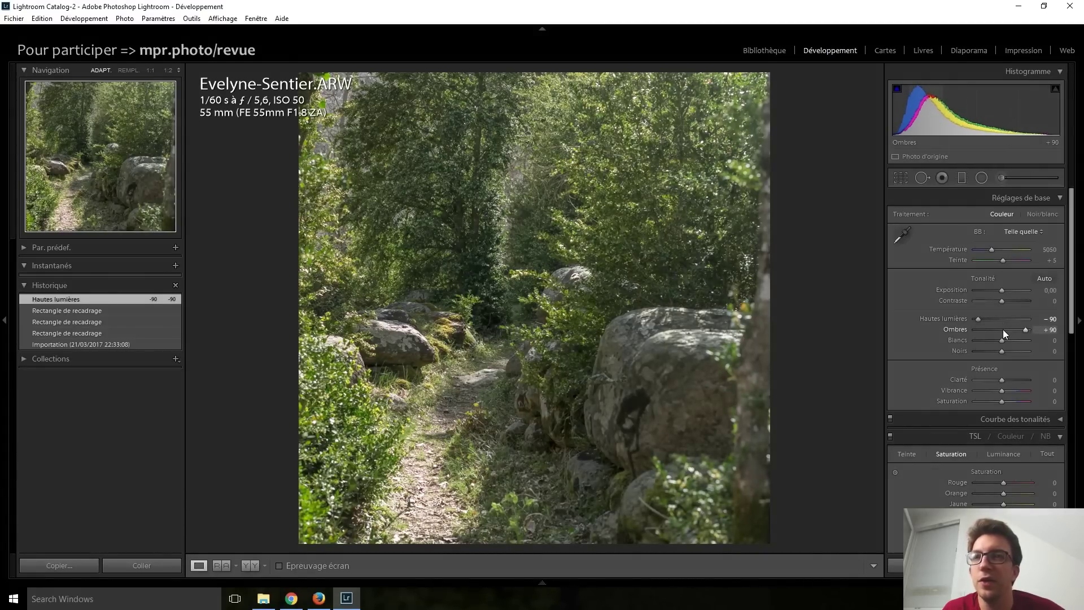
key("Up")
key("Up")
key("Up")
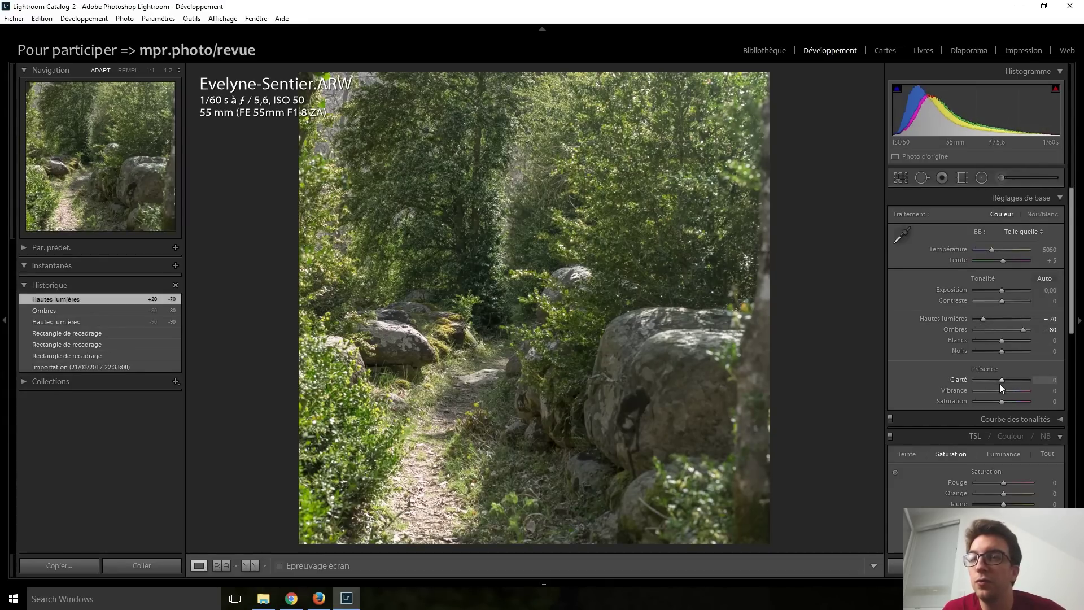
- Set clarity to −15 and raise blacks to +35
scroll(999, 384, "down", 1)
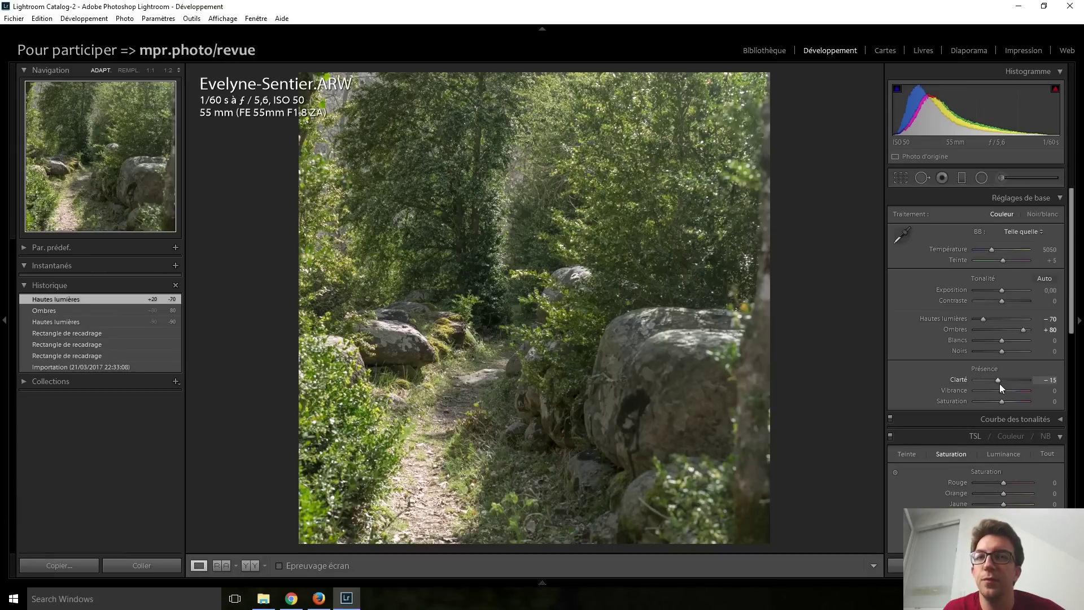
scroll(999, 384, "down", 5)
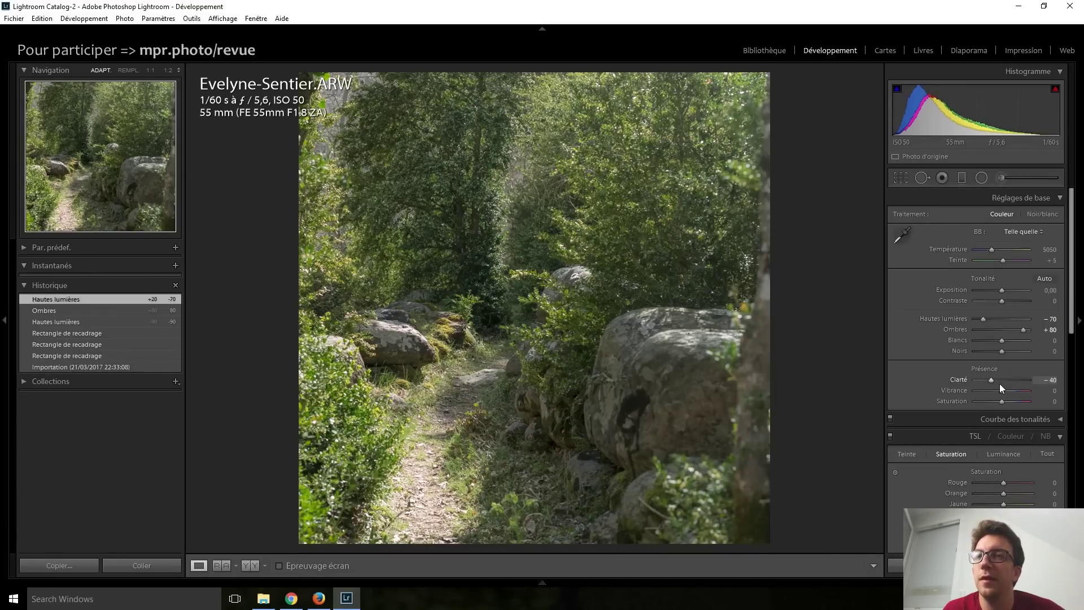
scroll(999, 387, "down", 3)
scroll(1000, 387, "up", 3)
scroll(999, 387, "up", 3)
scroll(1000, 387, "up", 3)
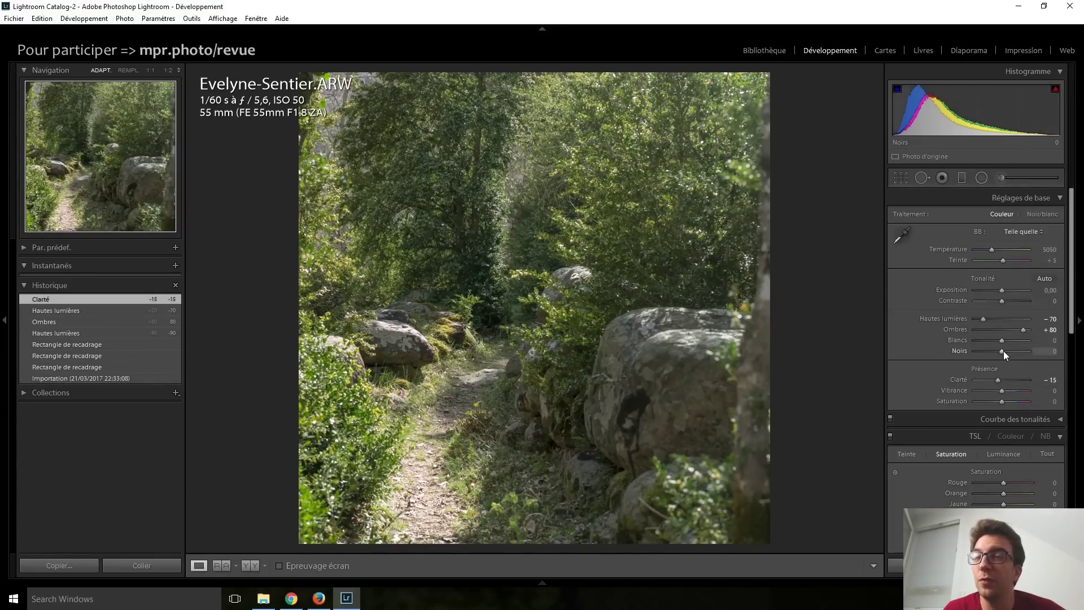
key("Up")
key("Up")
key("Up")
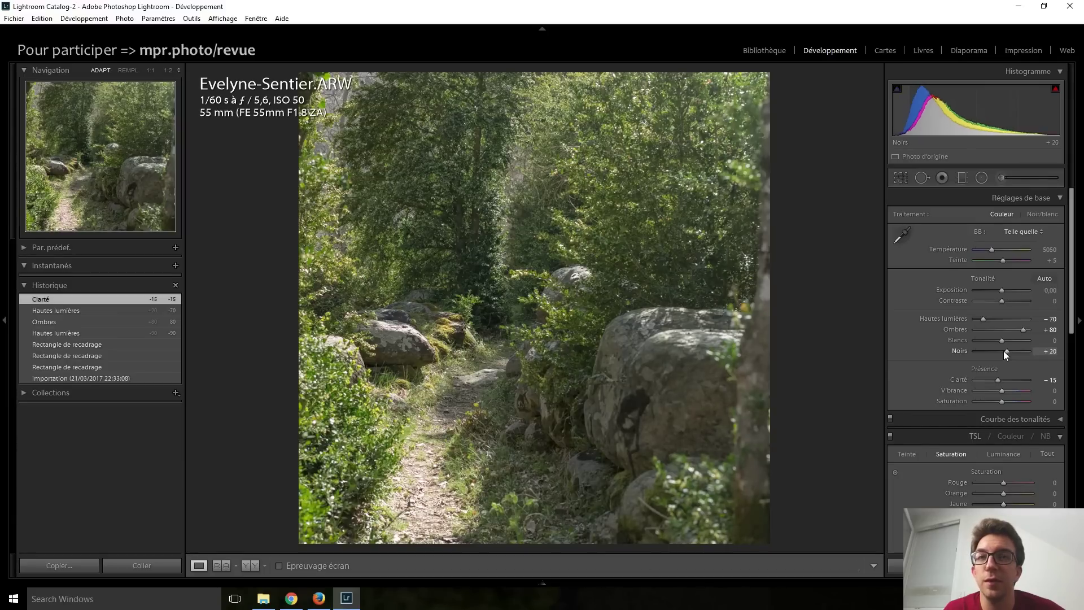
key("Up")
key("Up")
key("Up")
key("Down")
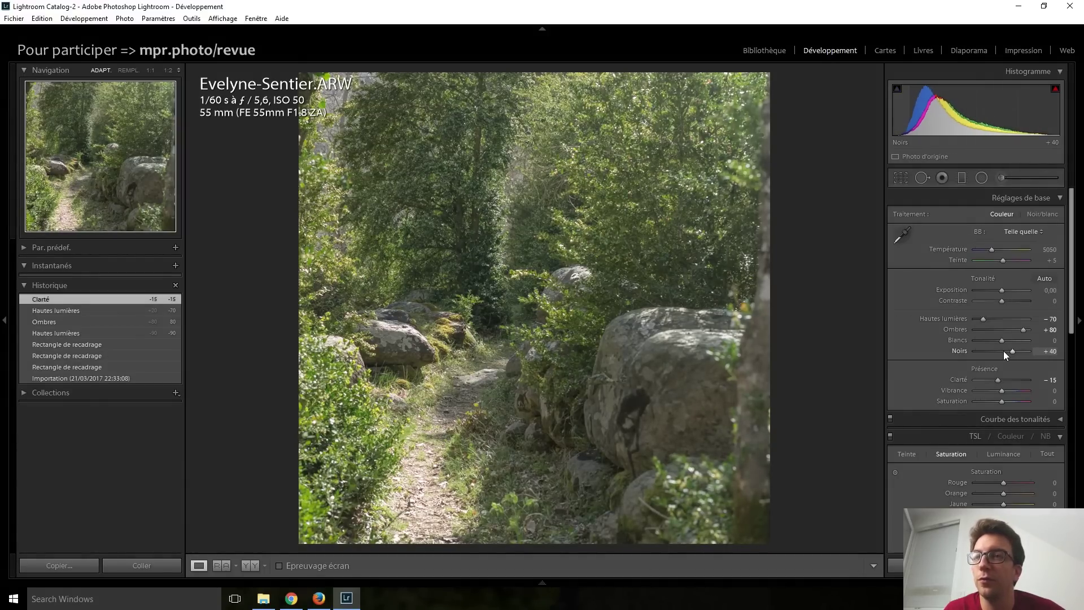
key("Down")
- Set the forest photo's vibrance to +20 and its temperature to 5550 K in Basic
scroll(923, 316, "down", 3)
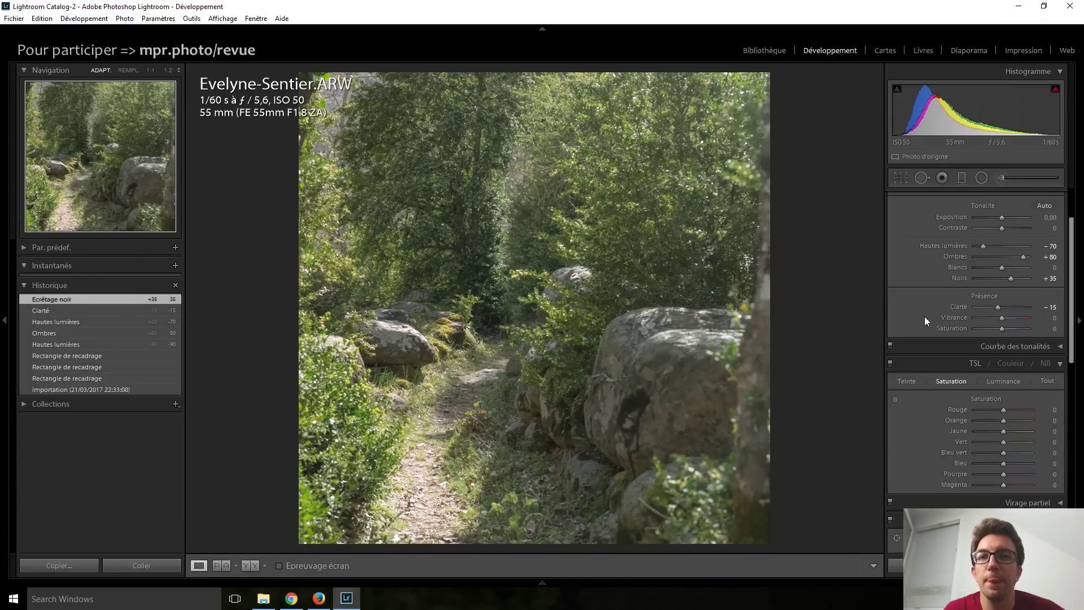
scroll(923, 316, "down", 3)
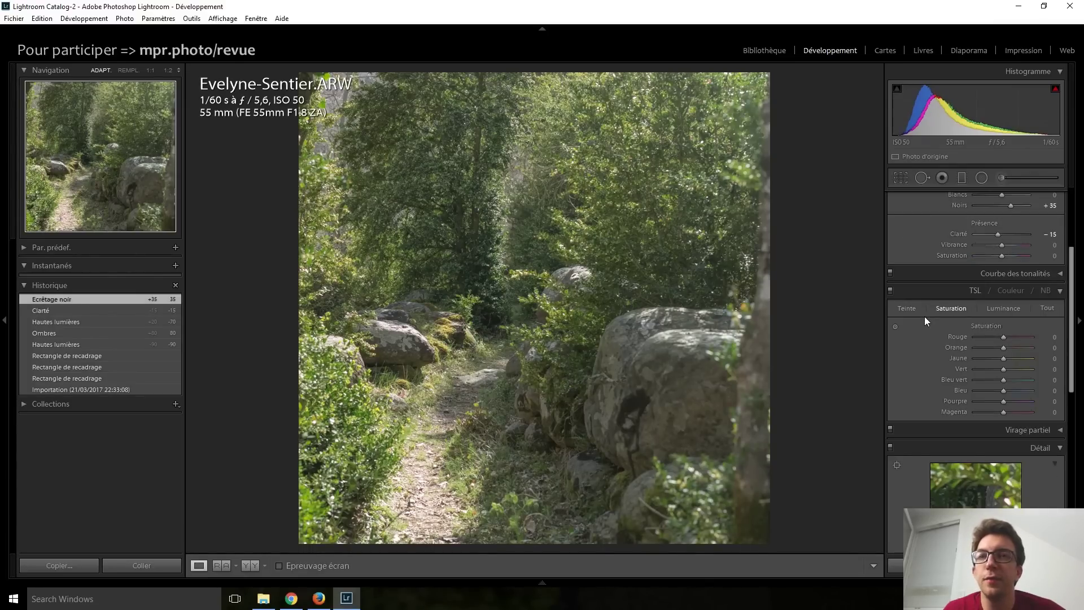
scroll(1004, 249, "up", 5)
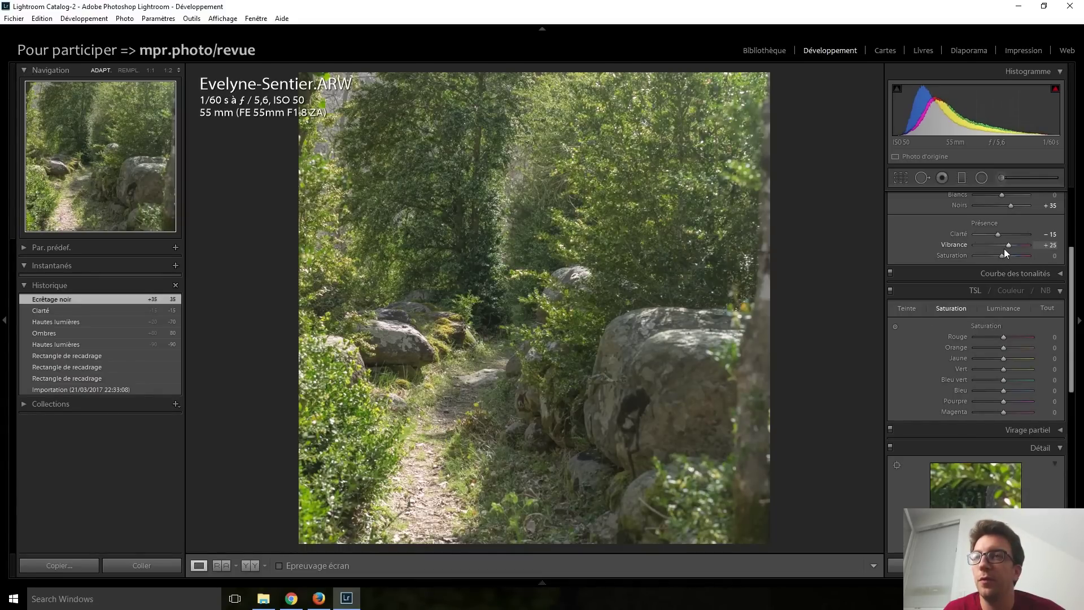
scroll(1002, 249, "down", 1)
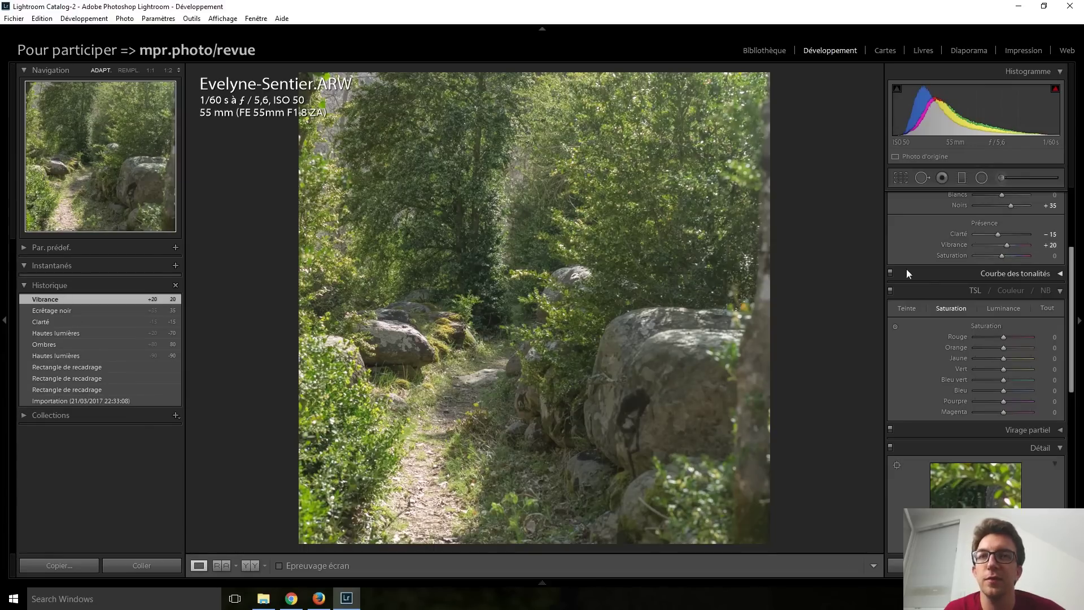
scroll(899, 339, "up", 3)
scroll(912, 316, "down", 3)
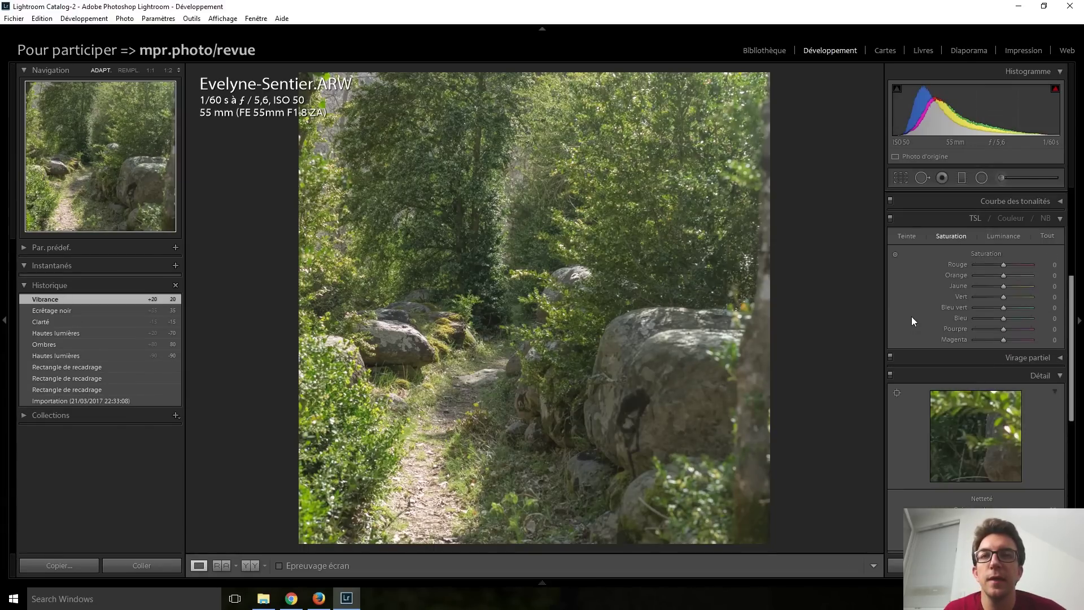
scroll(919, 302, "down", 3)
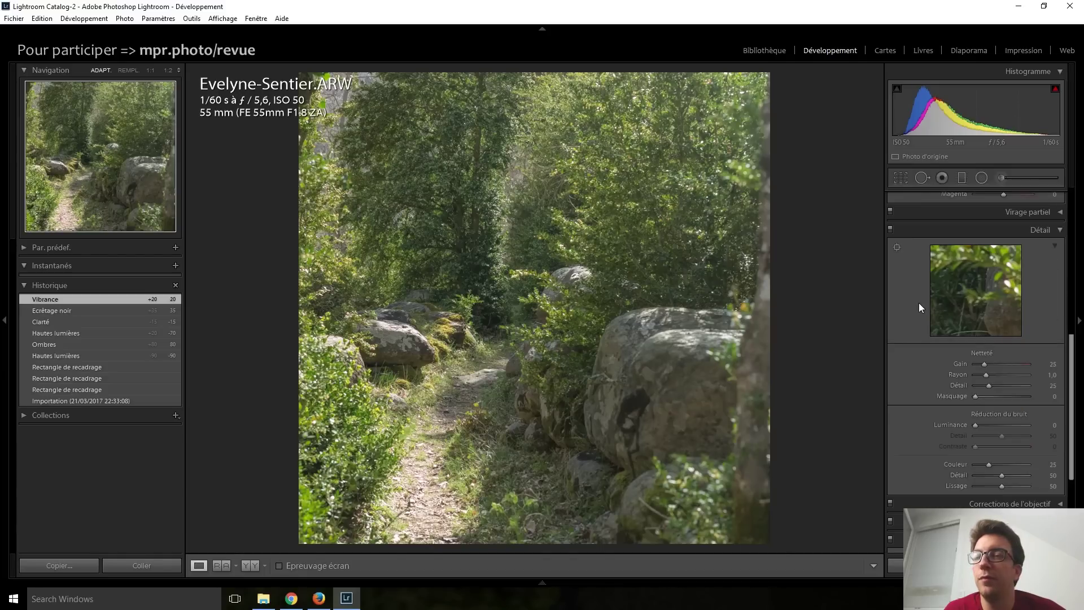
scroll(919, 303, "up", 5)
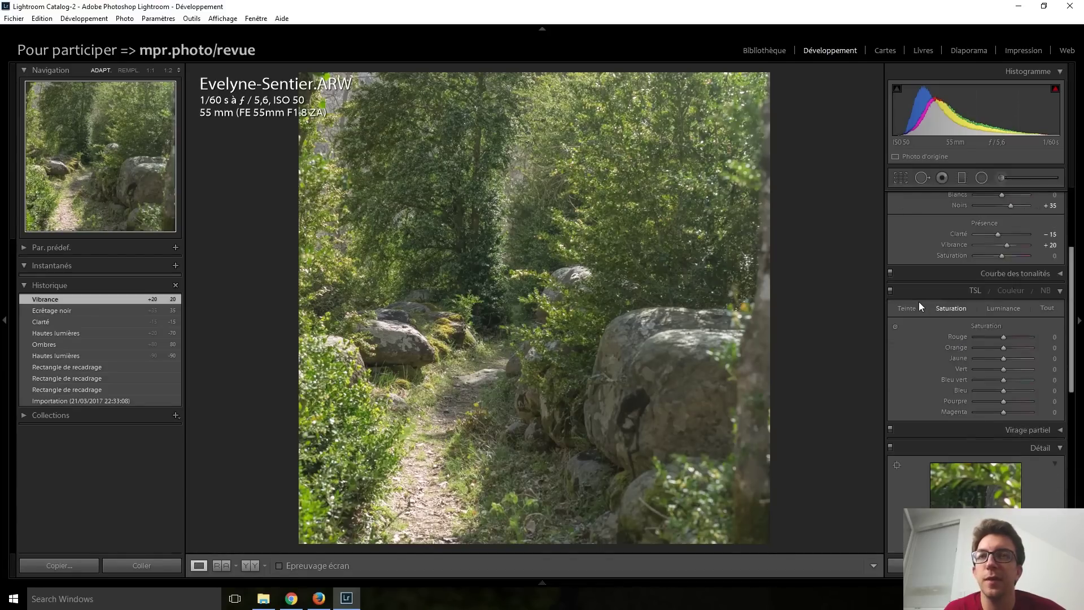
left_click(995, 249)
left_click(995, 249)
- Darken the corners with a −20 post-crop vignette in the Effects panel
scroll(995, 249, "down", 5)
scroll(994, 249, "up", 5)
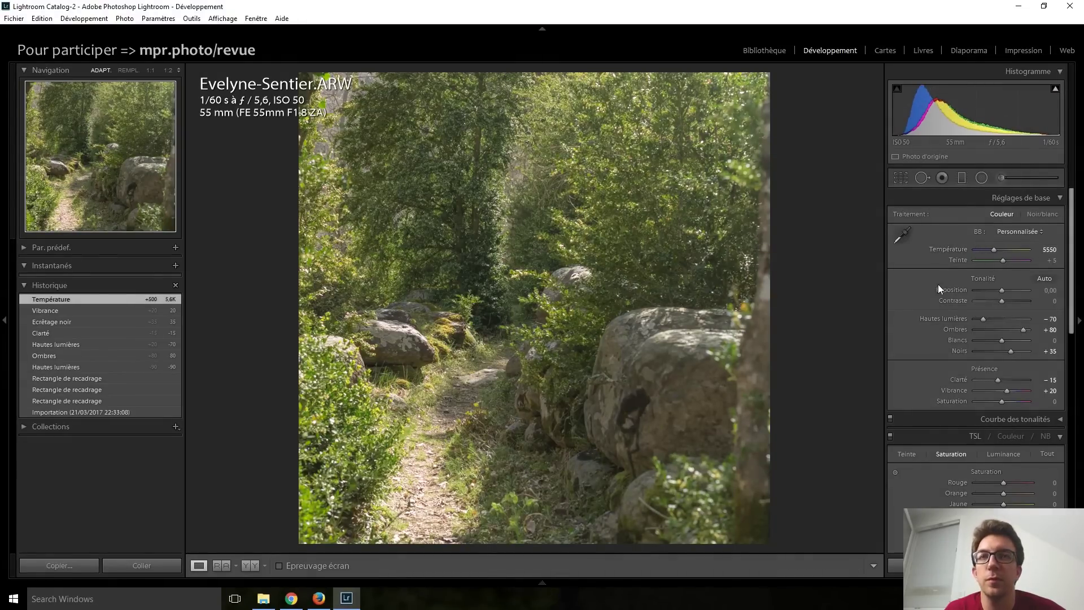
scroll(926, 289, "down", 5)
scroll(926, 289, "down", 3)
scroll(926, 291, "down", 3)
scroll(926, 289, "down", 1)
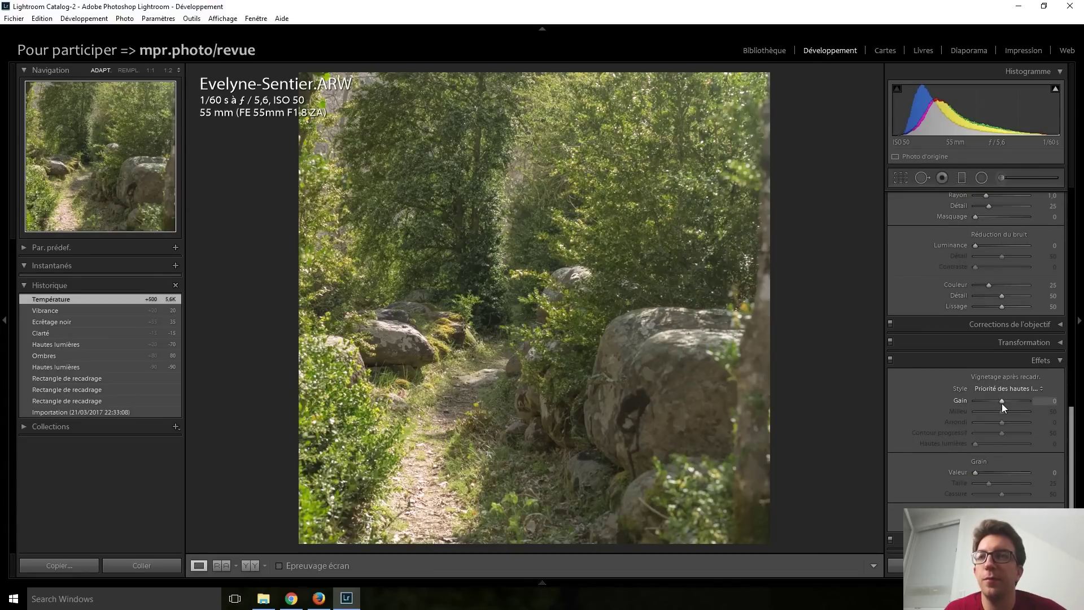
scroll(1001, 403, "down", 5)
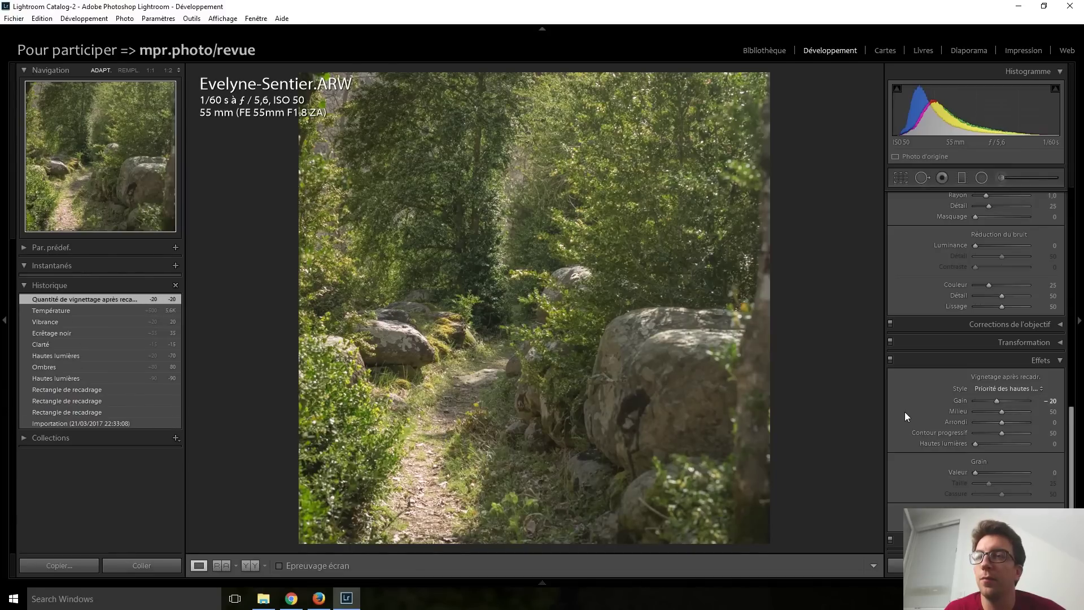
scroll(886, 408, "up", 8)
scroll(886, 408, "up", 7)
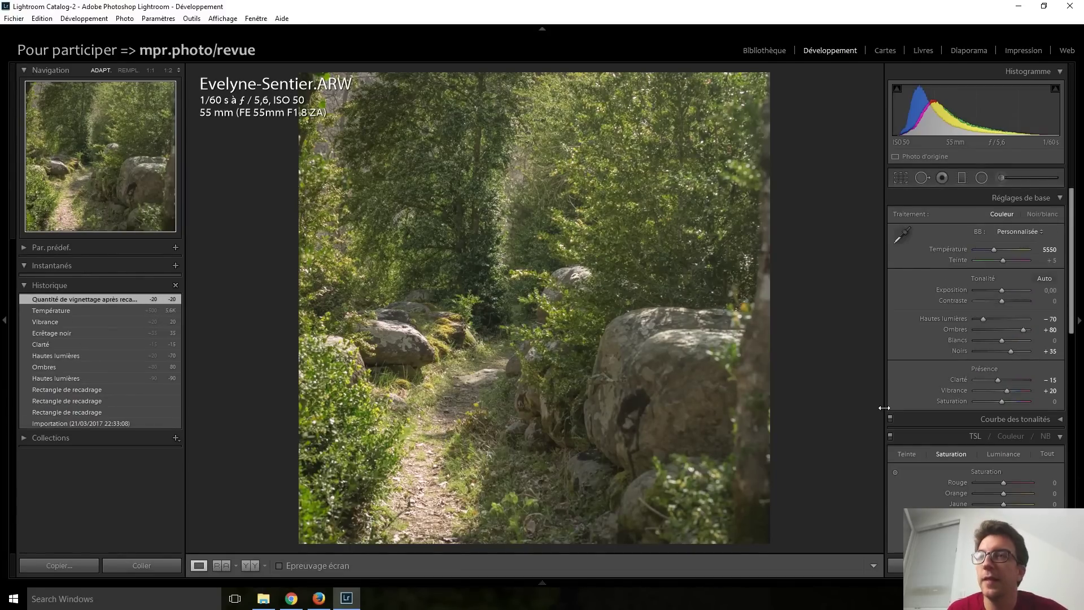
- Toggle between the edited forest raw photo and the submitted JPEG to compare them
key("Right")
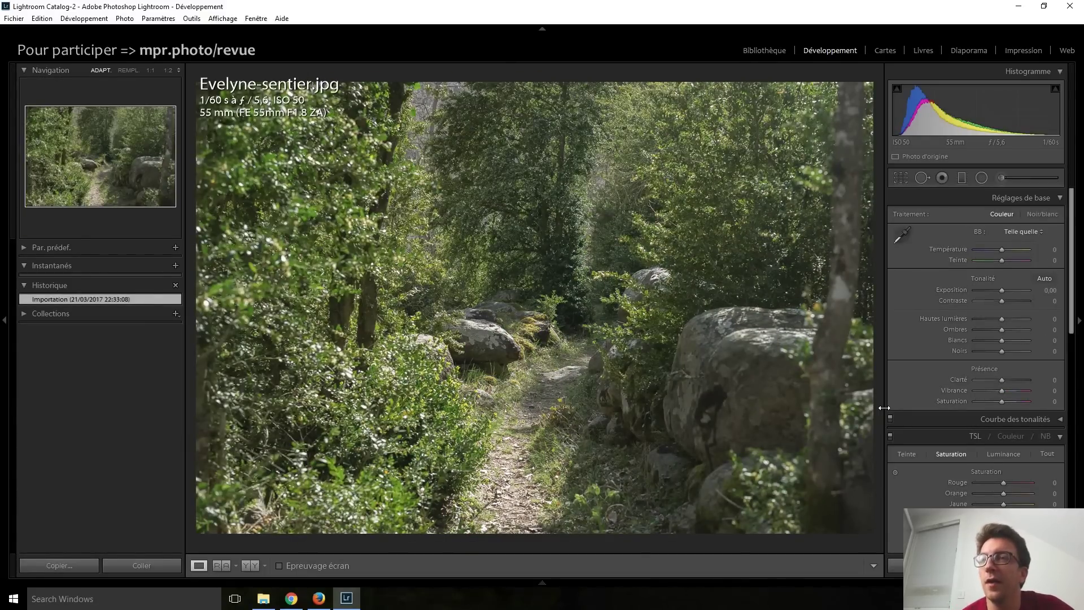
key("Left")
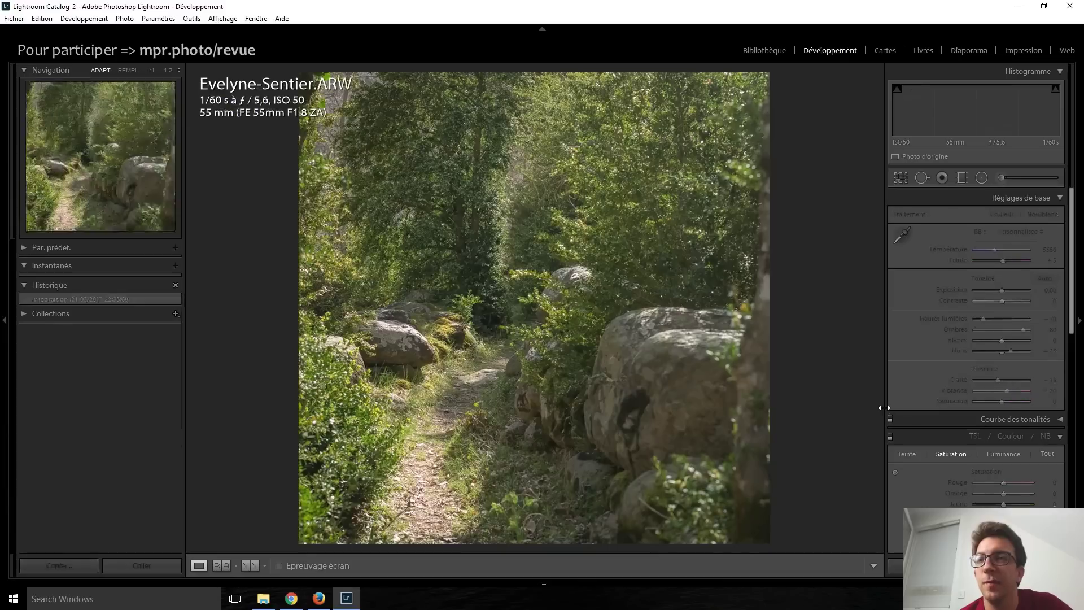
key("Right")
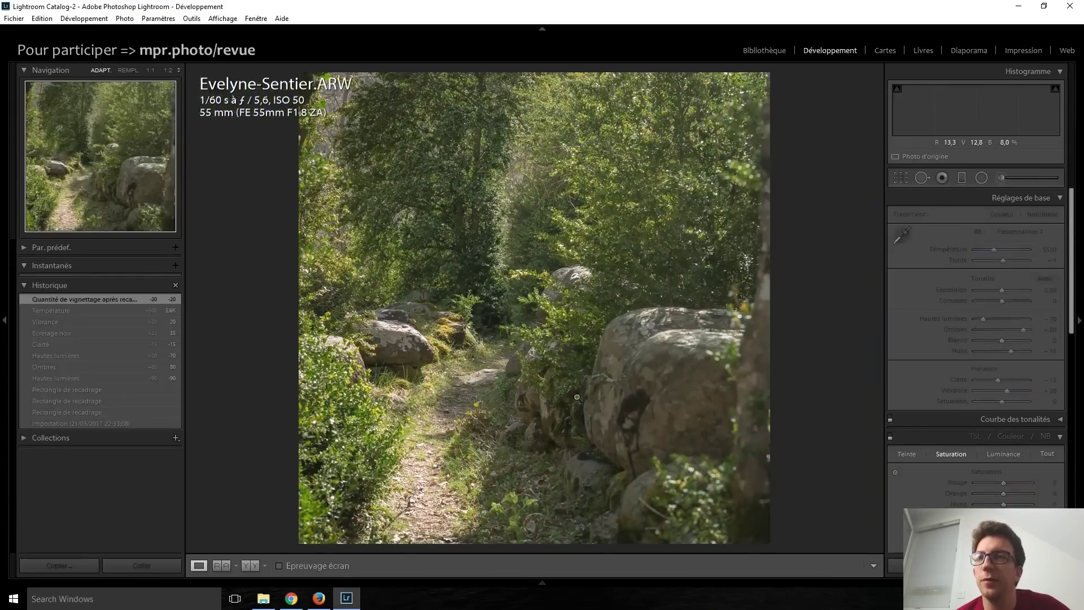
- Raise the Detail sharpening amount to 56, recheck against the JPEG, then advance to the next image
scroll(929, 353, "down", 5)
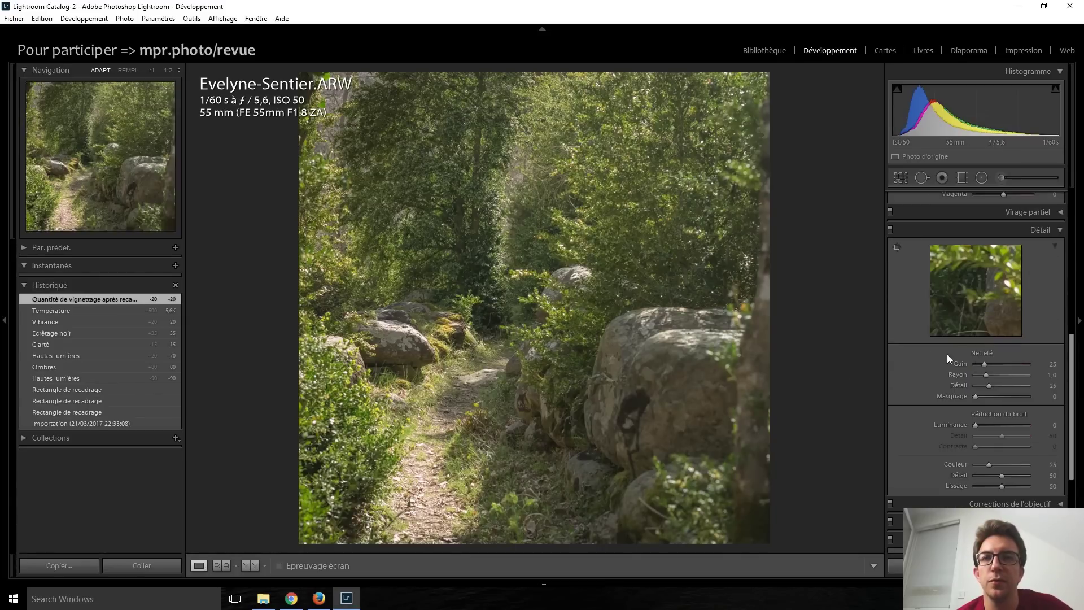
key("Up")
scroll(987, 367, "up", 5)
scroll(987, 367, "up", 5)
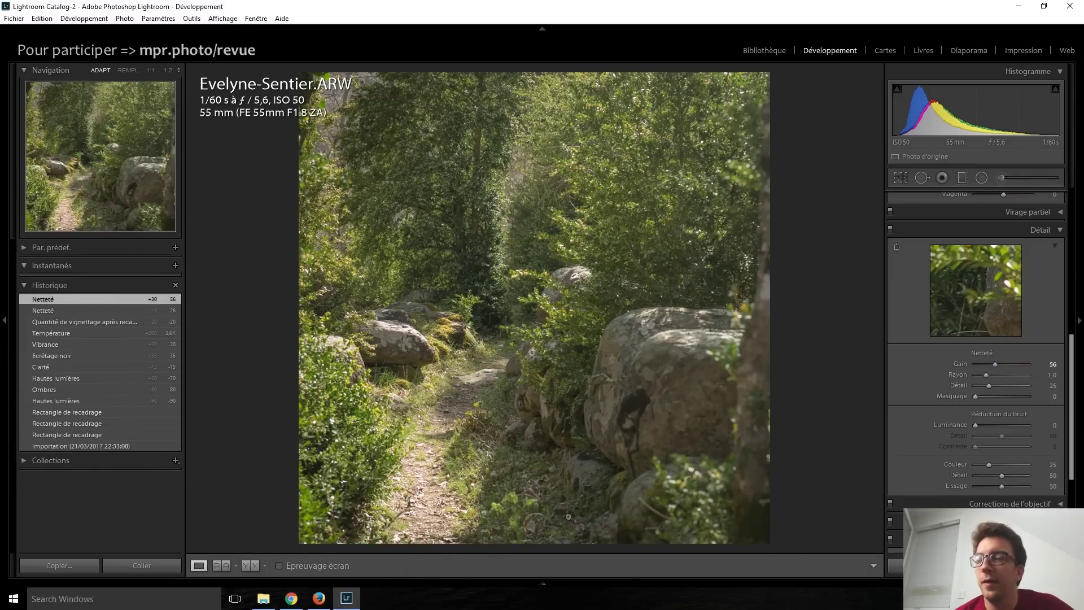
key("Right")
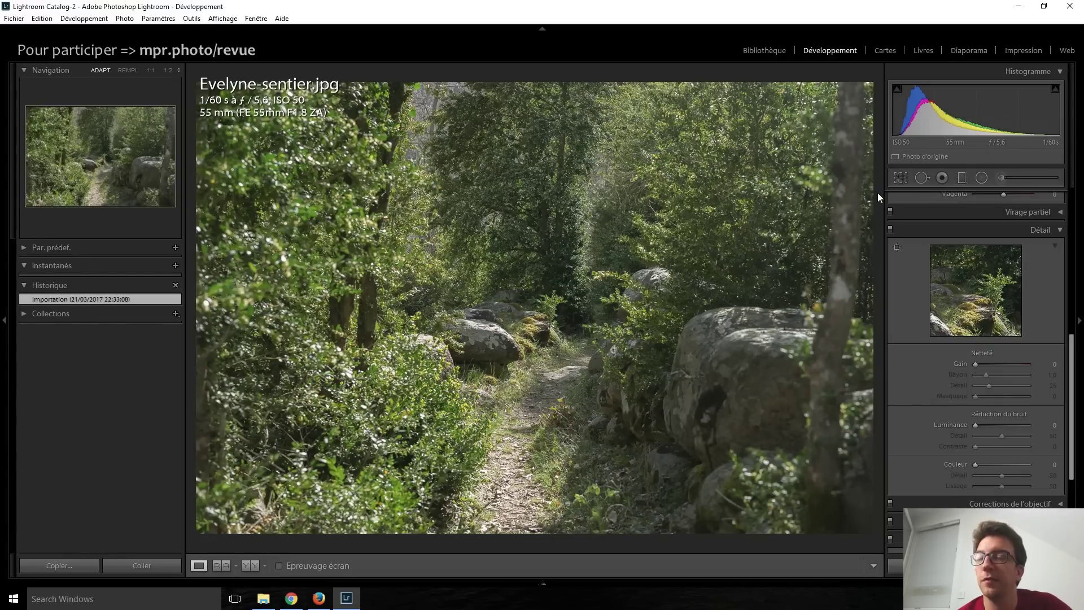
key("Right")
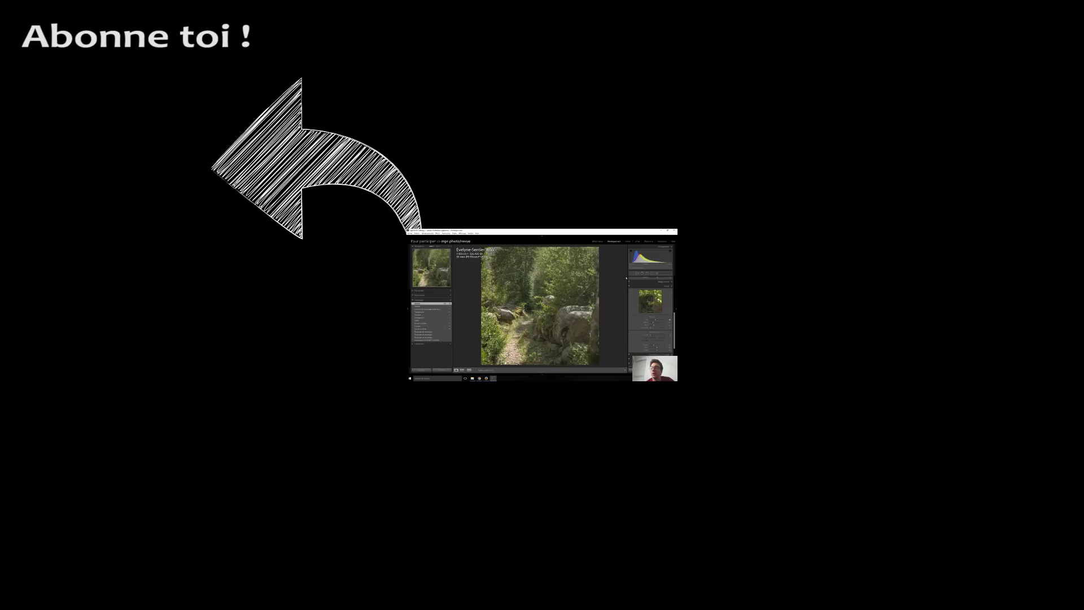